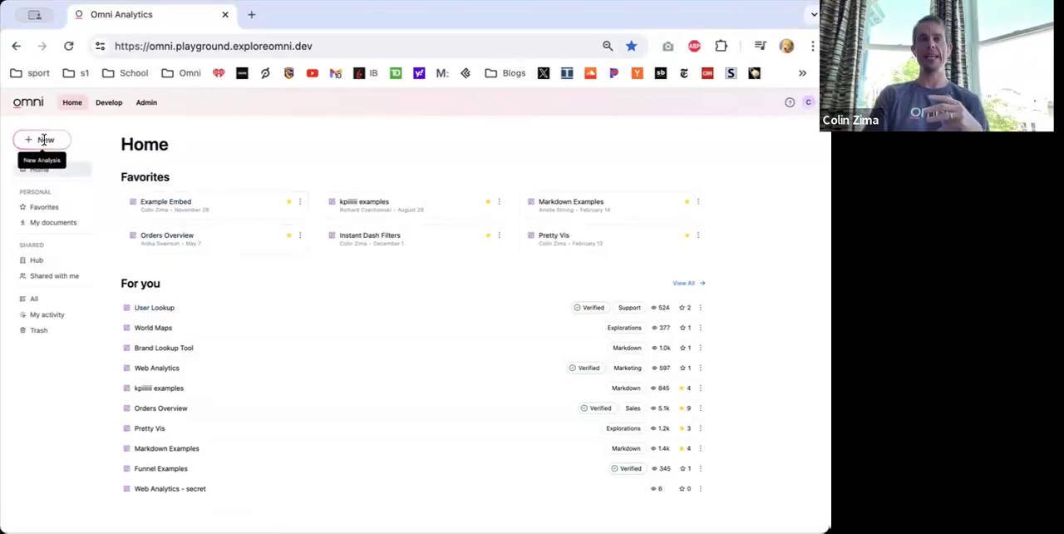
- Start a new analysis from the Postgres Demo model and open its Users topic
left_click(45, 141)
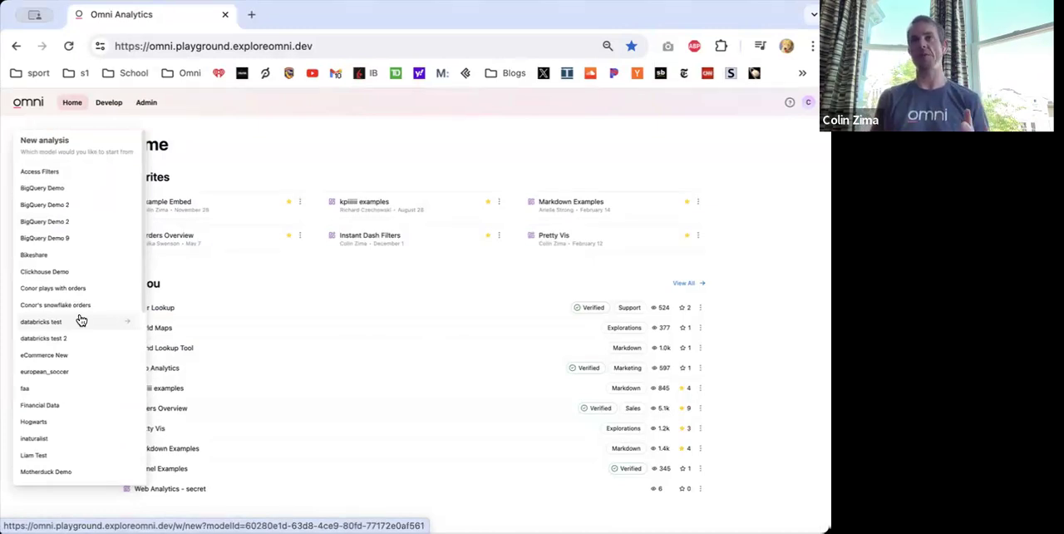
scroll(80, 318, "down", 5)
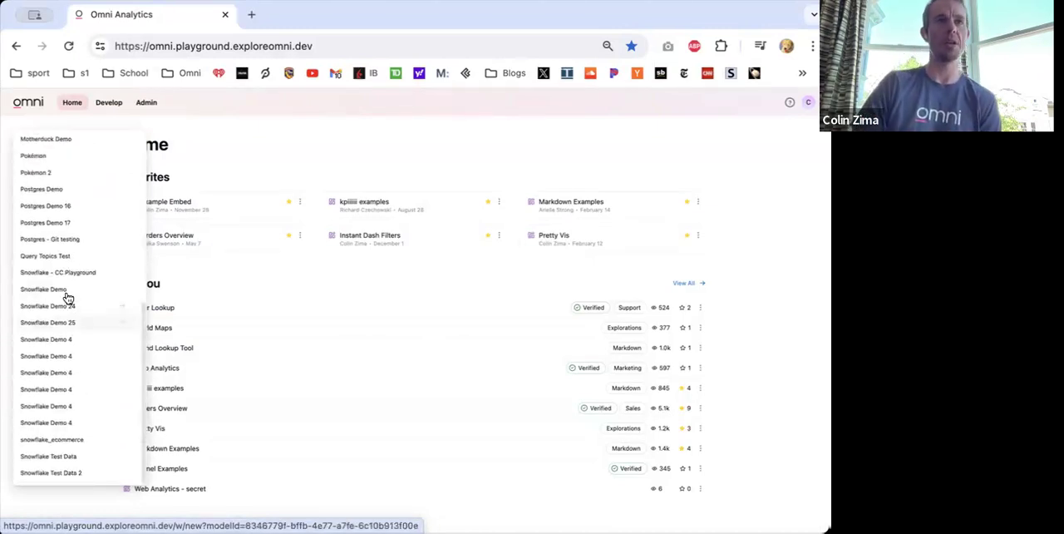
left_click(55, 190)
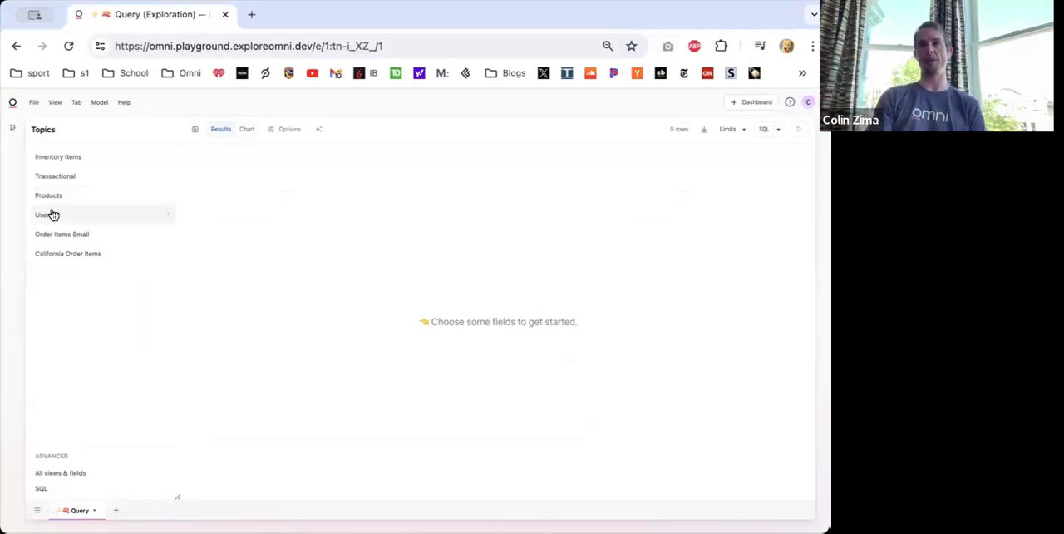
left_click(51, 215)
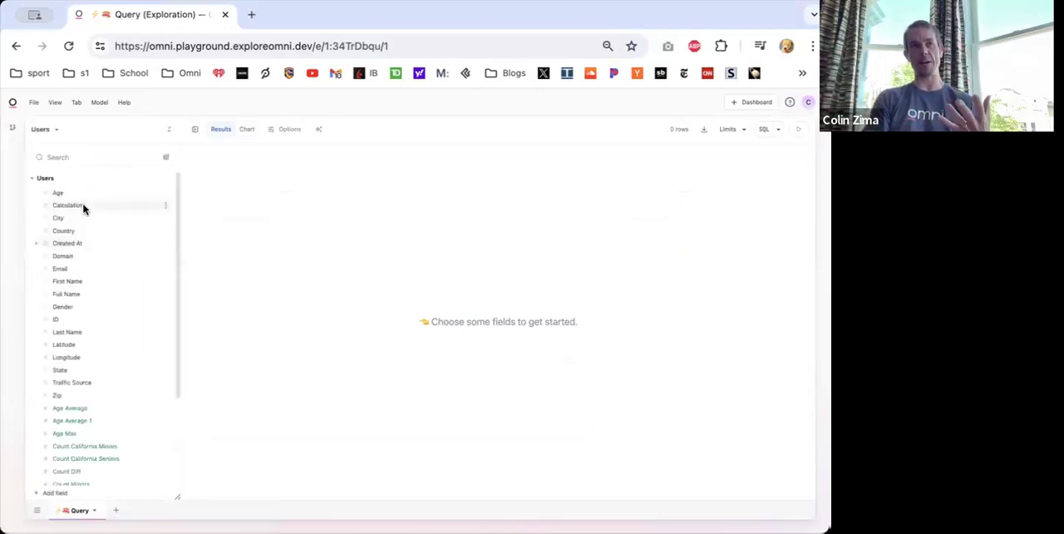
- Add the Created At Quarter and Users Count fields to the query
left_click(67, 243)
left_click(69, 307)
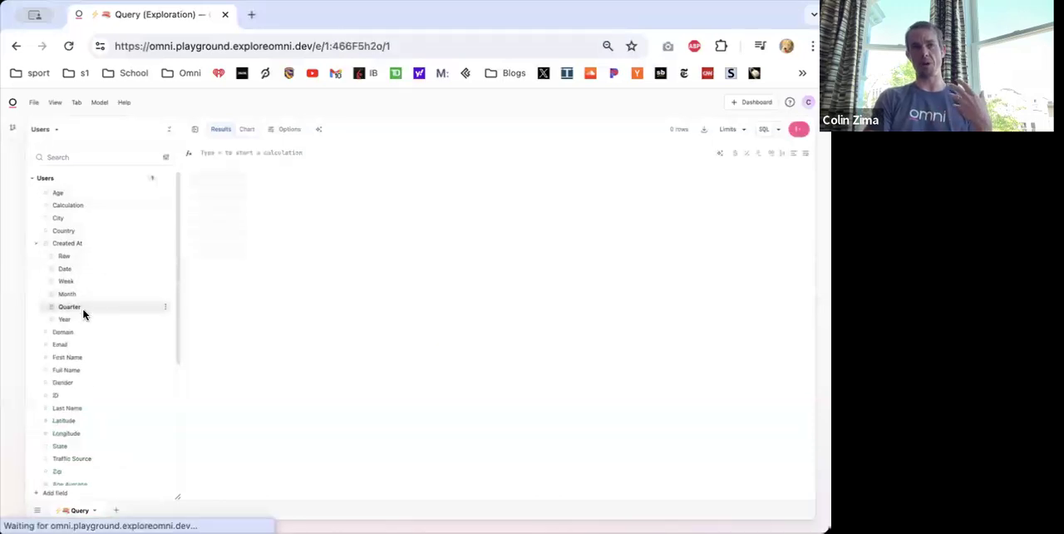
scroll(83, 424, "down", 5)
left_click(80, 468)
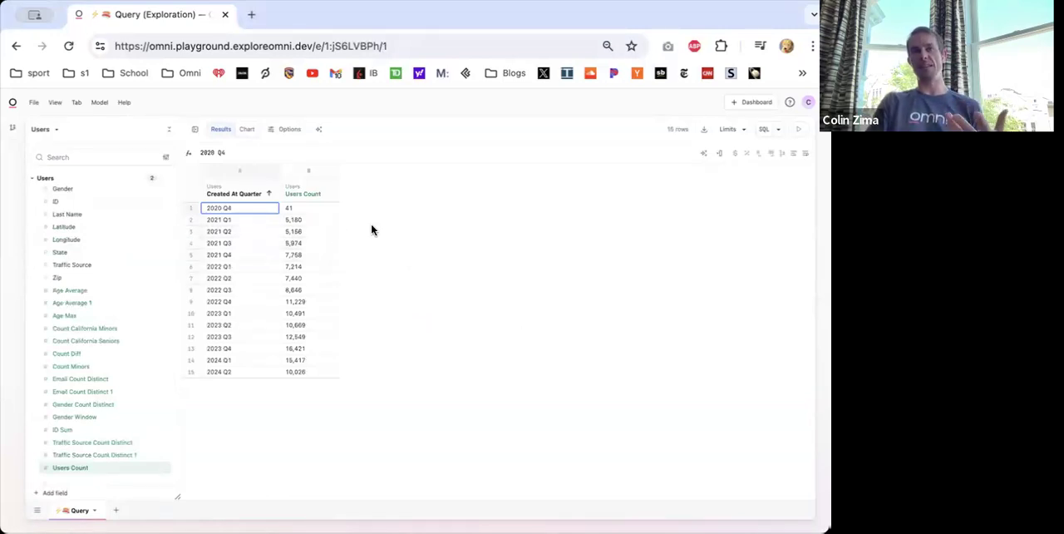
- Chart the users count by quarter as a vertical column chart and return to the results table
left_click(246, 130)
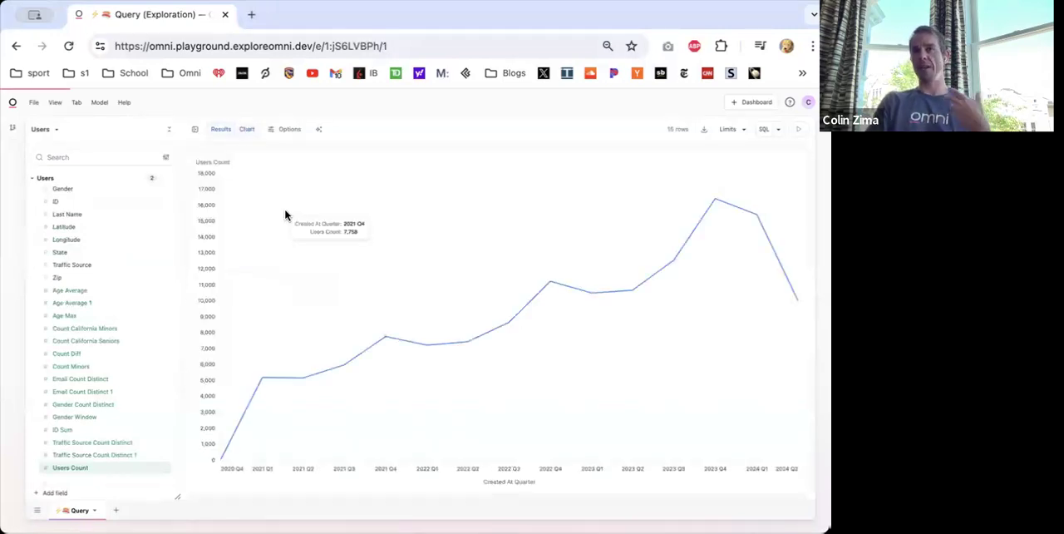
left_click(286, 131)
left_click(642, 194)
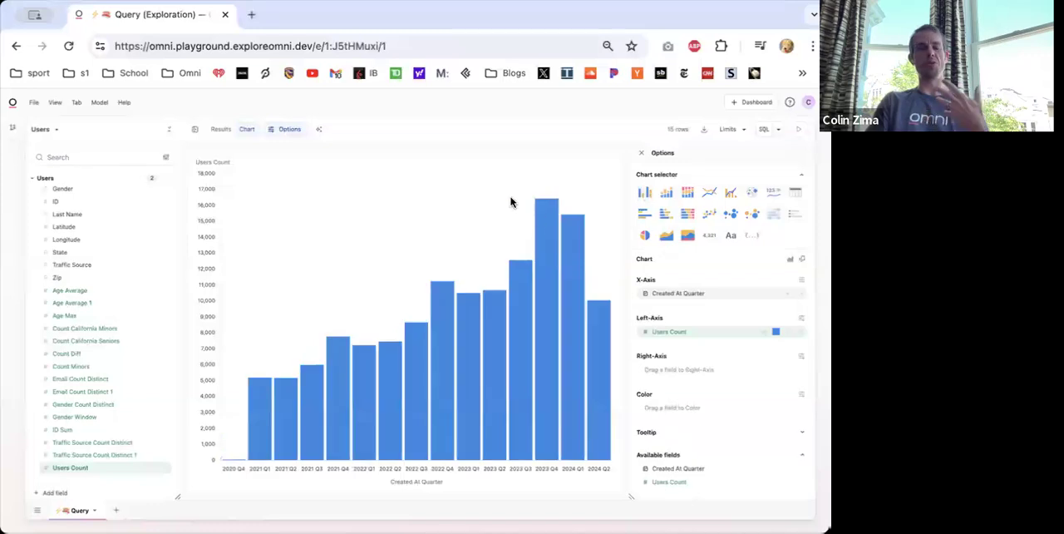
left_click(214, 132)
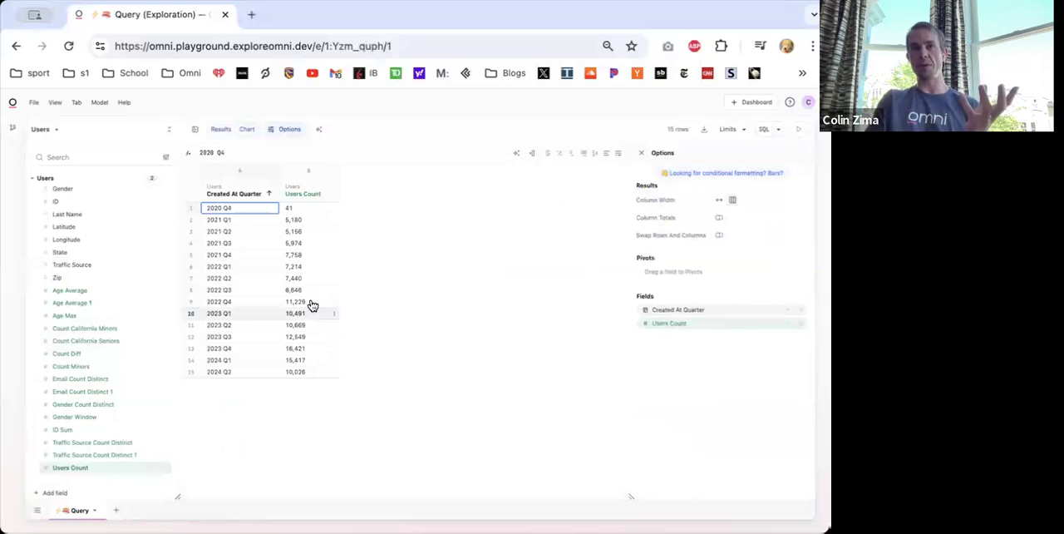
- Add the built-in running total calculation for the Users Count column
right_click(298, 193)
mouse_move(352, 350)
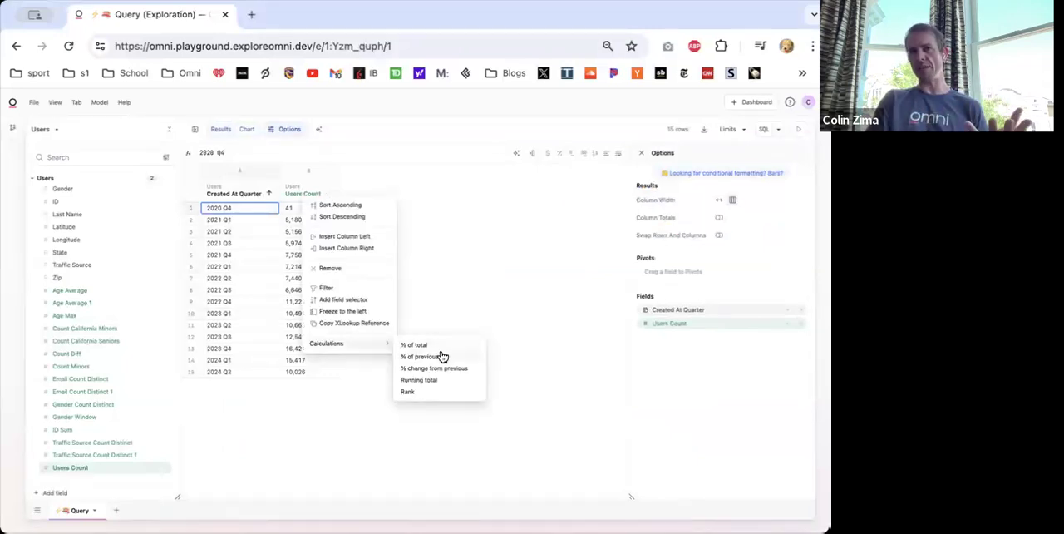
mouse_move(390, 345)
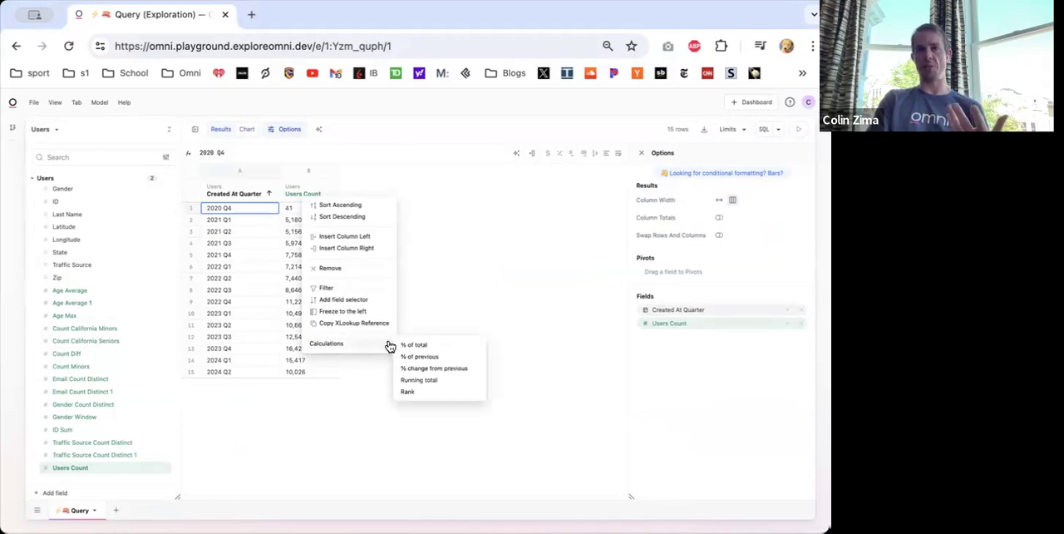
left_click(421, 377)
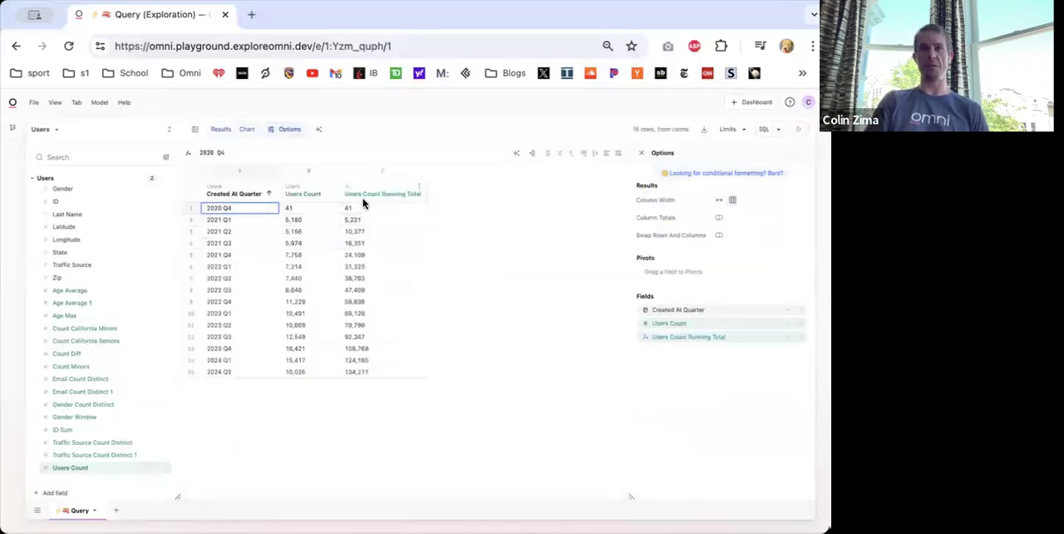
- Examine the running total formula in the 2021 Q4 row and the cell range it sums
left_click(398, 255)
left_click(261, 152)
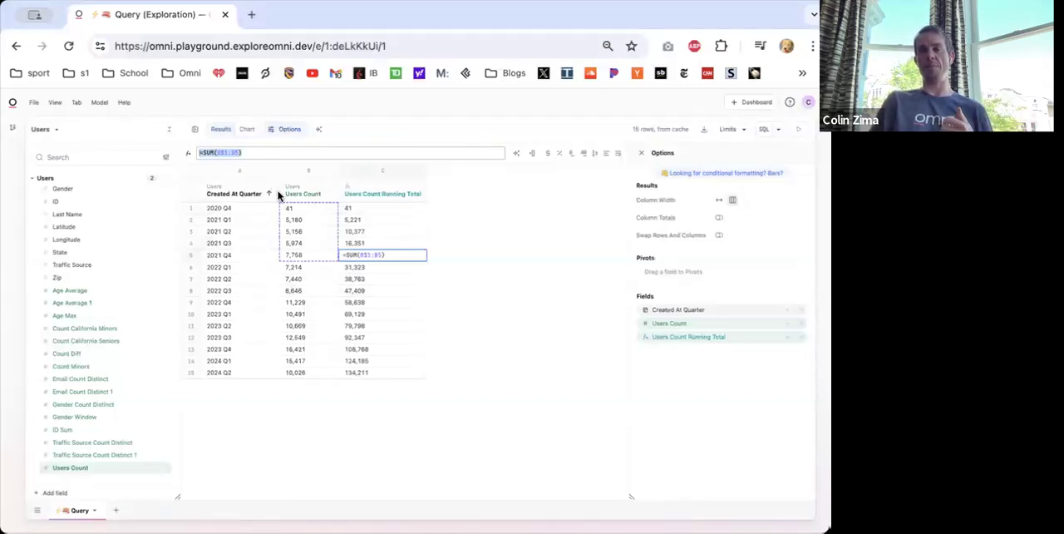
left_click(266, 151)
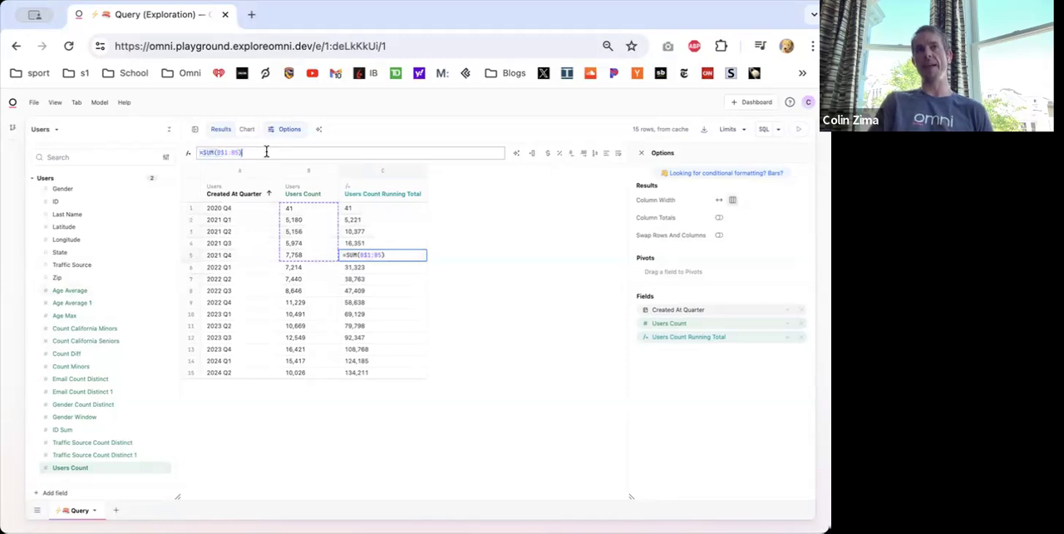
left_click(192, 156)
left_click_drag(200, 151, 314, 150)
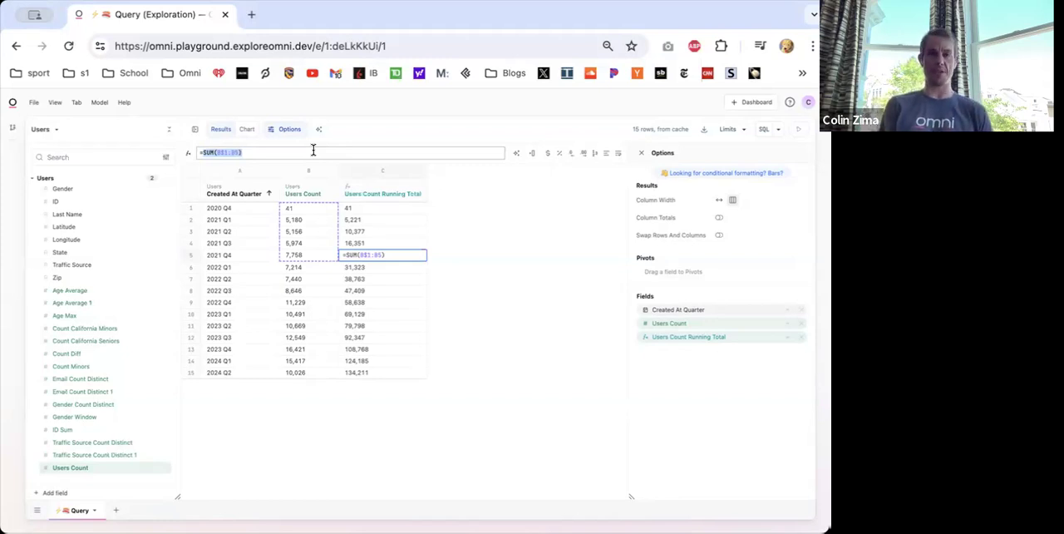
left_click(205, 153)
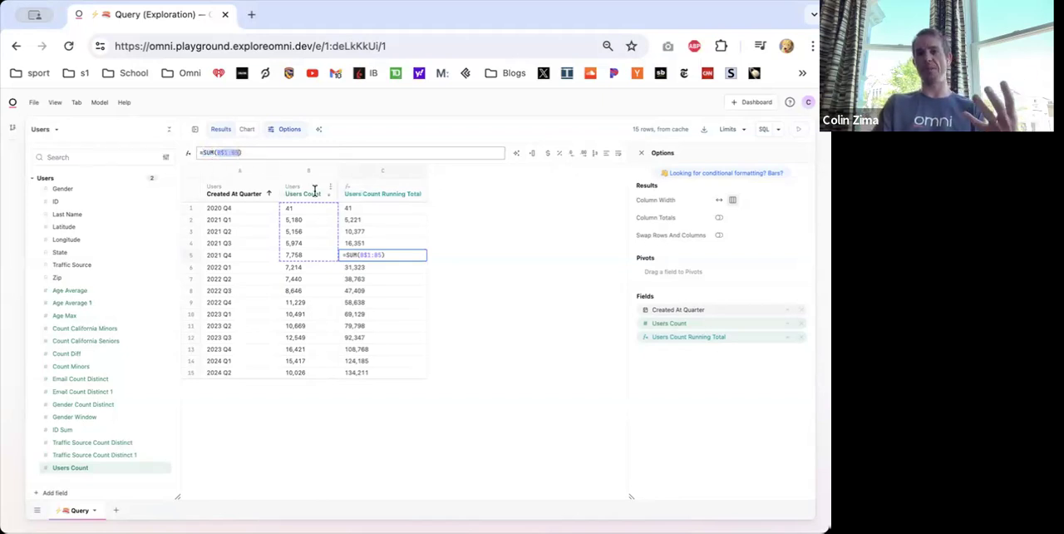
left_click(257, 153)
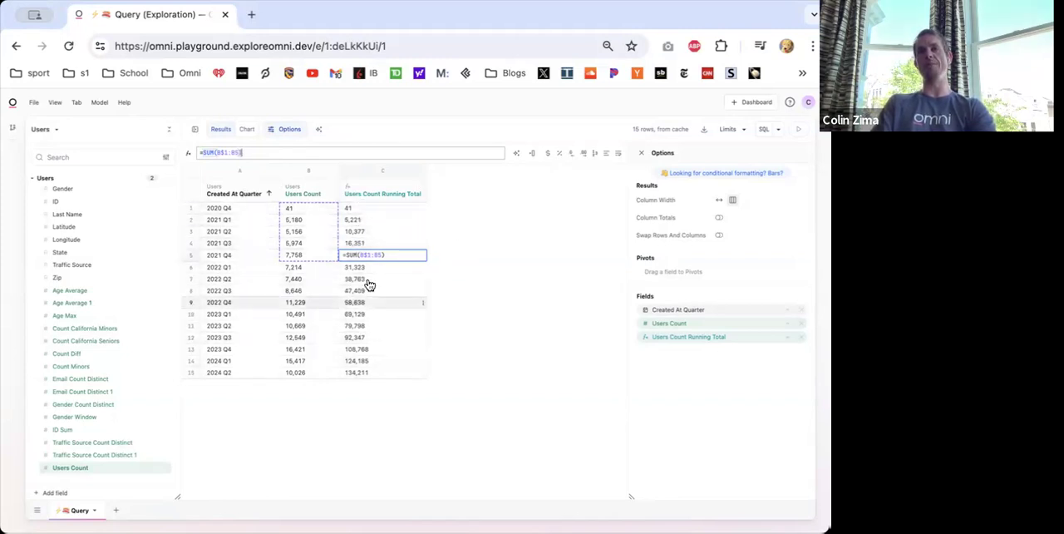
- Compare the running total formulas in the 2020 Q4 and 2022 Q2 rows without changing them
double_click(364, 211)
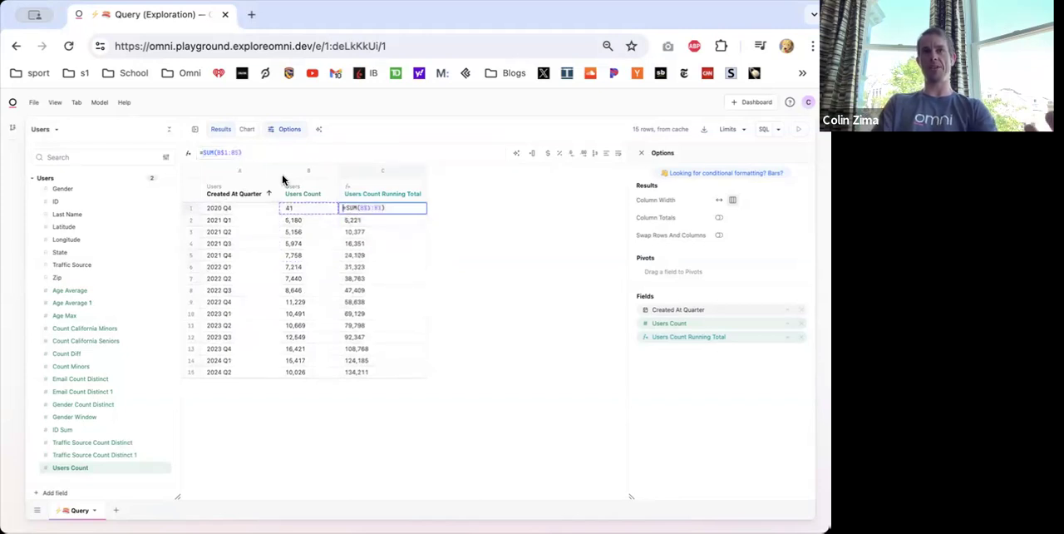
left_click(214, 152)
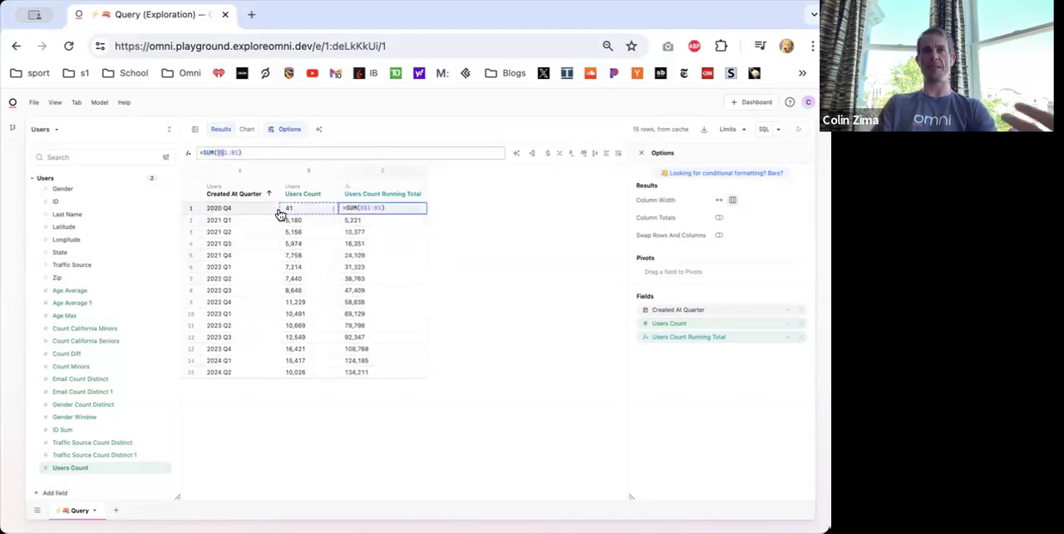
left_click(273, 154)
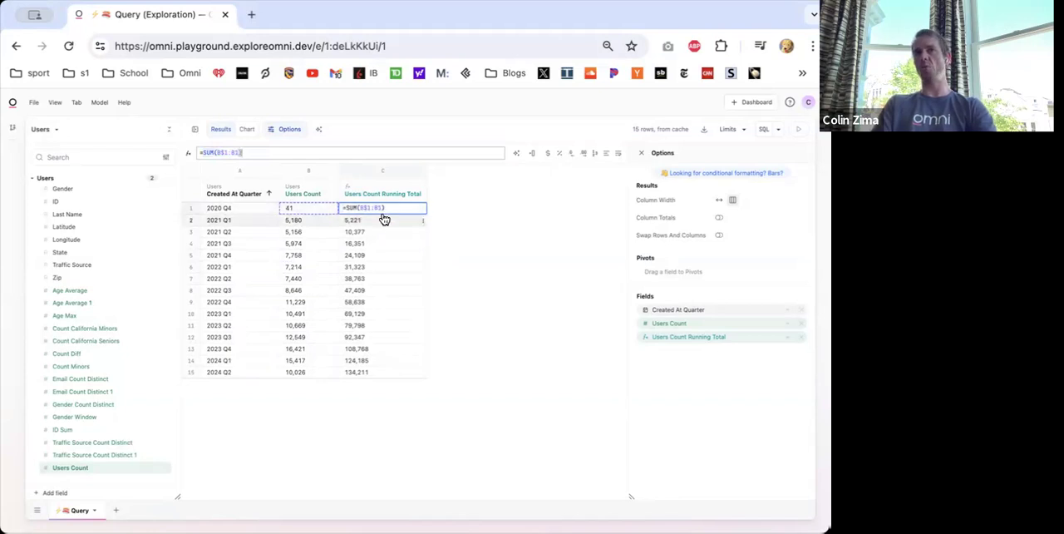
double_click(364, 280)
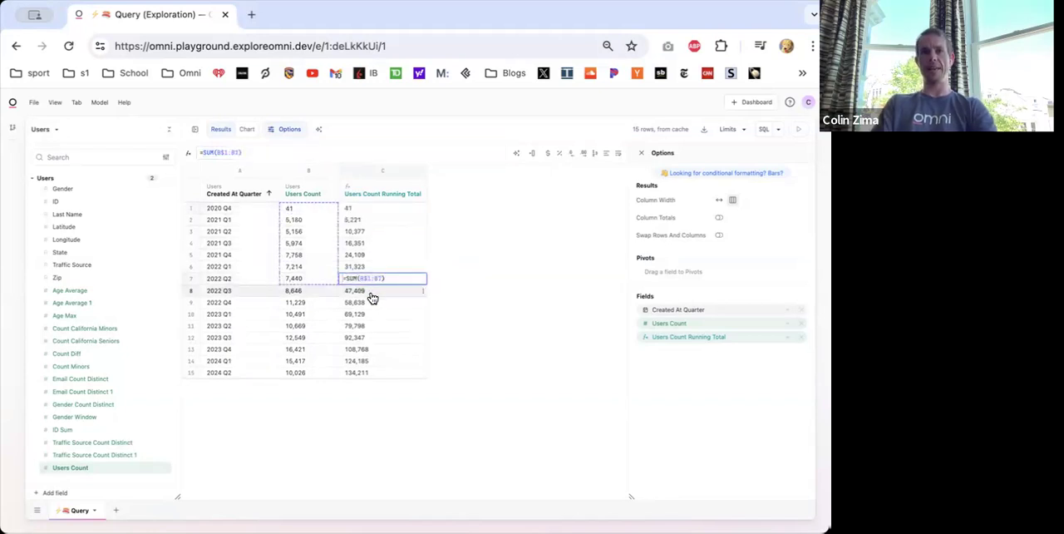
double_click(363, 279)
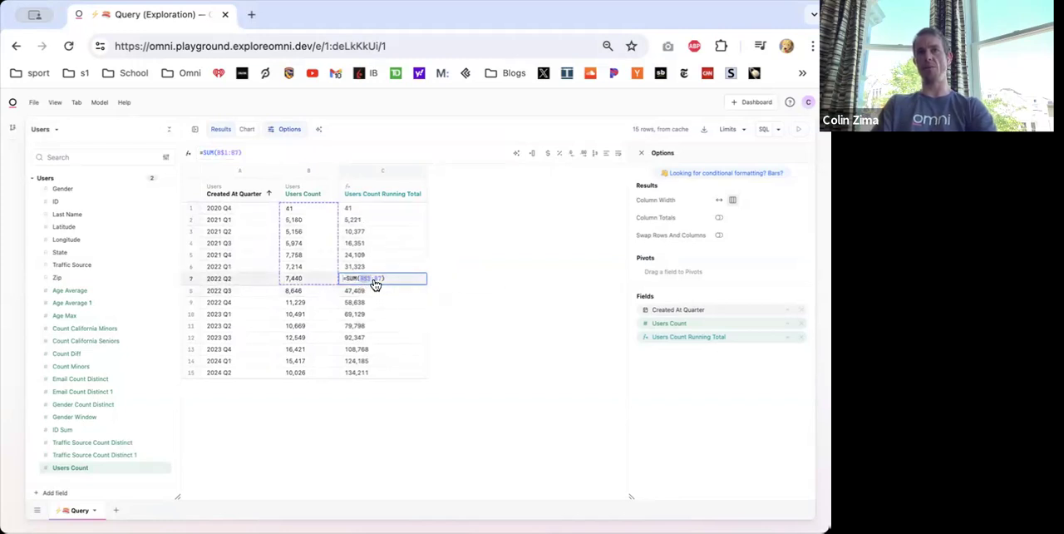
key("Escape")
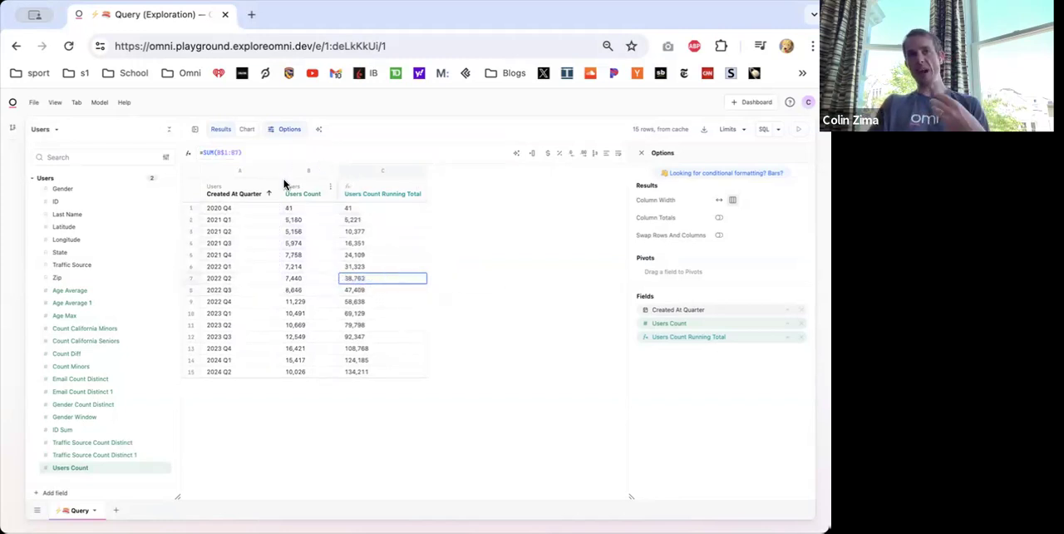
- Remove the Users Count Running Total column from the results
left_click(370, 207)
right_click(380, 209)
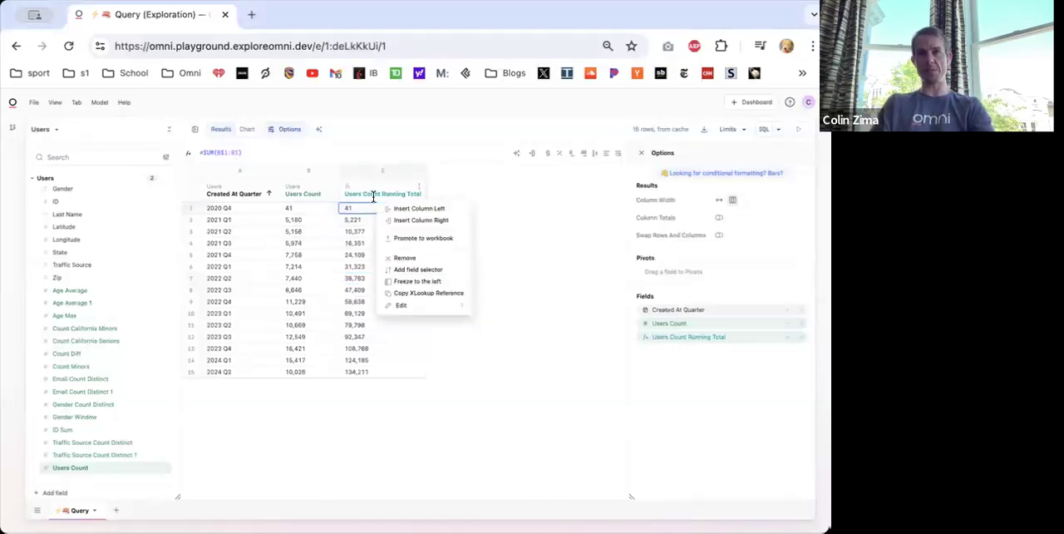
left_click(406, 257)
- Insert a calculation column directly after Users Count and enter the formula =SUM(B$1:B1) in its first row
right_click(298, 208)
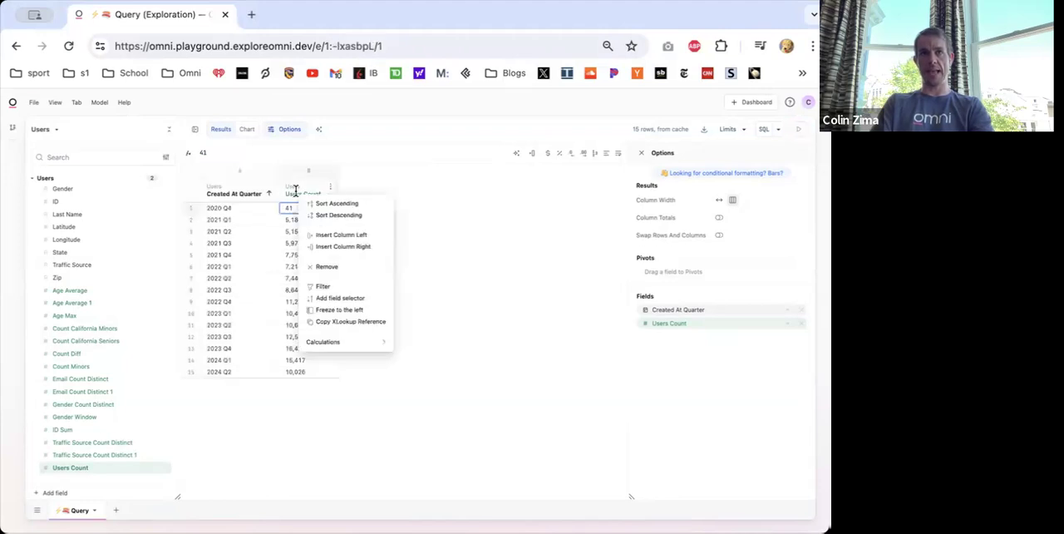
left_click(324, 248)
type("=SUM(")
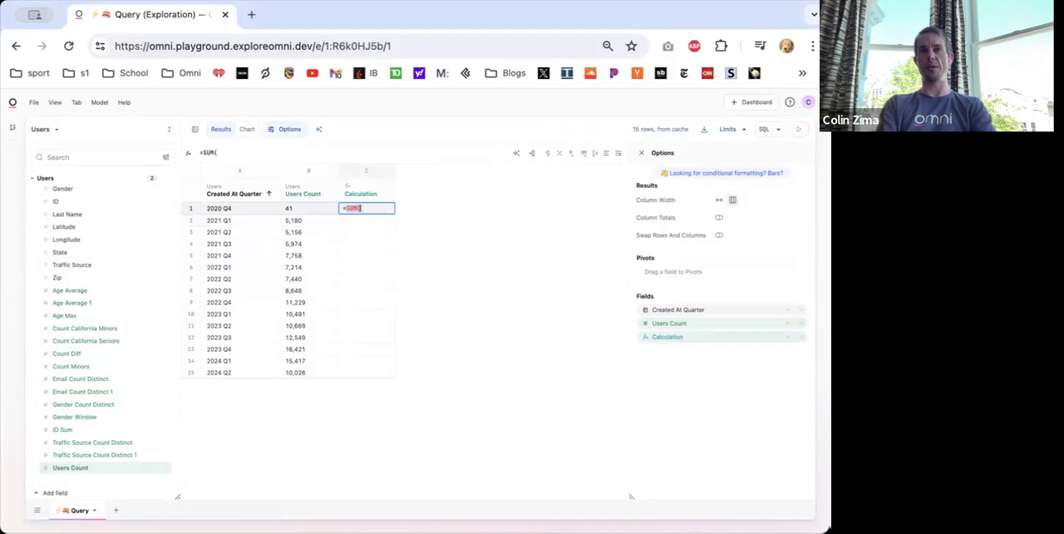
type("B$")
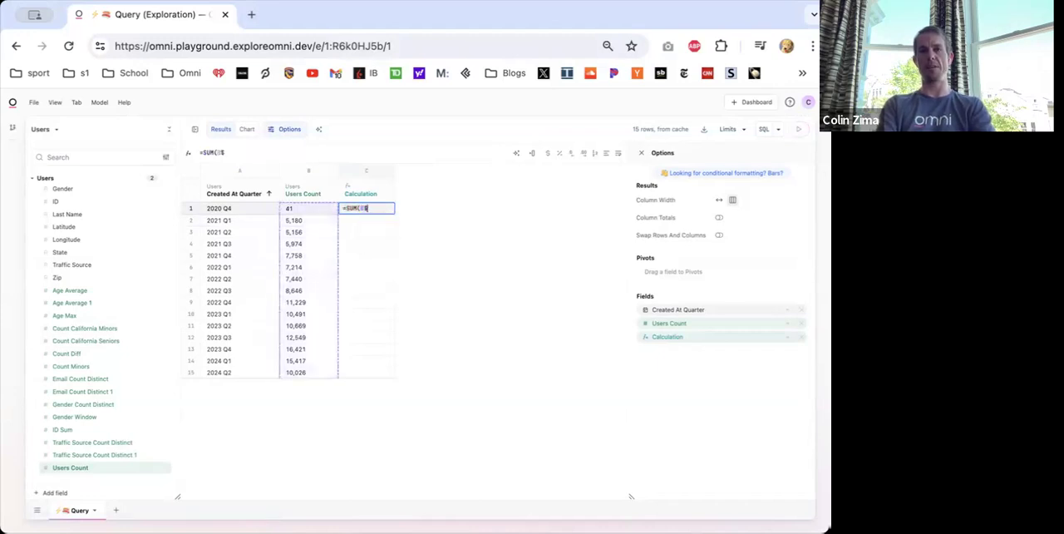
type("1:B1")
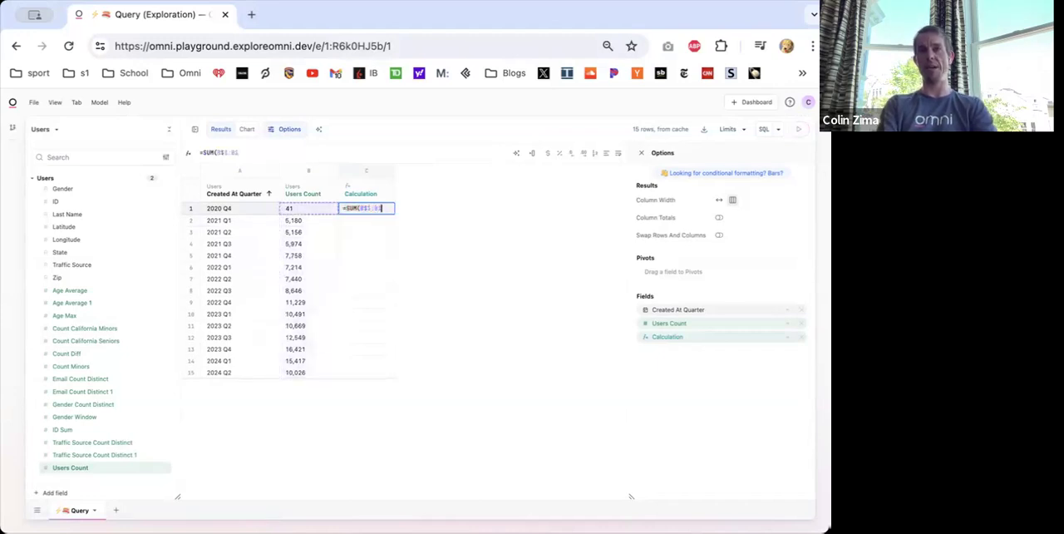
type(")")
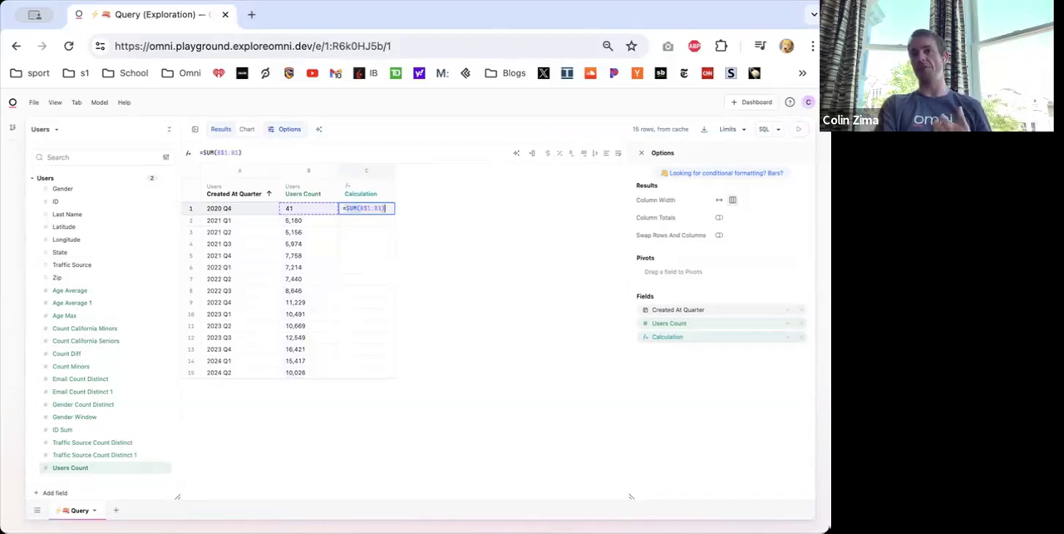
key("Return")
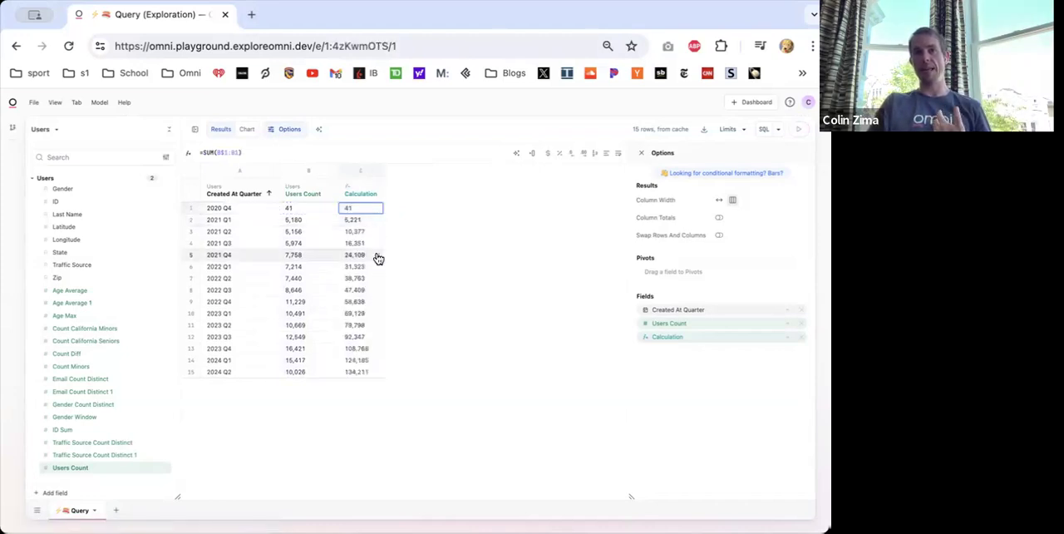
- Check how the formula fills down the Calculation column by examining the 2023 Q1, first and last rows
left_click(358, 315)
double_click(359, 319)
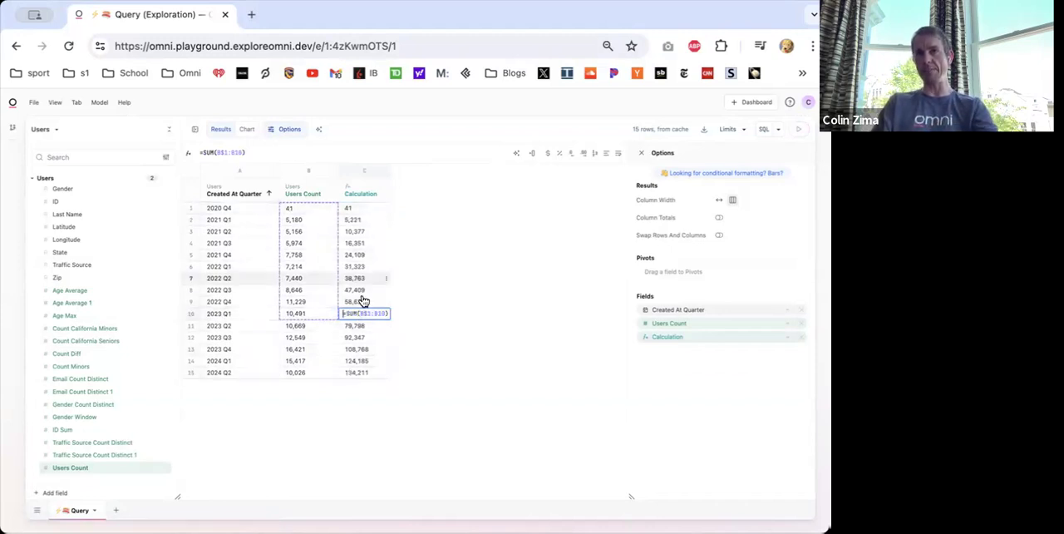
left_click(359, 208)
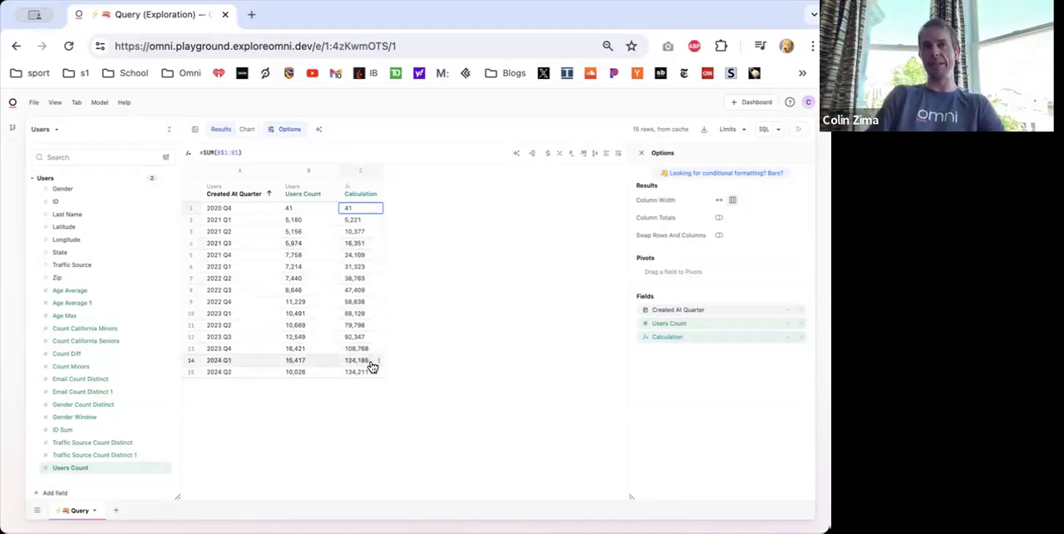
left_click(361, 371)
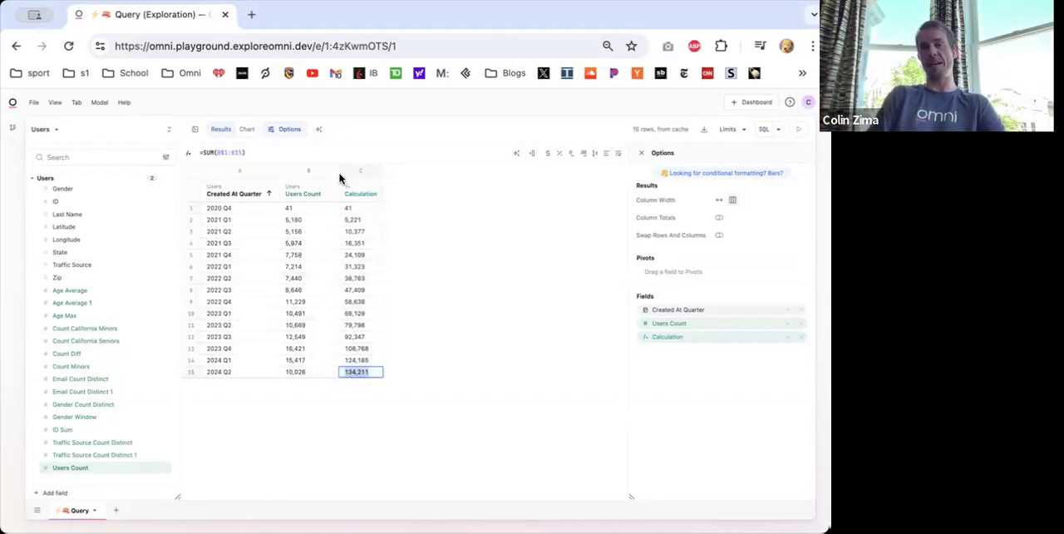
left_click(259, 154)
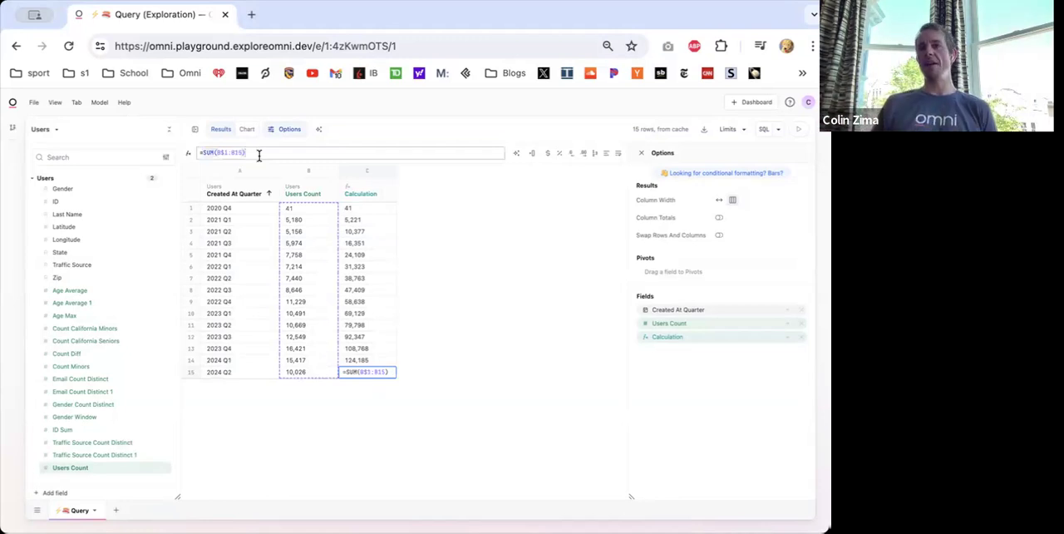
key("Return")
left_click(356, 209)
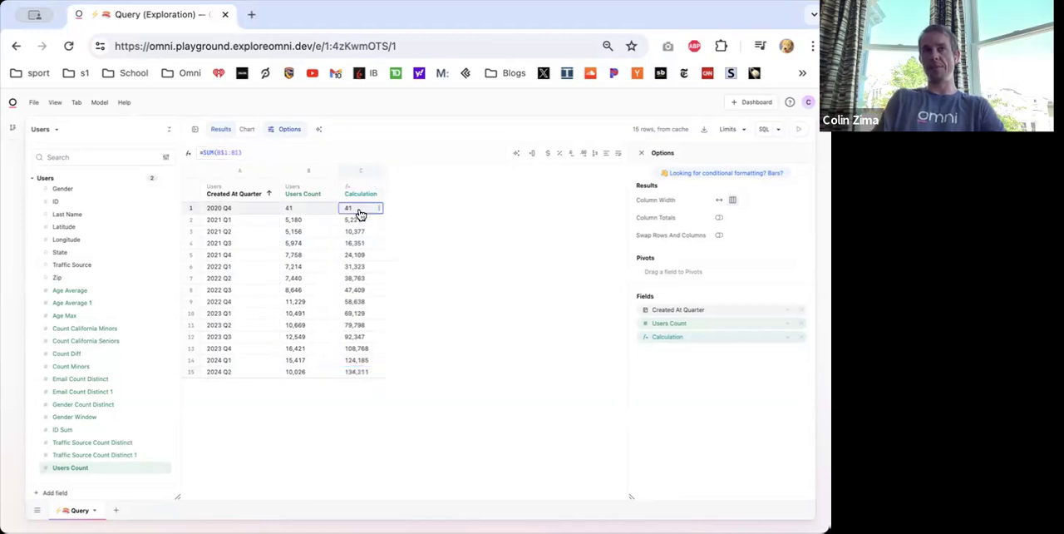
- Change the Calculation formula in the last row (2024 Q2) to =SUM(B:B) - SUM(B$1:B15)
left_click(354, 373)
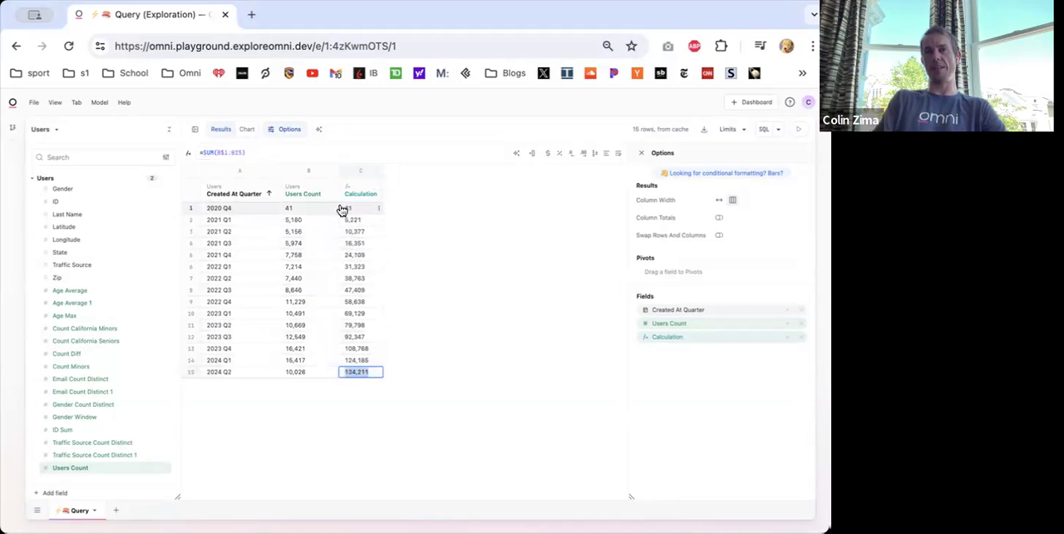
left_click(204, 154)
type("SUM")
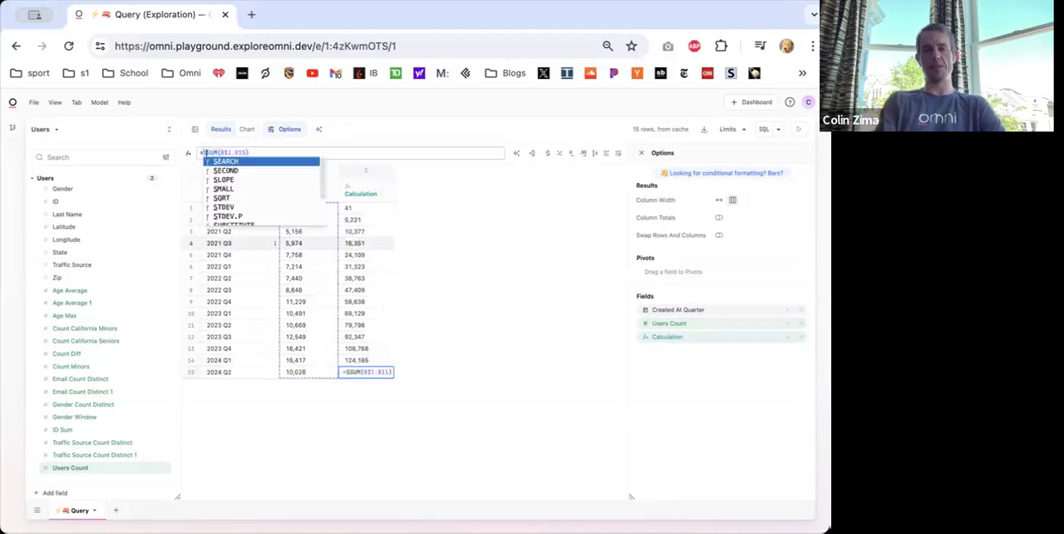
type("(B:B)-")
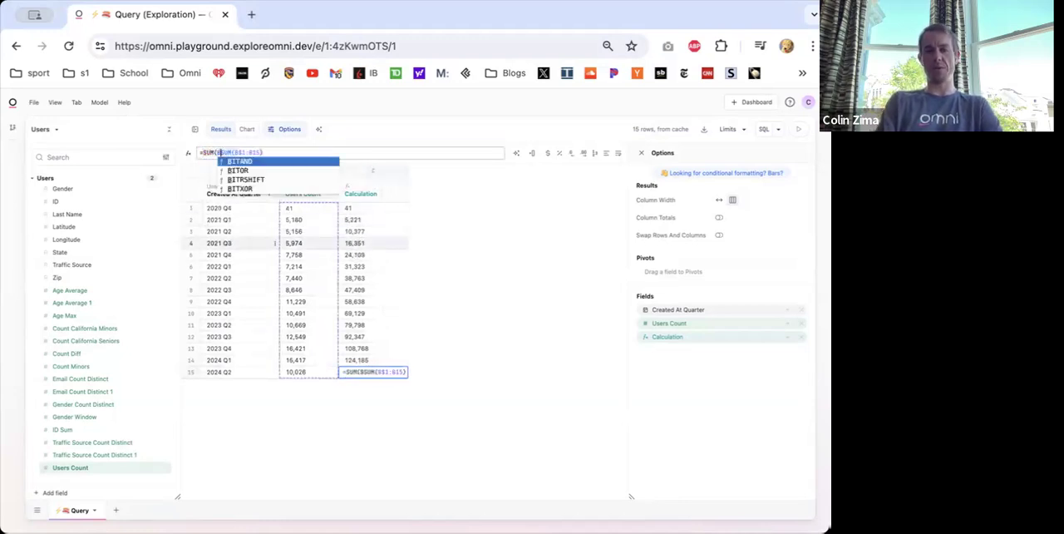
key("Return")
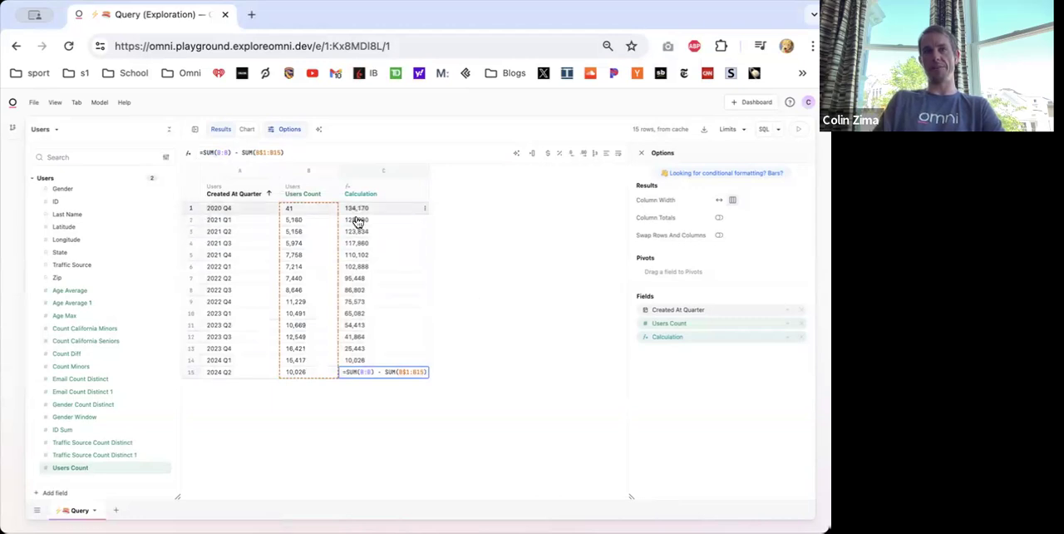
- Try to add the first Users Count cell, B1, to the end of the Calculation formula in the 2023 Q3 row
left_click(286, 151)
key("Return")
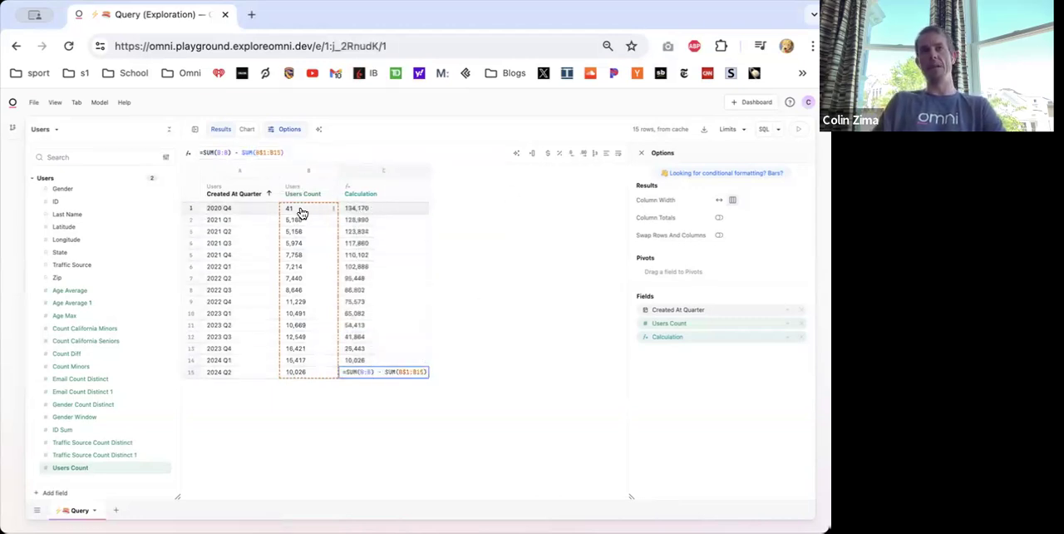
left_click(372, 216)
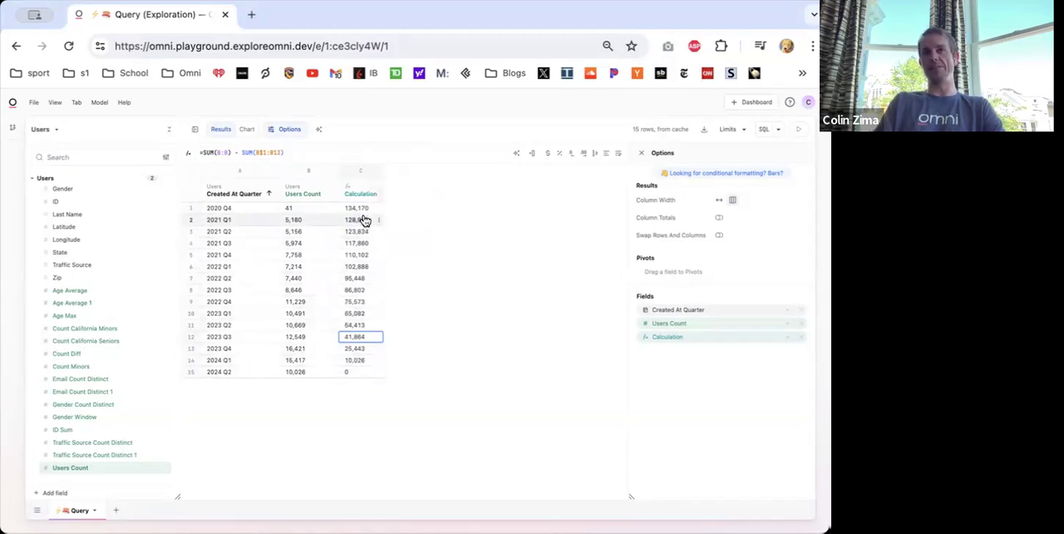
left_click(284, 152)
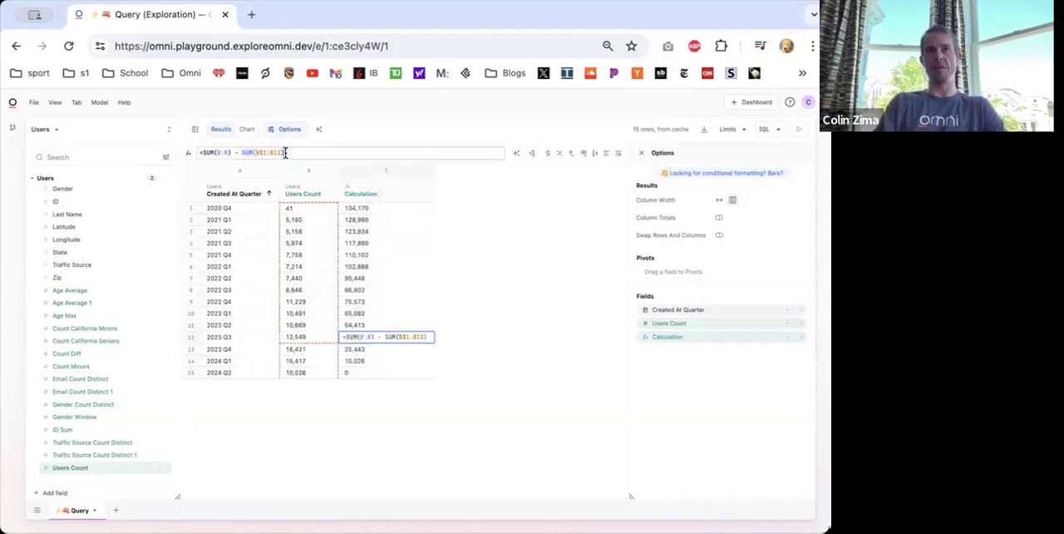
type("+")
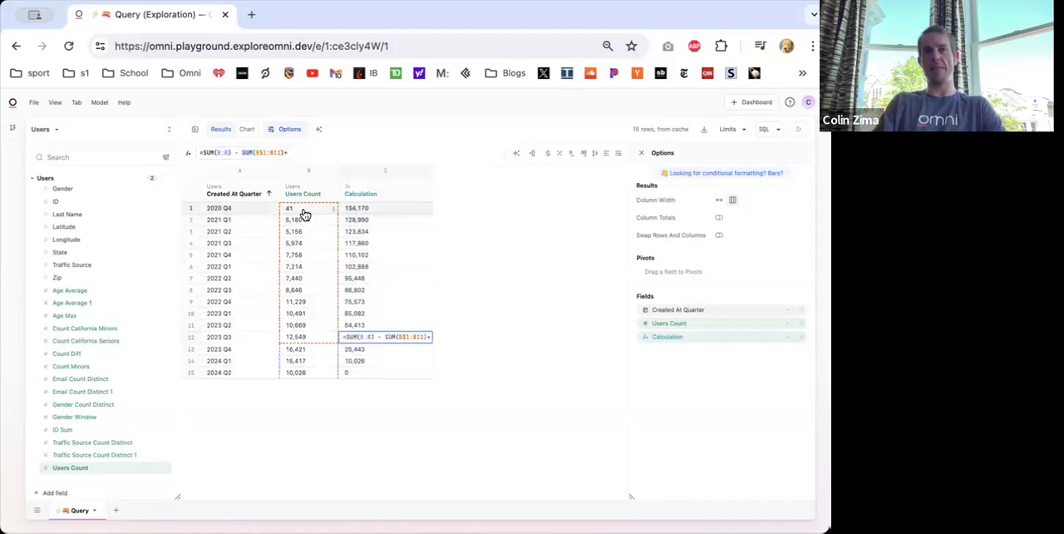
left_click(304, 209)
key("Return")
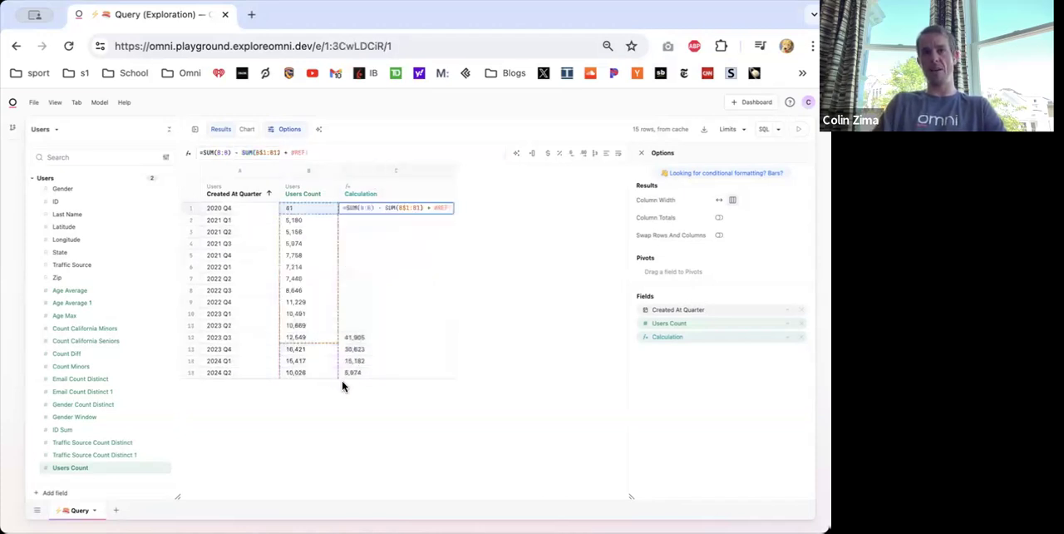
- Remove the broken added reference from the first row's Calculation formula, leaving =SUM(B:B) - SUM(B$1:B1)
key("Escape")
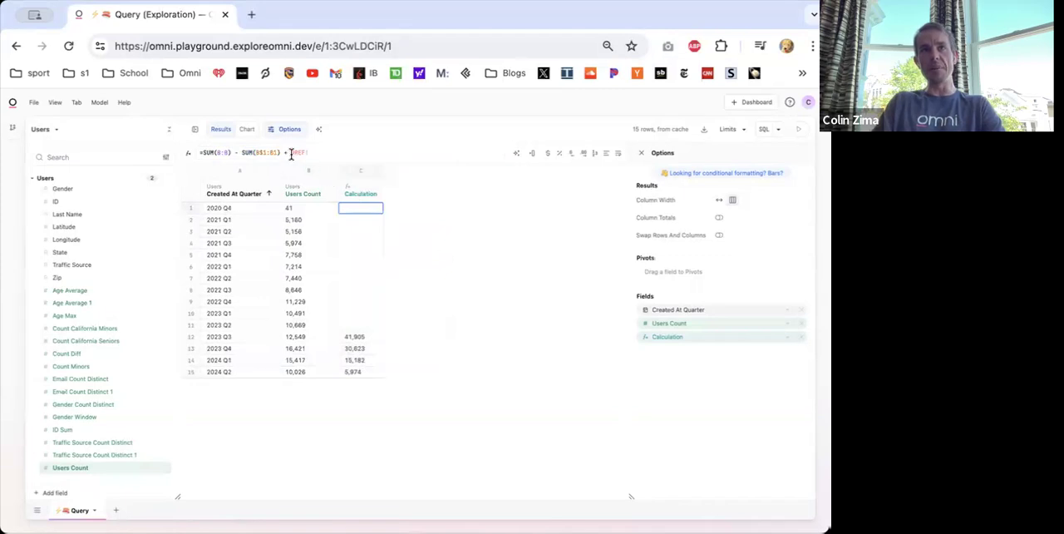
left_click_drag(290, 154, 322, 155)
key("BackSpace")
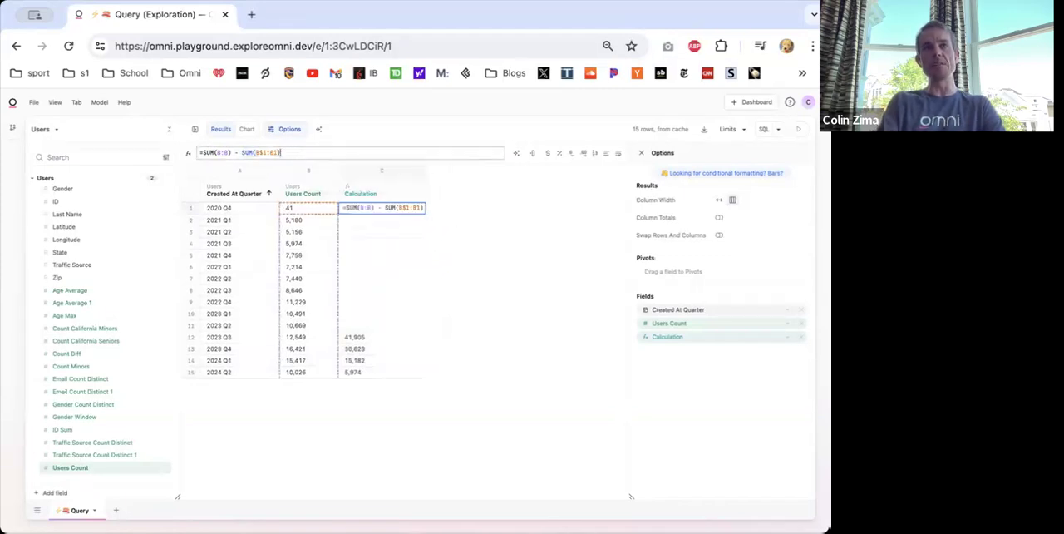
key("Return")
- Add the same row's Users Count cell, B15, to the end of the Calculation formula in the 2024 Q2 row
left_click(349, 374)
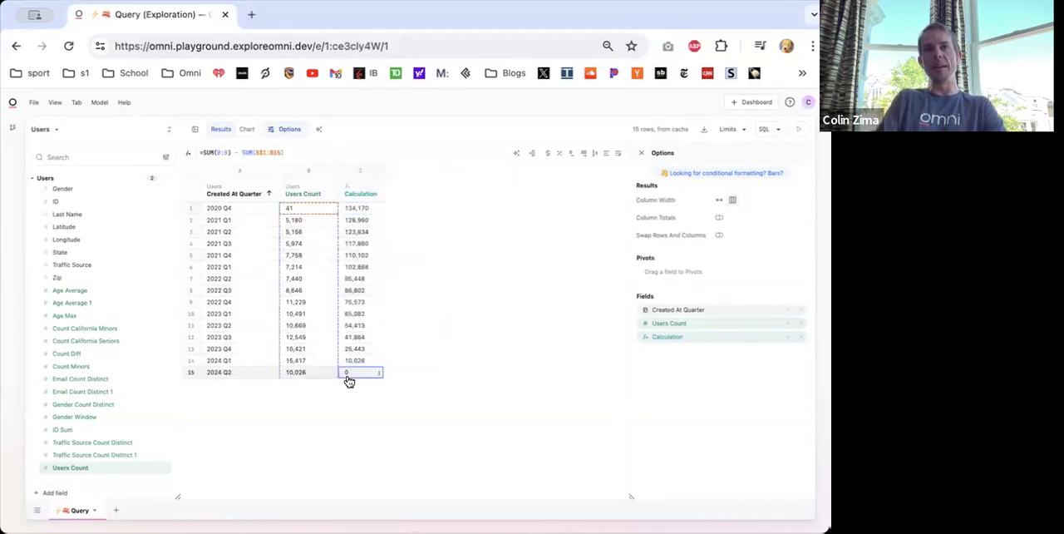
left_click(299, 156)
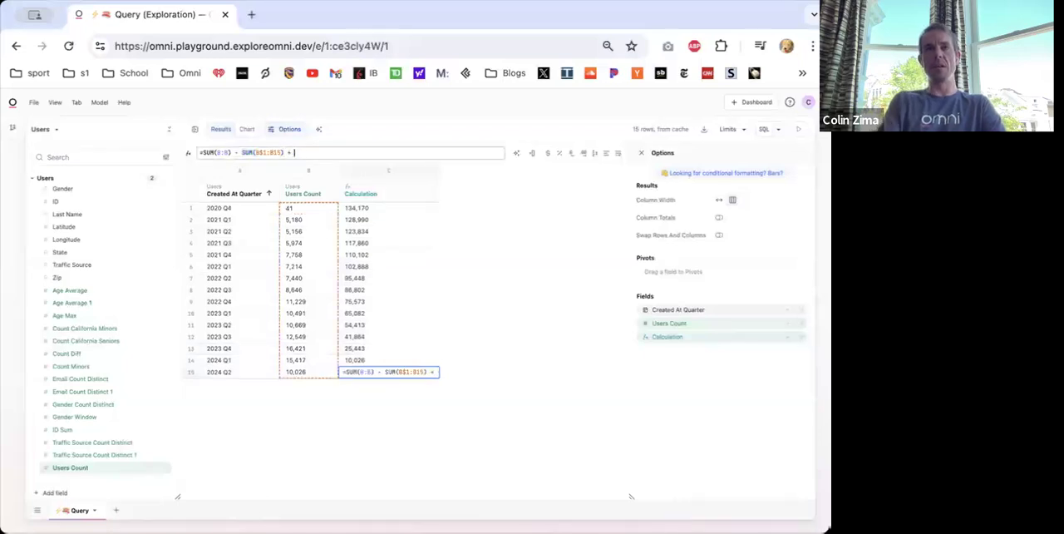
left_click(311, 373)
key("Return")
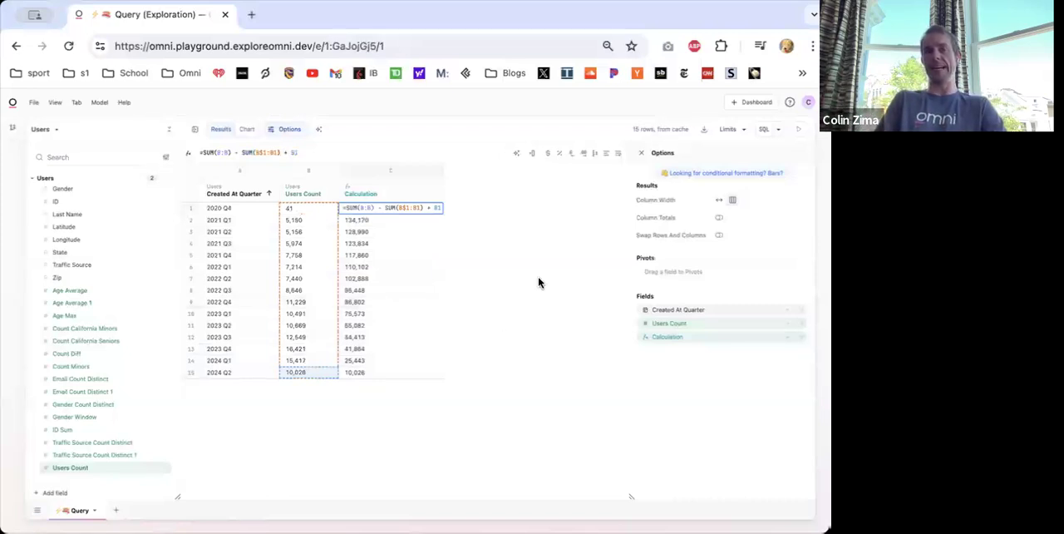
key("Return")
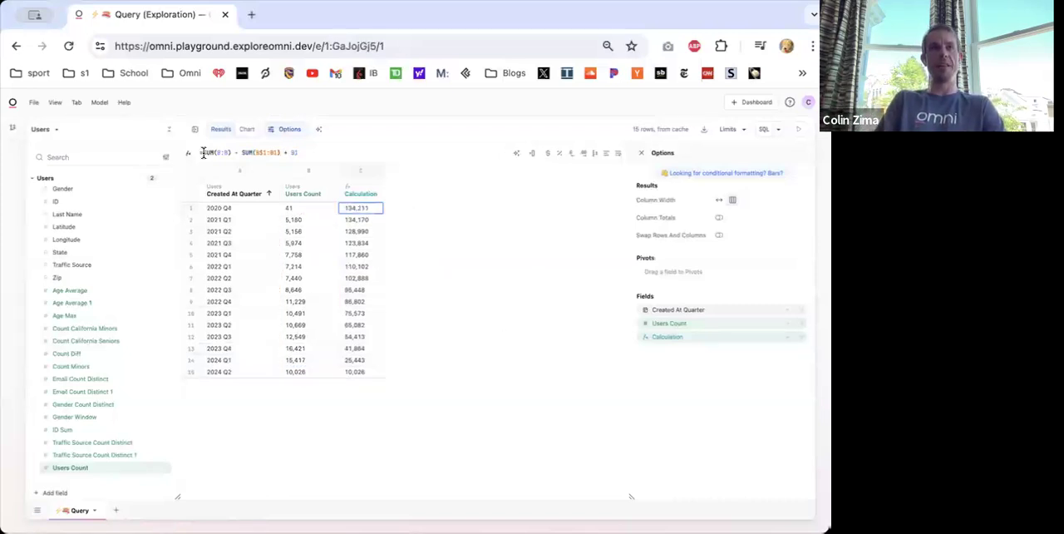
- Replace the Calculation formula in the first row with =SUM(B1:B$15)
left_click_drag(203, 153, 365, 152)
type("=SUM(")
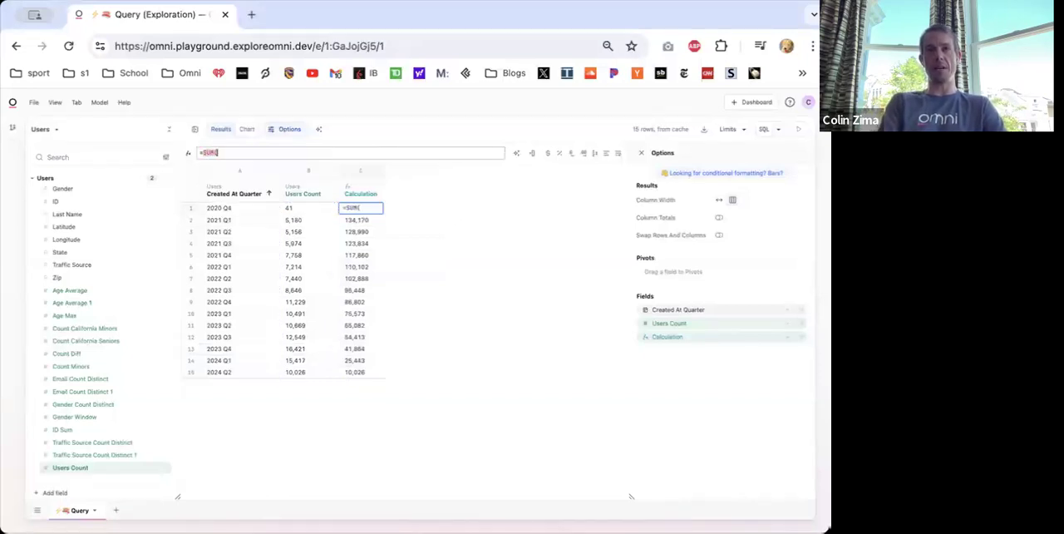
key("Left")
type(":B$15")
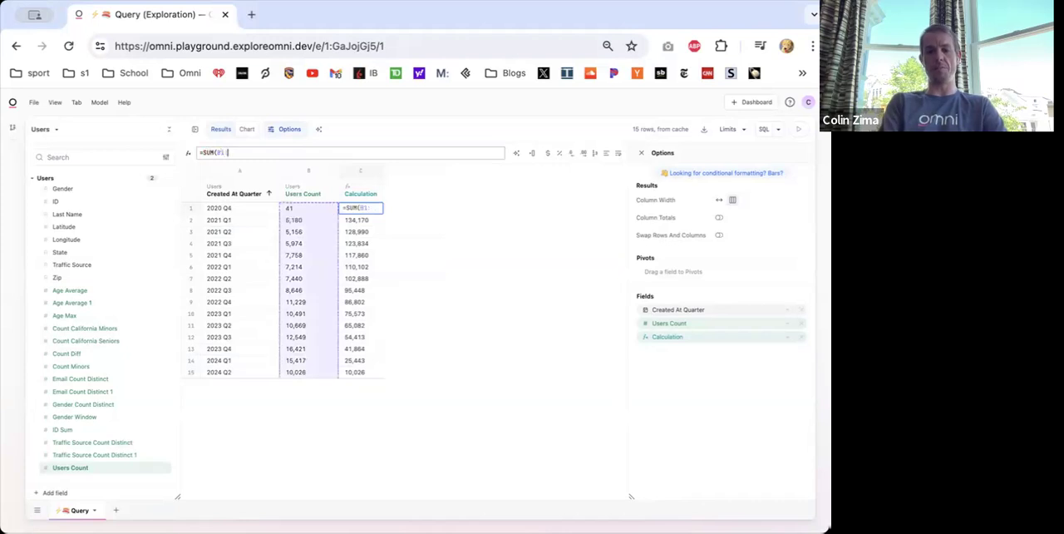
type(")")
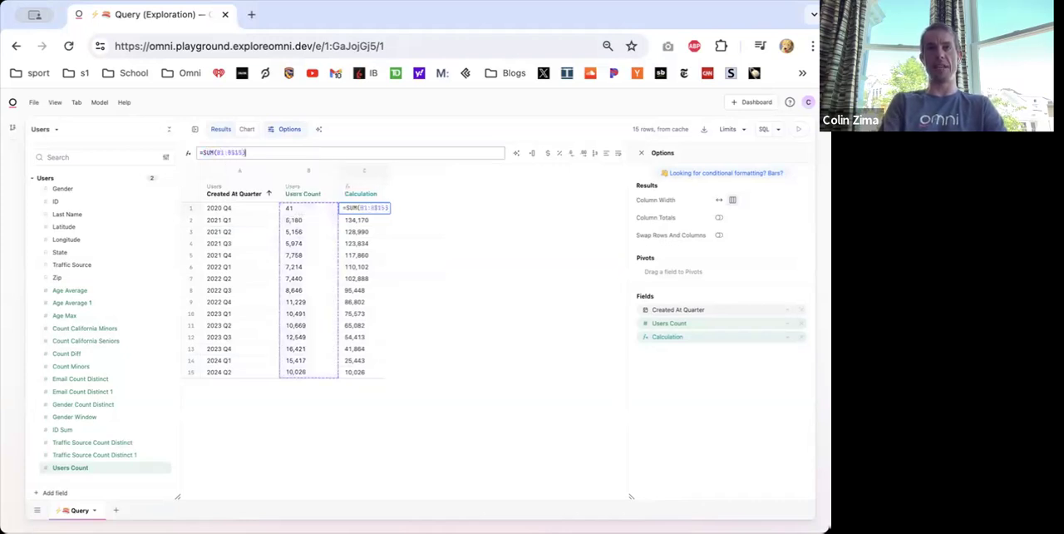
mouse_move(226, 152)
left_mouse_down()
mouse_move(237, 151)
mouse_move(223, 152)
left_mouse_up()
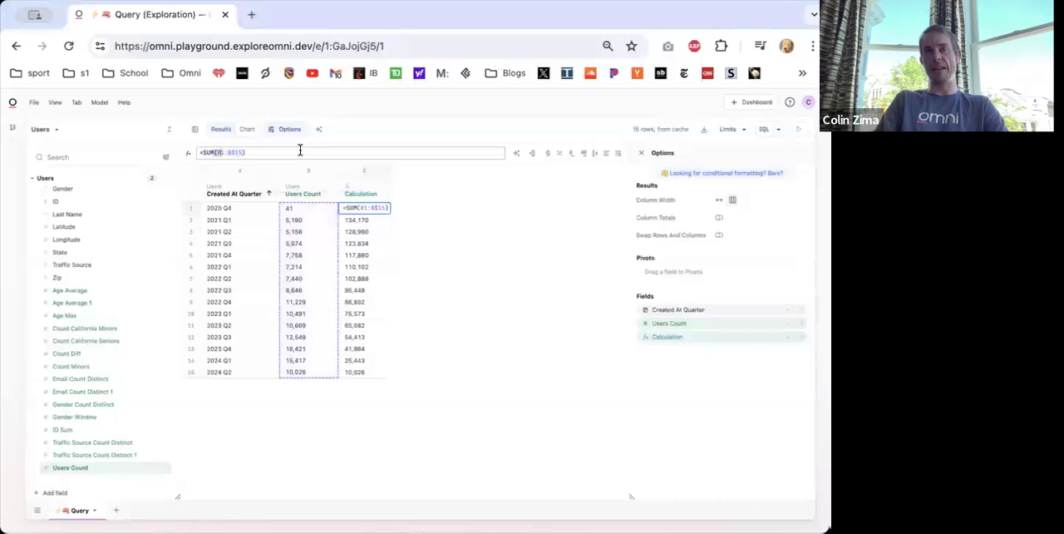
key("Return")
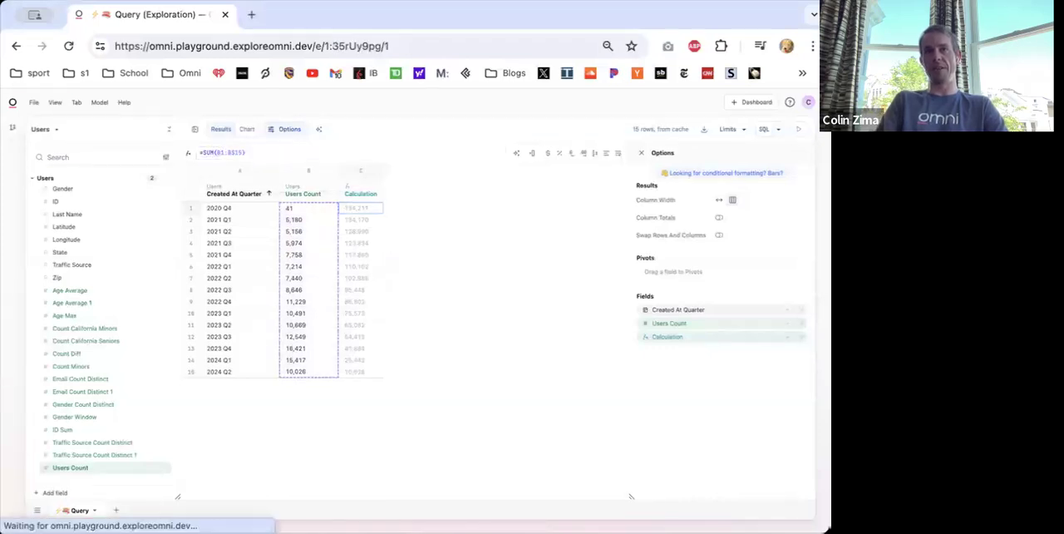
- Compare the Calculation formulas in the 2020 Q4 and 2023 Q1 rows without changing them
left_click(370, 208)
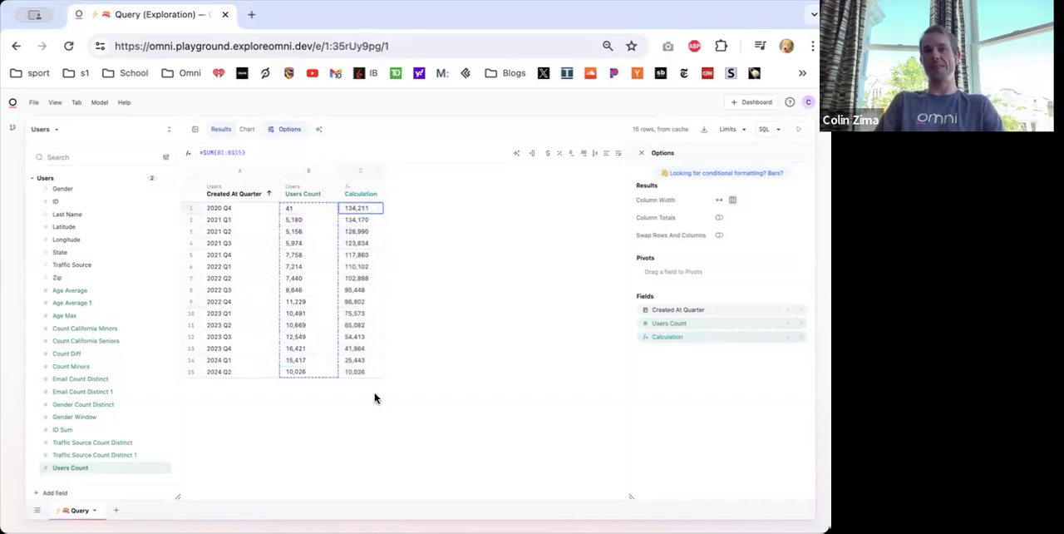
double_click(364, 315)
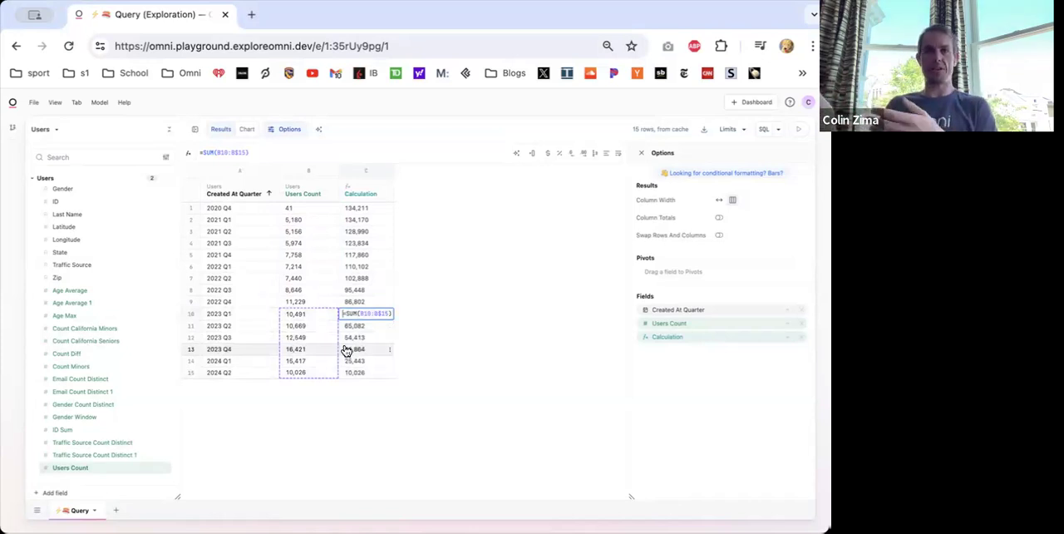
key("Return")
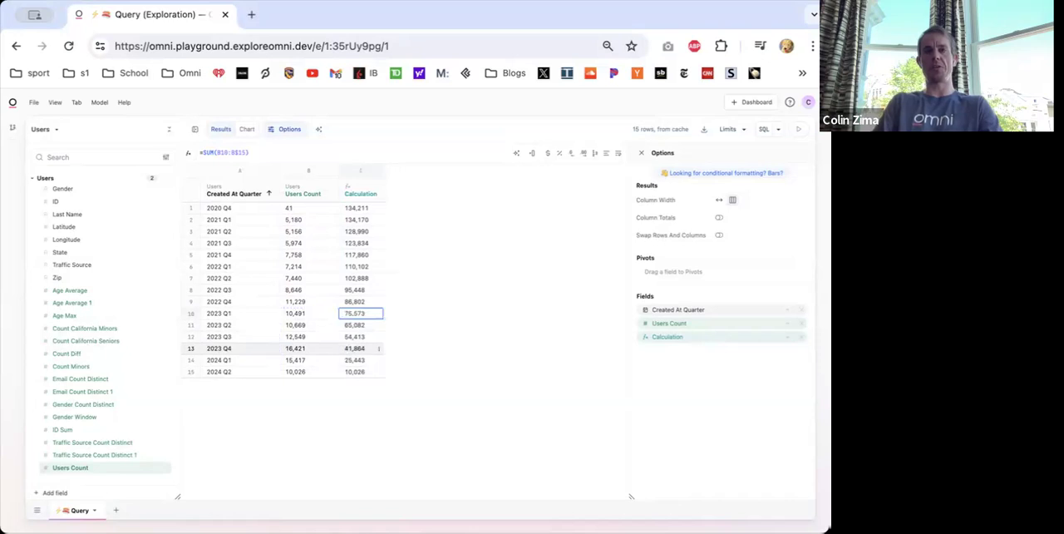
- Remove the Calculation column and insert a new empty calculation column directly after Users Count
right_click(354, 189)
left_click(387, 251)
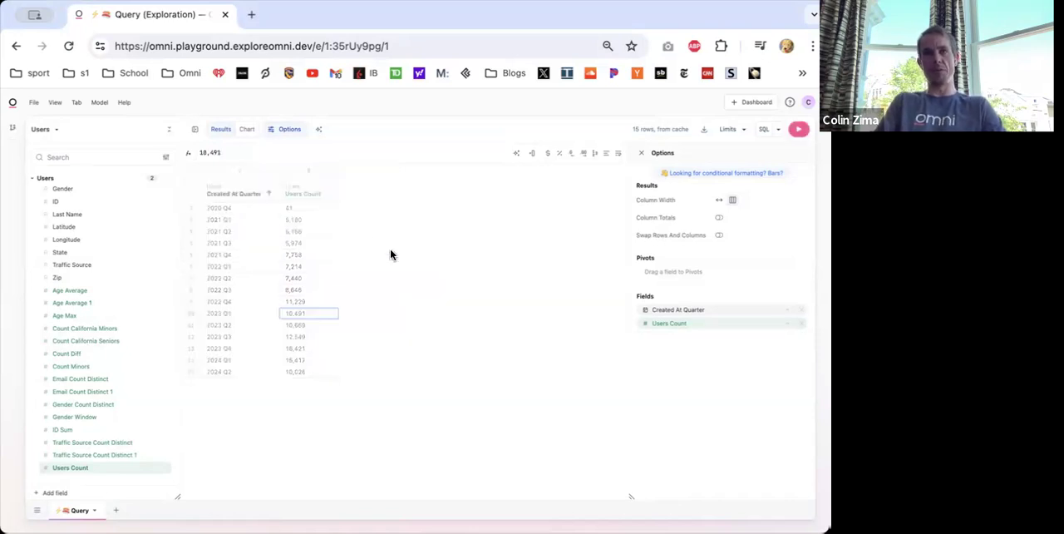
right_click(295, 191)
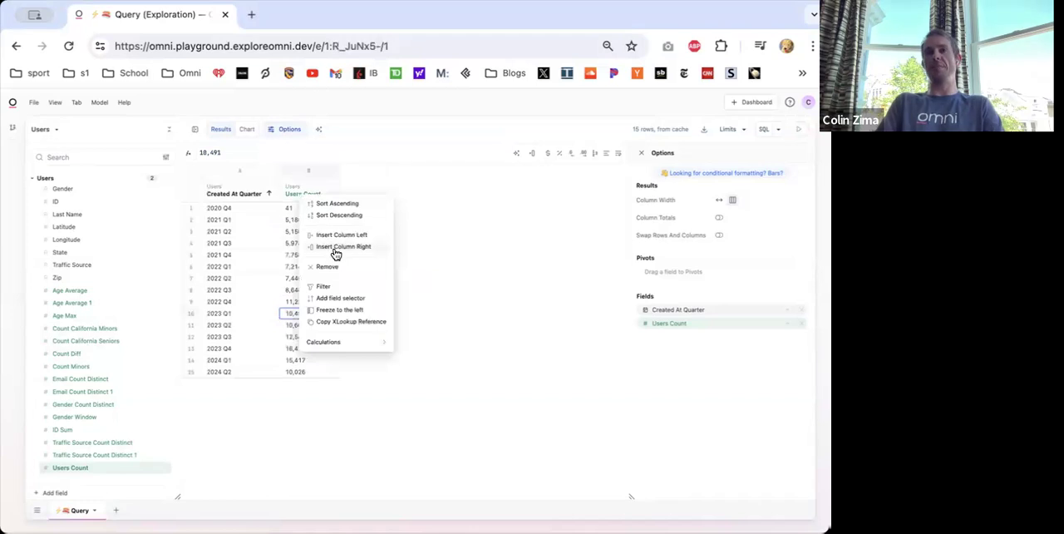
left_click(512, 234)
key("ctrl+plus")
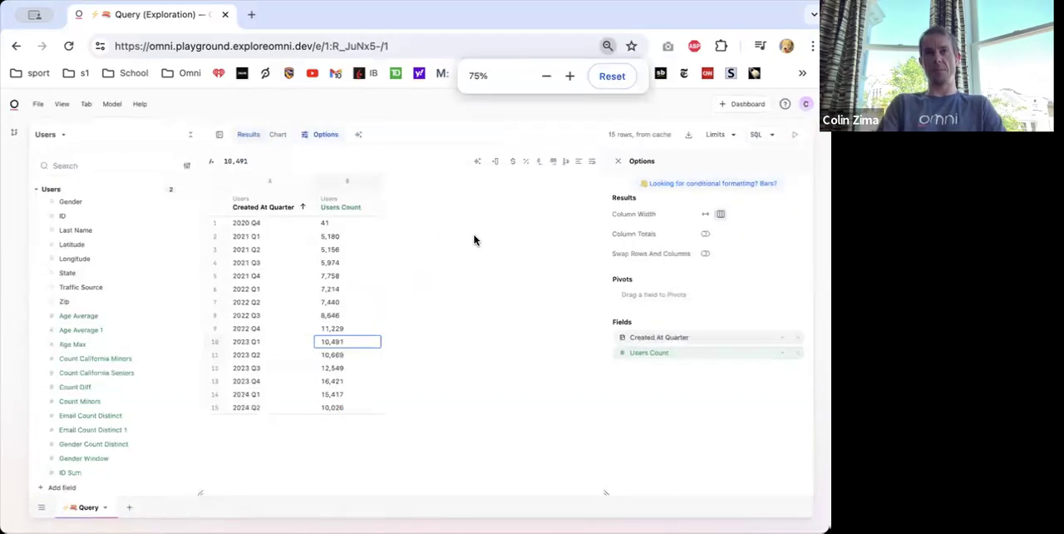
right_click(348, 202)
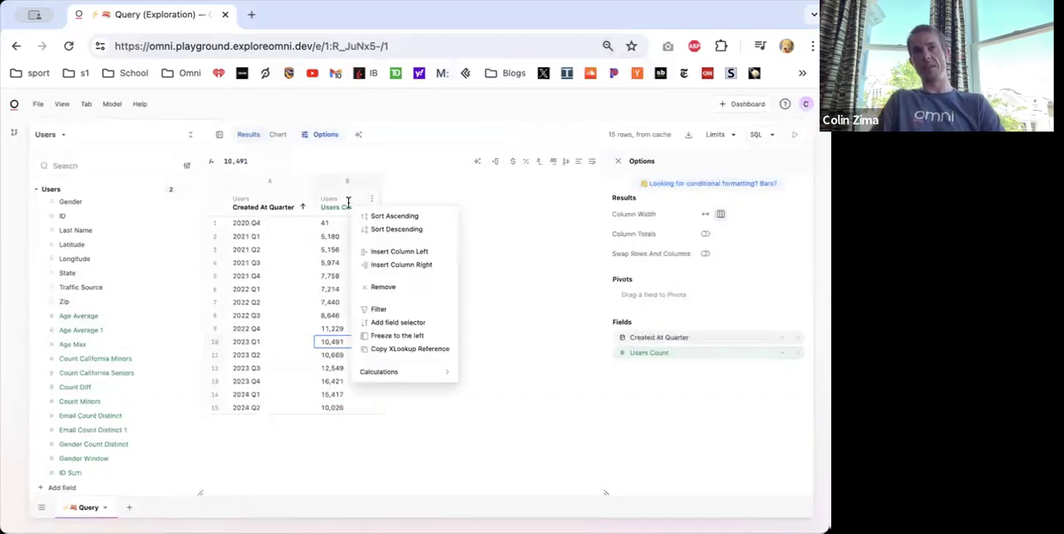
left_click(390, 264)
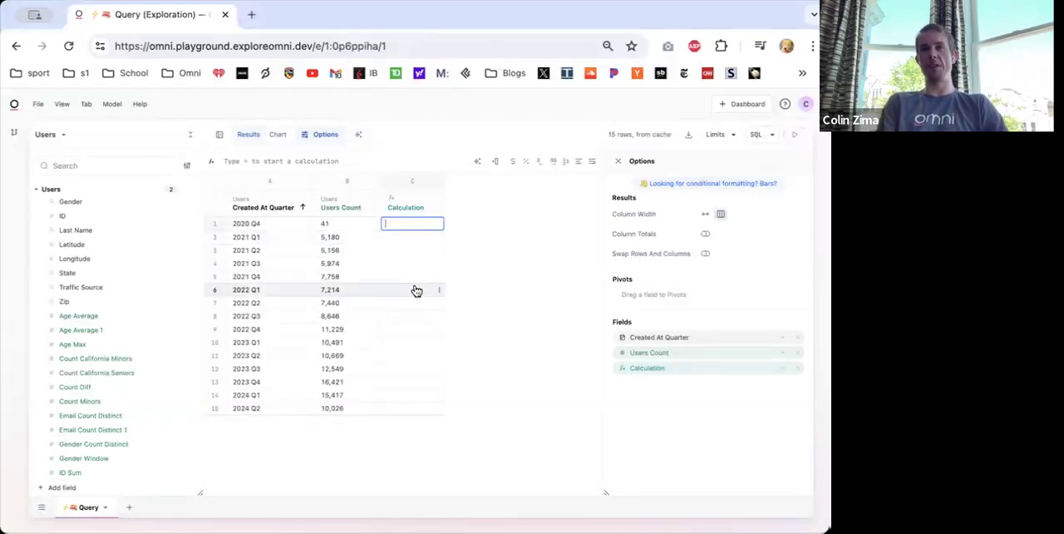
- Enter a formula in the first row of the Calculation column that sums the first five Users Count cells, =SUM(B1:B5)
type("=sum(")
left_click(332, 227)
left_click_drag(331, 227, 334, 281)
type(")")
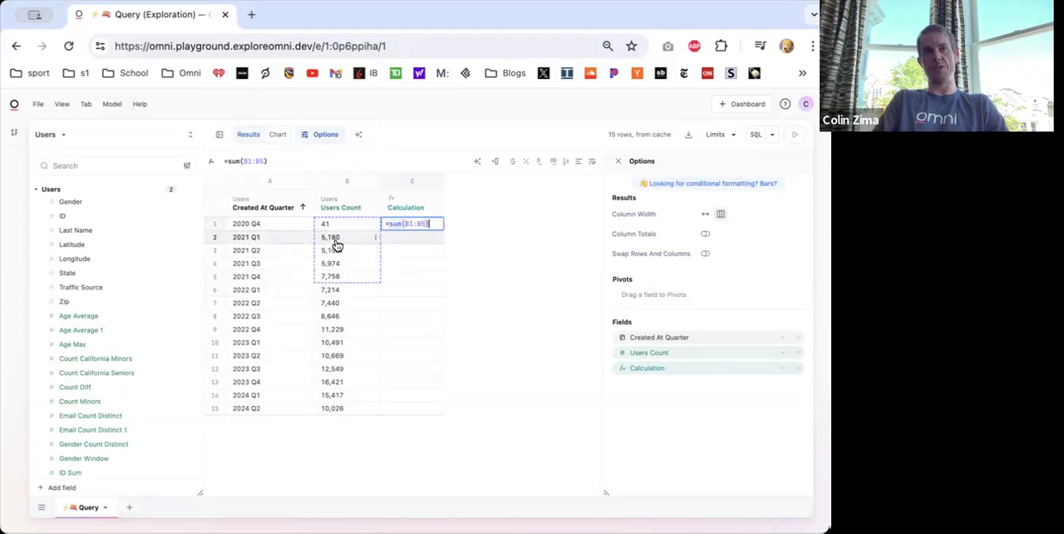
key("Return")
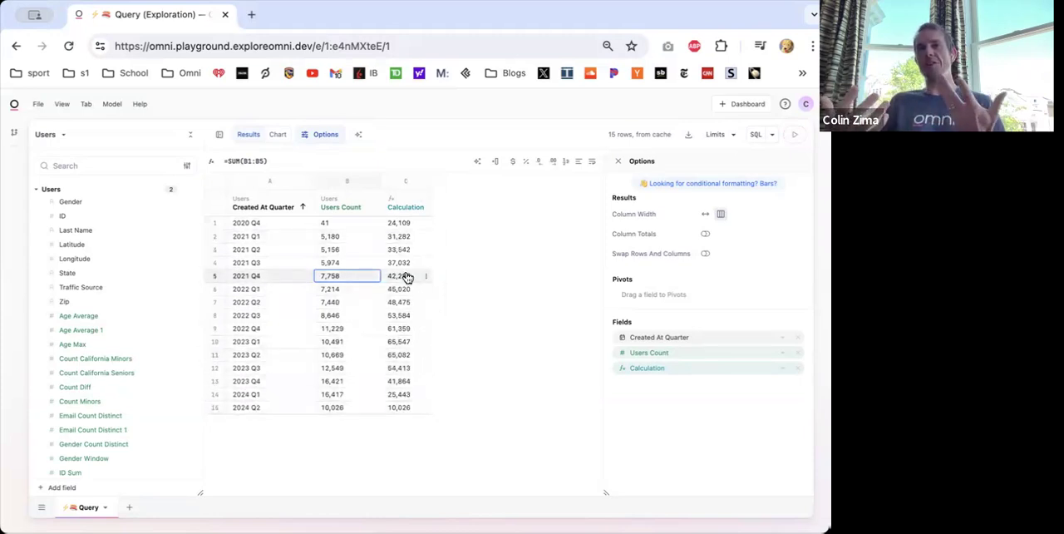
- Examine how the five-row sum fills down the Calculation column by checking the first row and the last four rows
left_click(399, 222)
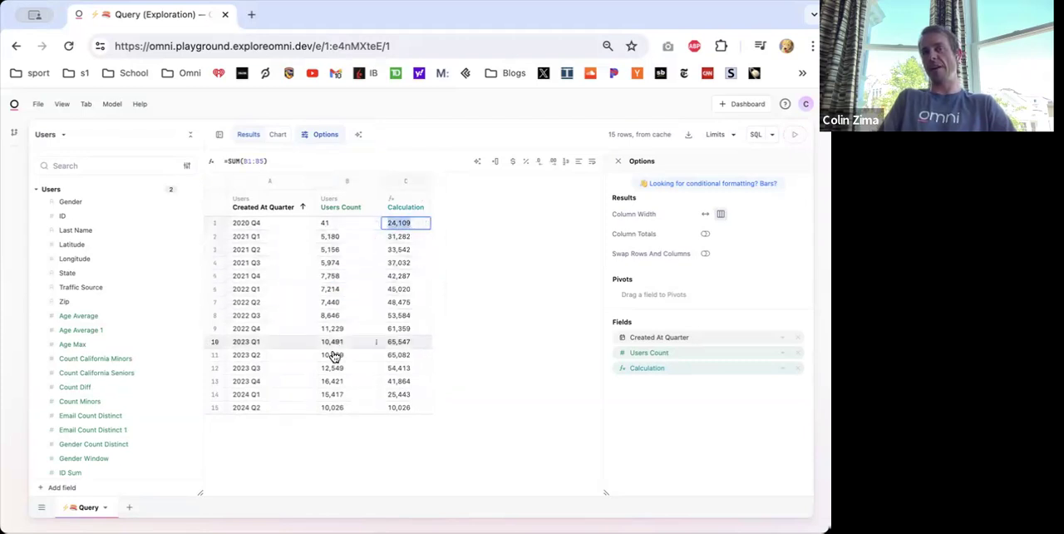
left_click_drag(403, 367, 419, 412)
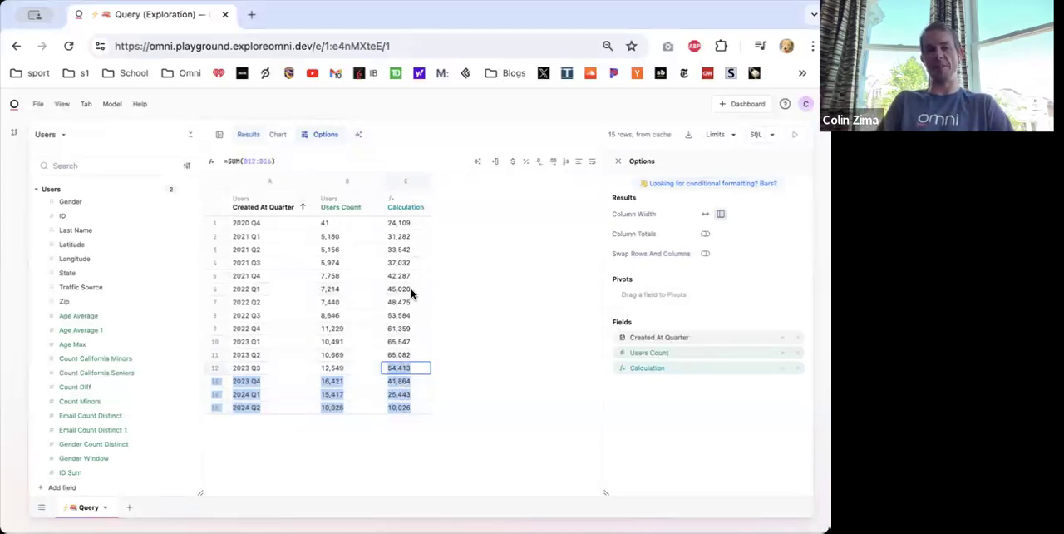
left_click(481, 291)
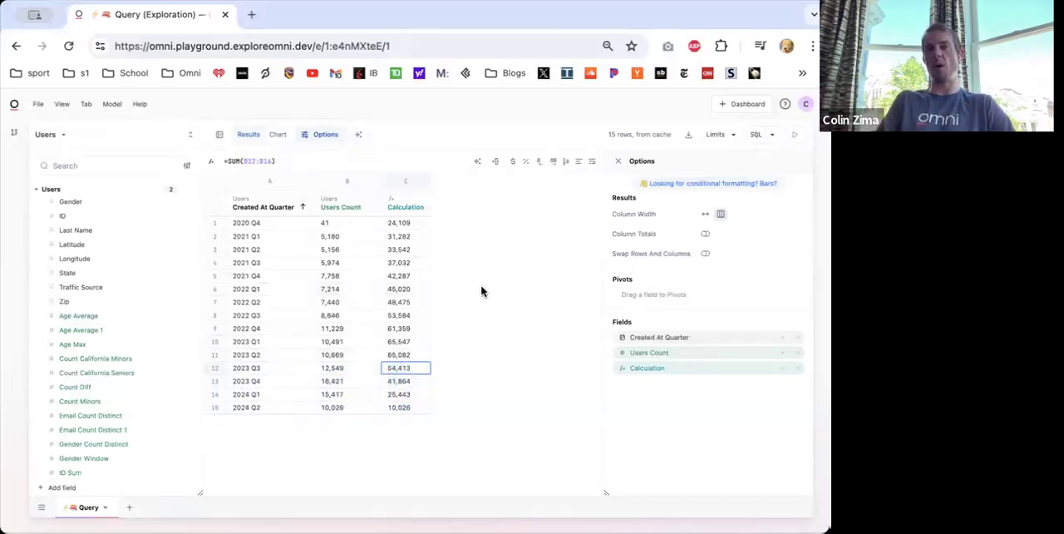
left_click(402, 226)
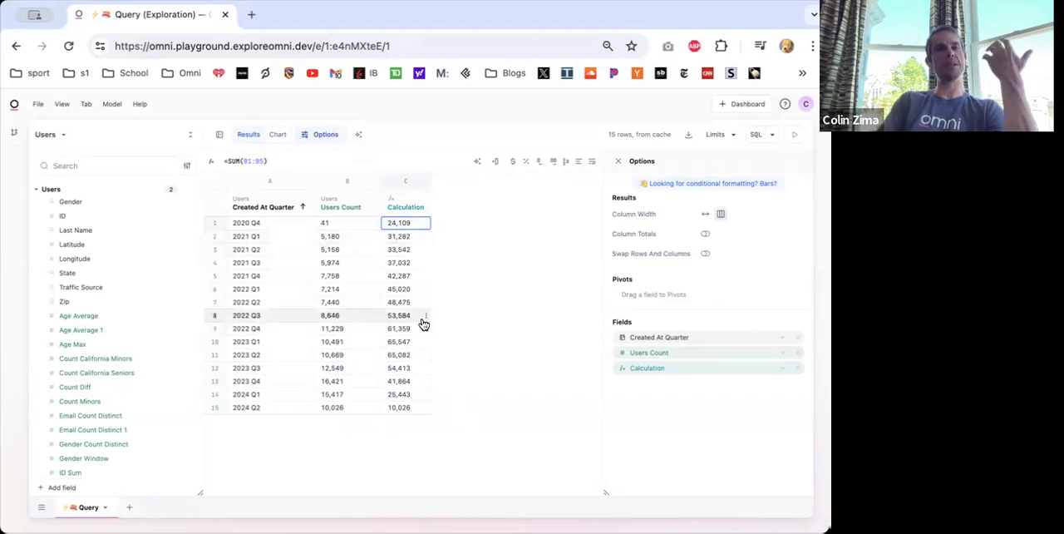
- Clear the formula from the first row of the Calculation column and apply the change
left_click_drag(279, 159, 198, 163)
key("BackSpace")
key("Return")
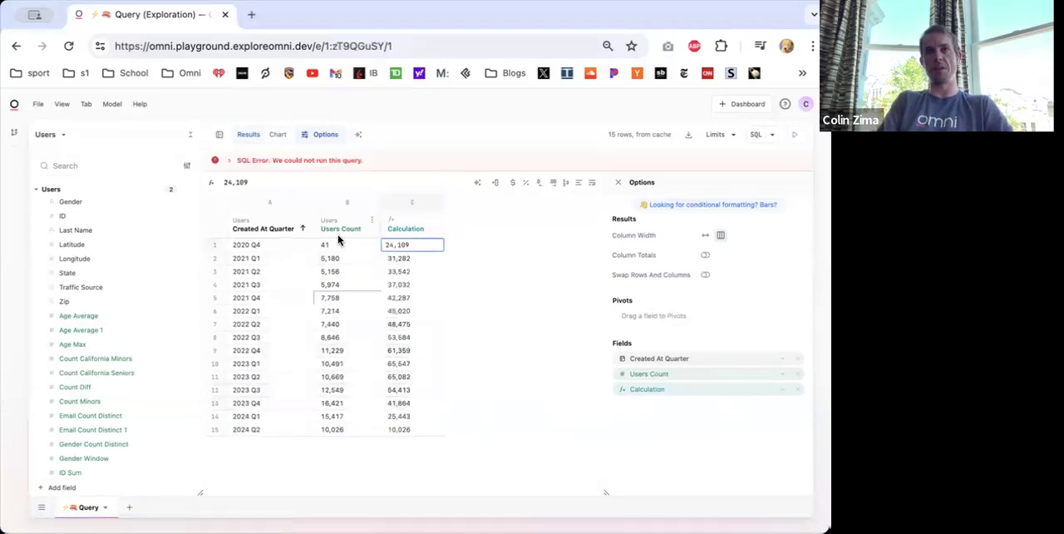
- Go back to the previous query version and replace the formula in row 15 of the Calculation column with =SUM(B11:B15)
left_click(402, 431)
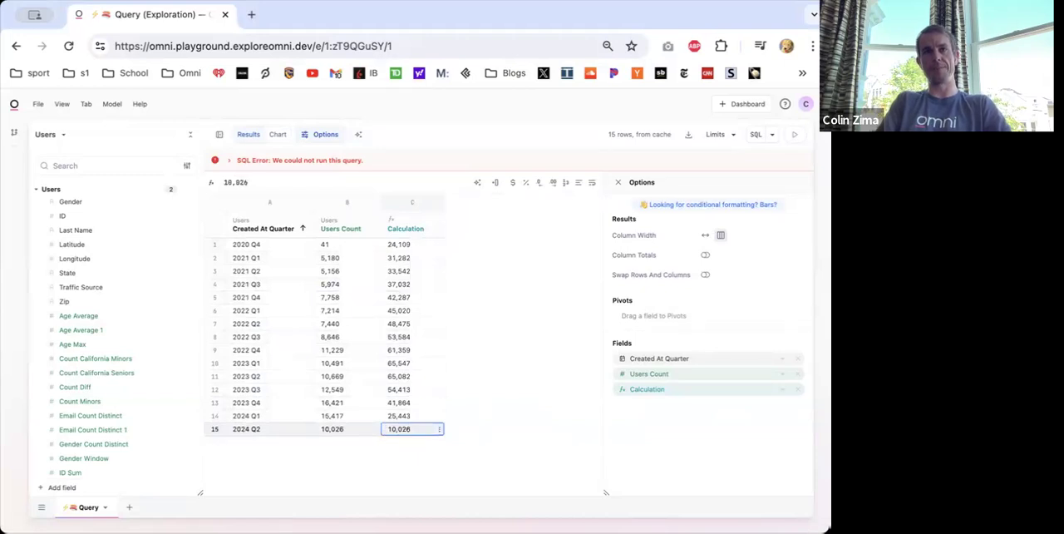
left_click(16, 46)
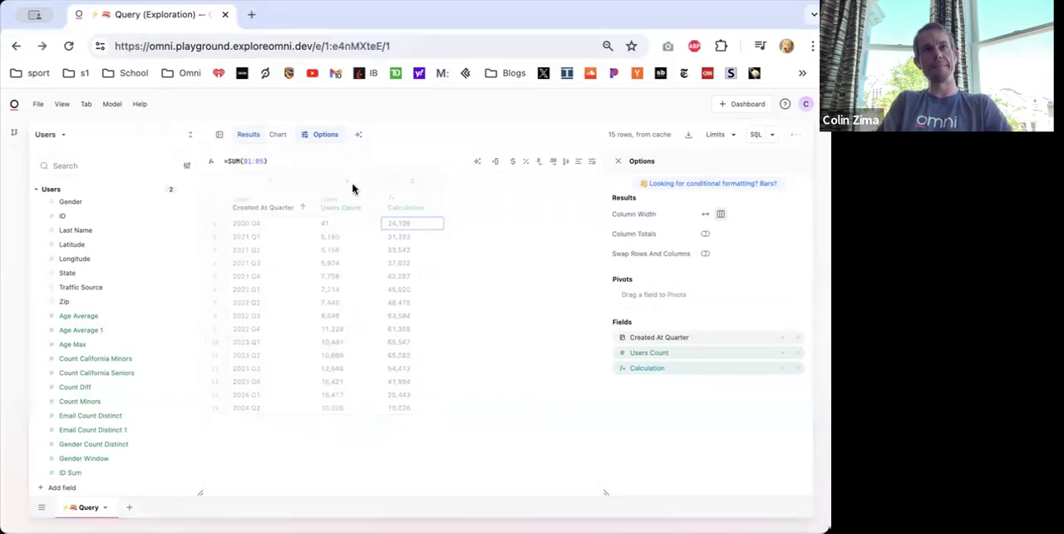
left_click(404, 407)
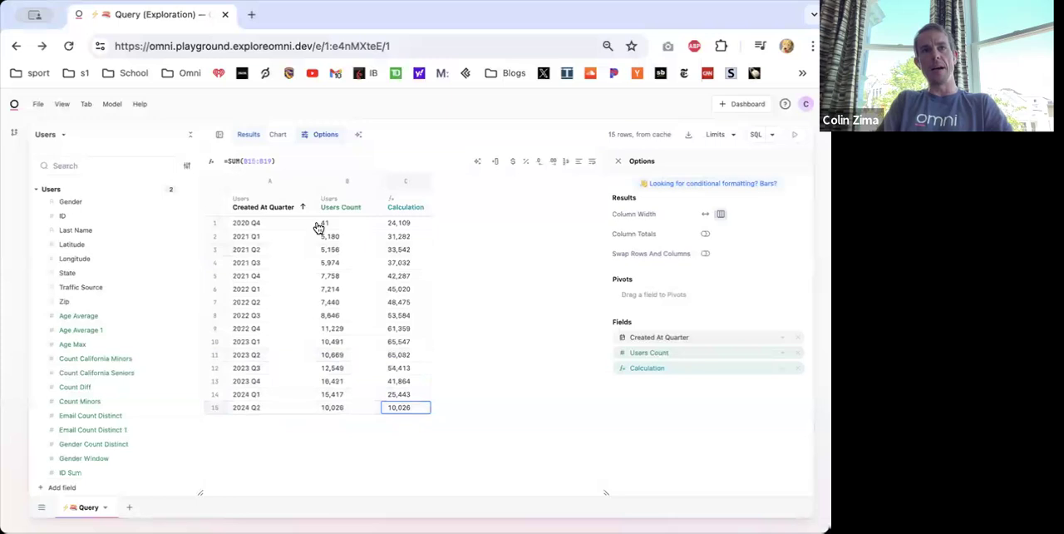
double_click(404, 407)
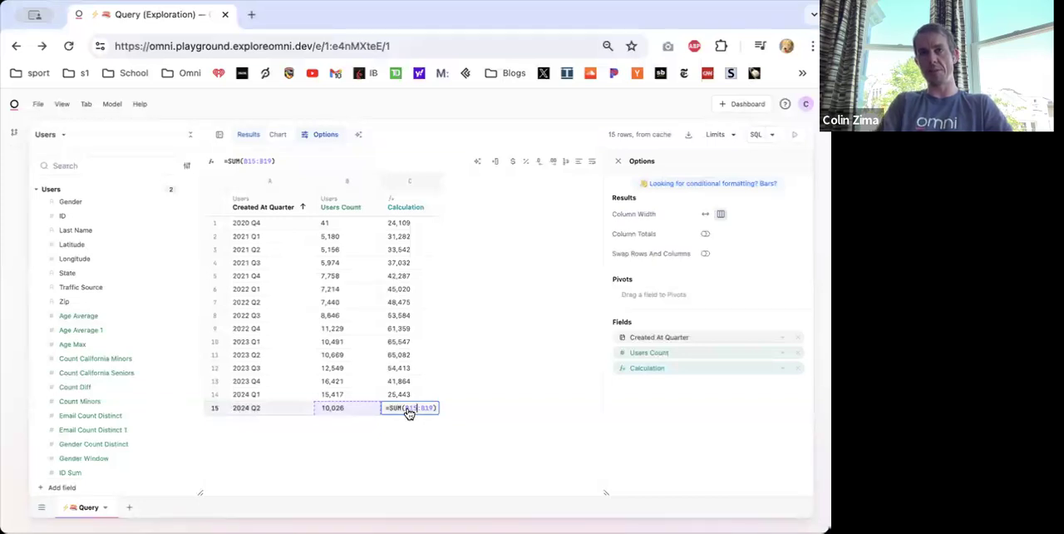
key("BackSpace")
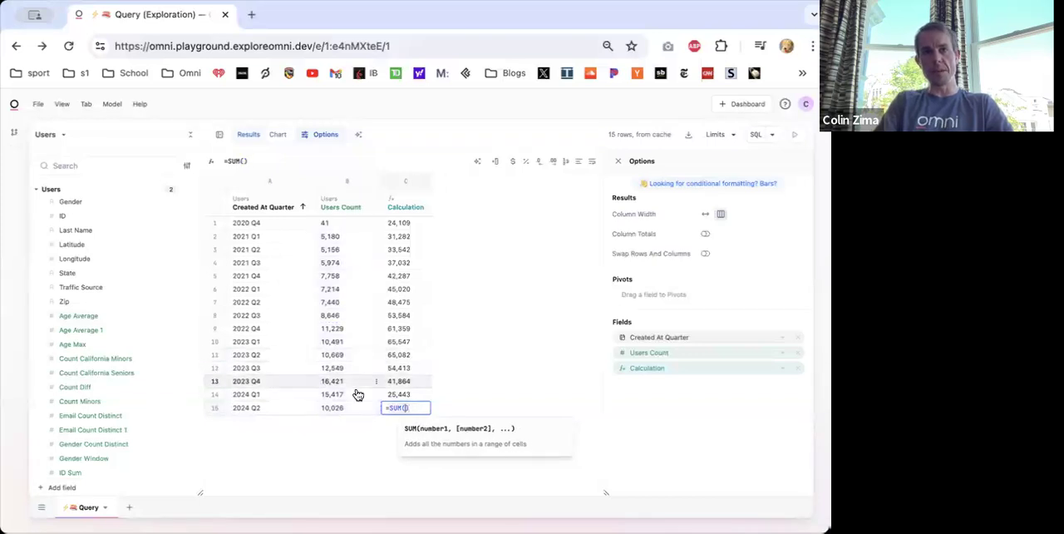
left_click_drag(332, 354, 332, 407)
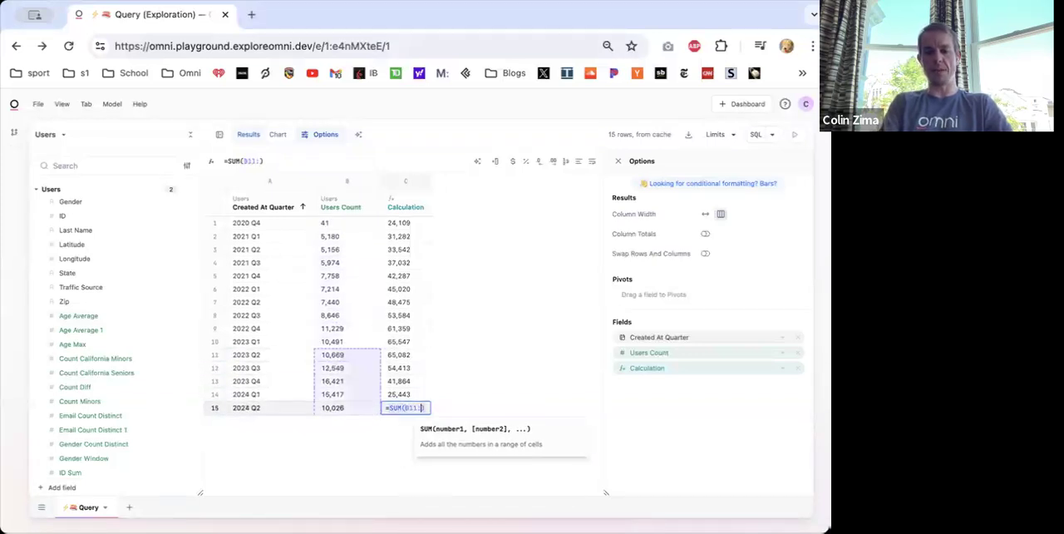
key("Return")
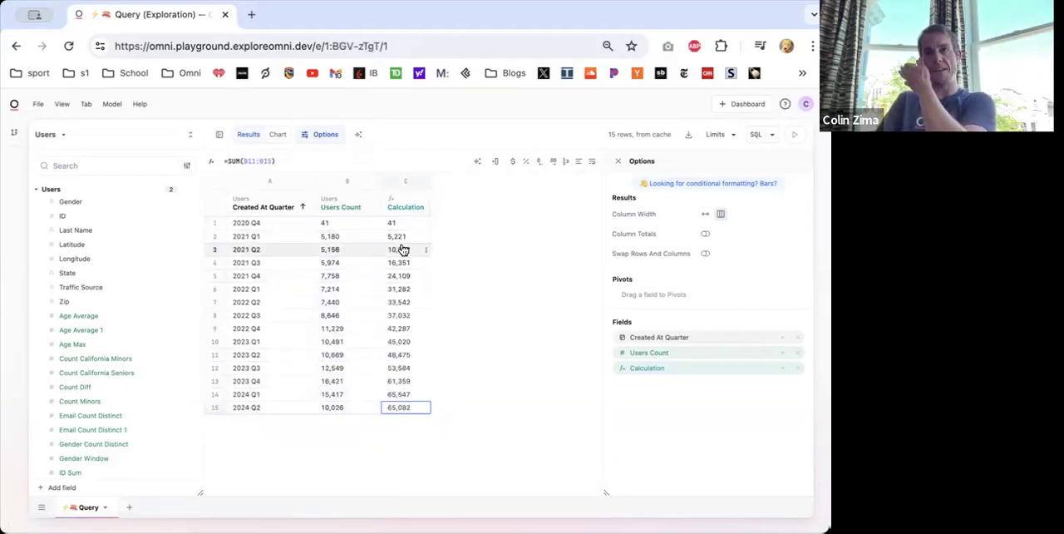
- Check the formula in the first row of the Calculation column
left_click(396, 223)
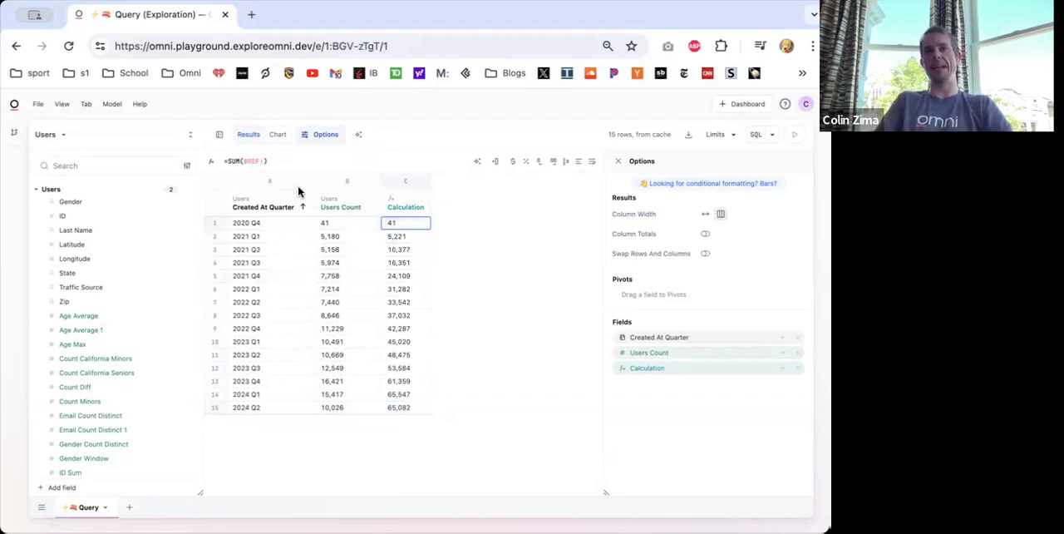
left_click(243, 161)
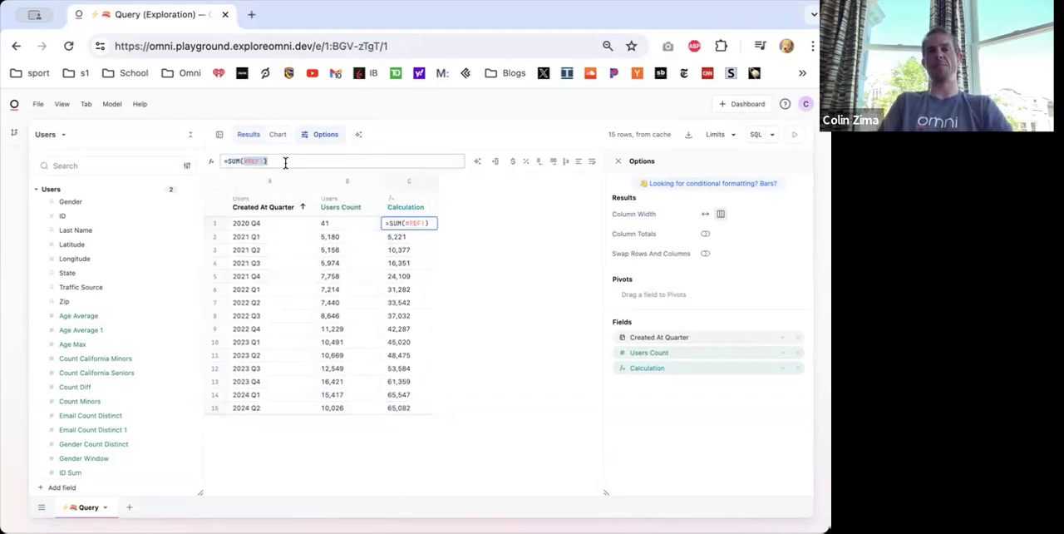
key("Escape")
left_click(402, 411)
left_click(224, 162)
type("IF(")
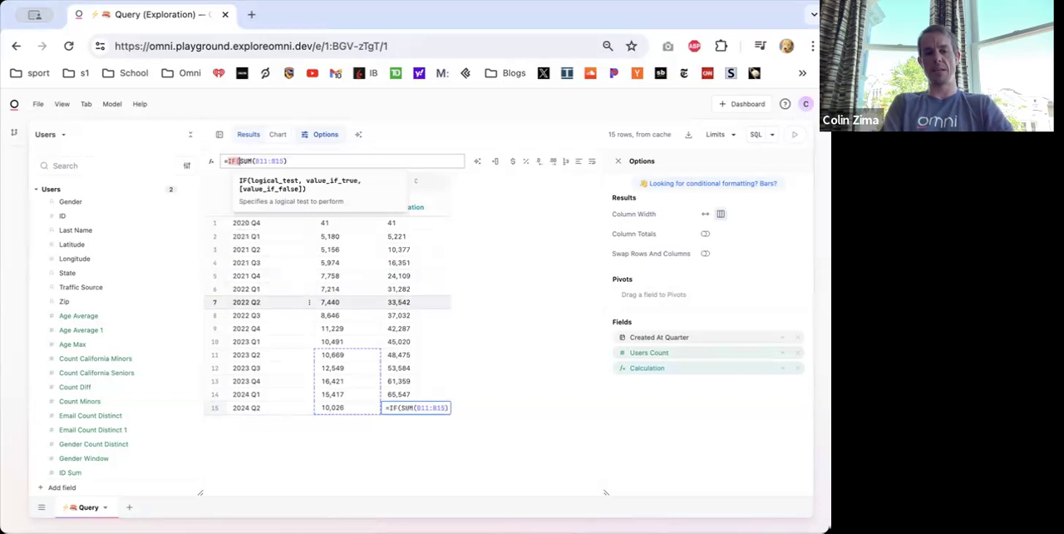
key("Escape")
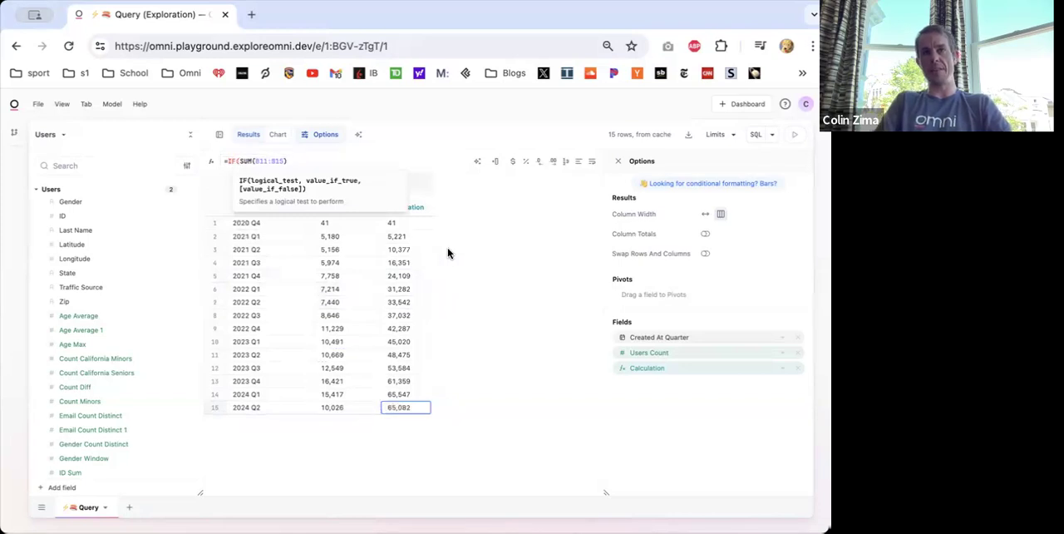
- Insert a second calculation column after the existing Calculation column and fill it with row numbers using the ROW function
left_click(403, 276)
right_click(393, 207)
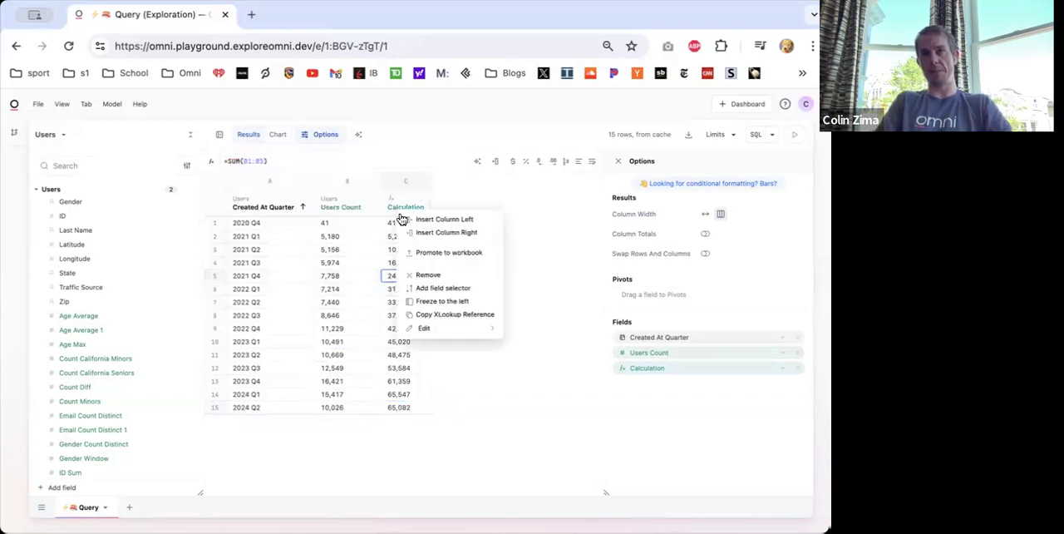
left_click(453, 236)
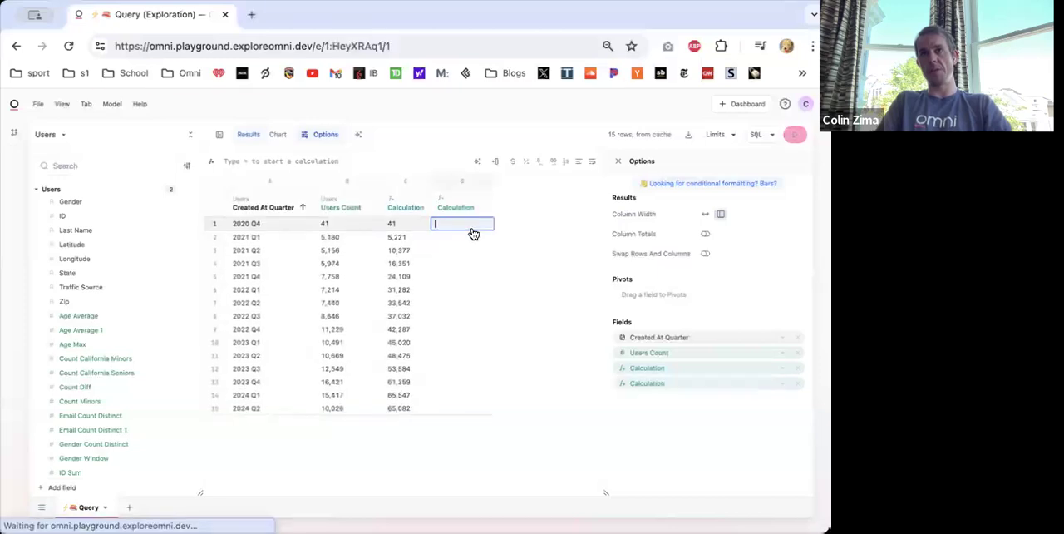
double_click(453, 227)
type("=ROW(")
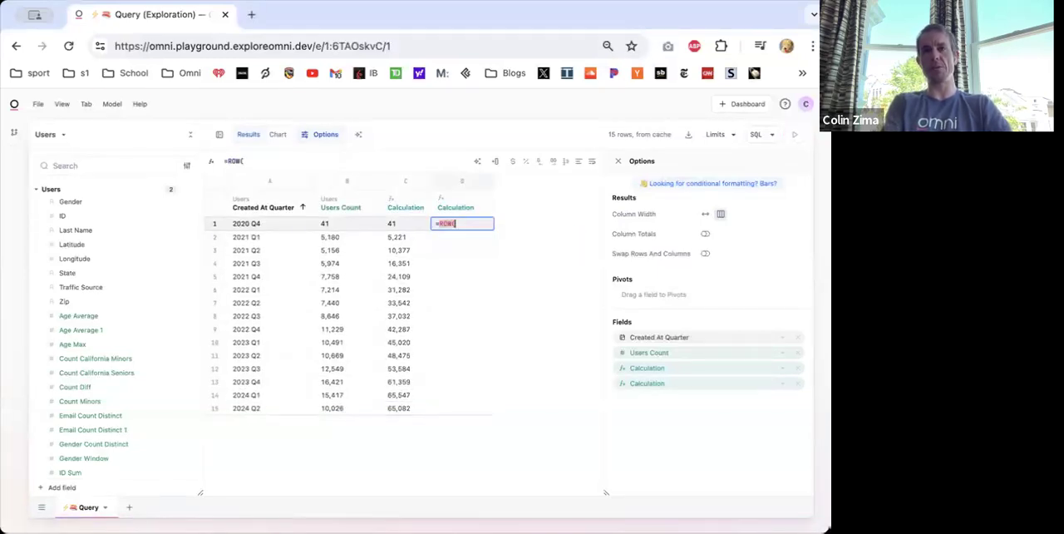
key("Return")
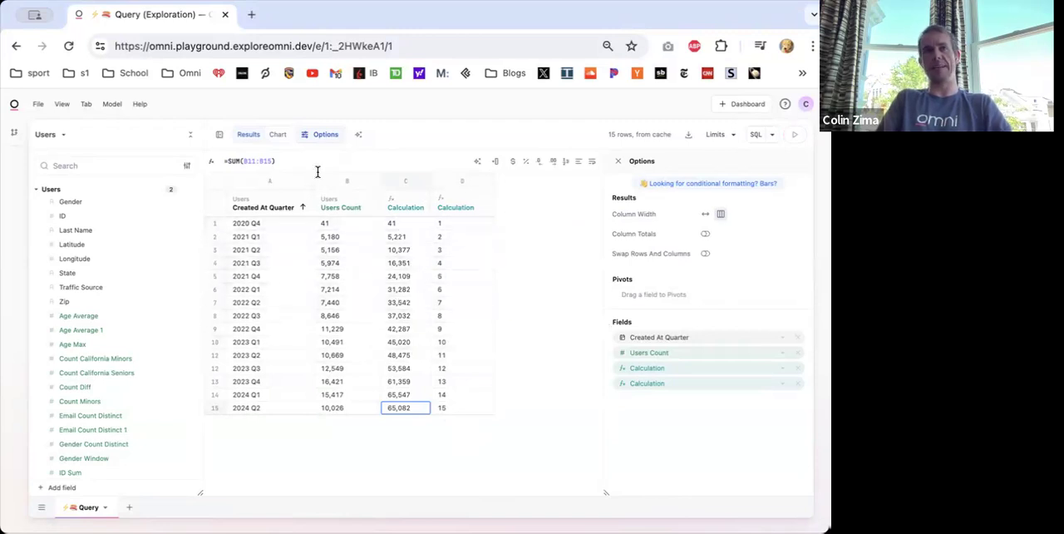
- Show the query as a line chart and remove the row-number series, Calculation (2), from its right axis
left_click(276, 137)
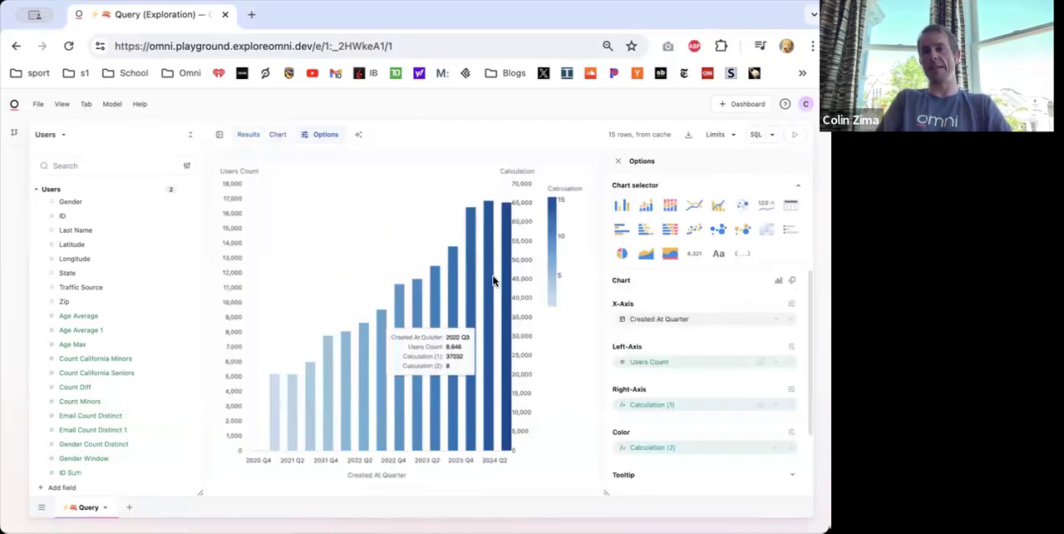
left_click(695, 208)
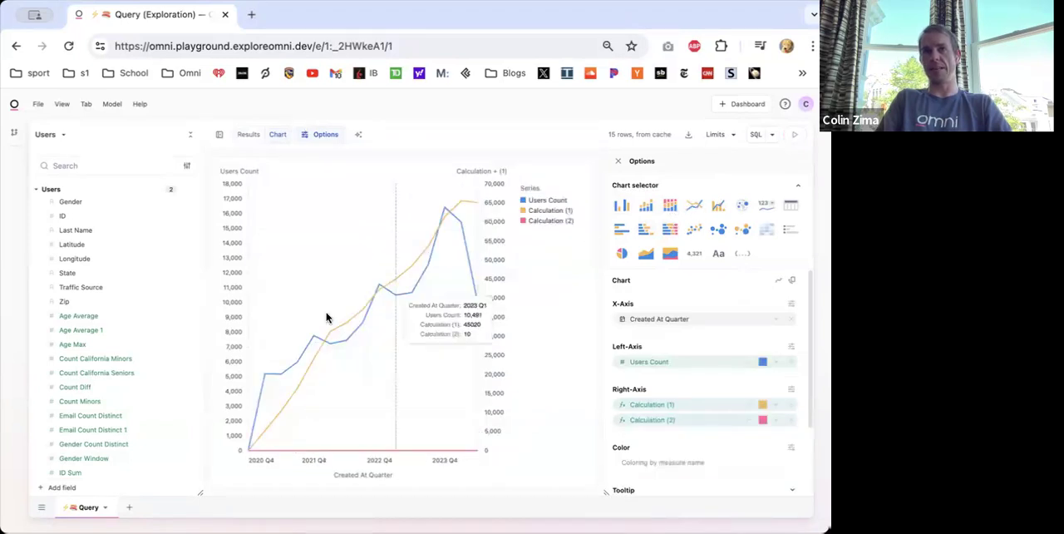
left_click(793, 422)
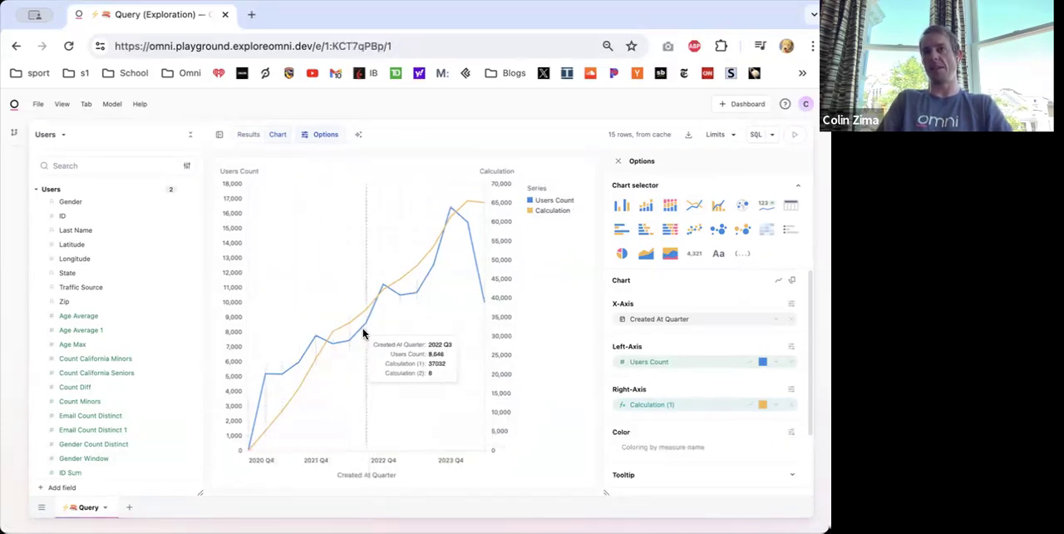
- In the results table, change the row 15 formula of the first Calculation column to =IF(ROW()<5,"",SUM(B11:B15))
left_click(246, 136)
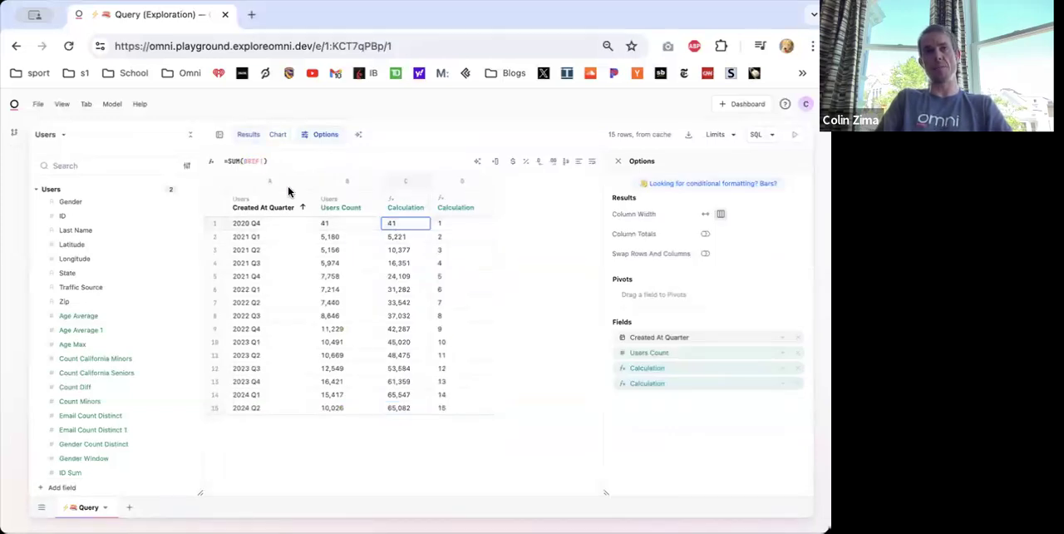
left_click(230, 163)
type("if(row")
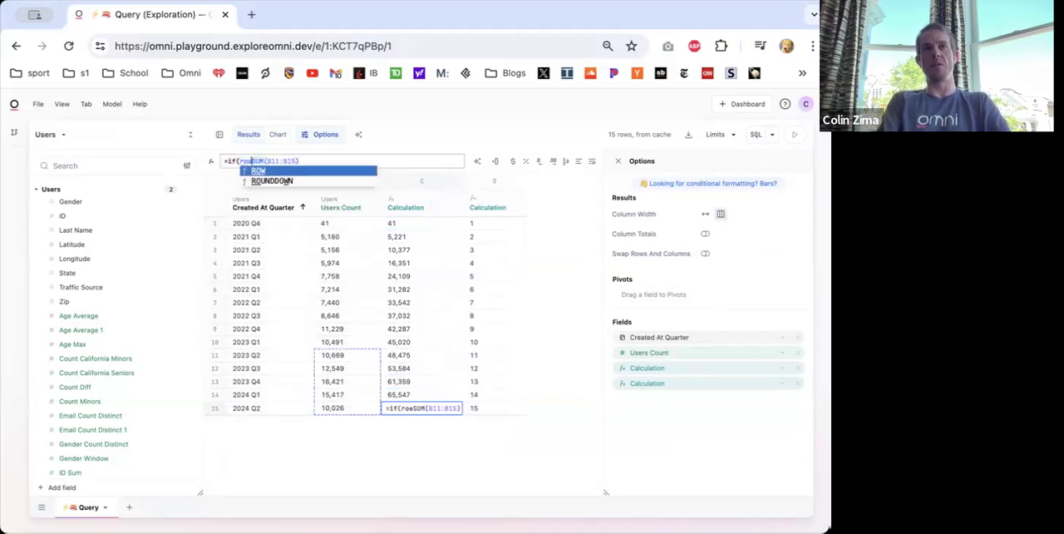
type("()<5,\"\",SUM(B11:B15")
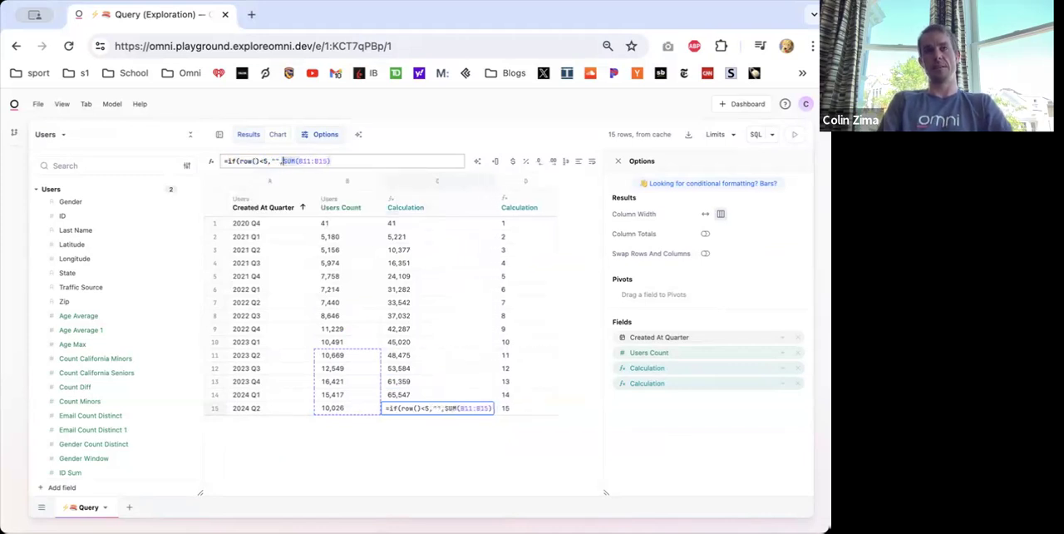
type(")")
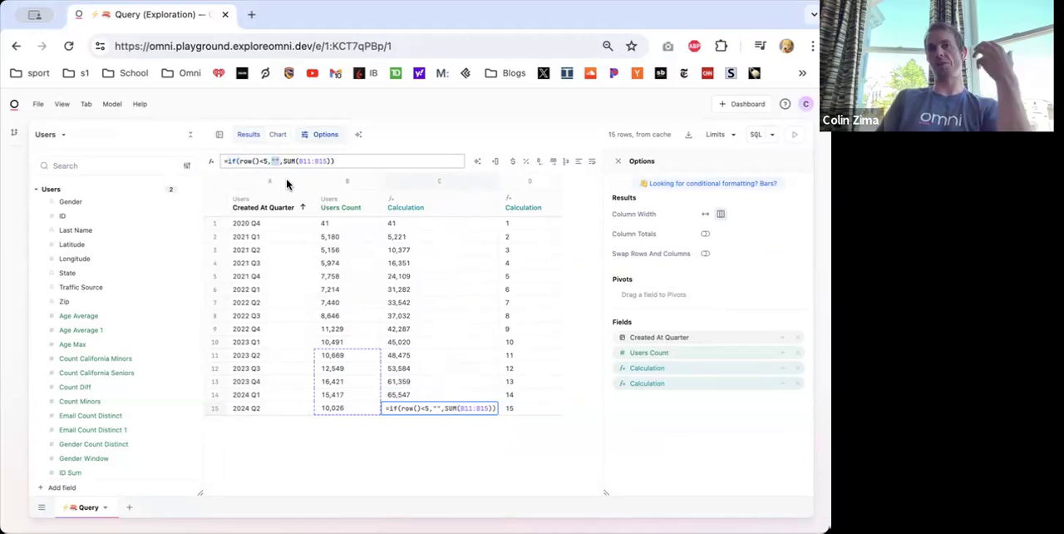
left_click_drag(284, 160, 346, 160)
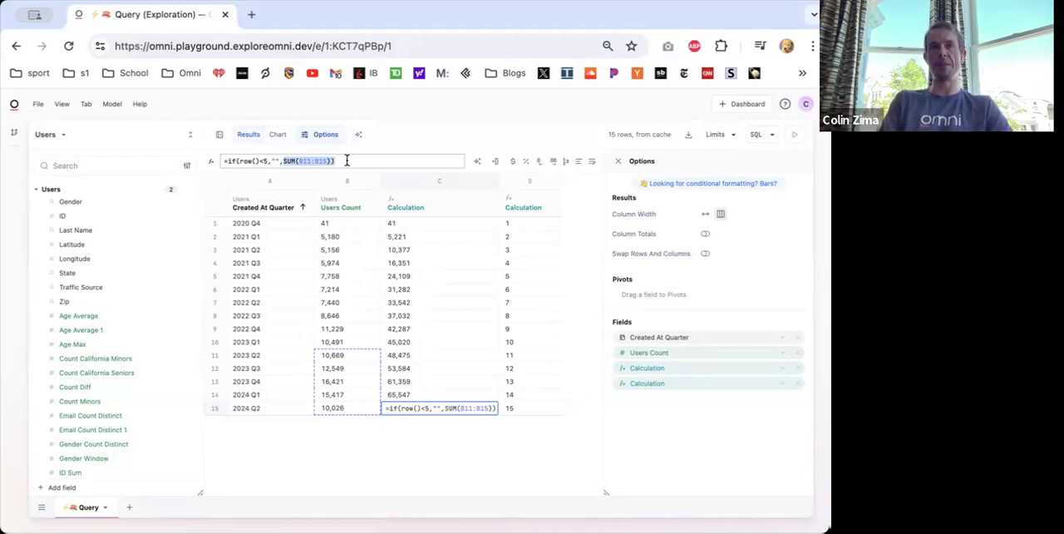
left_click(346, 160)
key("Return")
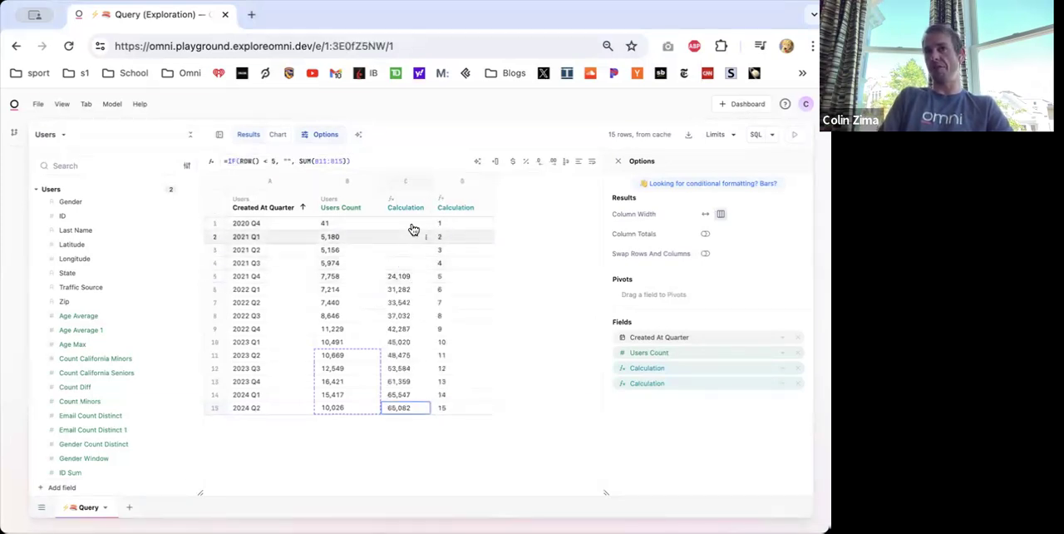
- Remove the row-number calculation column from the results table
right_click(468, 216)
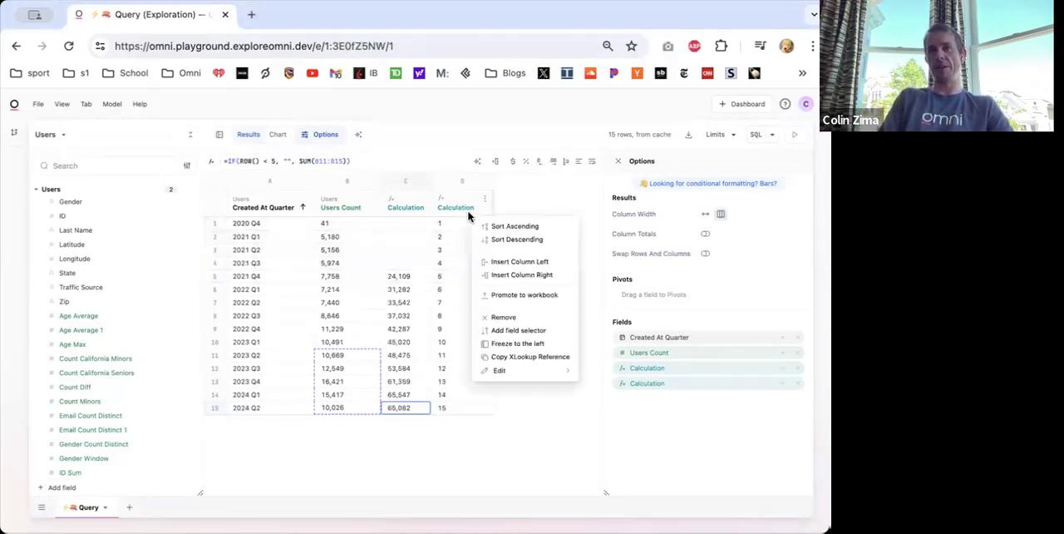
left_click(504, 320)
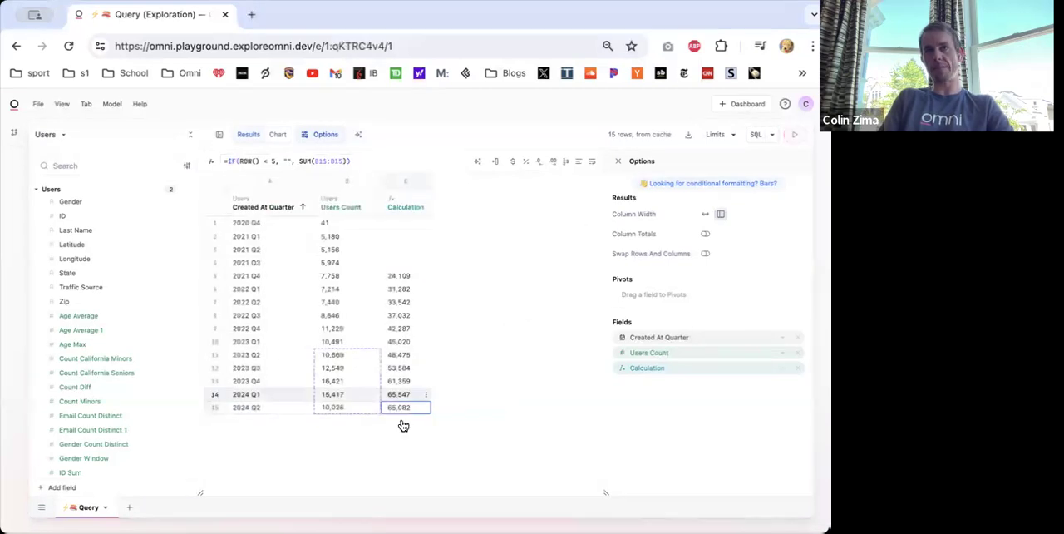
- Inspect the rolling-sum formulas in rows 5, 10 and 15 of the Calculation column and view the rolling sum in the line chart
double_click(397, 277)
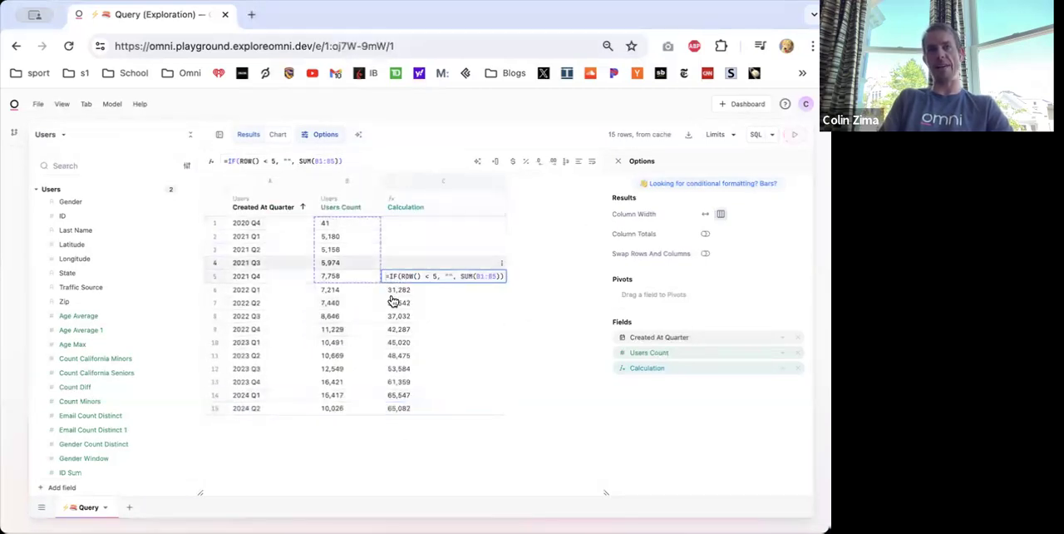
key("Escape")
double_click(407, 407)
key("Escape")
double_click(421, 342)
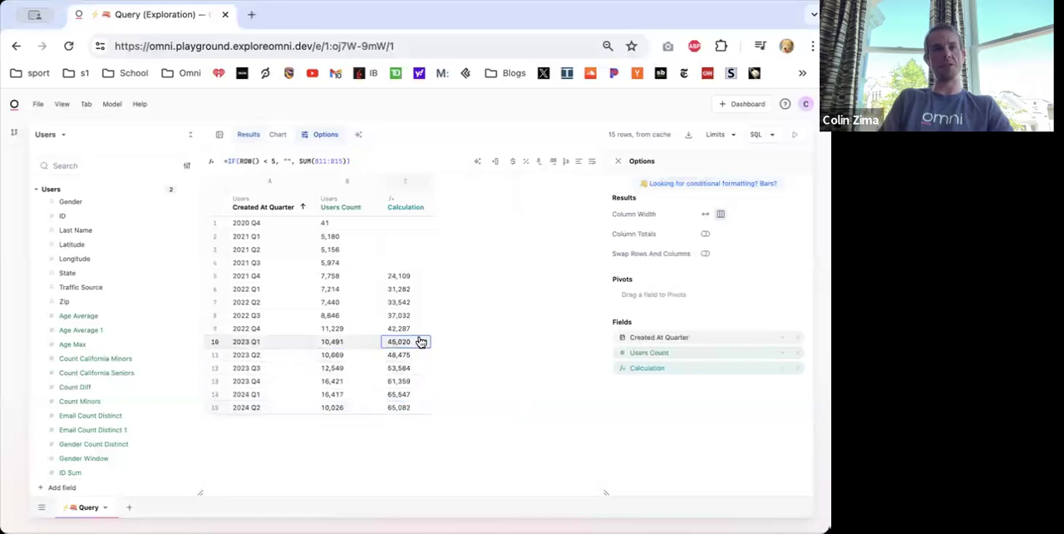
key("Escape")
double_click(404, 276)
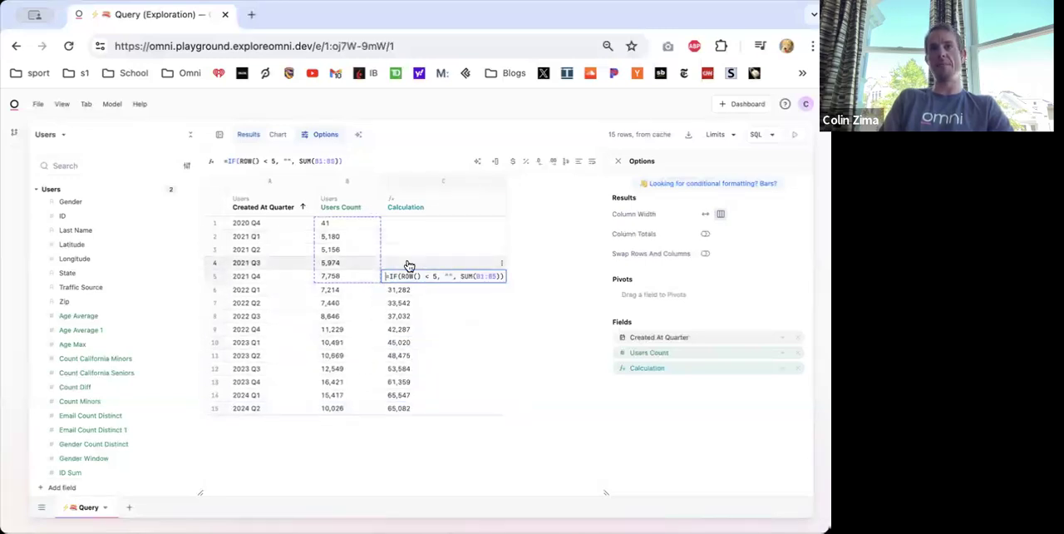
key("Escape")
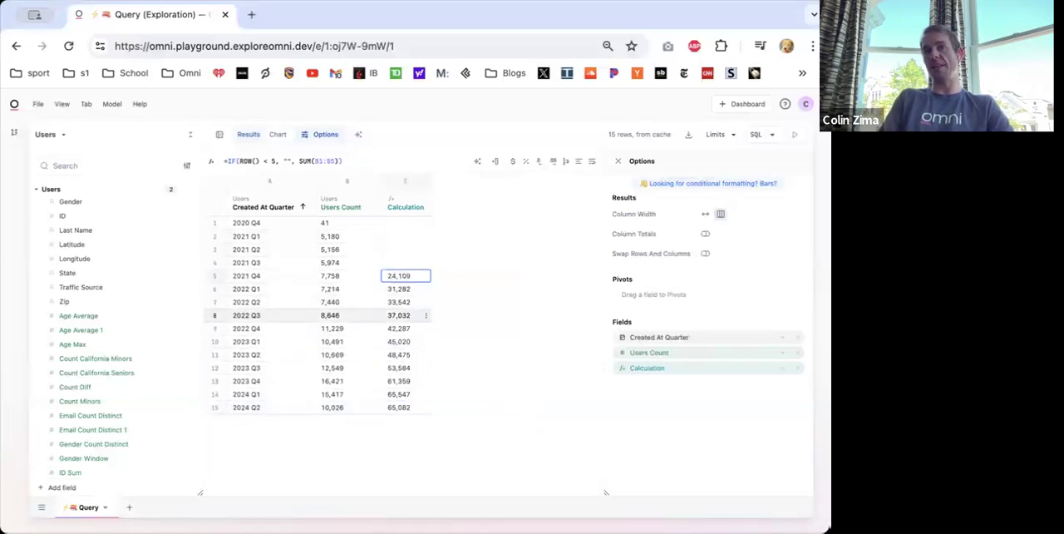
left_click(278, 135)
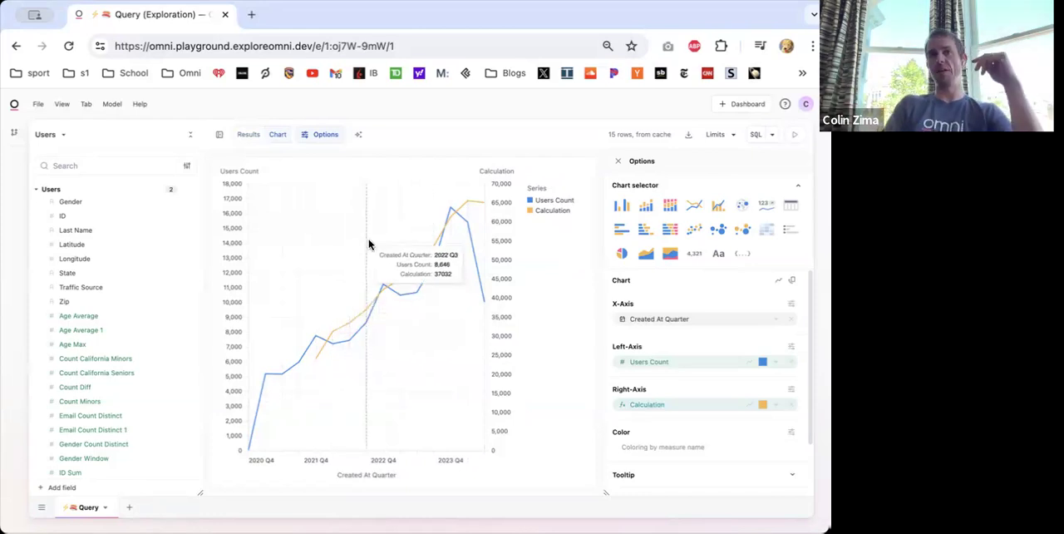
left_click(244, 136)
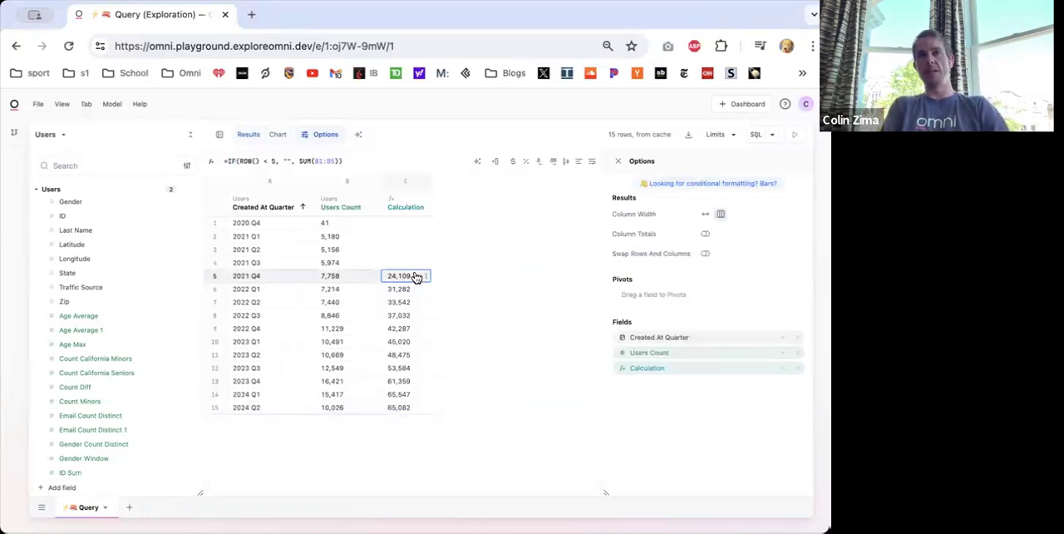
- Remove the rolling-sum Calculation column and insert a new calculation column directly after Users Count
double_click(400, 205)
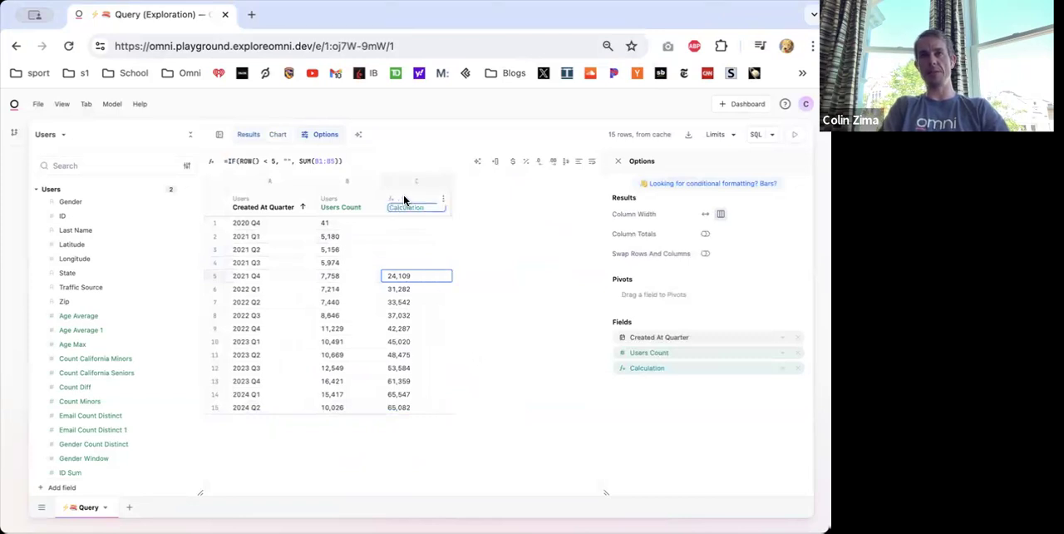
left_click(443, 198)
left_click(446, 269)
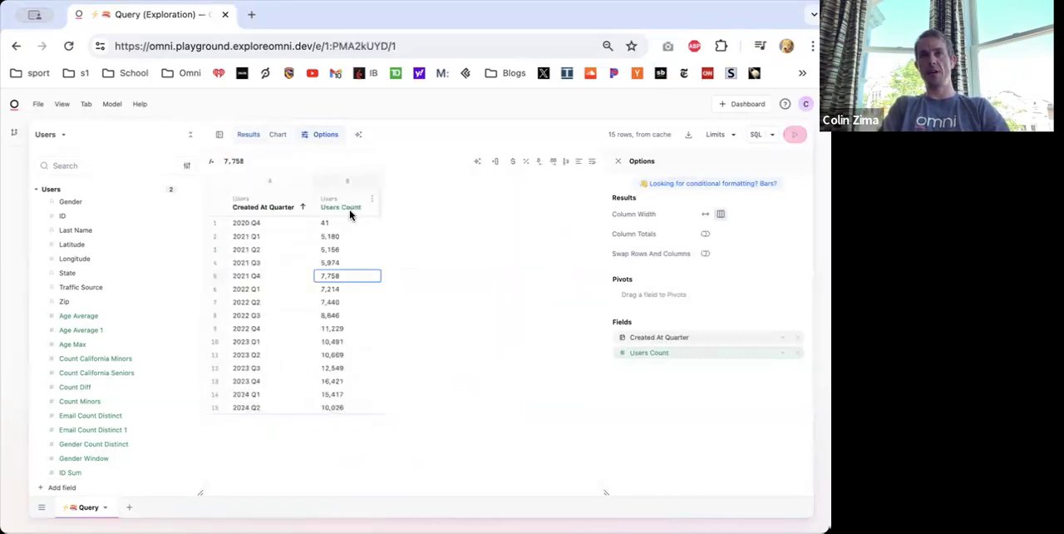
right_click(350, 214)
left_click(394, 276)
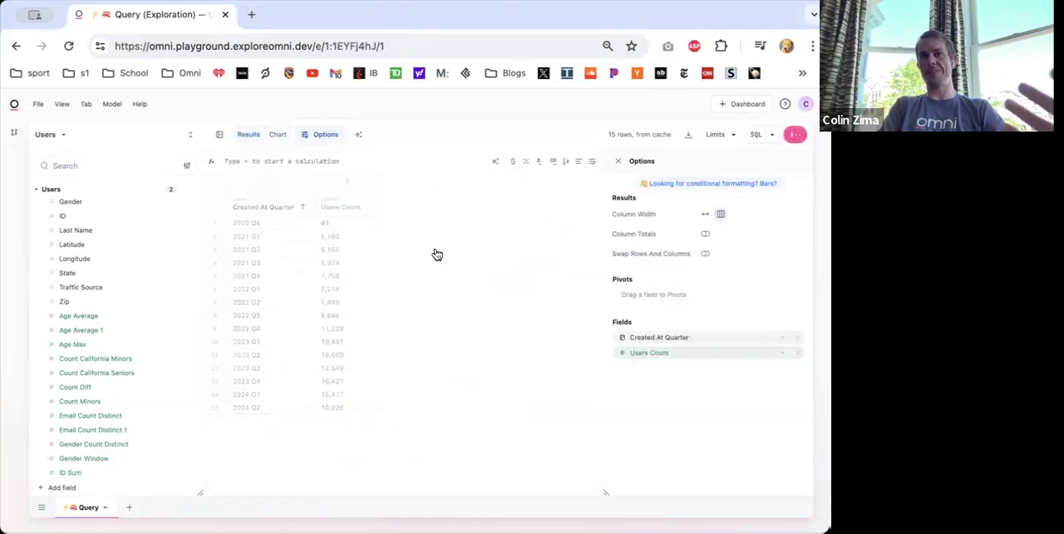
- Enter the formula =B15/B14-1 in row 15 of the new calculation column beside Users Count
left_click(396, 408)
type("=")
left_click(357, 410)
type("/")
left_click(333, 398)
type("-1")
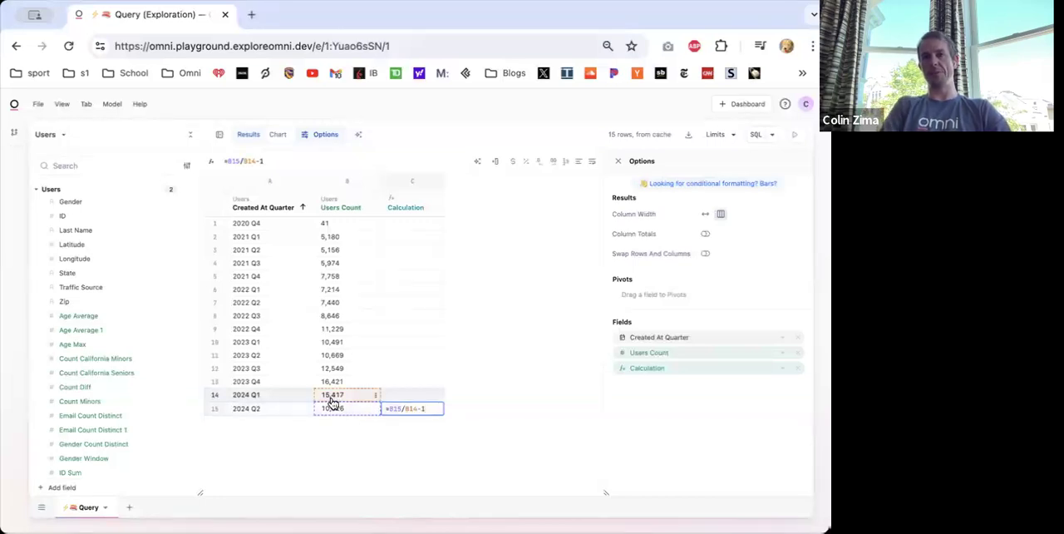
key("Return")
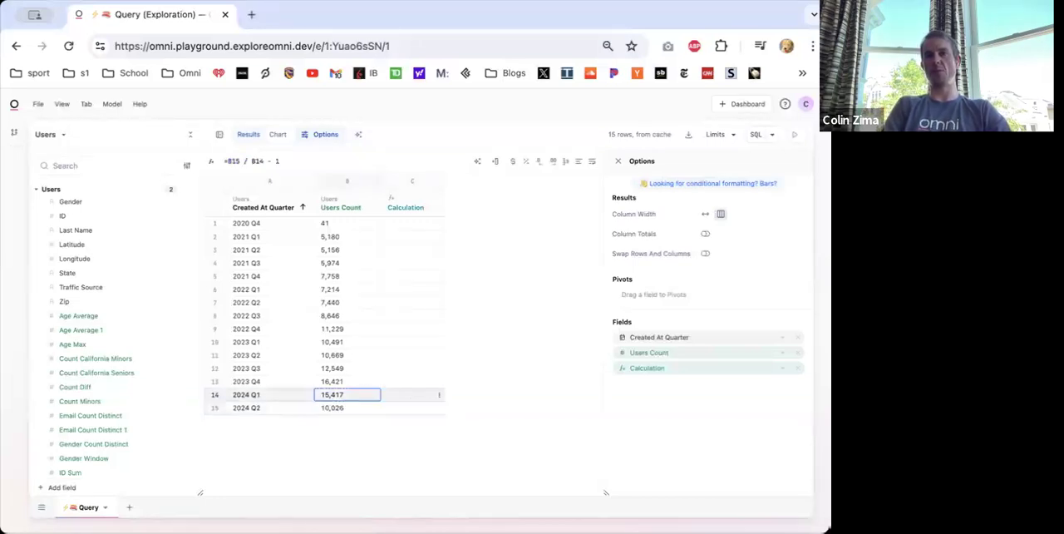
- Rename the Calculation column to QoQ Growth and format its values as percentages
double_click(405, 214)
type("Q")
key("BackSpace")
type("QoQ Growth")
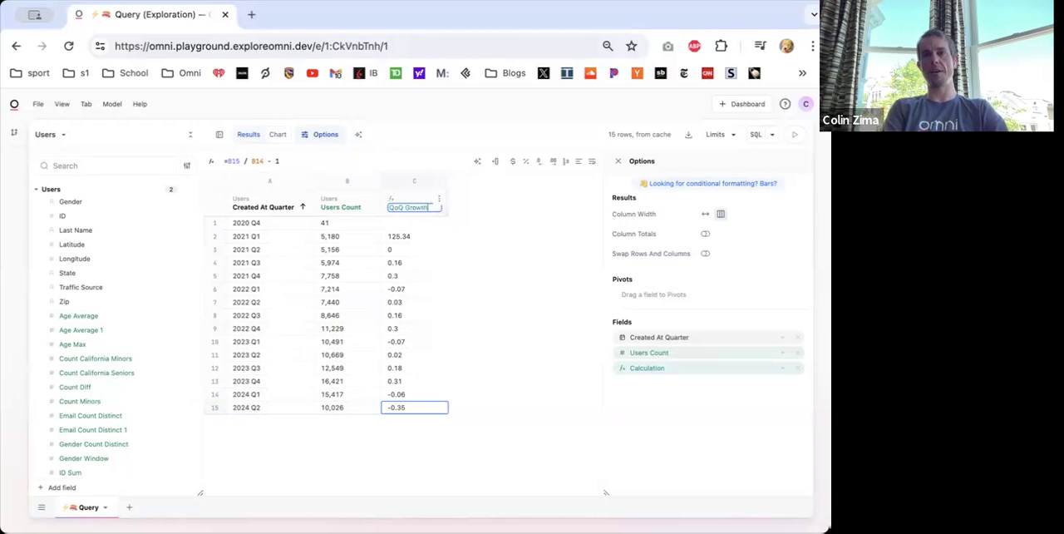
key("Return")
left_click(413, 354)
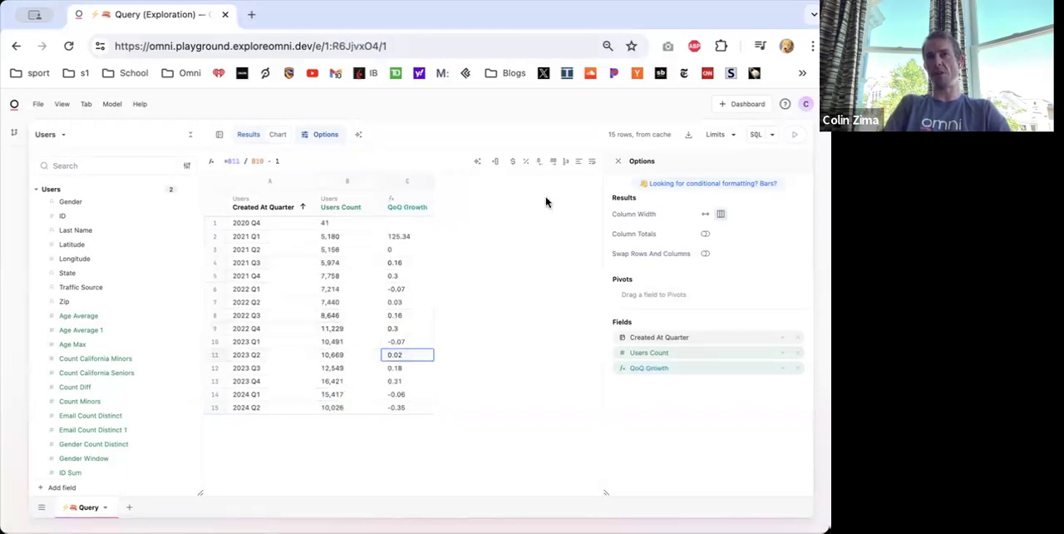
left_click(525, 161)
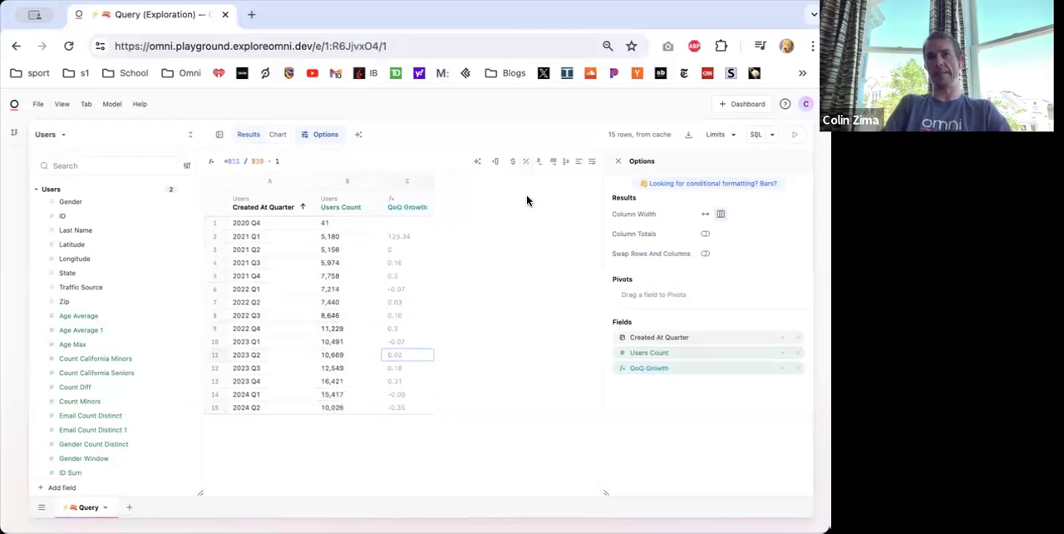
- Check the 2021 Q1 growth value, and change the row 15 QoQ Growth formula to =B15 / B11 - 1
left_click(397, 238)
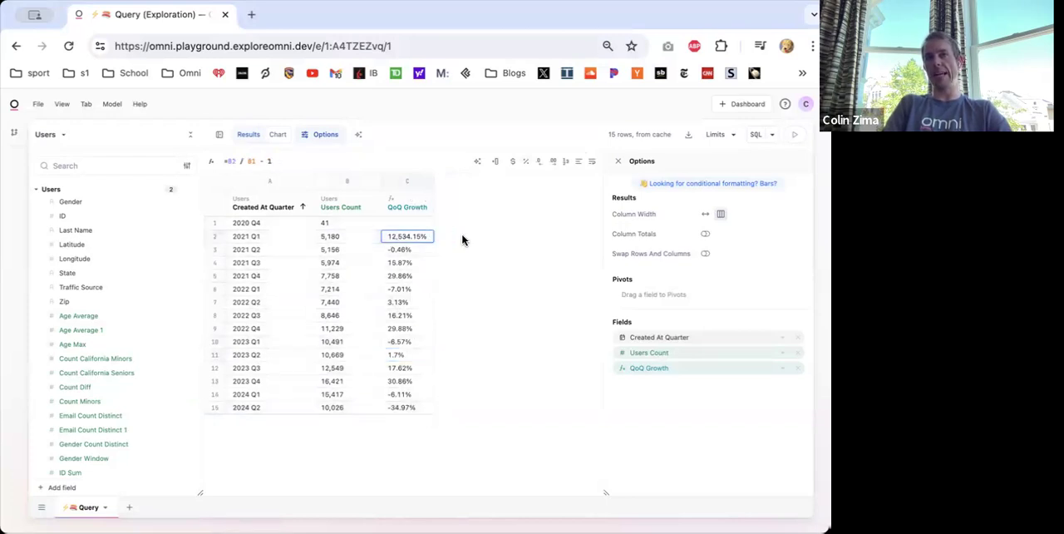
left_click_drag(388, 240, 429, 240)
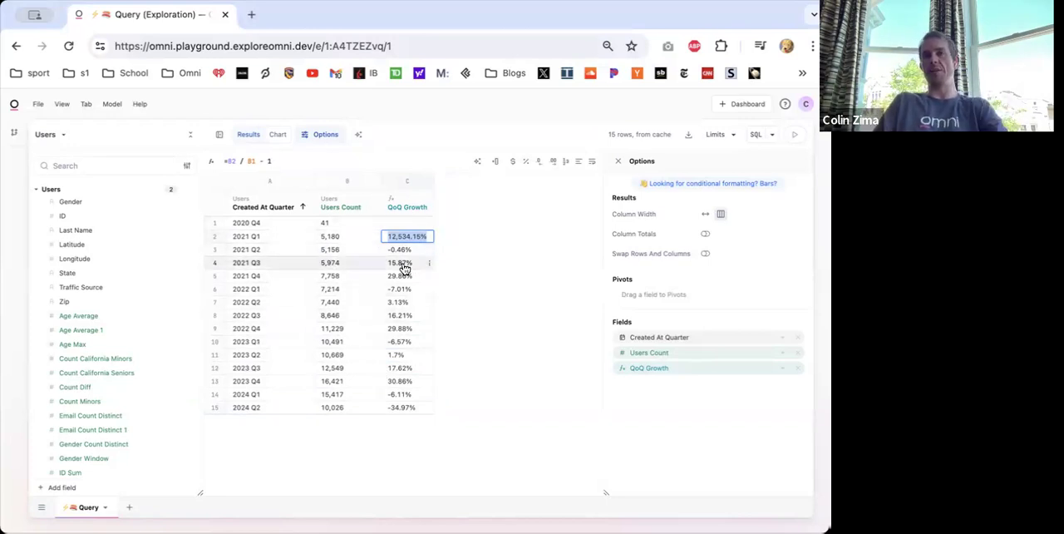
left_click(406, 407)
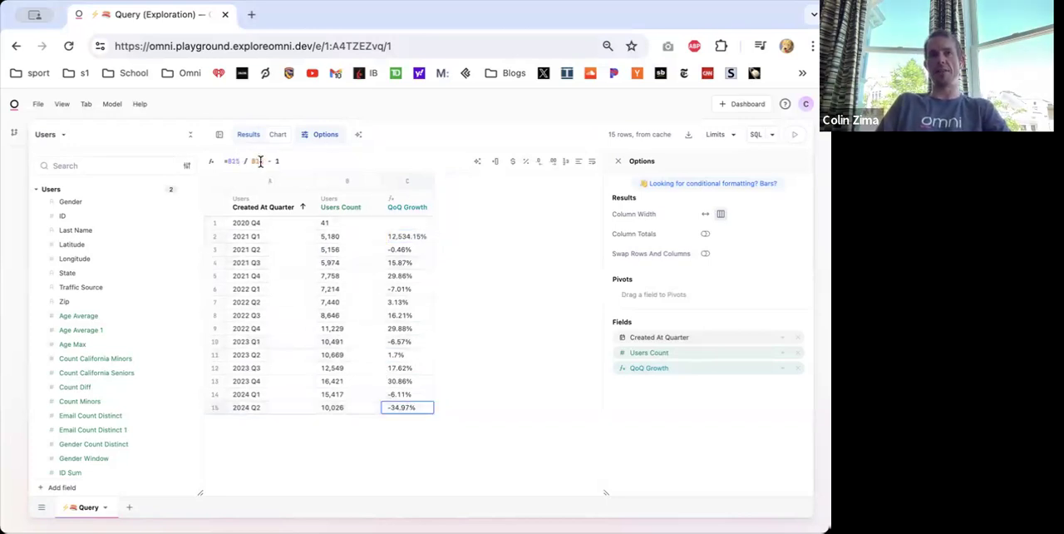
left_click(233, 161)
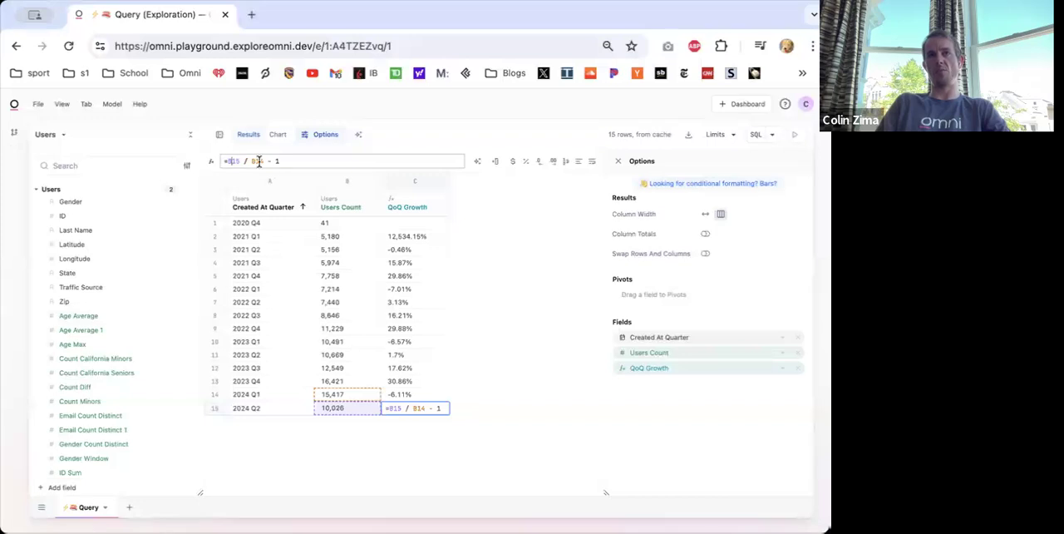
left_click(263, 161)
key("BackSpace")
type("1")
key("Return")
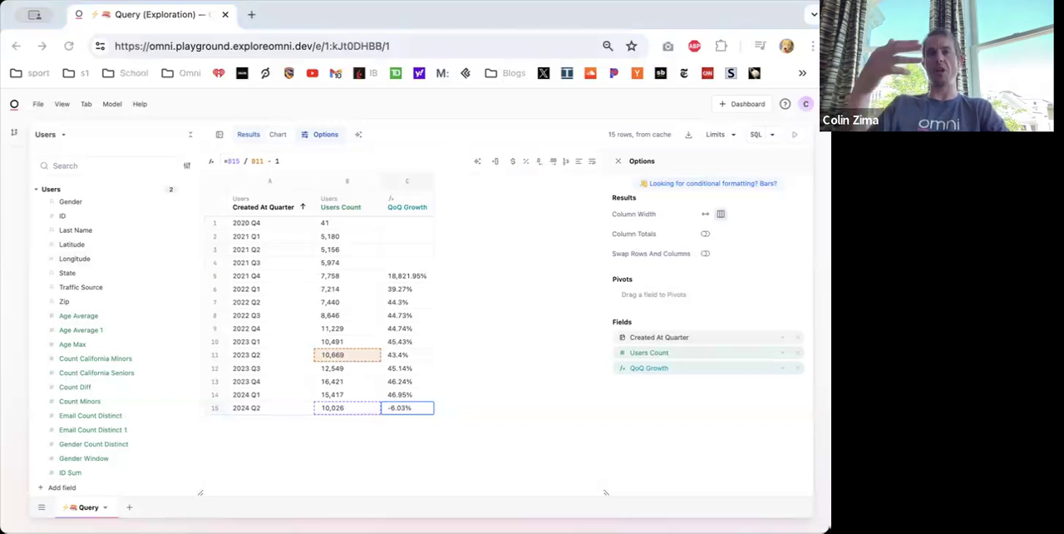
- Clear all fields from the users query and switch the query to the Transactional topic
left_click(463, 349)
key("super+k")
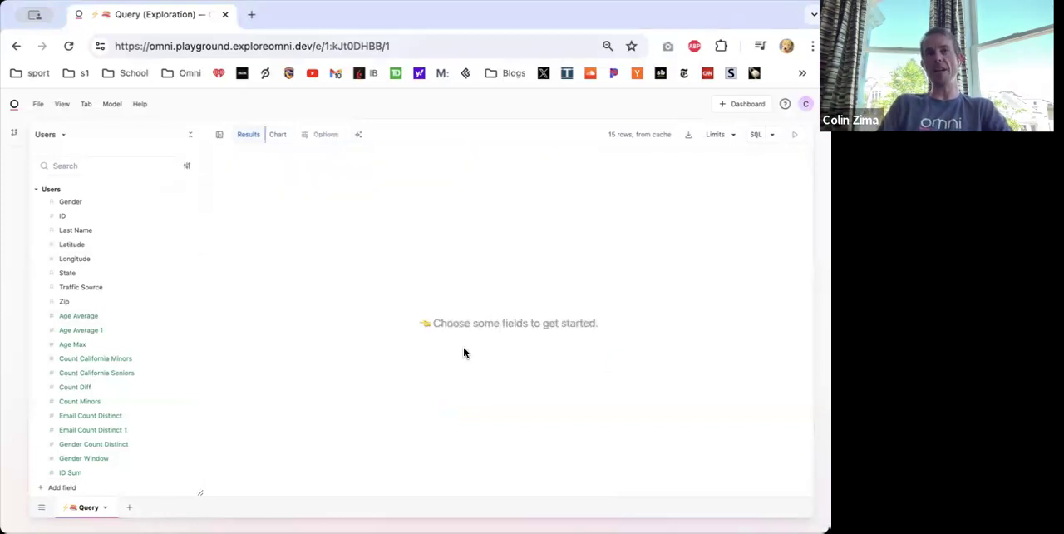
left_click(53, 134)
left_click(69, 185)
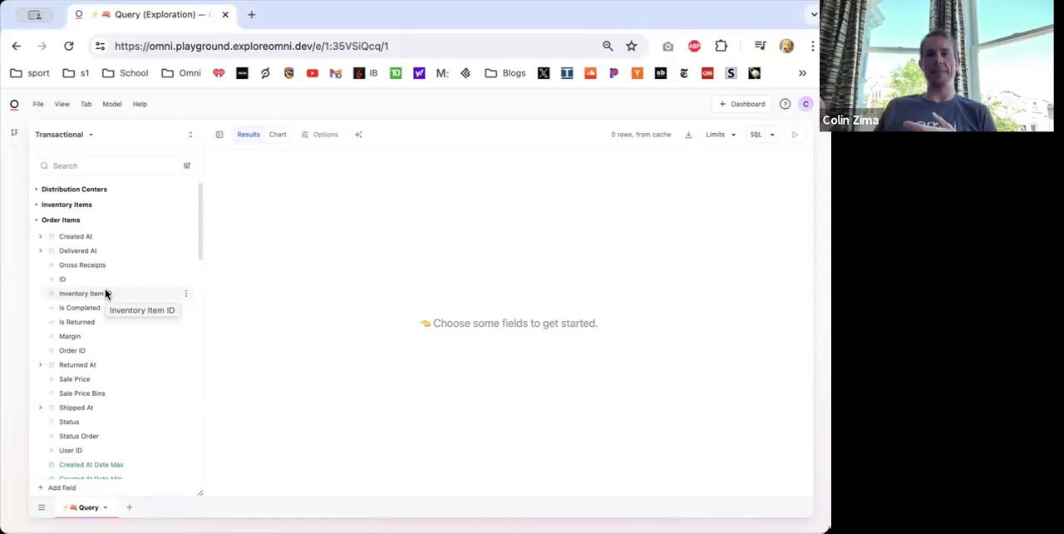
- Add the raw Created At timestamp and ID from Order Items to the query, and sort the results by ID ascending
left_click(80, 240)
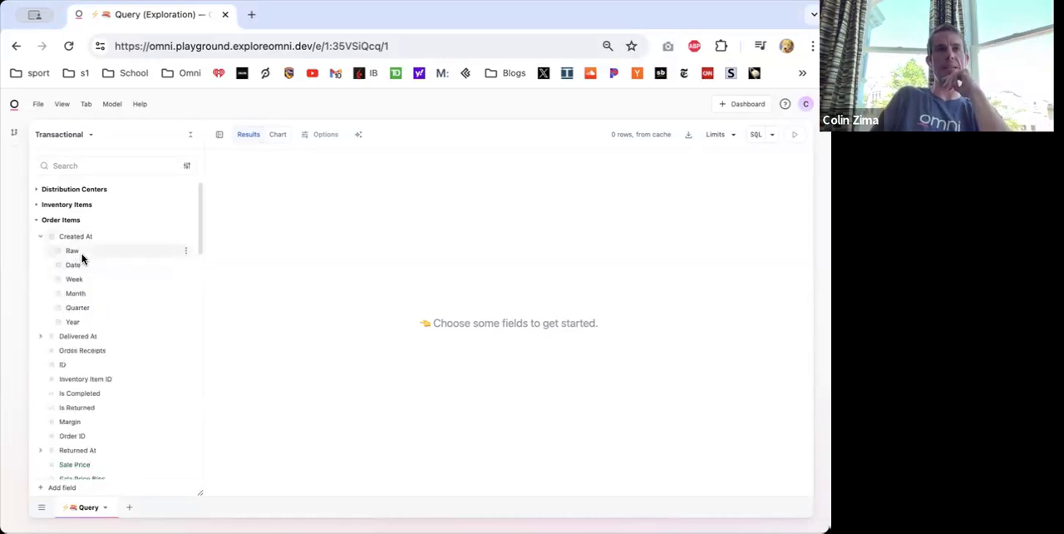
left_click(57, 240)
left_click(71, 239)
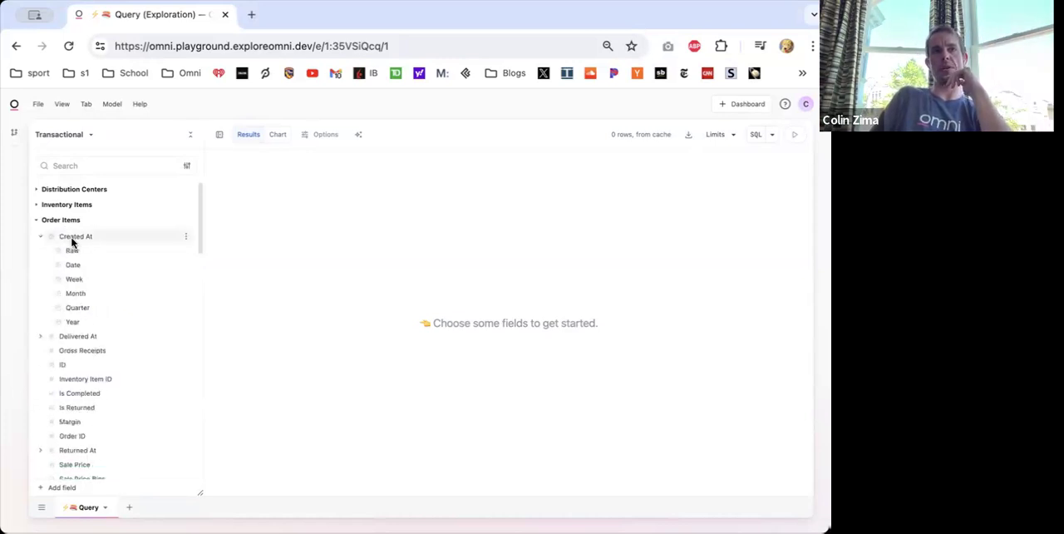
left_click(90, 253)
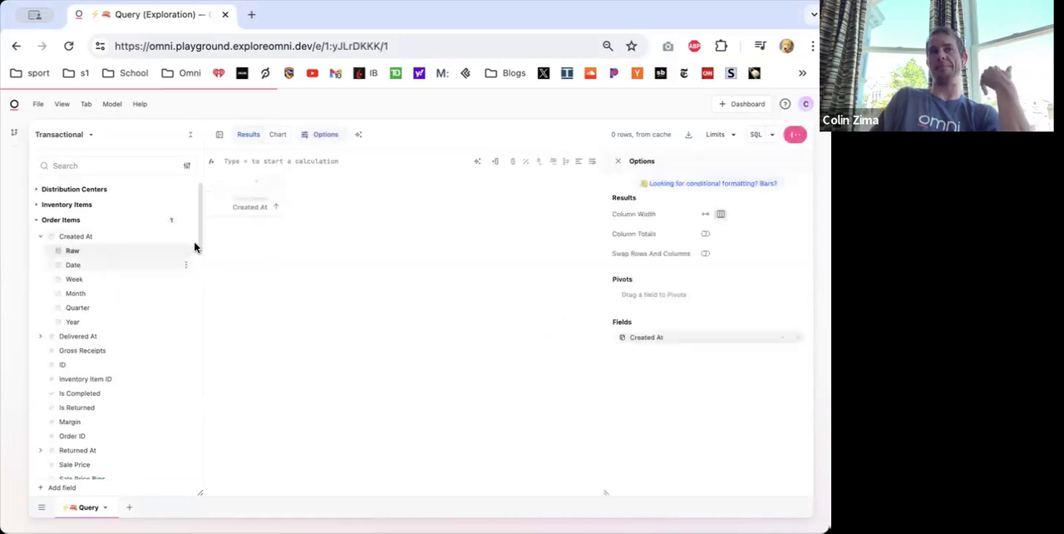
left_click(84, 367)
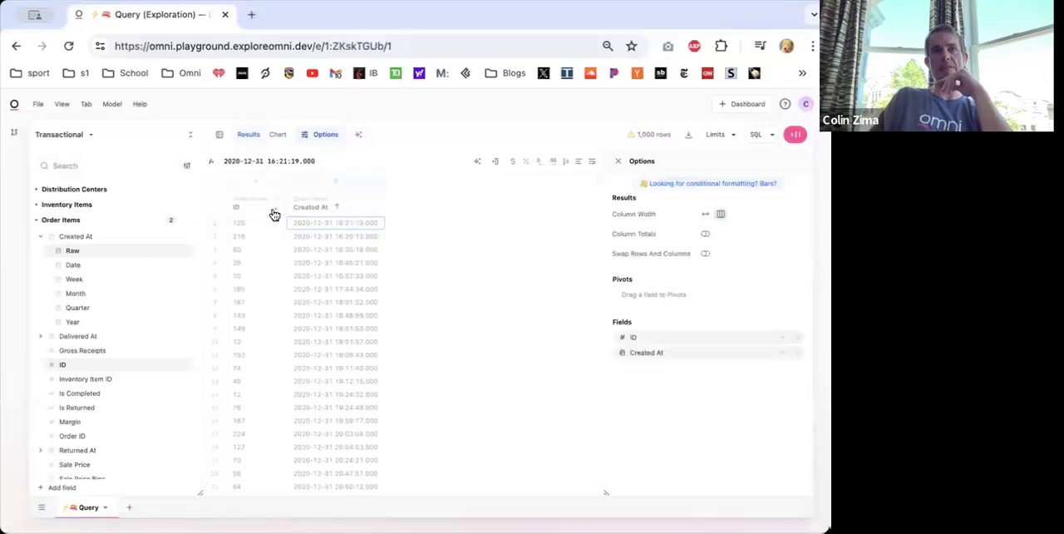
left_click(273, 210)
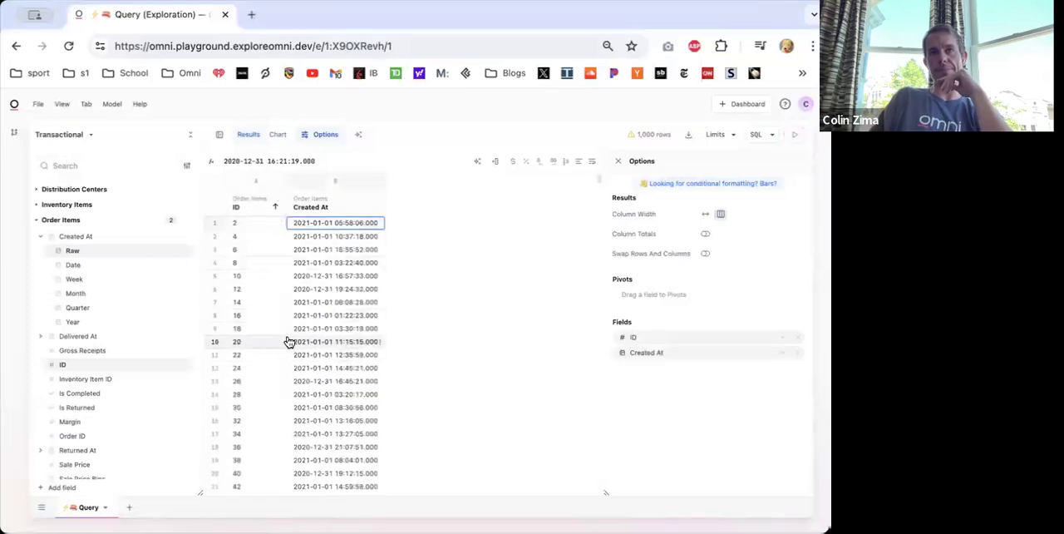
left_click(295, 227)
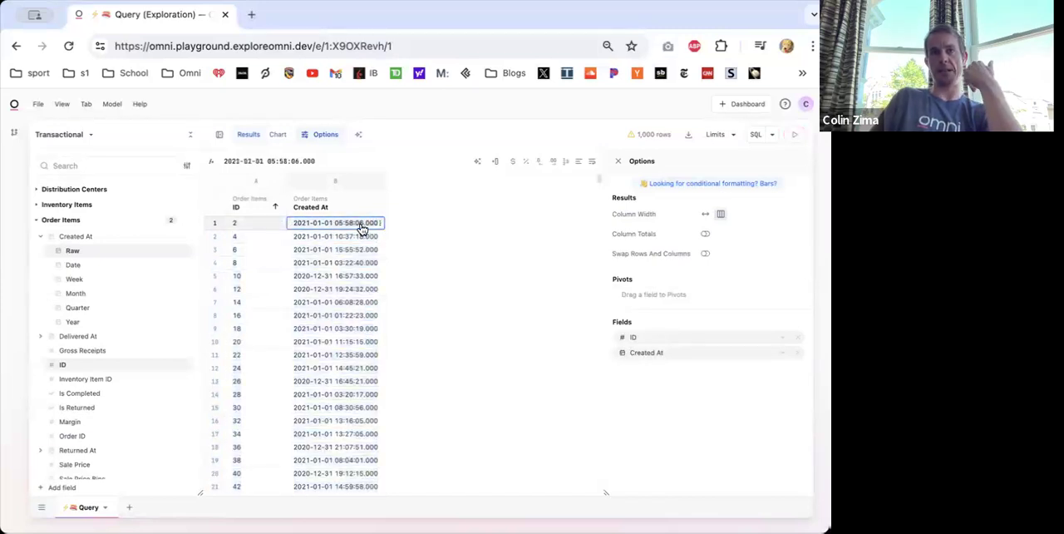
- Add the raw Delivered At timestamp from Order Items, compare the first row's two dates, and close the results options
left_click(76, 336)
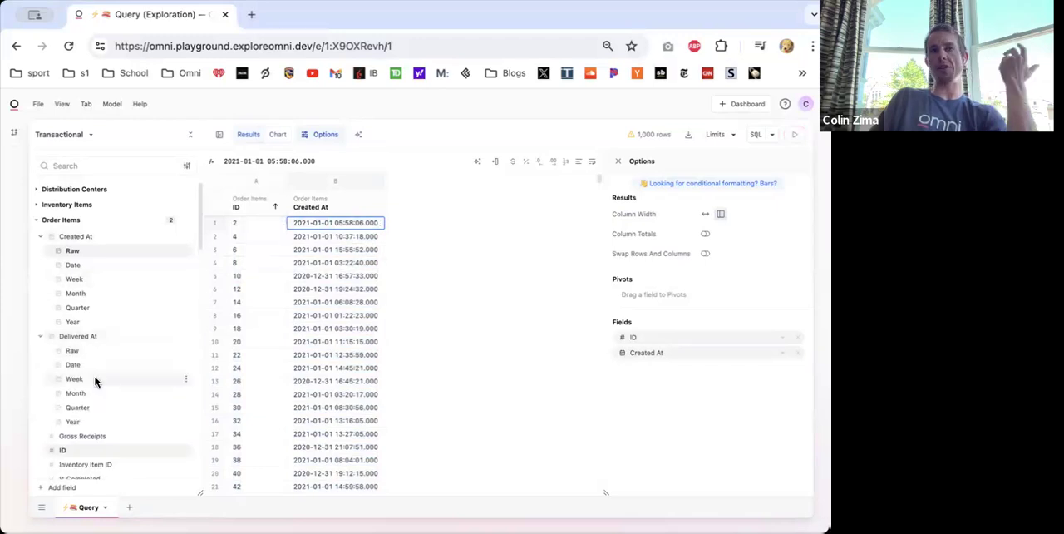
left_click(78, 351)
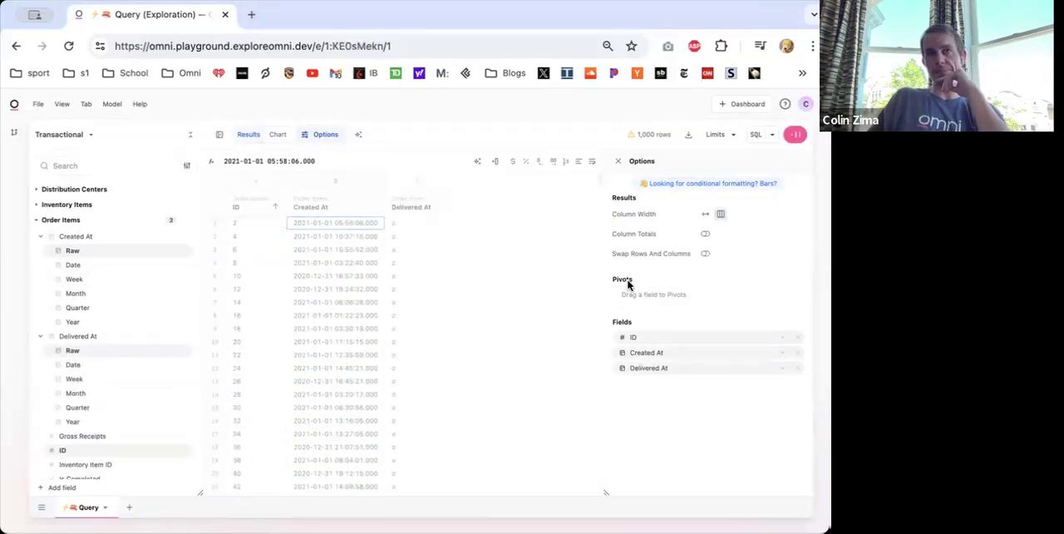
left_click_drag(290, 228, 377, 230)
left_click(397, 228)
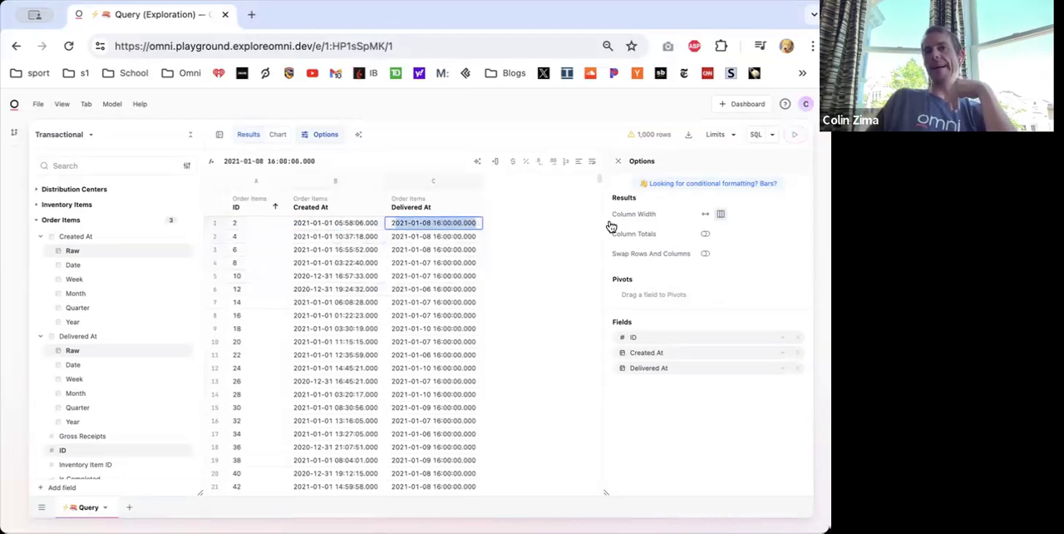
left_click(617, 159)
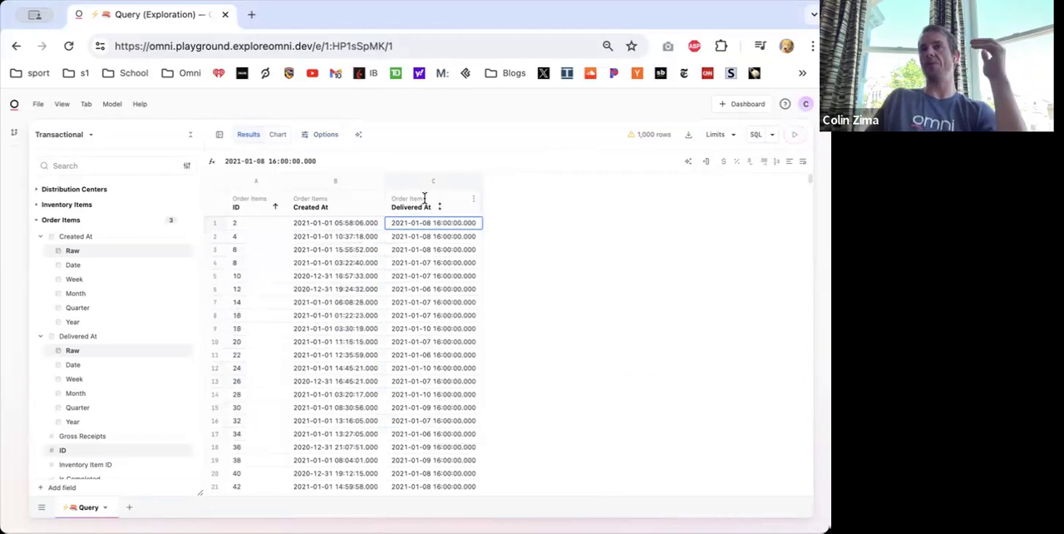
- Insert a calculation column directly after Delivered At and enter =C1-B1 in its first row
right_click(454, 207)
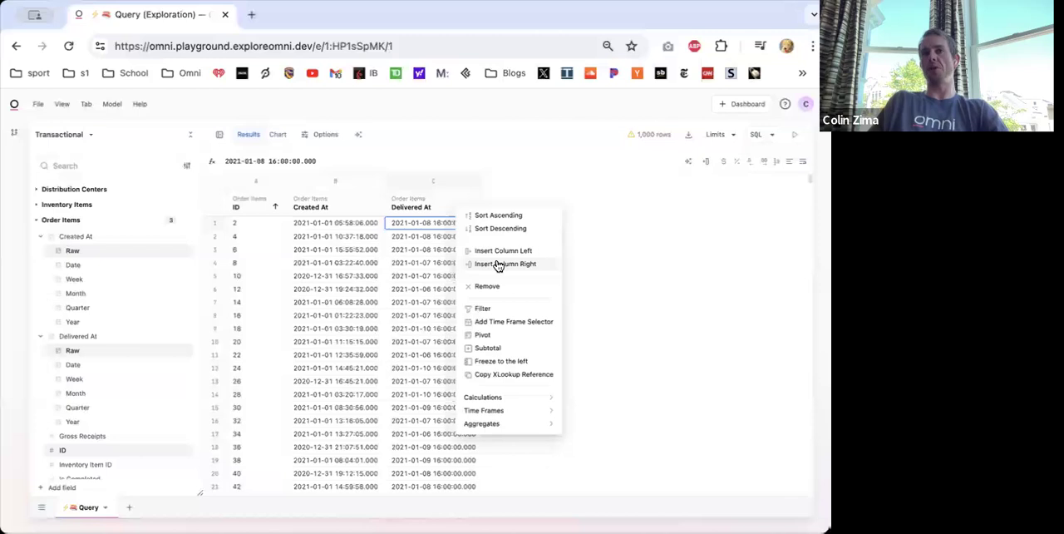
left_click(497, 265)
double_click(520, 227)
type("=")
left_click(435, 228)
type("-")
left_click(328, 226)
key("Return")
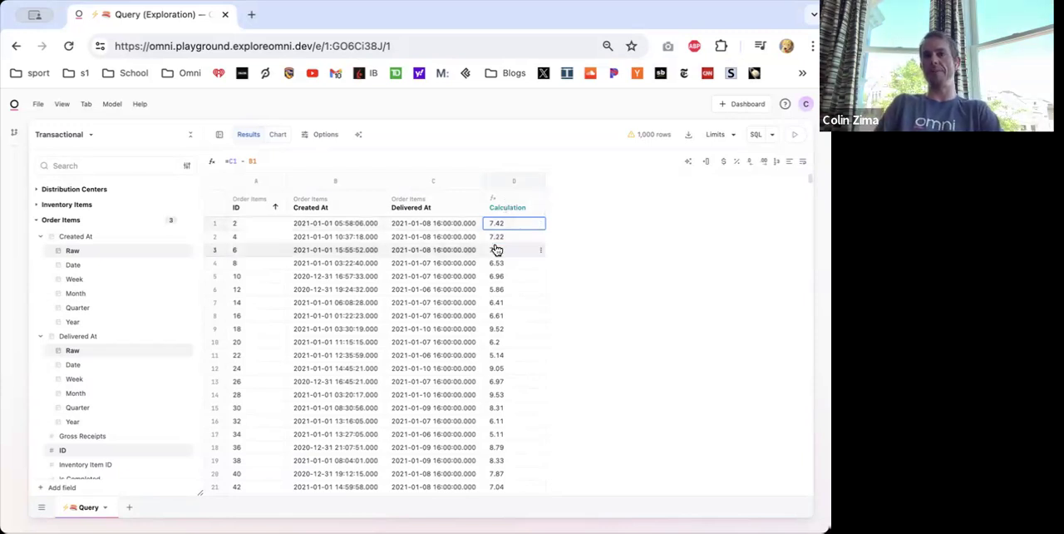
- Wrap the first-row date difference in the Calculation column in a FLOOR function, making it =FLOOR(C1 - B1)
left_click(232, 162)
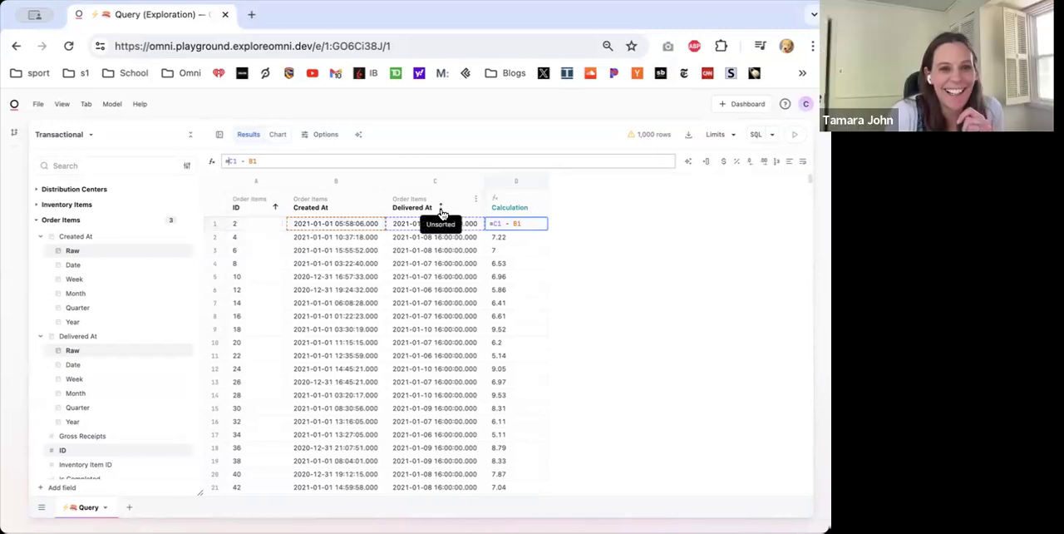
left_click(227, 160)
type("FLOOR")
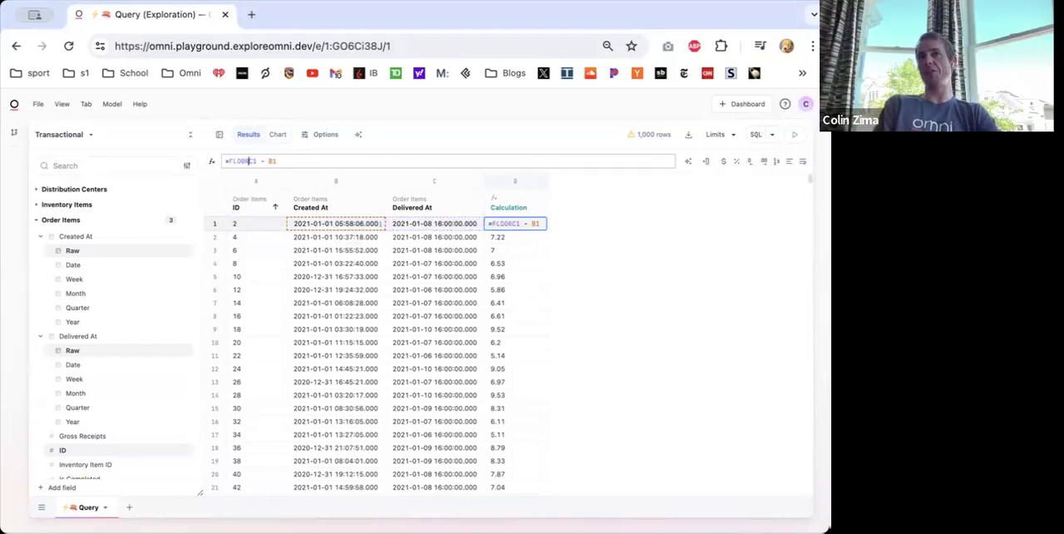
type("(")
left_click(281, 161)
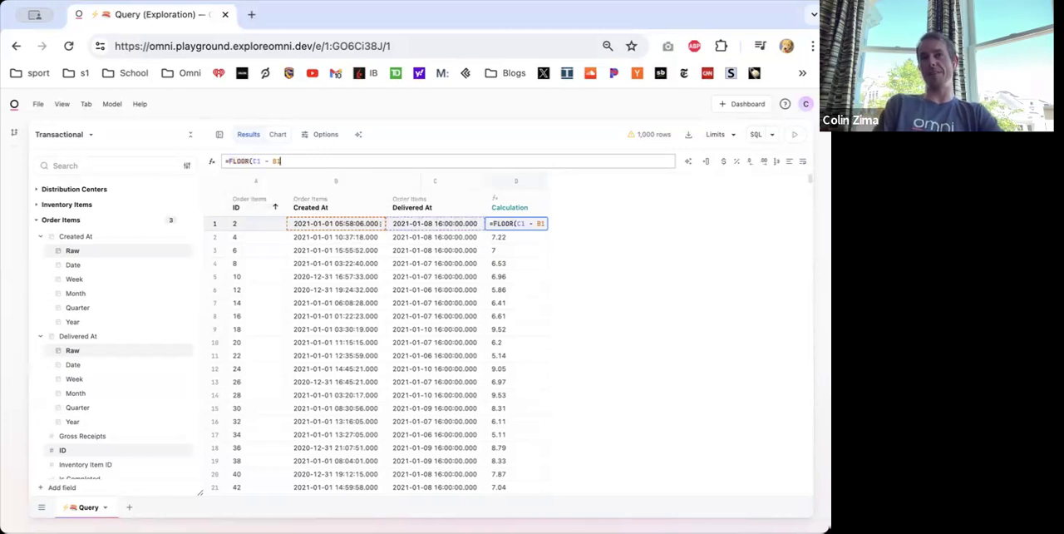
type(")")
key("Left")
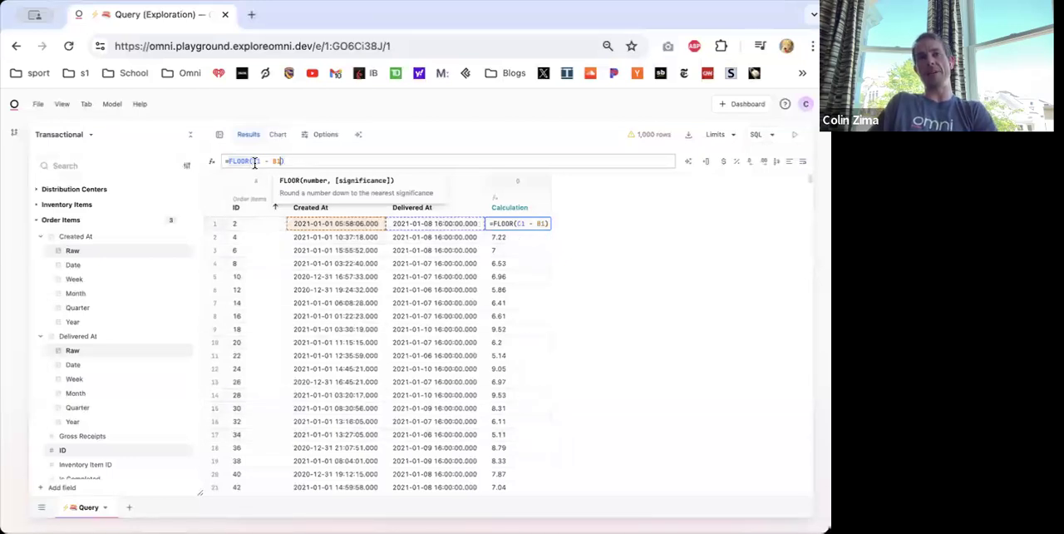
mouse_move(239, 163)
left_mouse_down()
mouse_move(313, 164)
mouse_move(439, 198)
left_mouse_up()
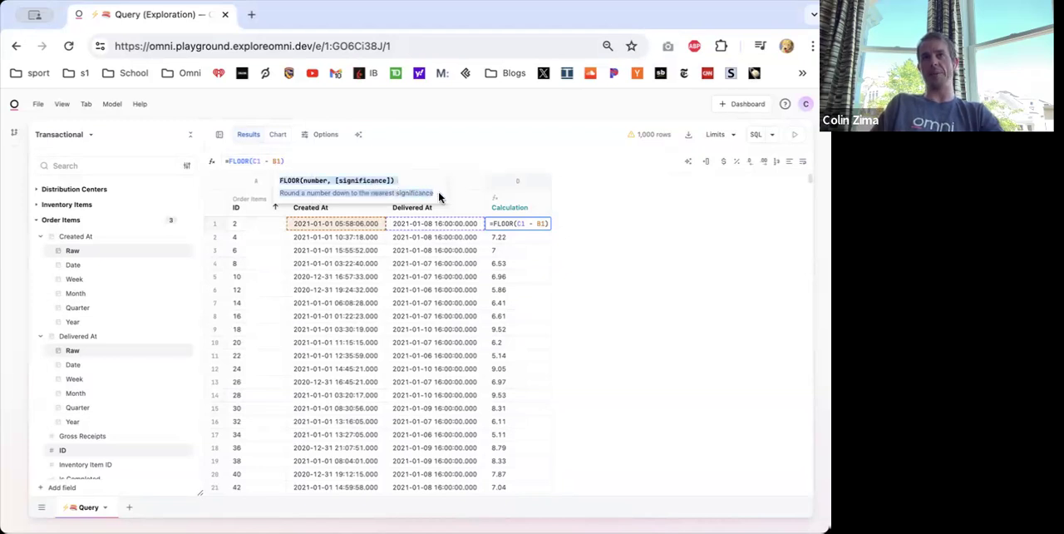
left_click(294, 162)
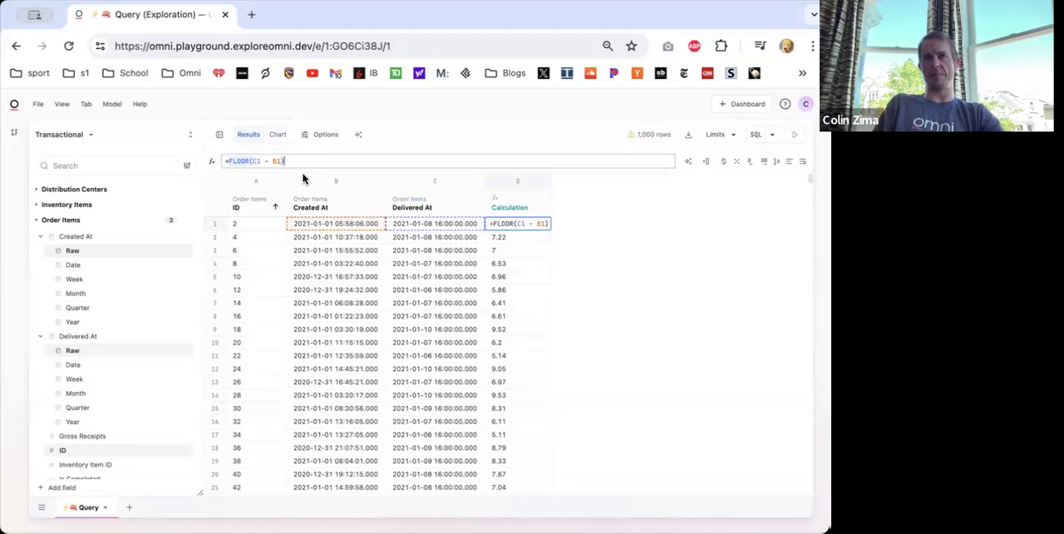
key("Return")
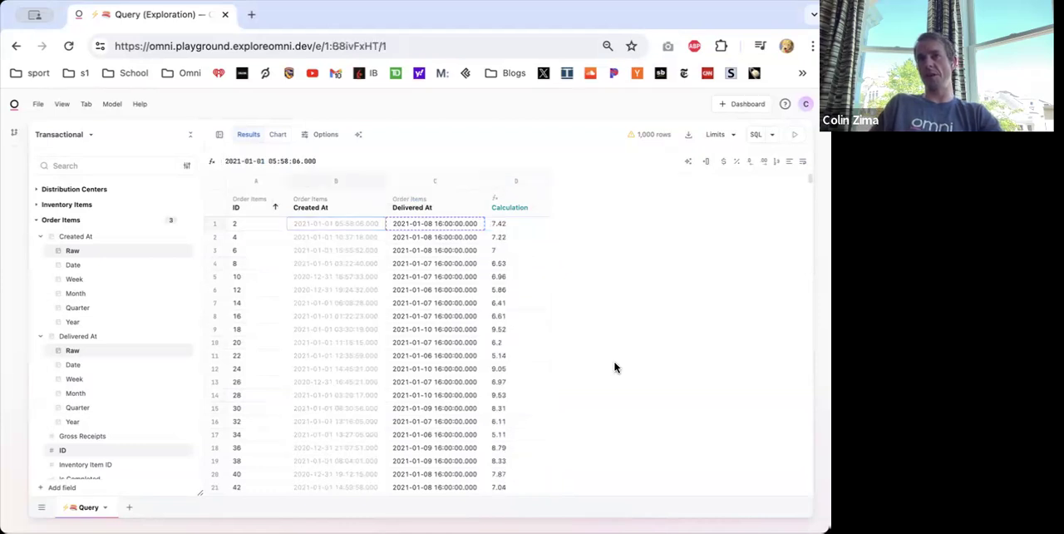
- Rename the Calculation column after Delivered At to Days to Deliver
double_click(501, 208)
type("Day")
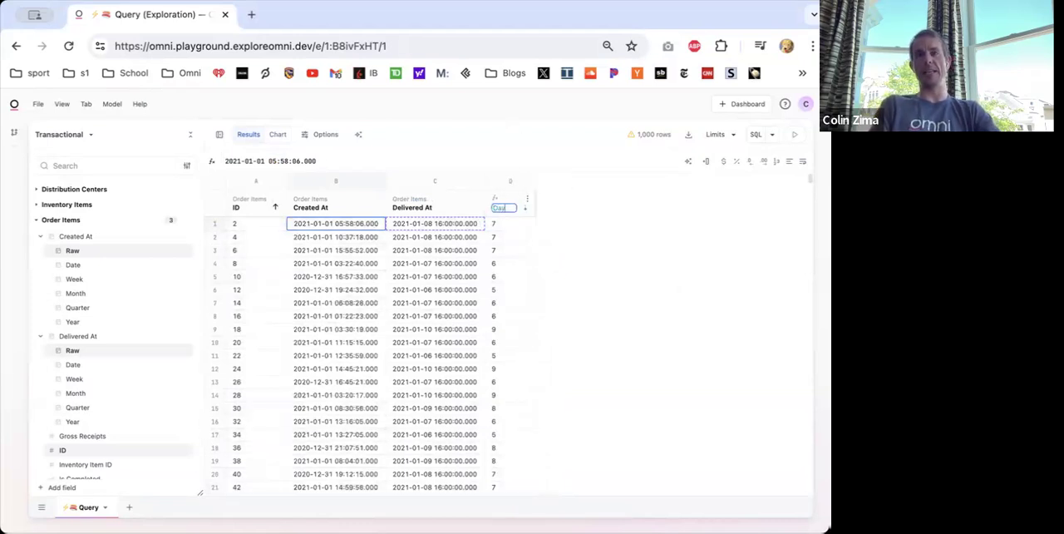
type("s to Deliver")
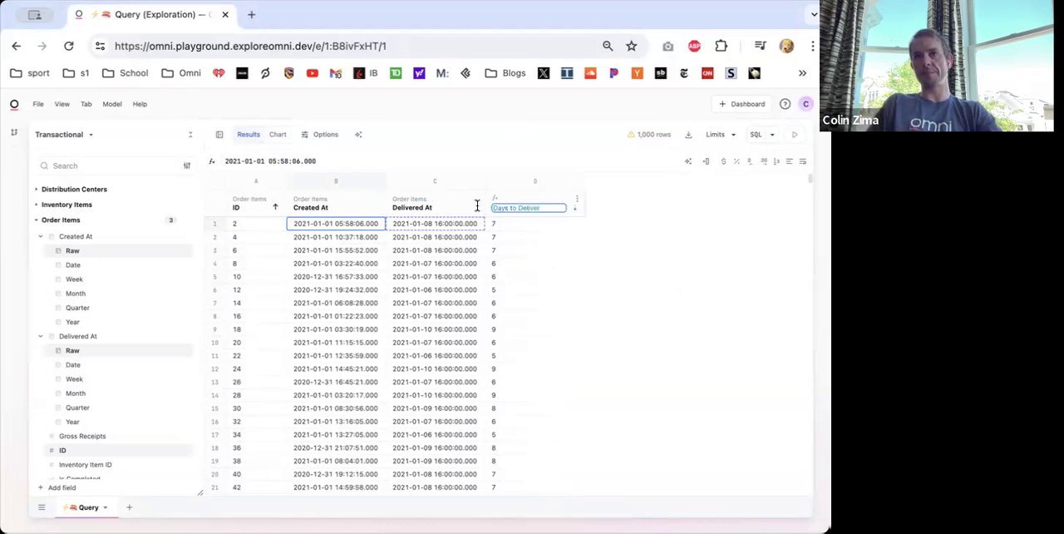
key("Return")
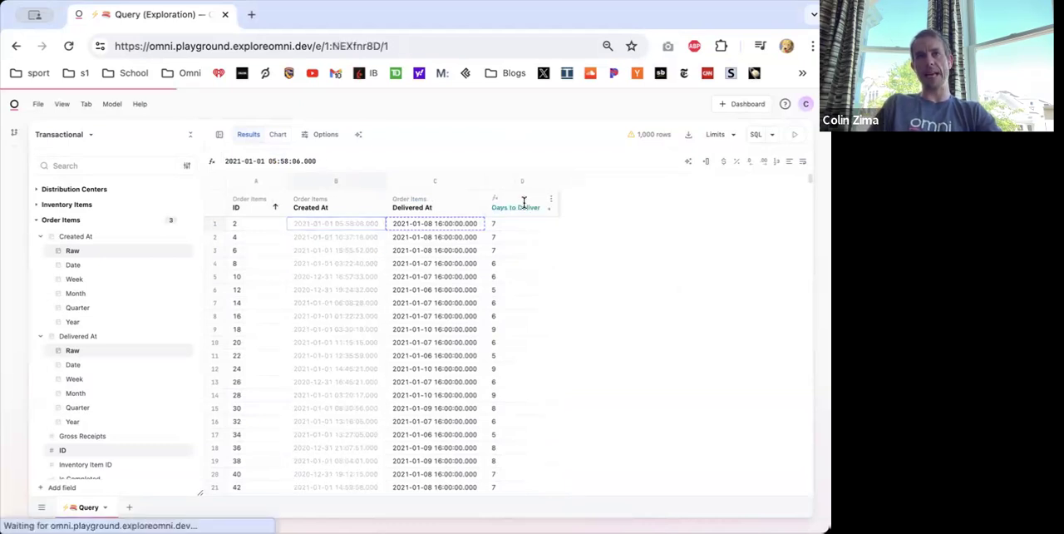
- Replace FLOOR with CEILING in the first-row Days to Deliver formula, making it =CEILING(C1 - B1)
left_click(507, 223)
left_click(314, 161)
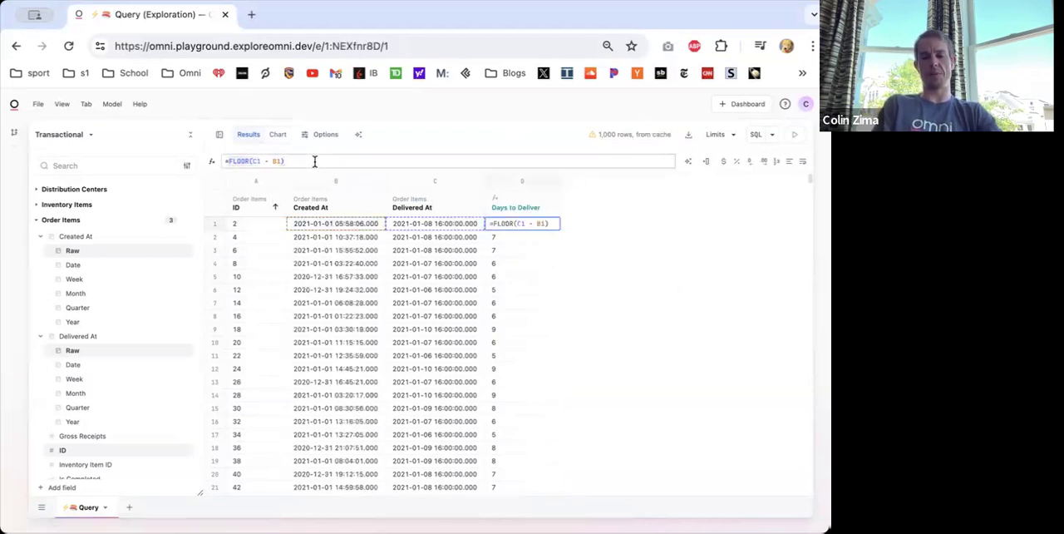
double_click(241, 161)
type("C")
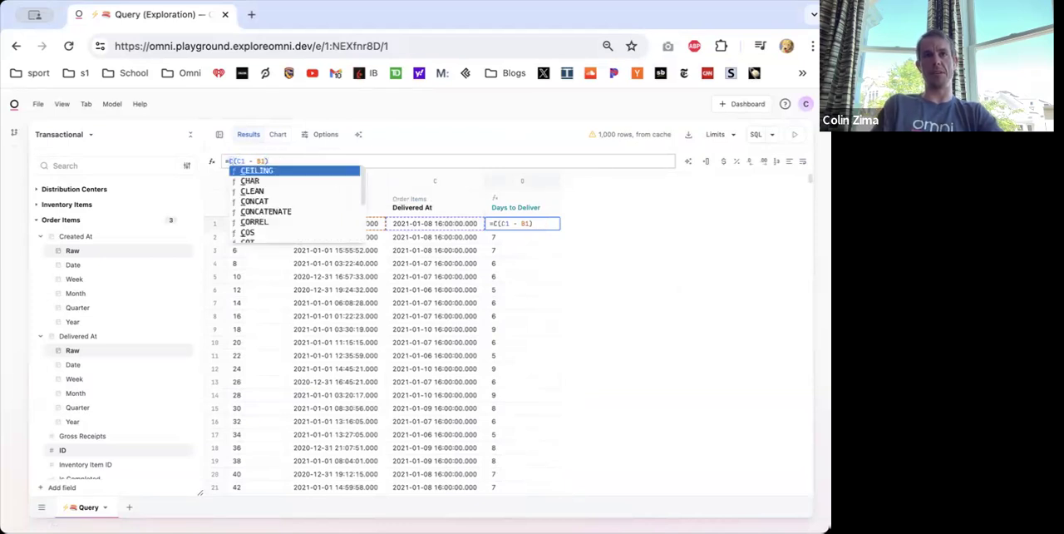
left_click(251, 171)
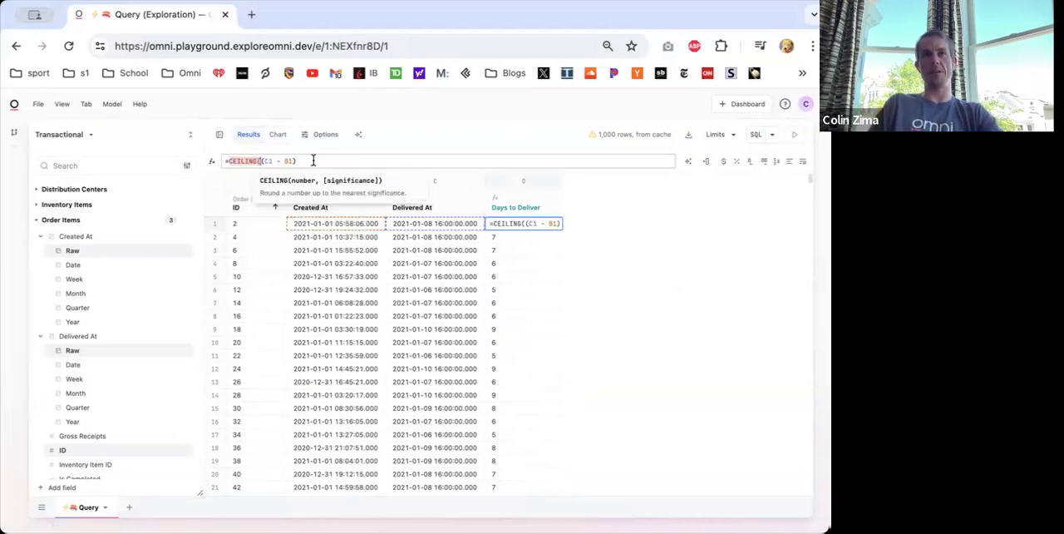
left_click(311, 160)
left_click(263, 162)
key("BackSpace")
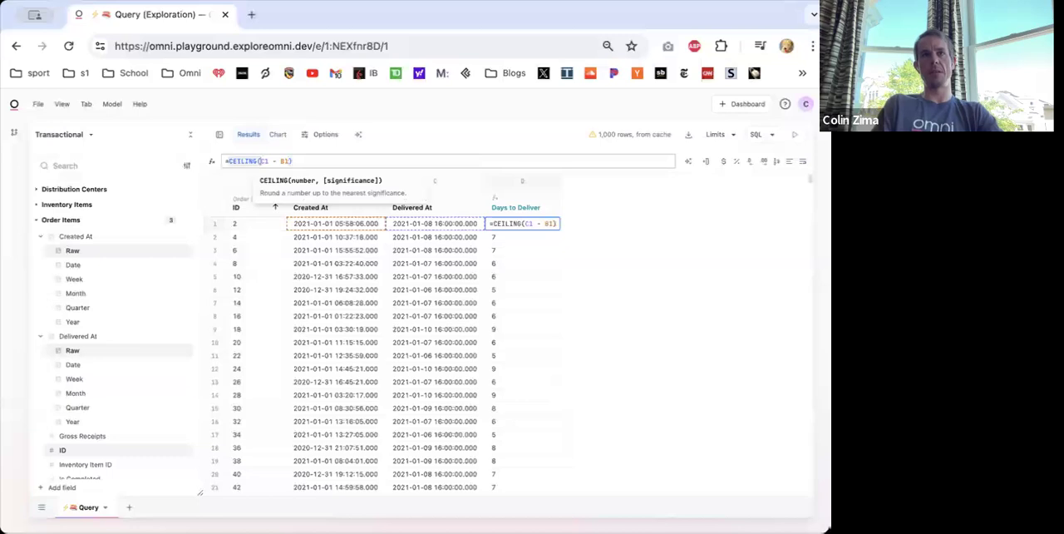
key("Return")
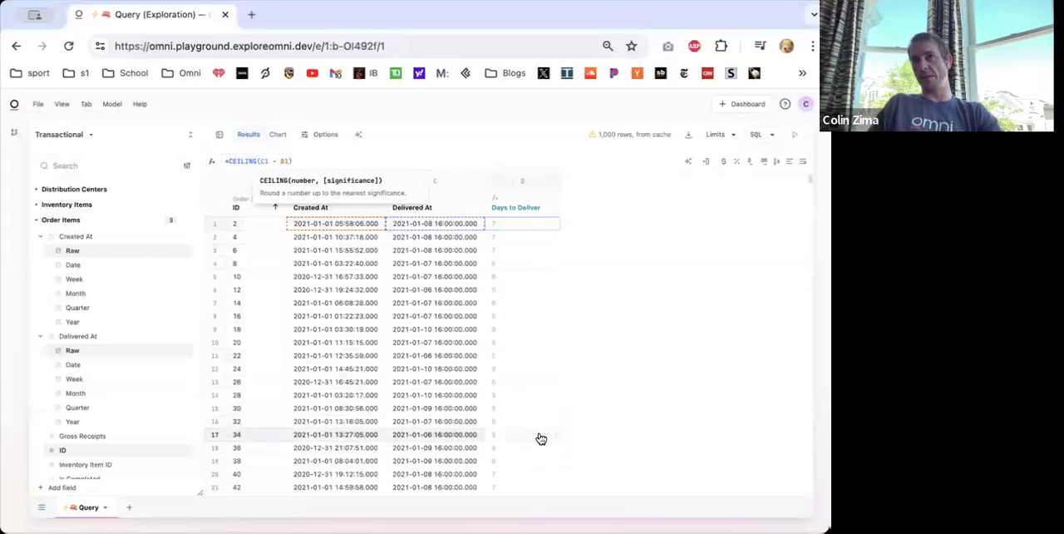
- Promote the Days to Deliver calculation to the workbook, and start a cleared query containing only that new field
right_click(501, 203)
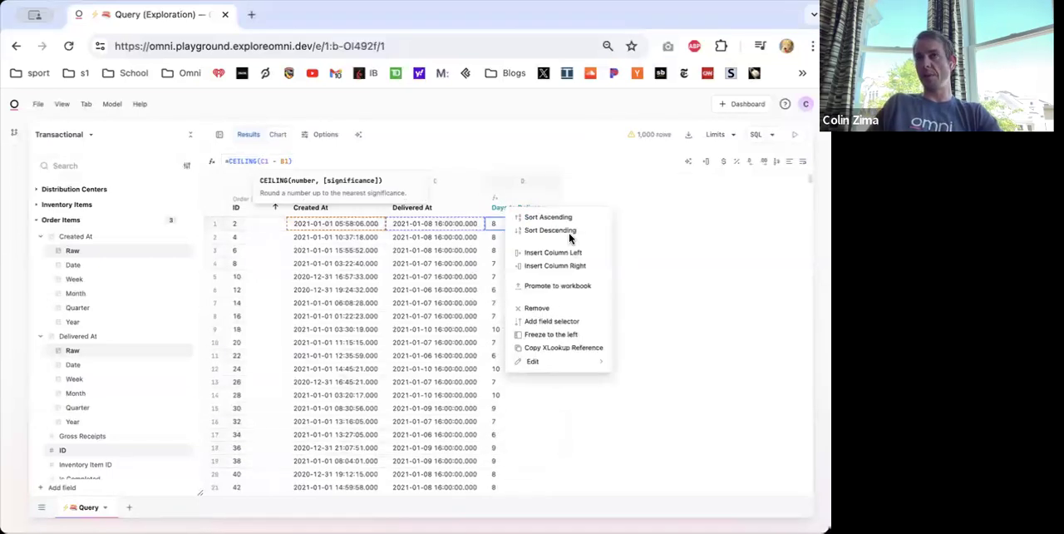
left_click(564, 286)
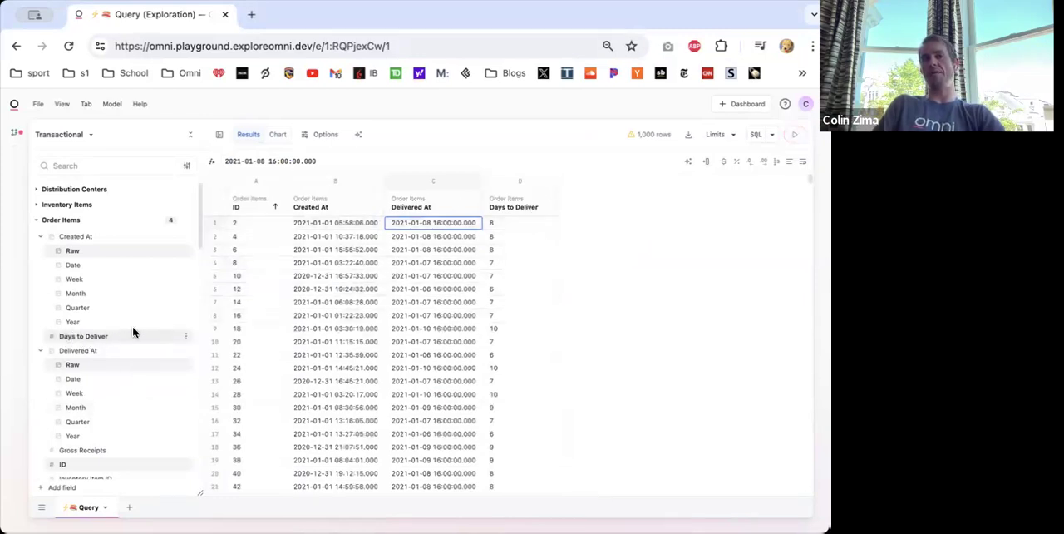
key("super+k")
left_click(75, 338)
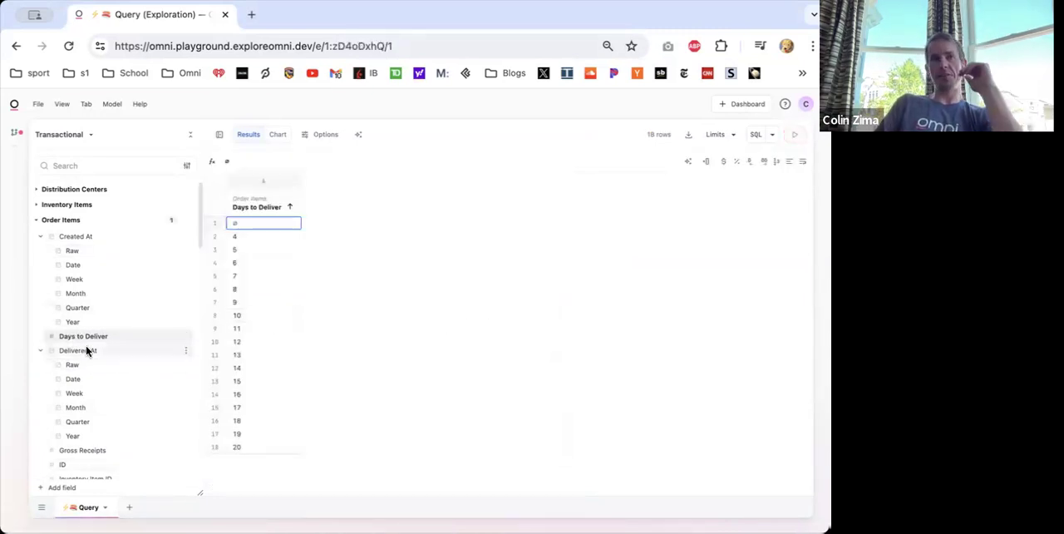
- Add ID from Order Items, move it ahead of Days to Deliver to view individual items, and remove it again
left_click(60, 463)
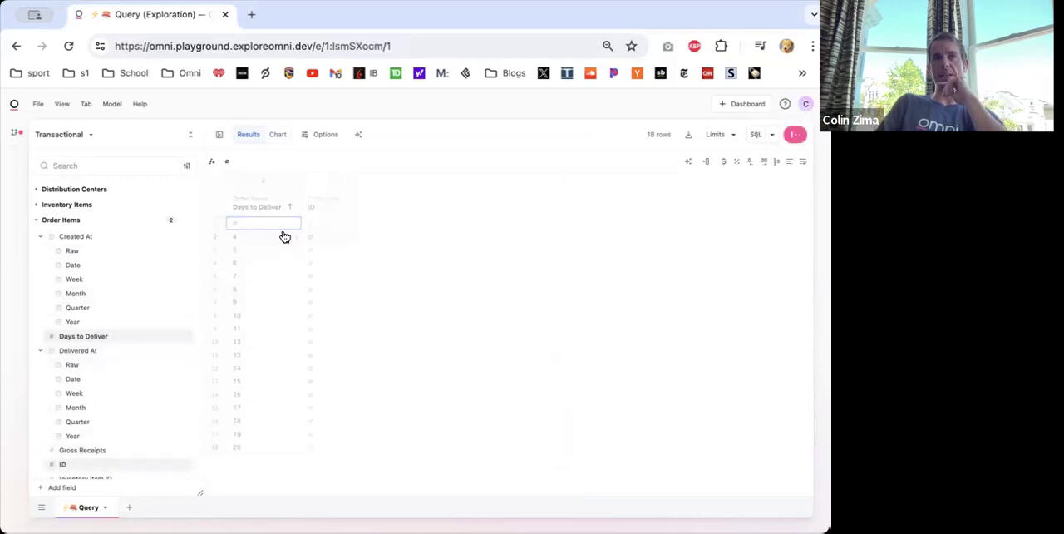
left_click_drag(331, 209, 261, 211)
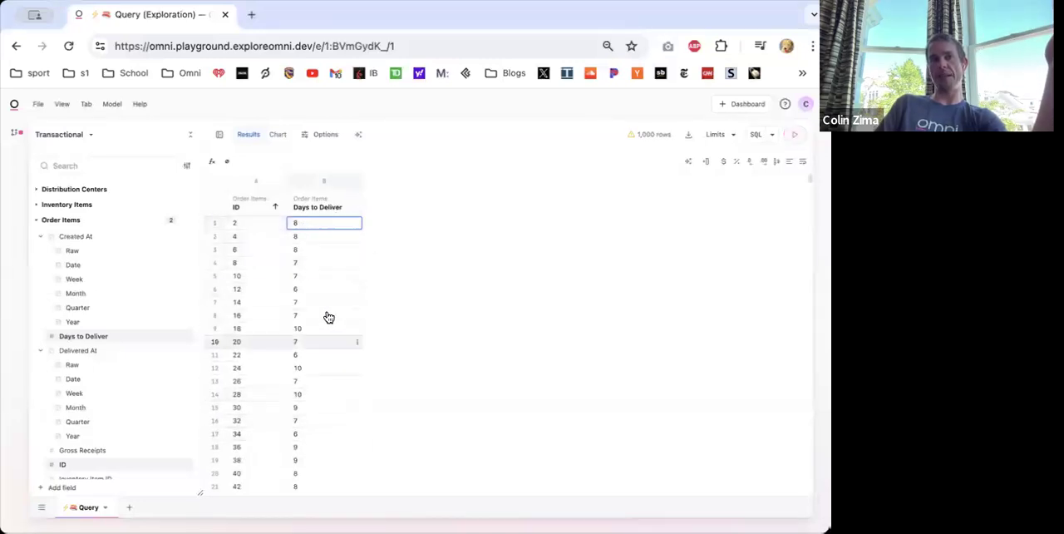
right_click(245, 202)
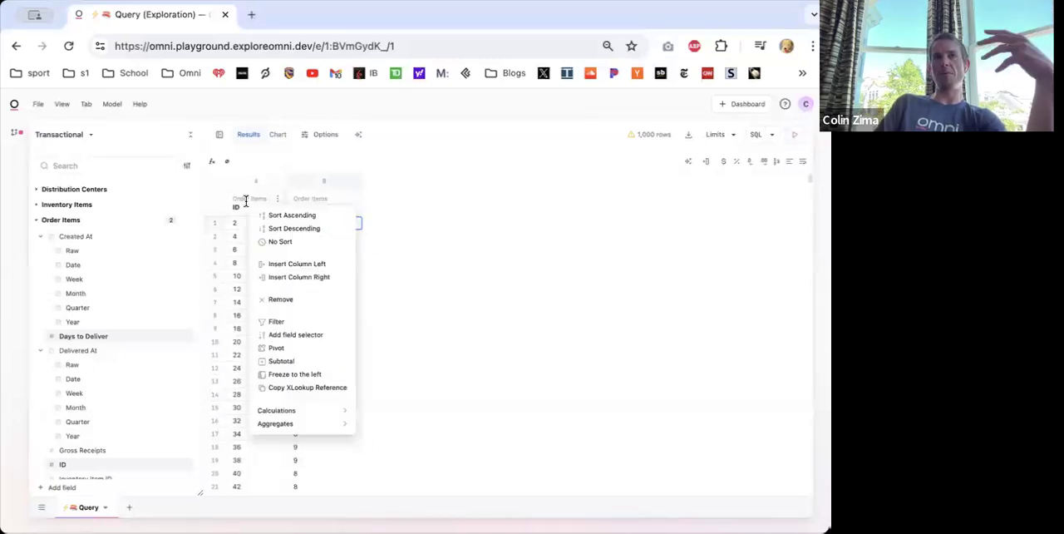
left_click(274, 300)
- Add Order Count to the Days to Deliver query and check the count for the empty delivery value in the last row
scroll(90, 407, "down", 10)
scroll(80, 455, "down", 3)
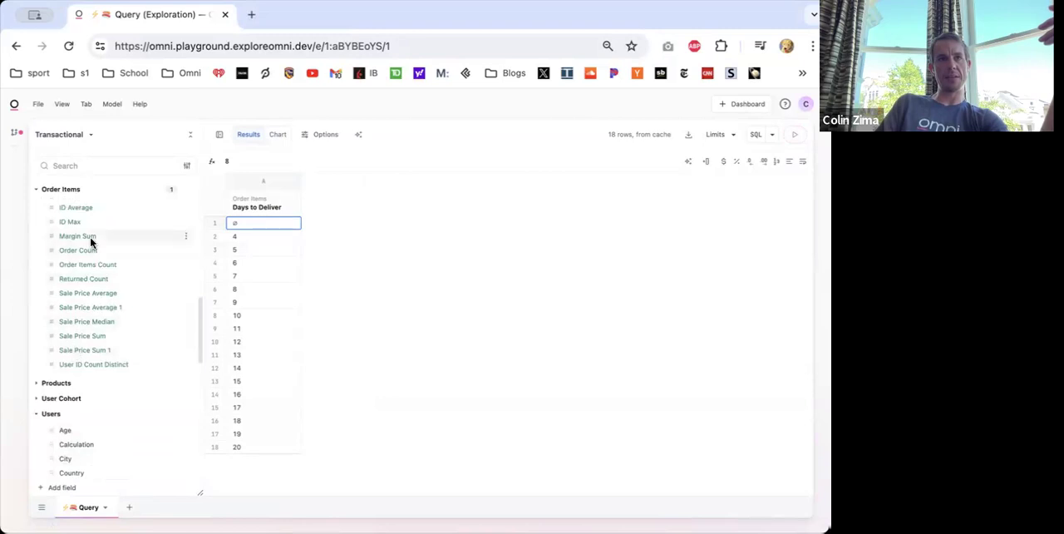
left_click(84, 247)
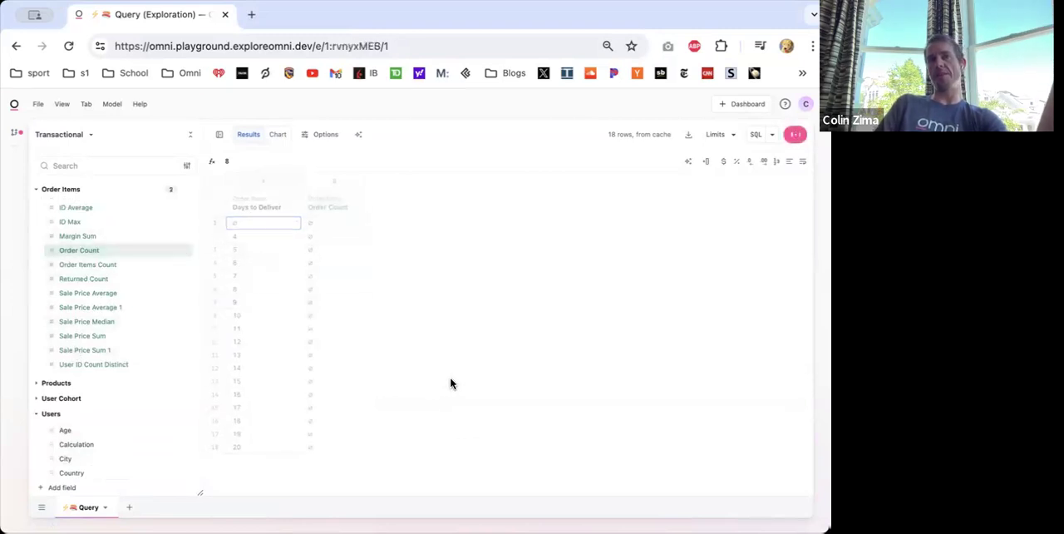
left_click(313, 449)
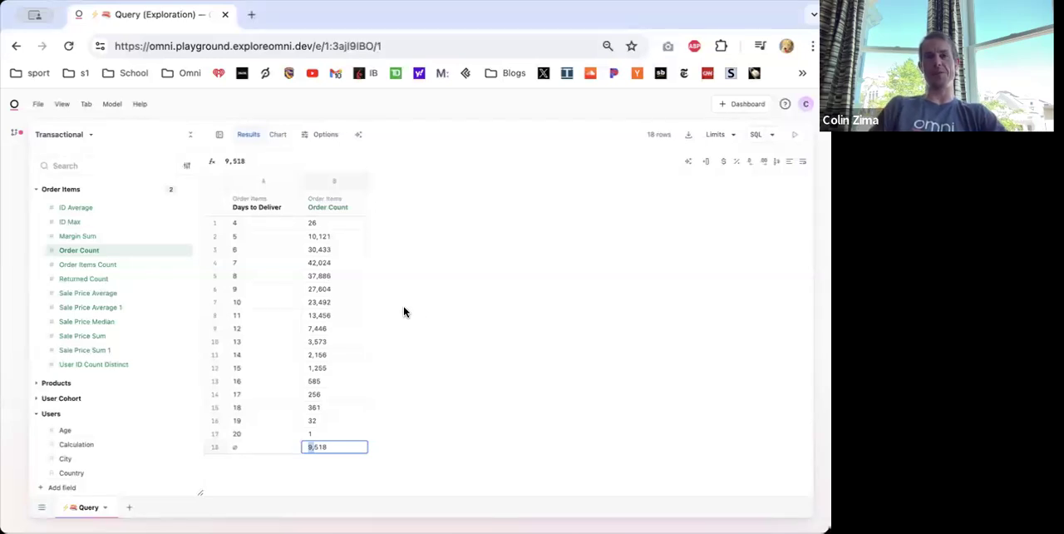
- Clear the query, add the raw Created At and Delivered At timestamps from Order Items, and compare the first row's dates
scroll(102, 240, "up", 10)
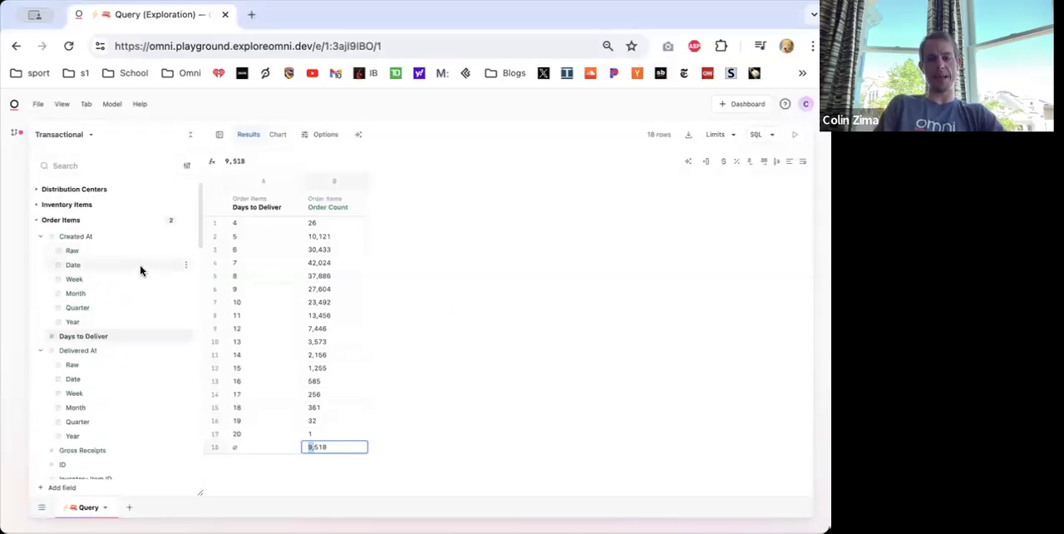
left_click(84, 249)
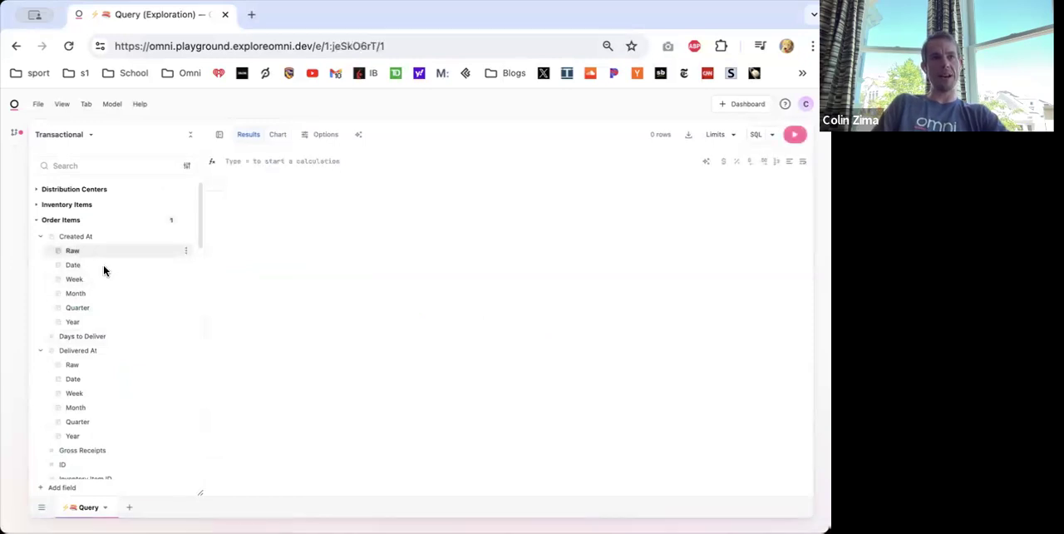
left_click(93, 364)
scroll(107, 375, "down", 3)
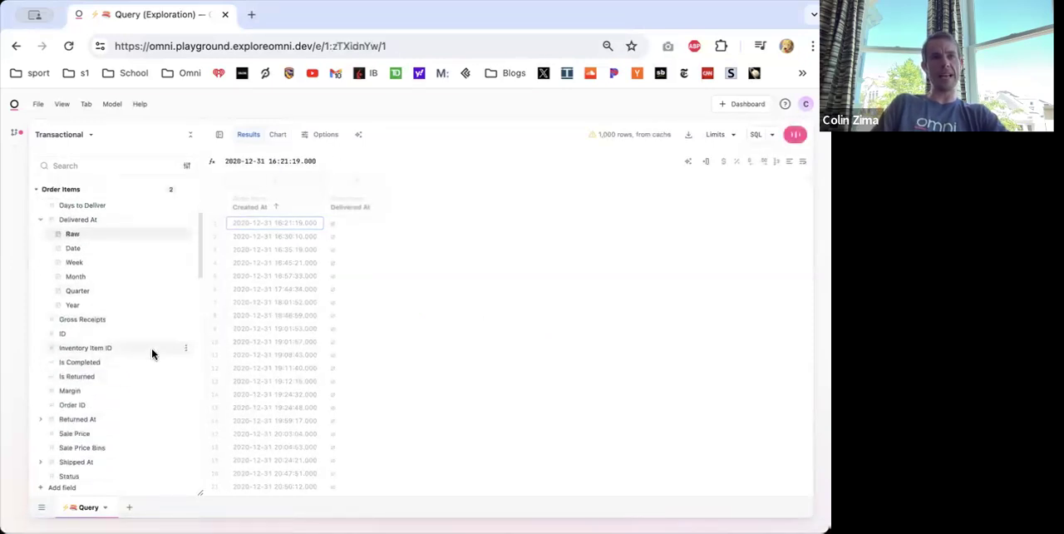
left_click_drag(231, 226, 413, 234)
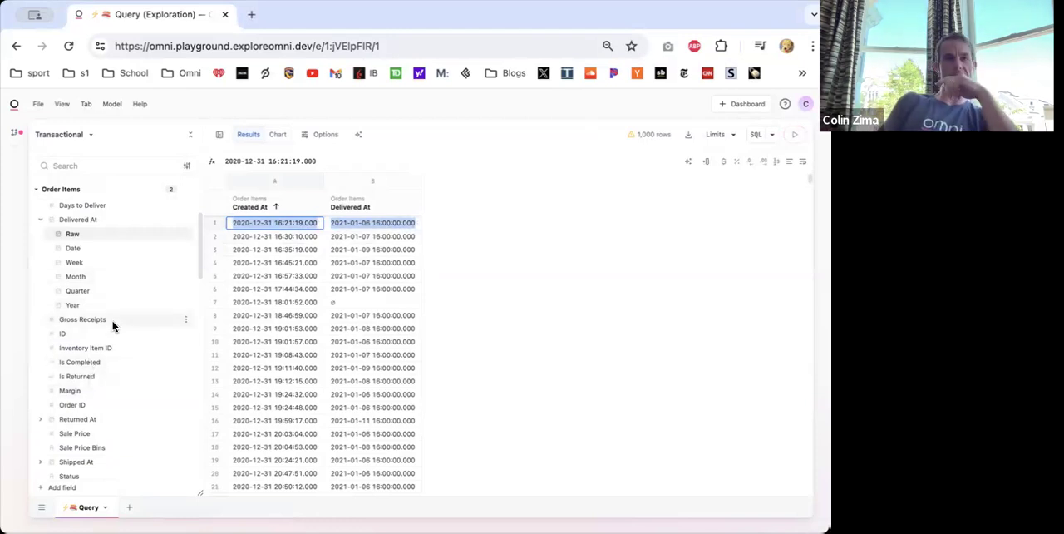
- Create a new query on the Users topic with Created At Quarter and Users Count, shown as a results table
left_click(129, 506)
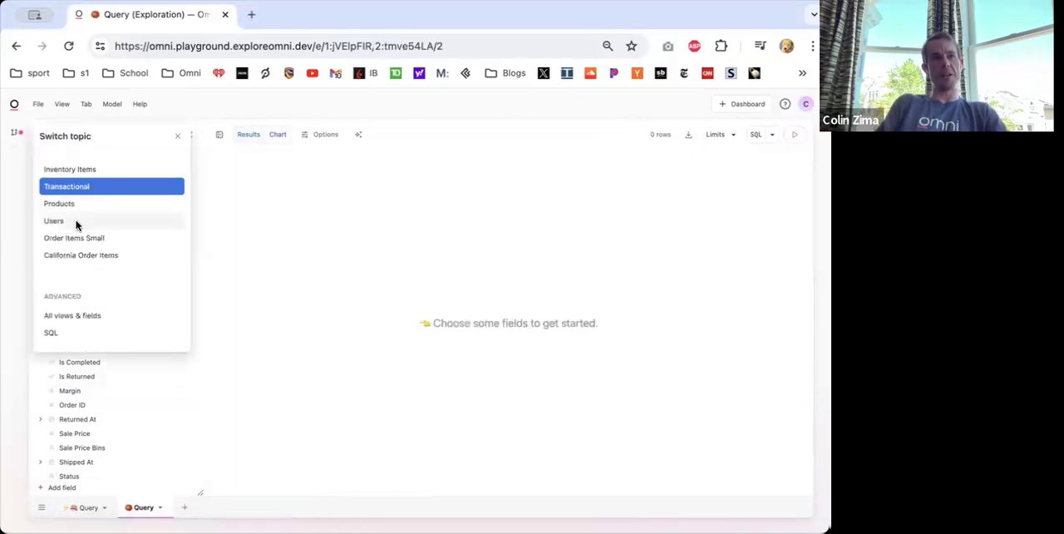
left_click(76, 223)
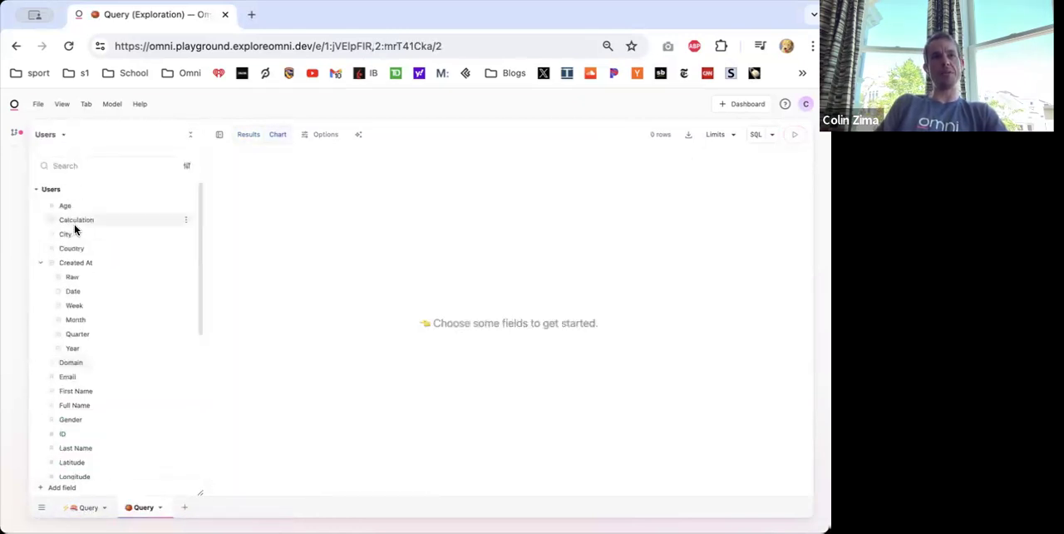
left_click(74, 334)
scroll(70, 333, "down", 5)
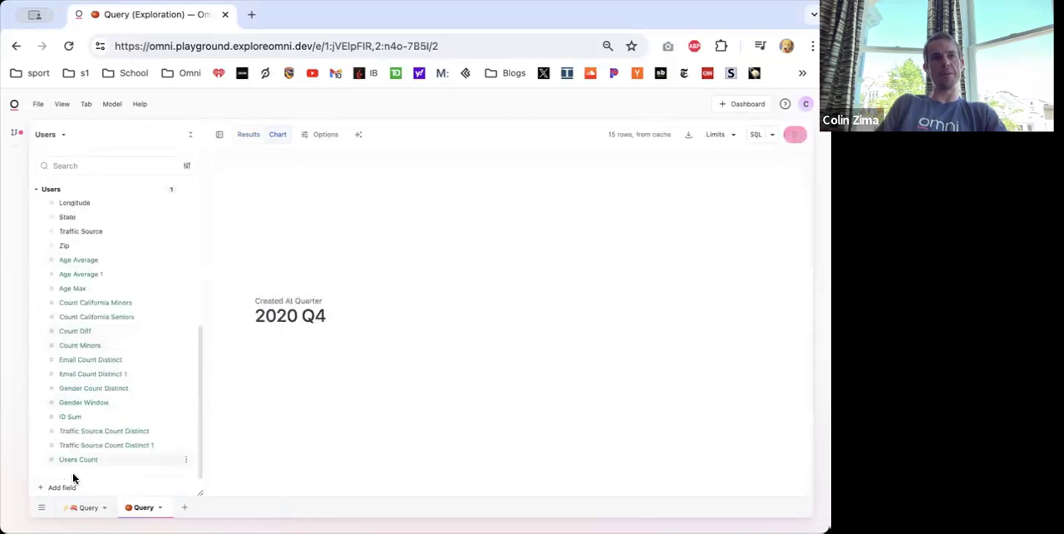
left_click(87, 459)
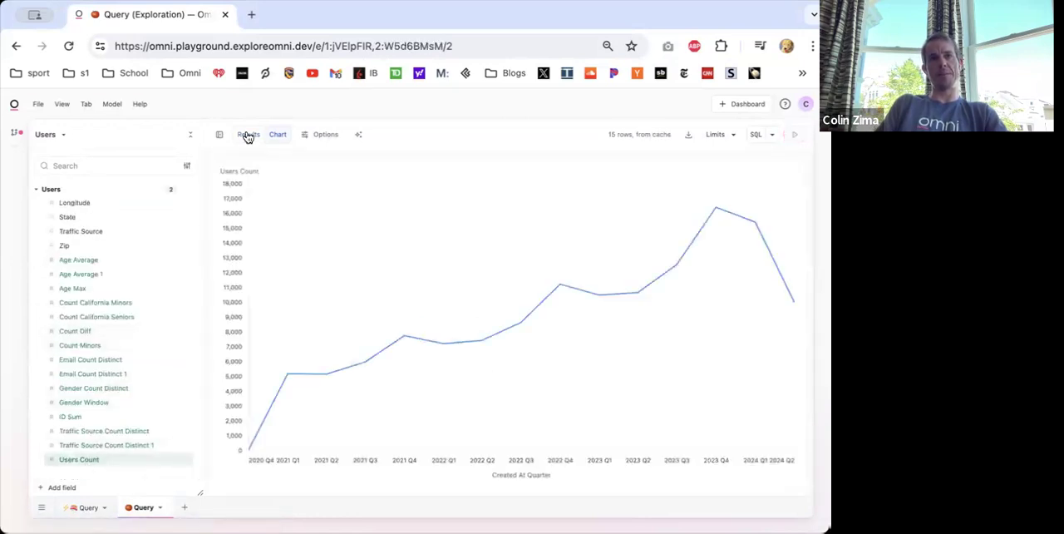
left_click(247, 135)
- Add a % change from previous calculation based on the Users Count column
left_click(341, 208)
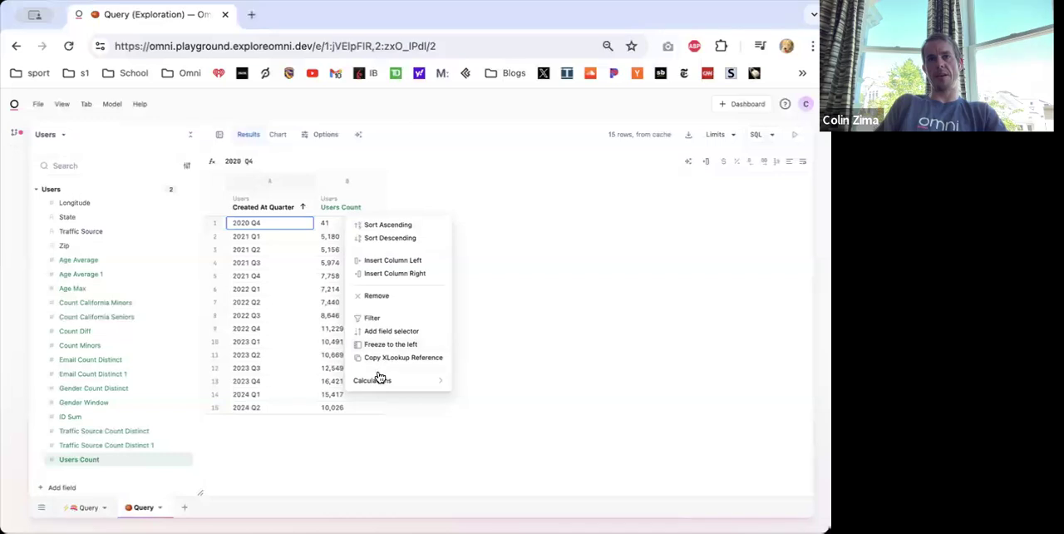
mouse_move(385, 388)
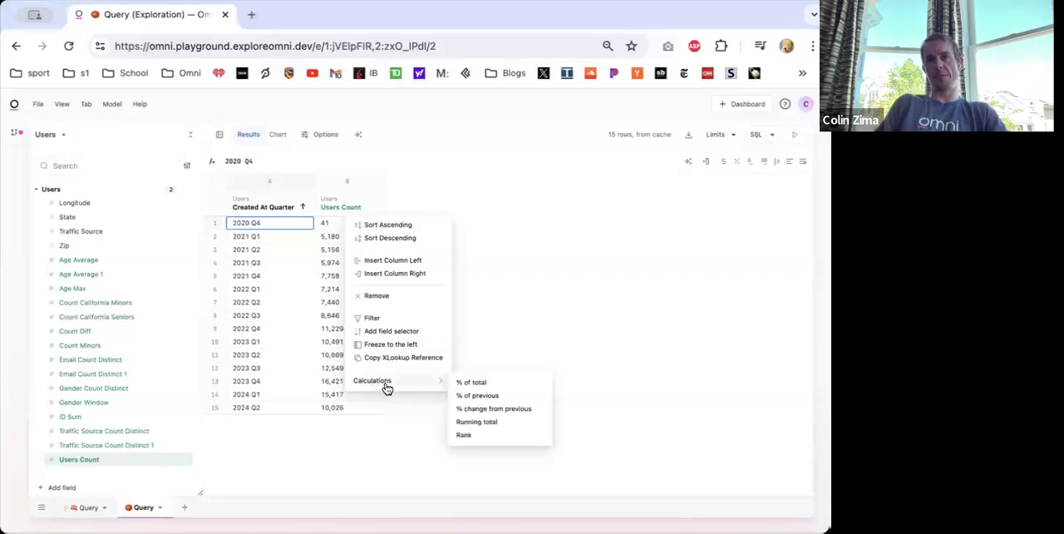
left_click(489, 421)
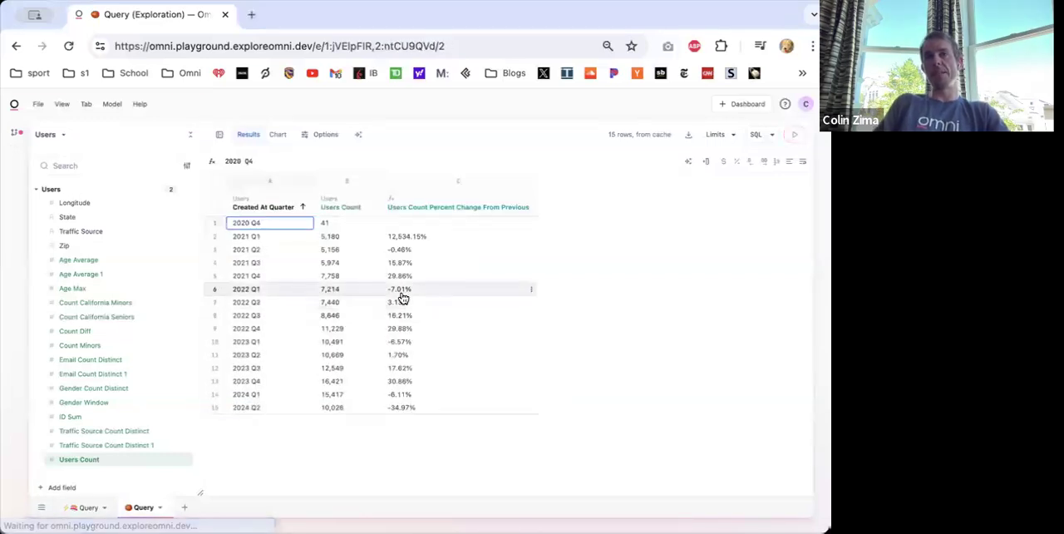
- Inspect the percent change formula in the second row and its corresponding line in the query's SQL, and hide the SQL
left_click(393, 239)
double_click(404, 240)
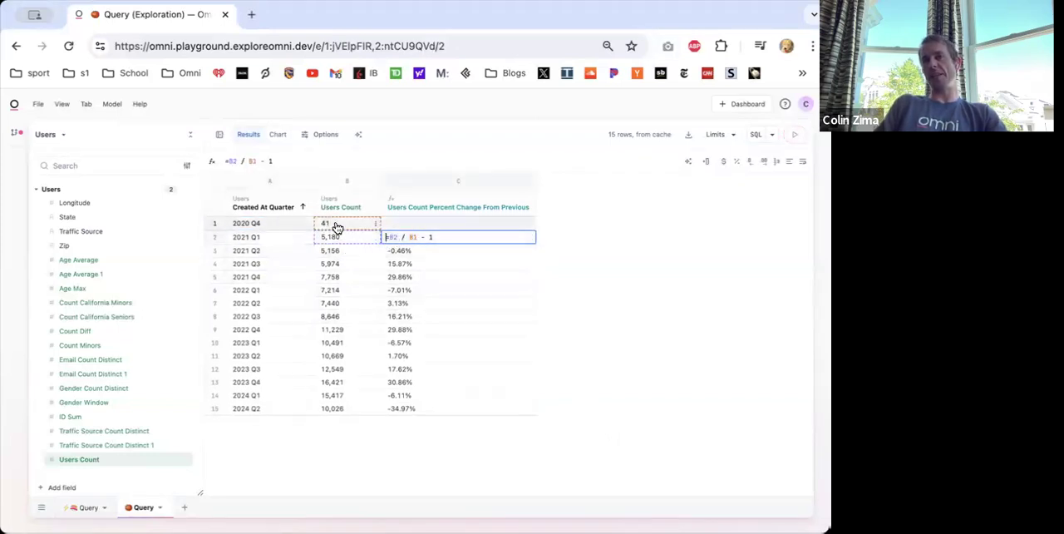
mouse_move(355, 241)
left_mouse_down()
mouse_move(234, 240)
mouse_move(248, 225)
mouse_move(356, 237)
mouse_move(357, 226)
left_mouse_up()
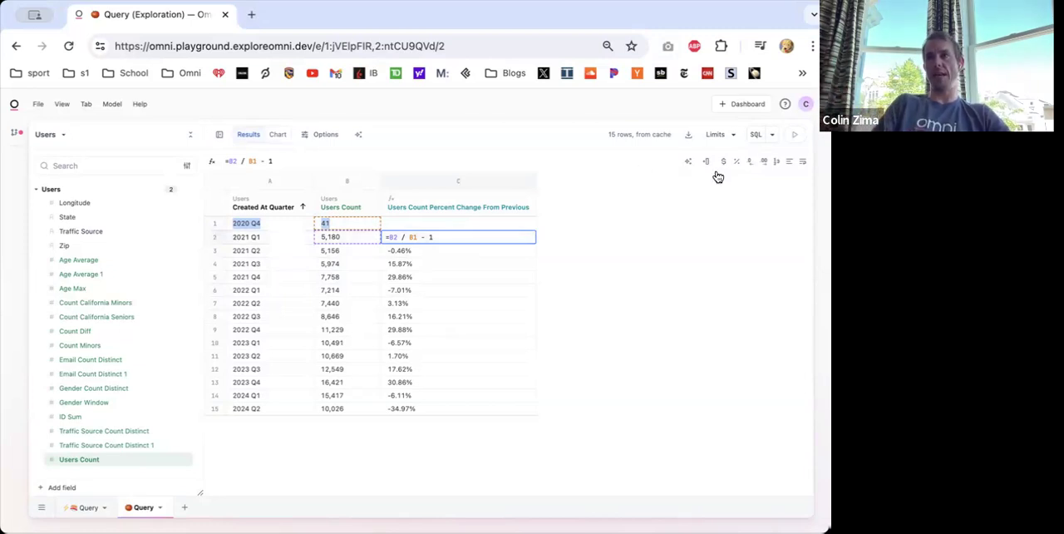
left_click(755, 133)
triple_click(259, 173)
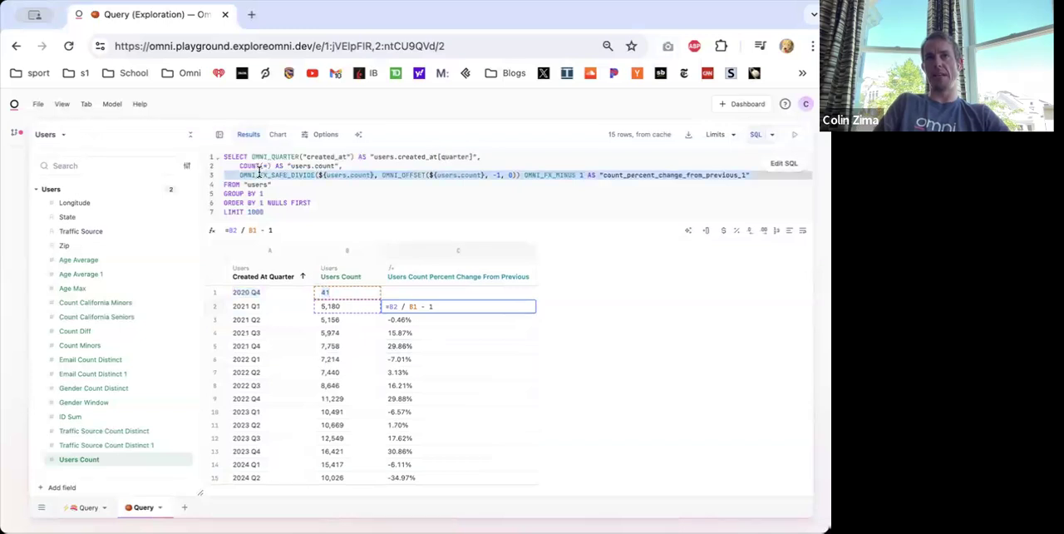
left_click(259, 173)
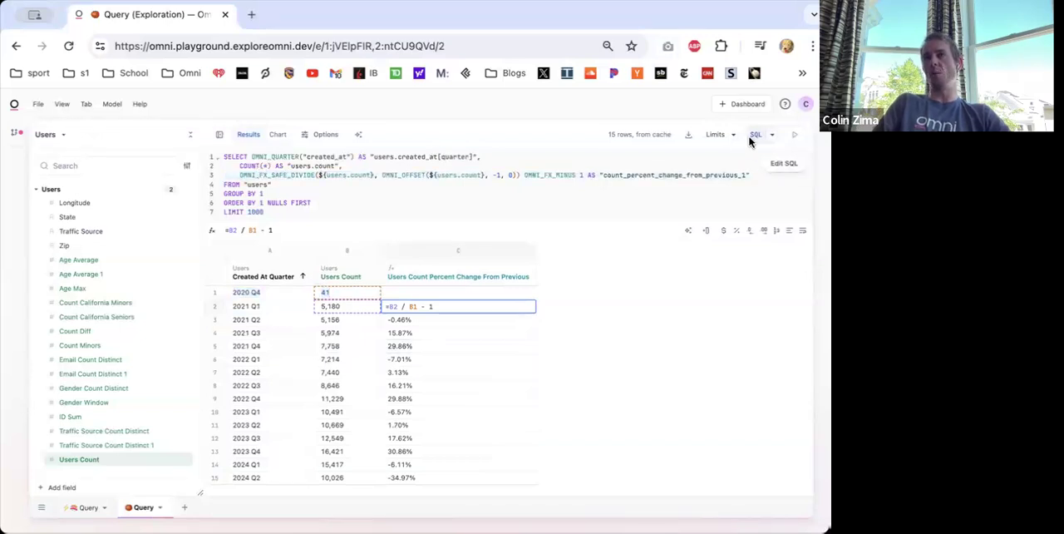
left_click(756, 134)
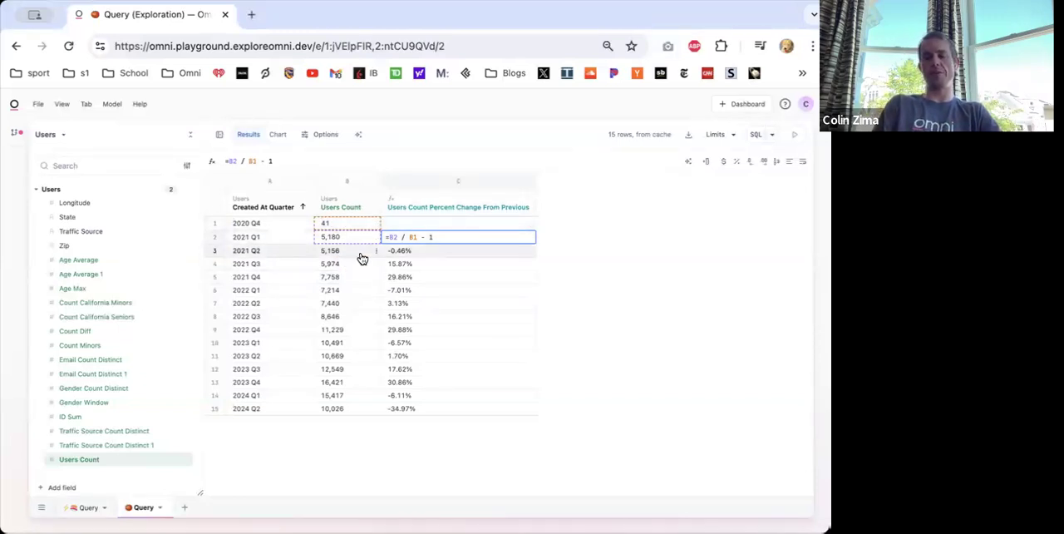
- Switch the Created At column to the Week time frame, check the second-row percent change formula, and leave it without editing
right_click(250, 205)
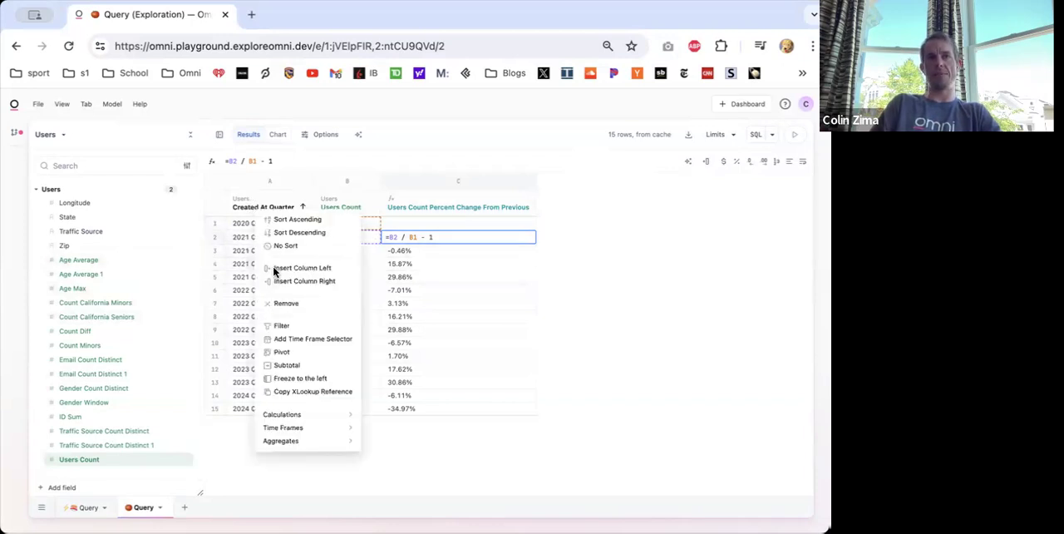
mouse_move(287, 427)
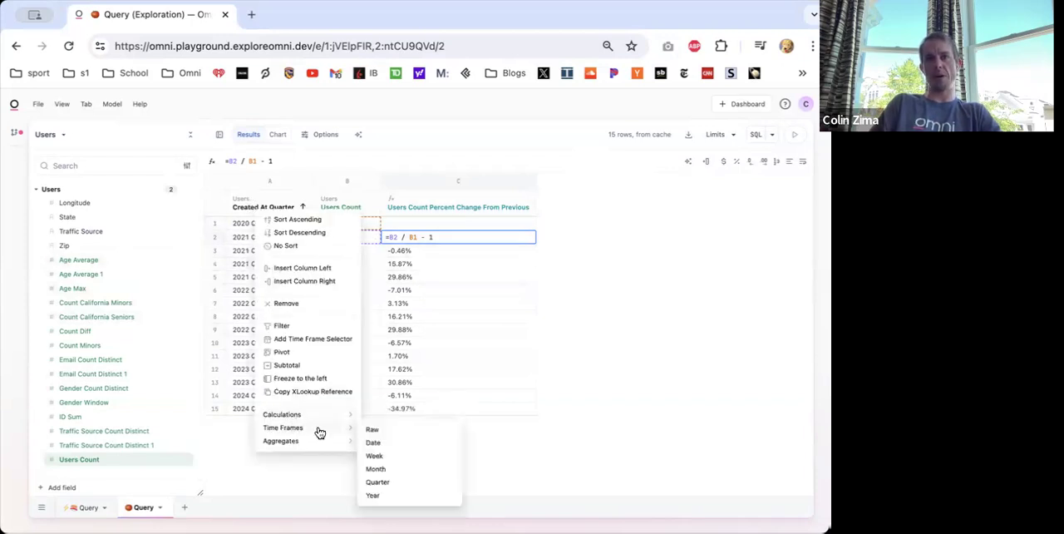
left_click(395, 454)
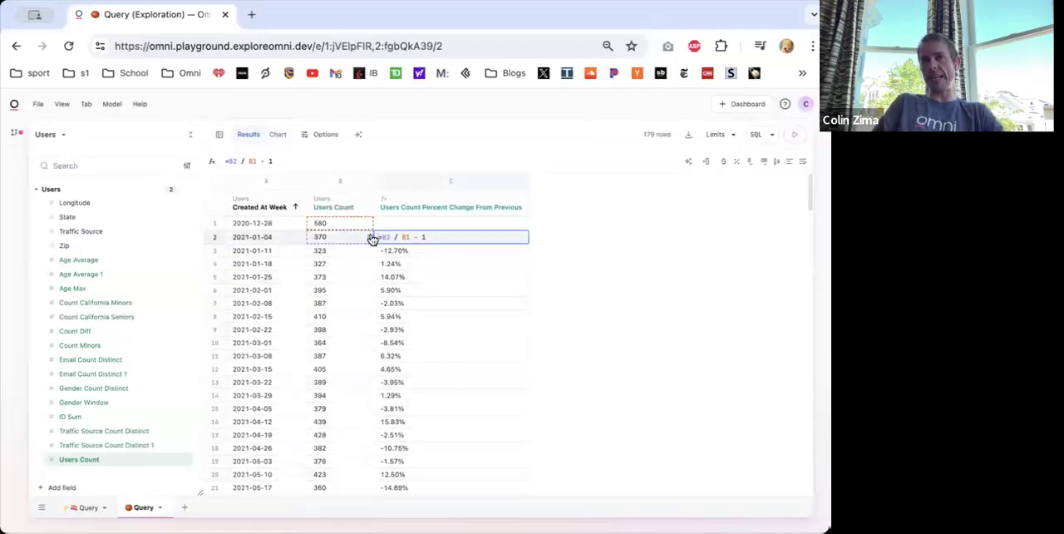
left_click_drag(376, 240, 450, 240)
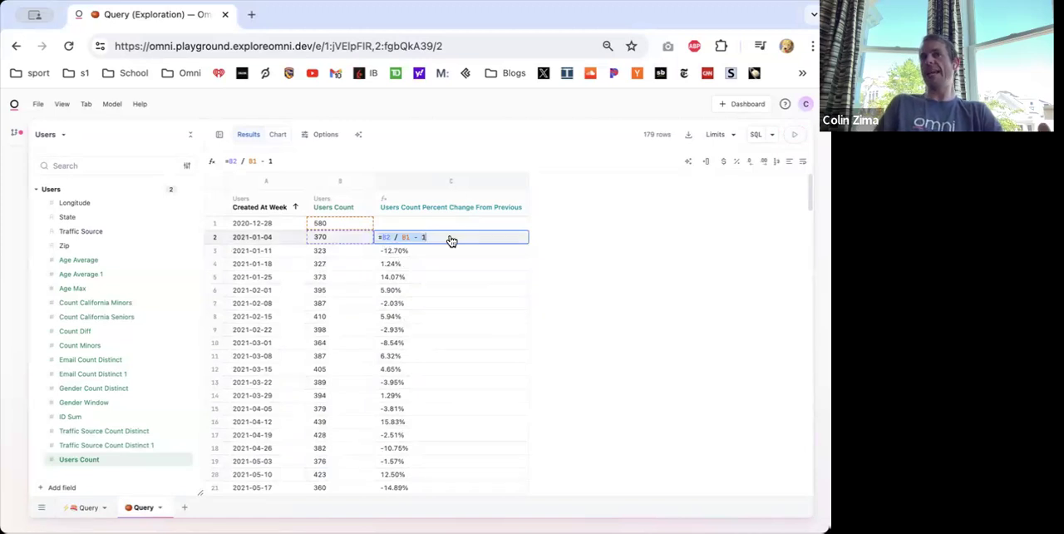
key("Escape")
key("Left")
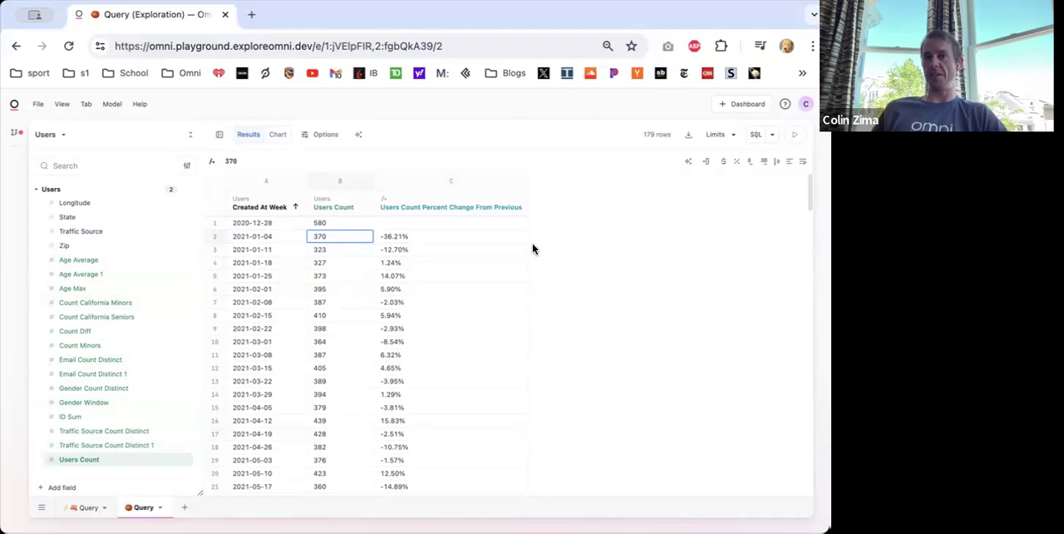
- Clear the current query and build a new one on Users with Gender, Traffic Source and Users Count
key("super+k")
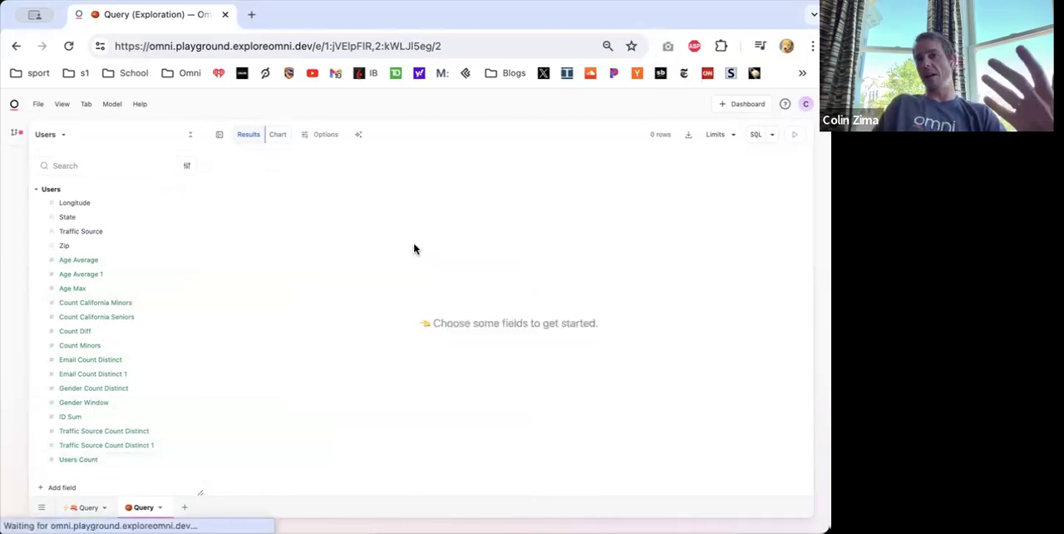
scroll(85, 278, "up", 1)
scroll(85, 278, "up", 3)
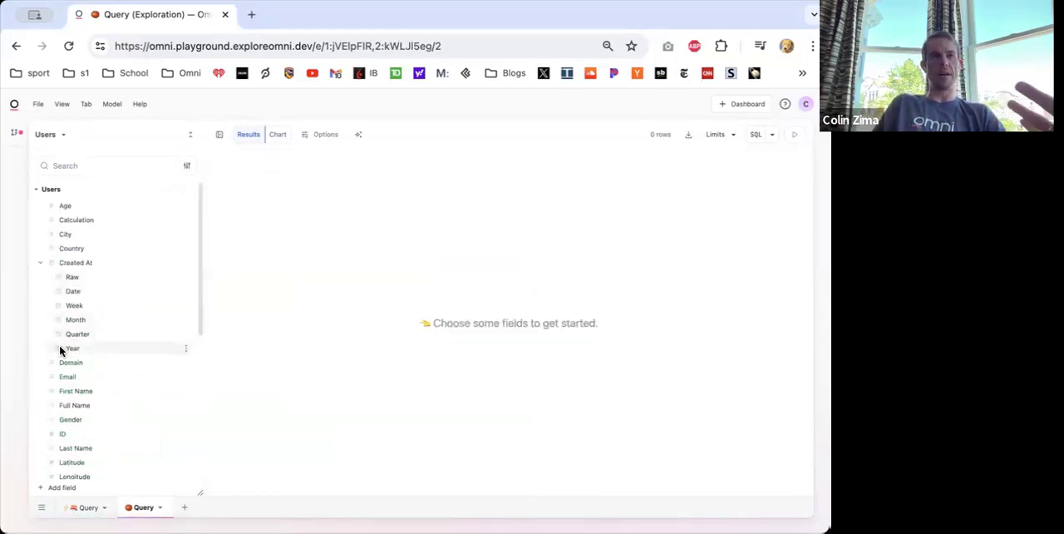
scroll(95, 402, "down", 1)
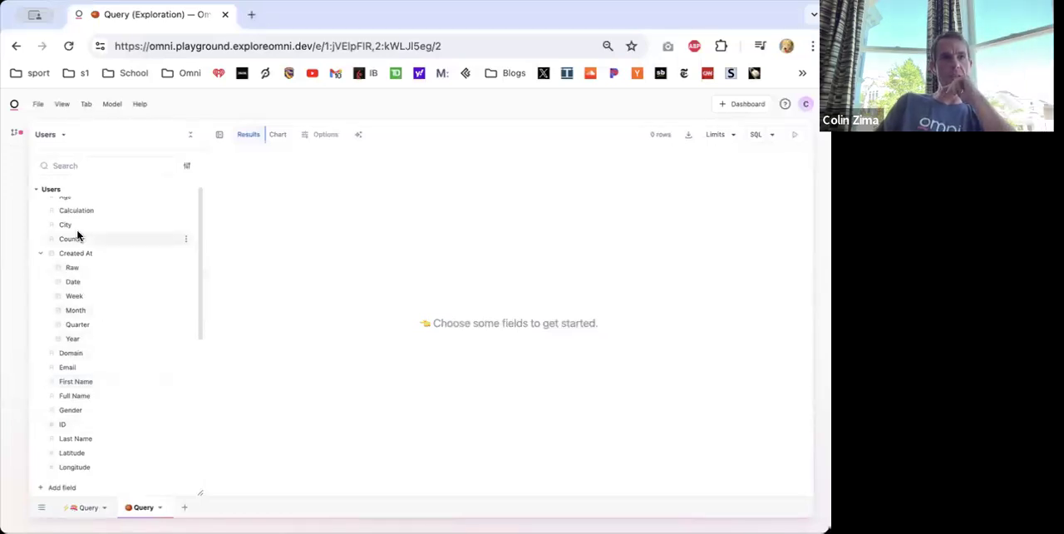
scroll(87, 231, "up", 1)
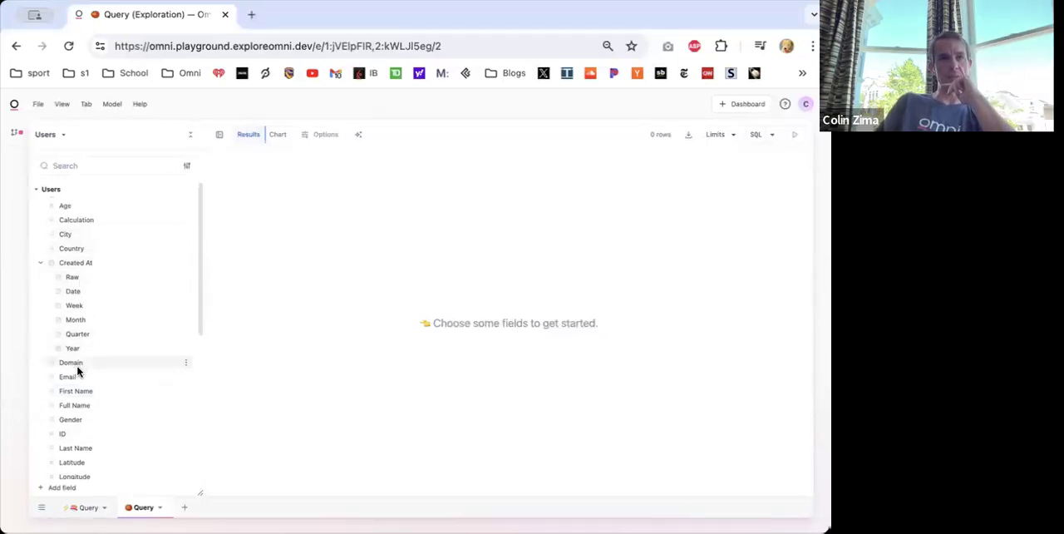
left_click(81, 422)
scroll(95, 462, "down", 3)
left_click(86, 430)
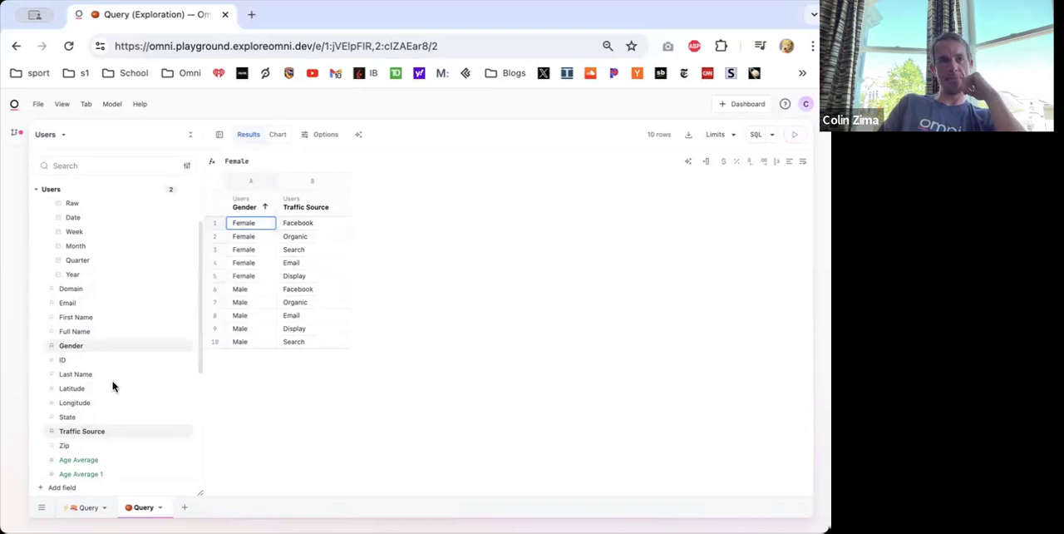
scroll(115, 390, "down", 5)
left_click(61, 459)
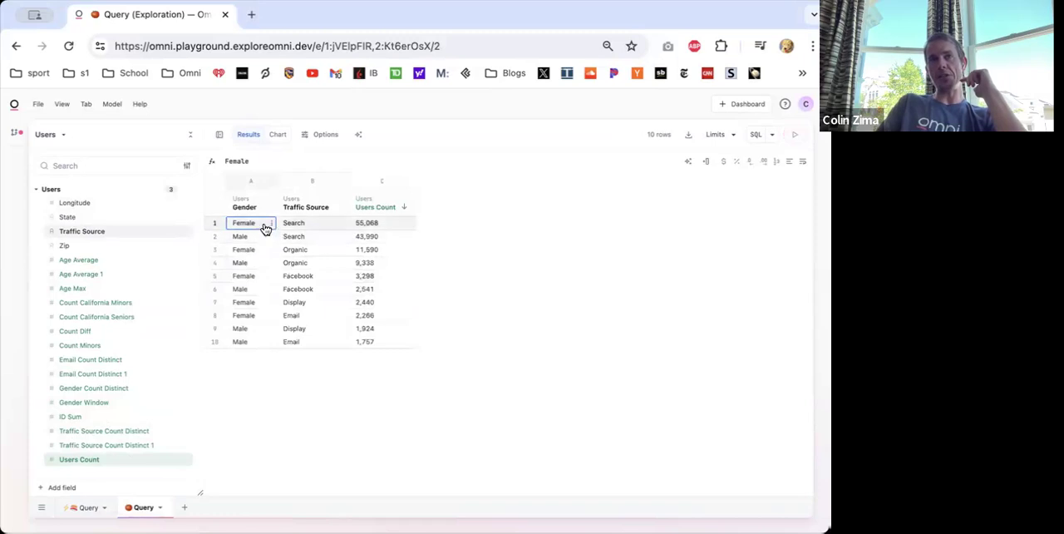
- Add a % of total calculation based on the Users Count column
left_click_drag(233, 237, 298, 238)
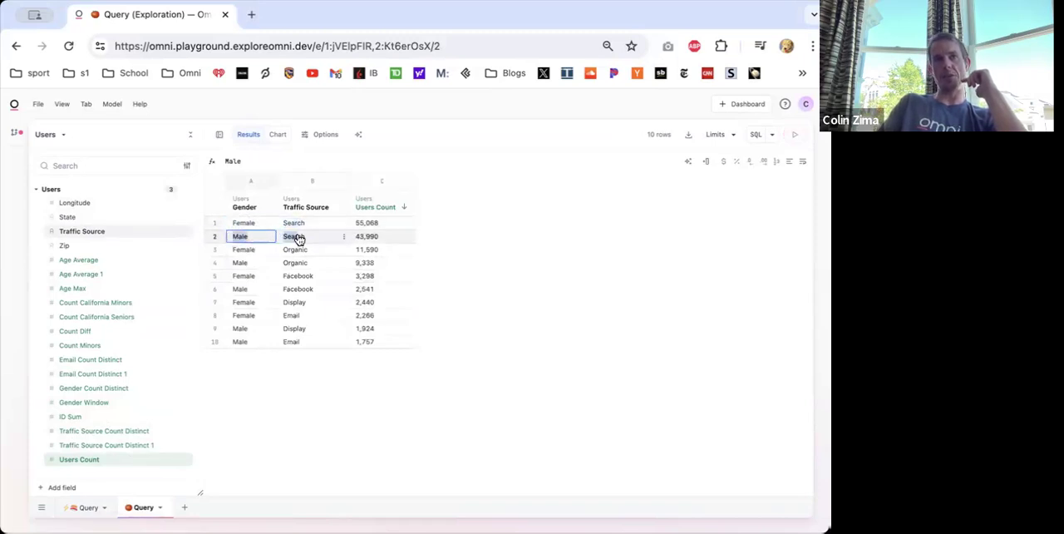
left_click(490, 251)
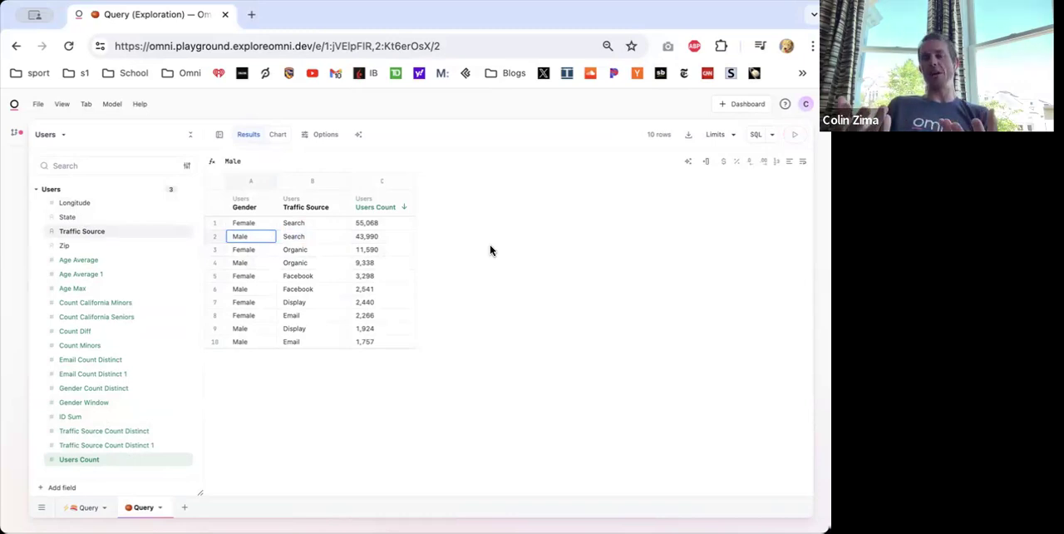
right_click(371, 210)
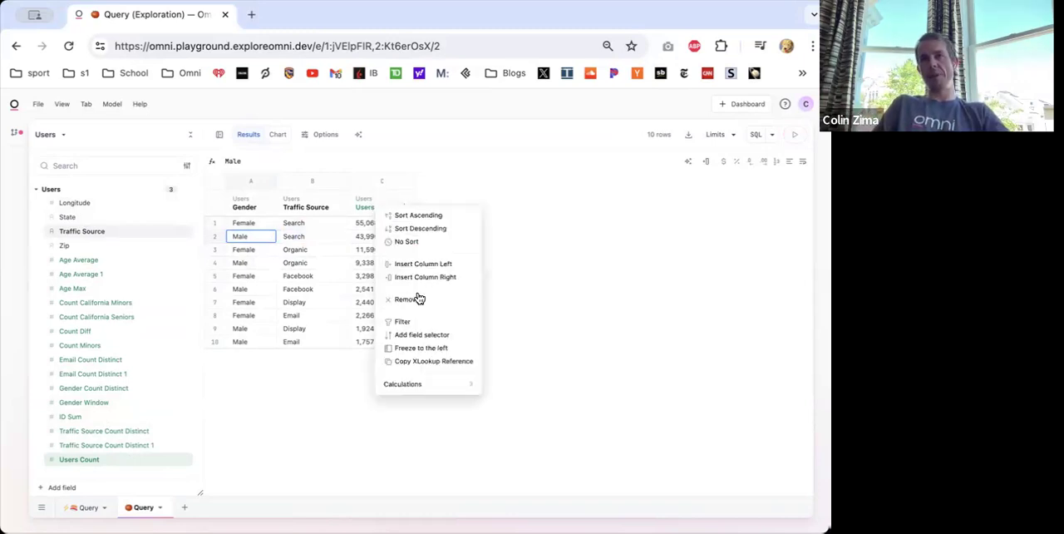
mouse_move(418, 385)
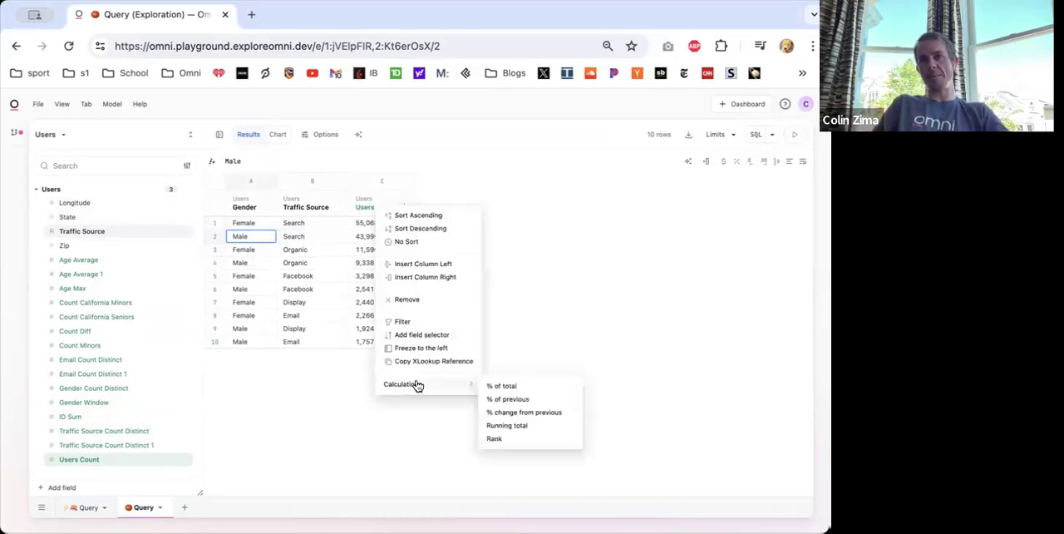
left_click(526, 387)
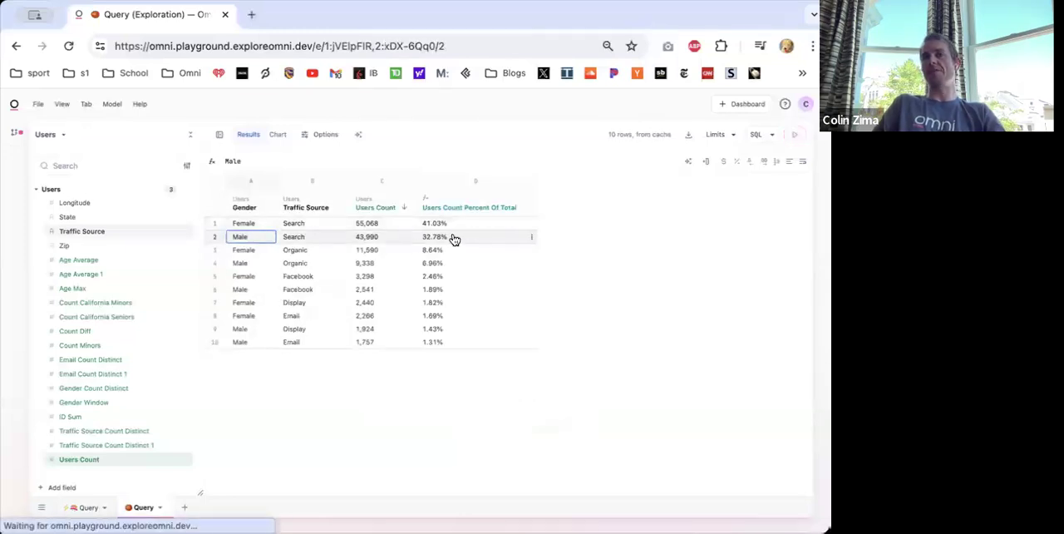
- Check the percent of total formula in the first row and turn on column totals for the results
left_click(366, 224)
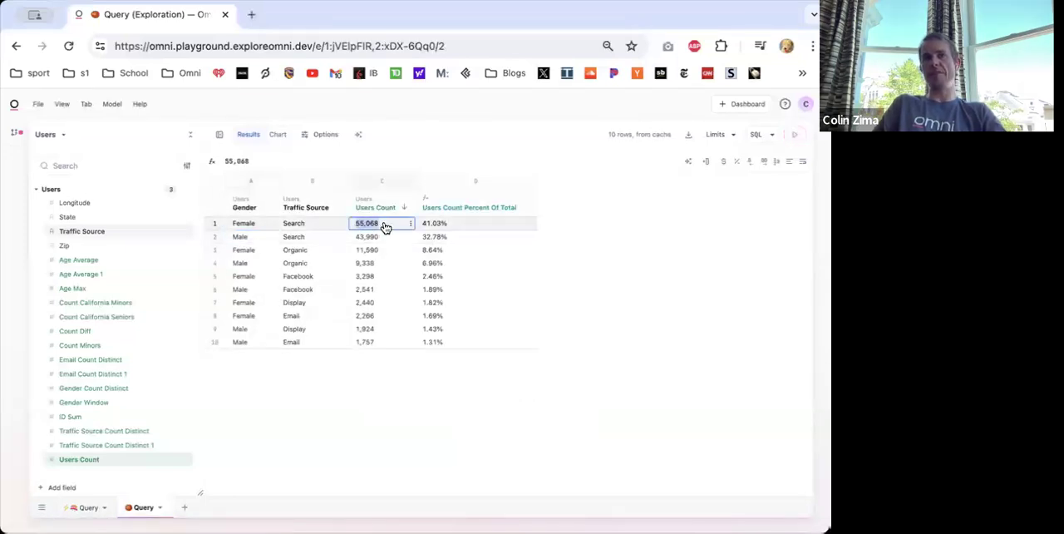
left_click(437, 225)
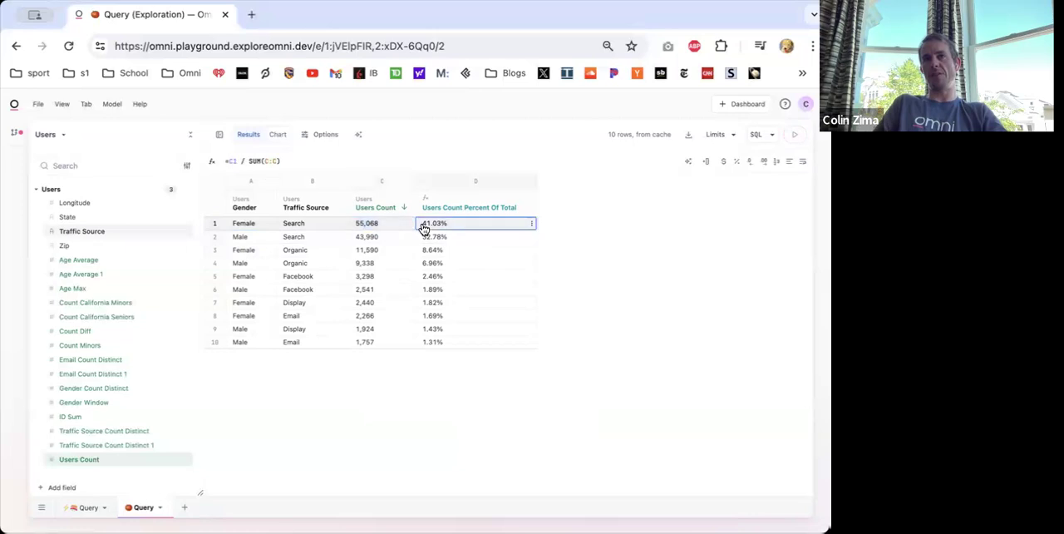
left_click(310, 136)
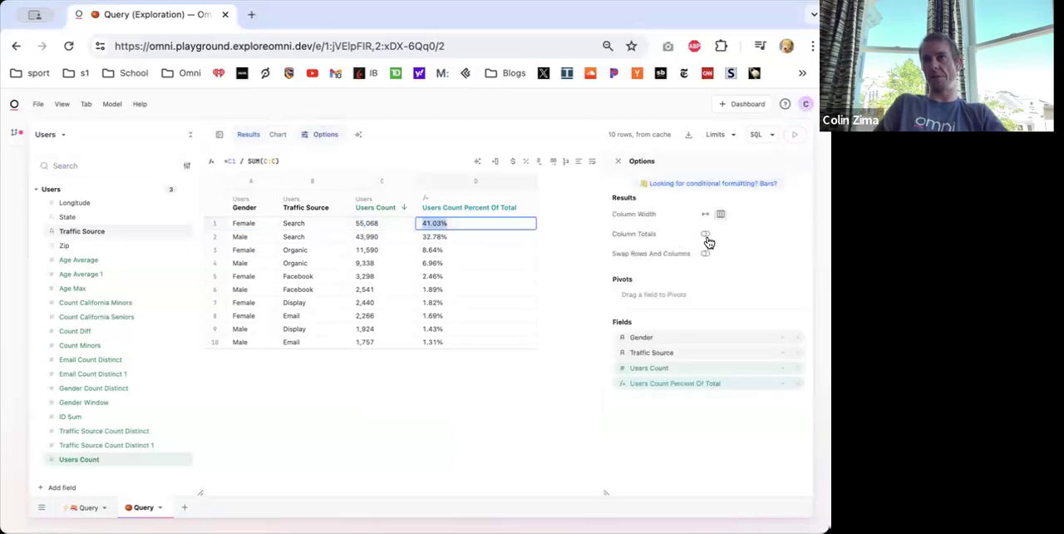
left_click(705, 235)
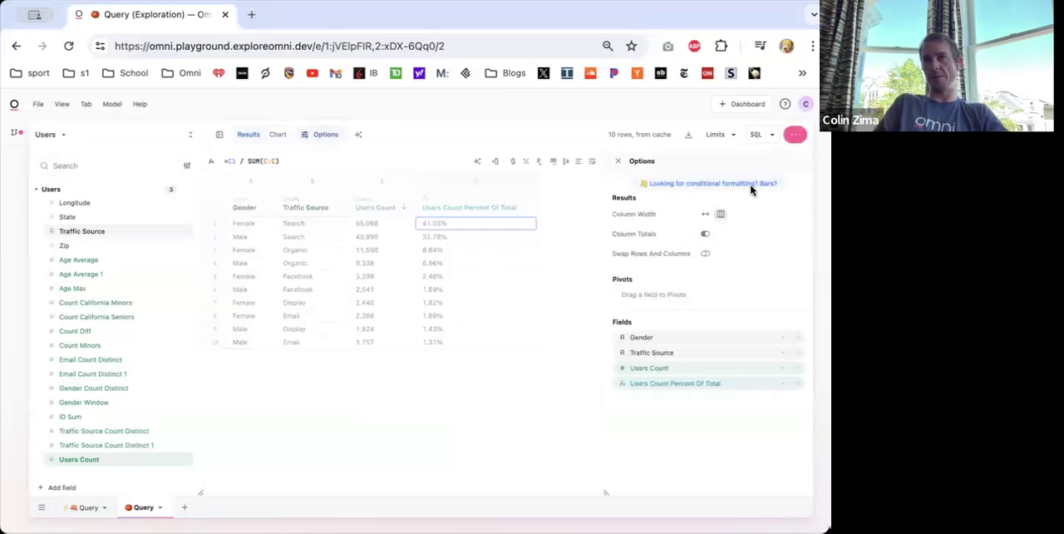
left_click(312, 138)
left_click(357, 357)
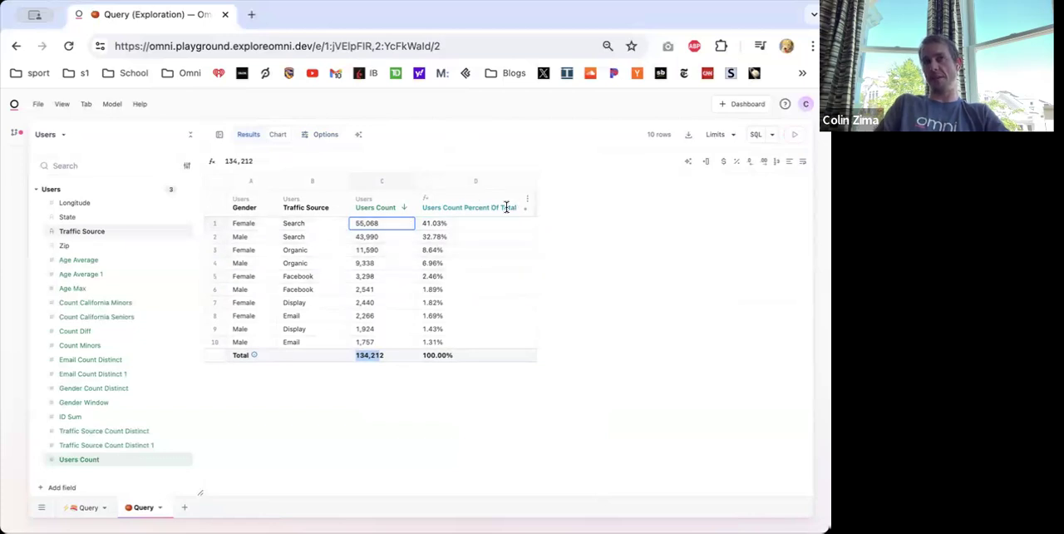
- Rename the Users Count Percent Of Total column as "% of Total Total"
double_click(449, 203)
key("super+a")
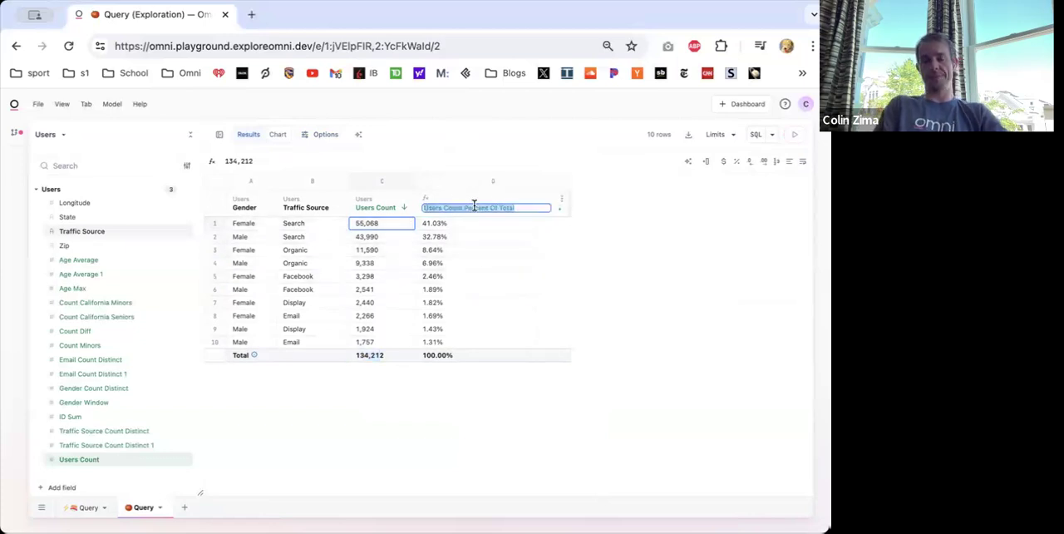
type("%")
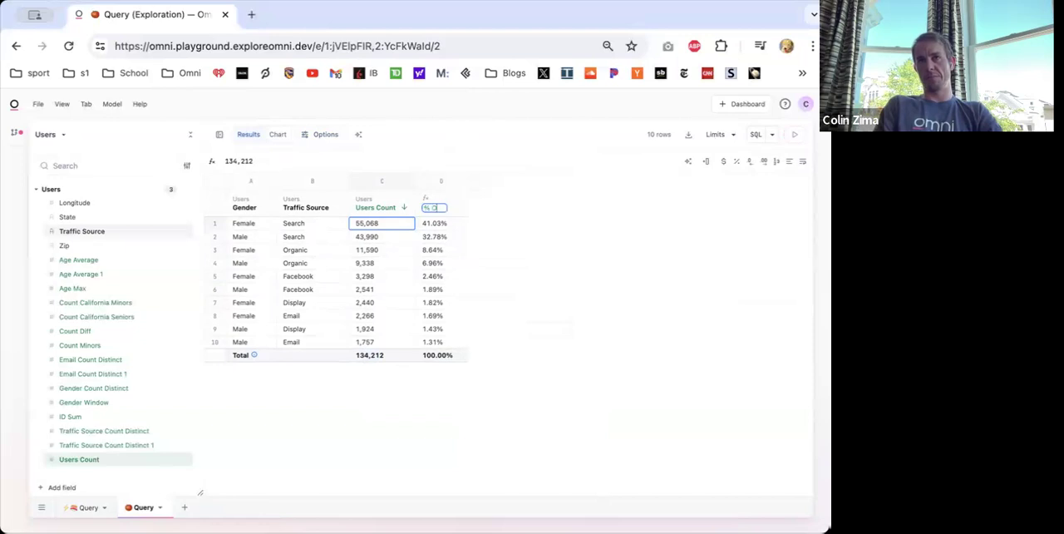
type(" of Total")
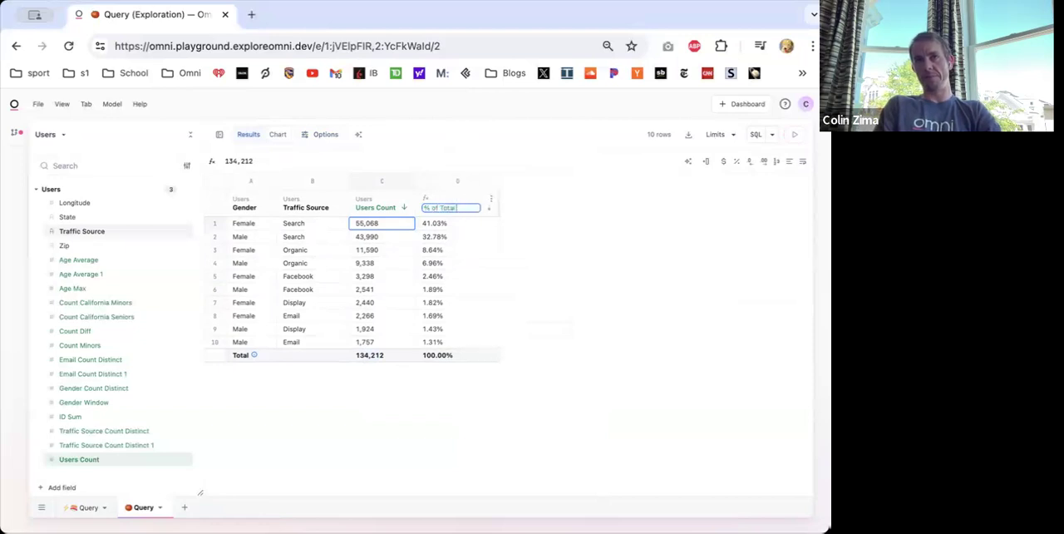
type(" Total")
key("Return")
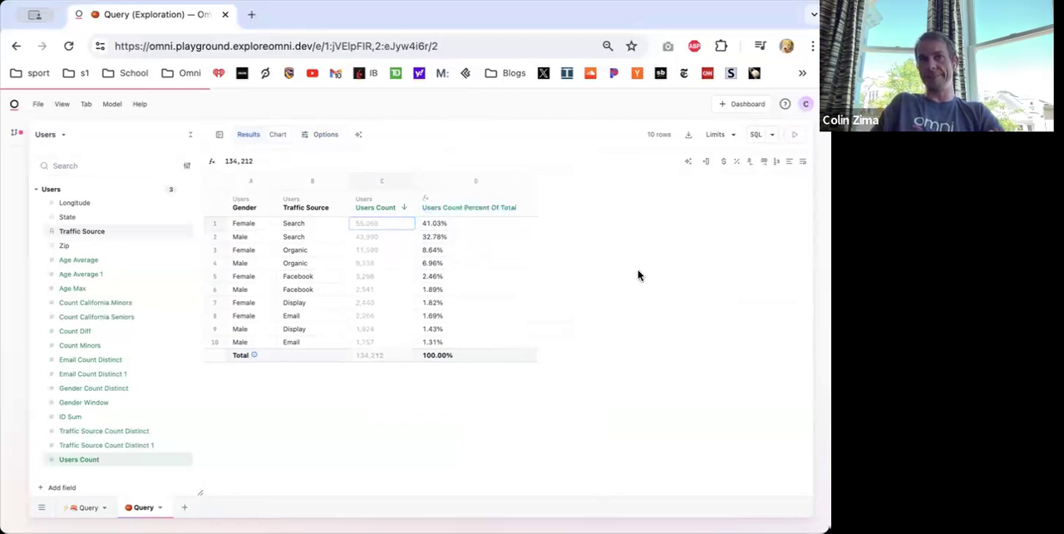
- Insert a calculation column after % of Total Total and enter =SUMIF(B:B,B1,C:C) to total Users Count per traffic source
right_click(432, 198)
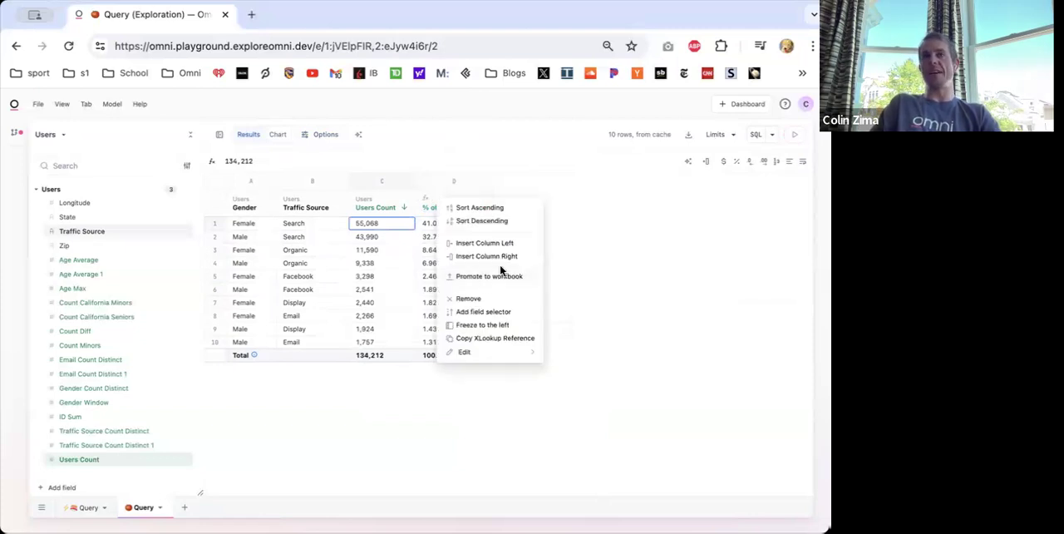
left_click(505, 273)
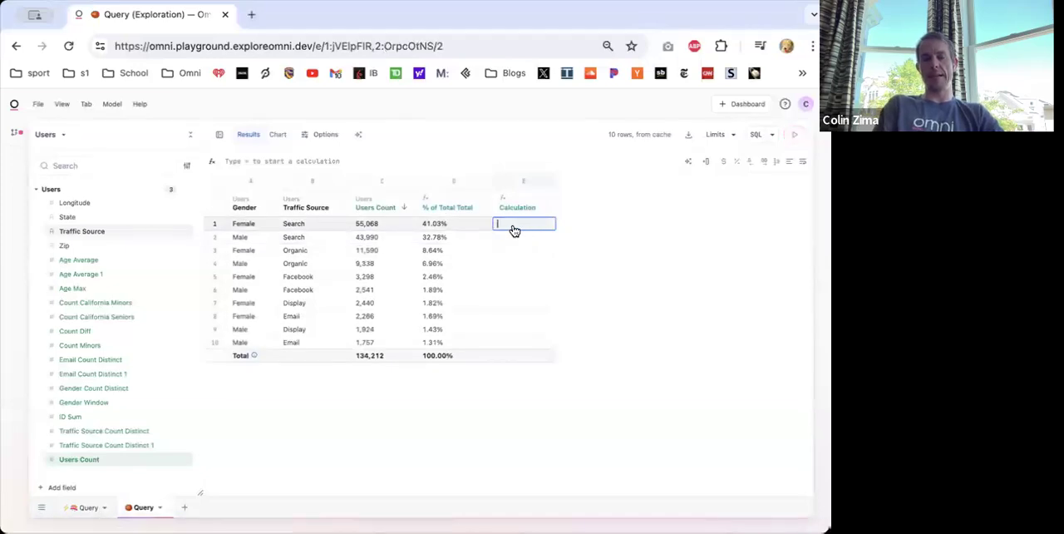
type("=SUMIF(")
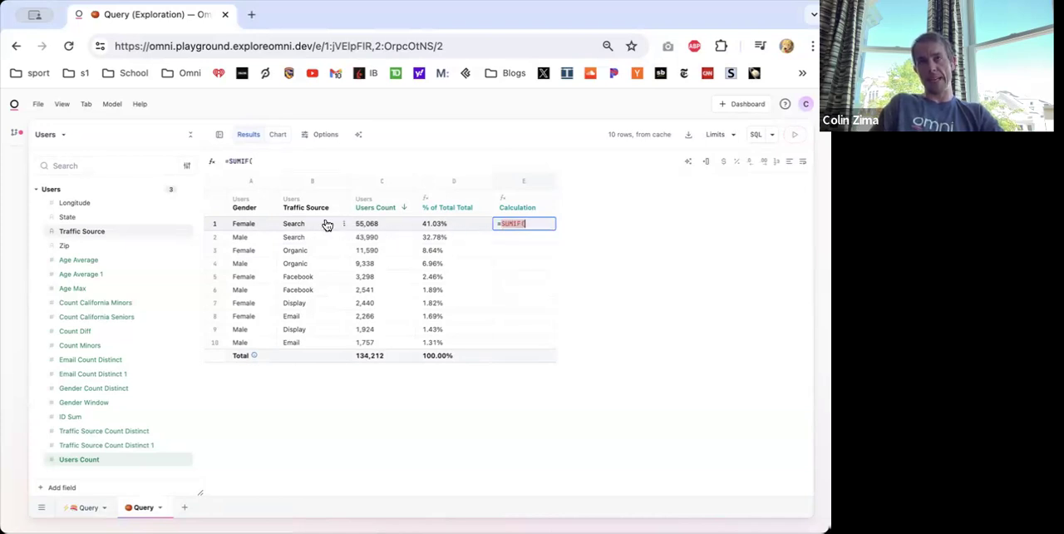
left_click(257, 162)
key("BackSpace")
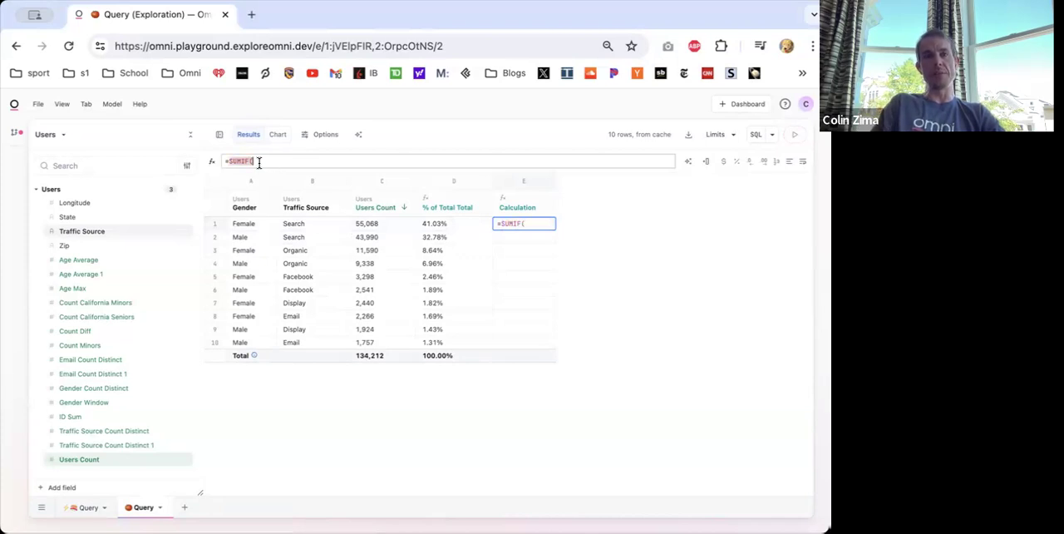
left_click(310, 214)
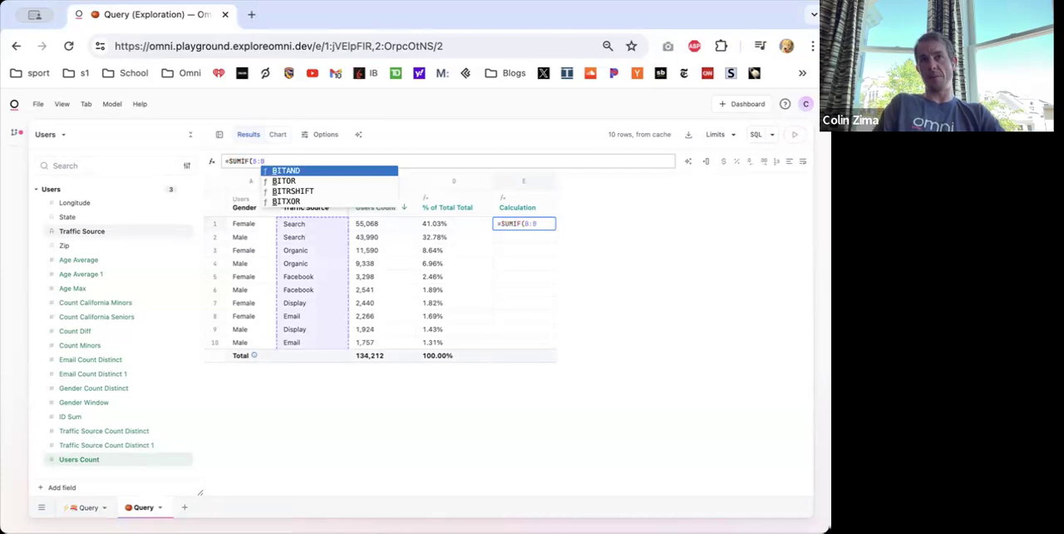
type(",")
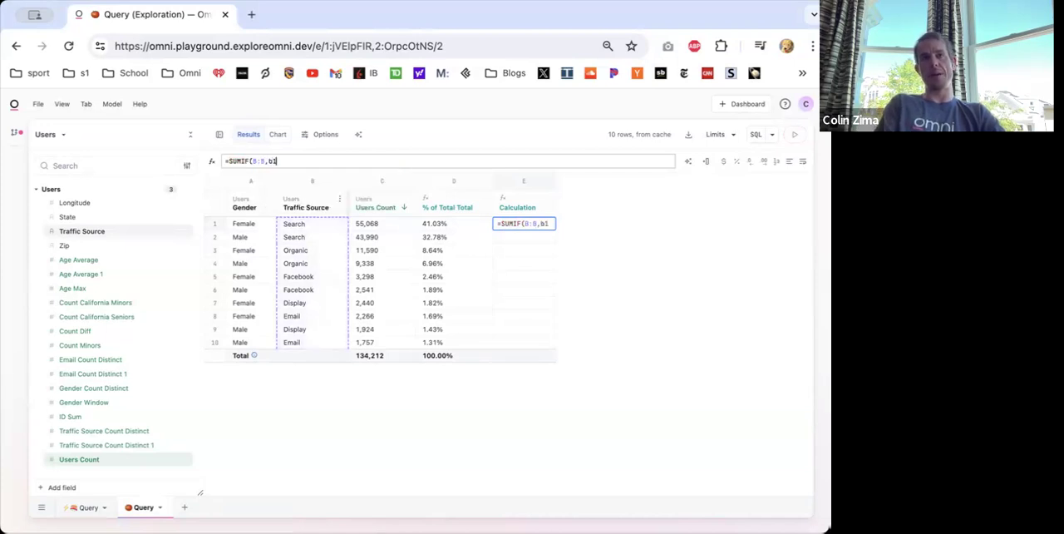
left_click(296, 226)
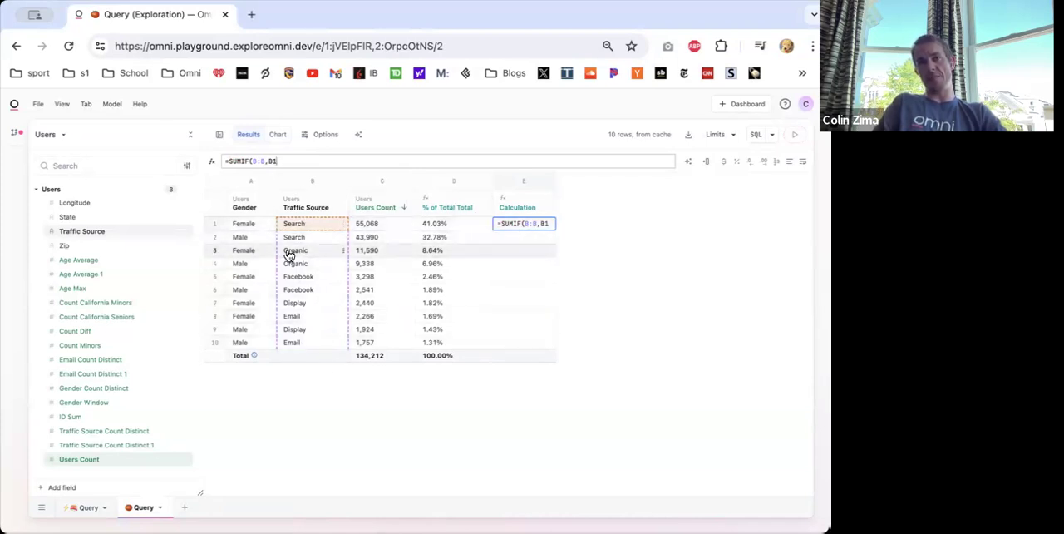
type(",")
type("C:C)")
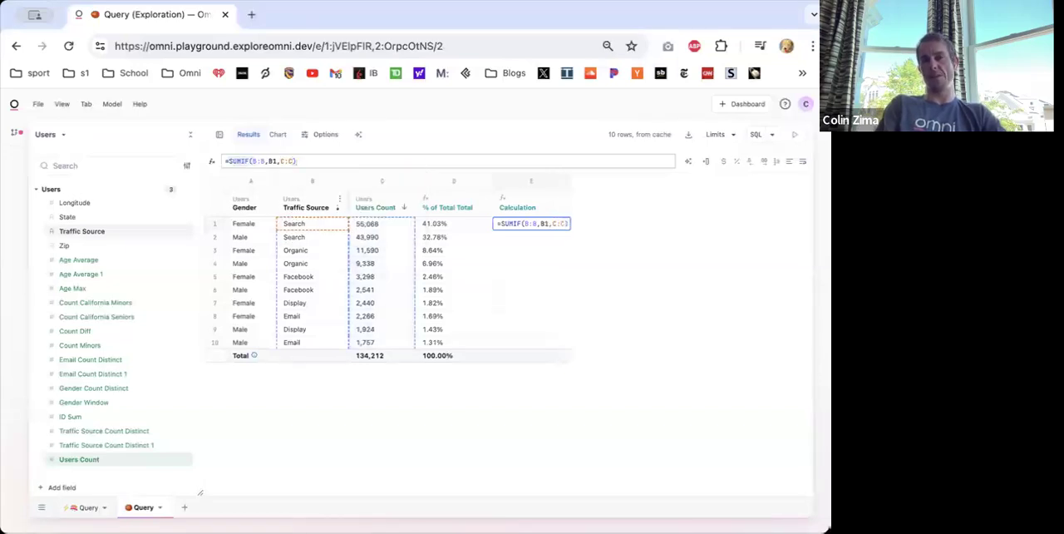
key("Return")
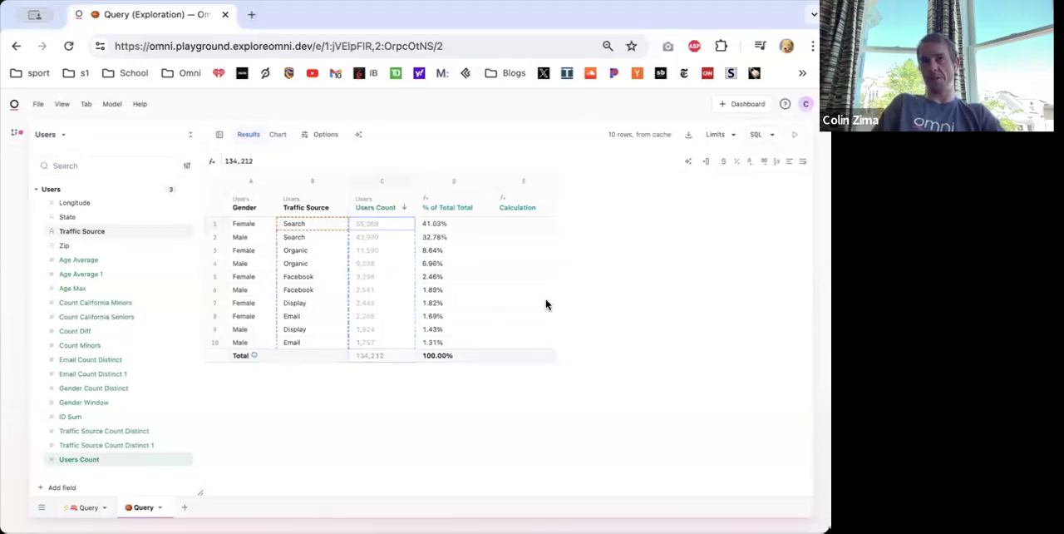
- Check the SUMIF formula across several rows and sort the results by Traffic Source ascending
left_click(533, 237)
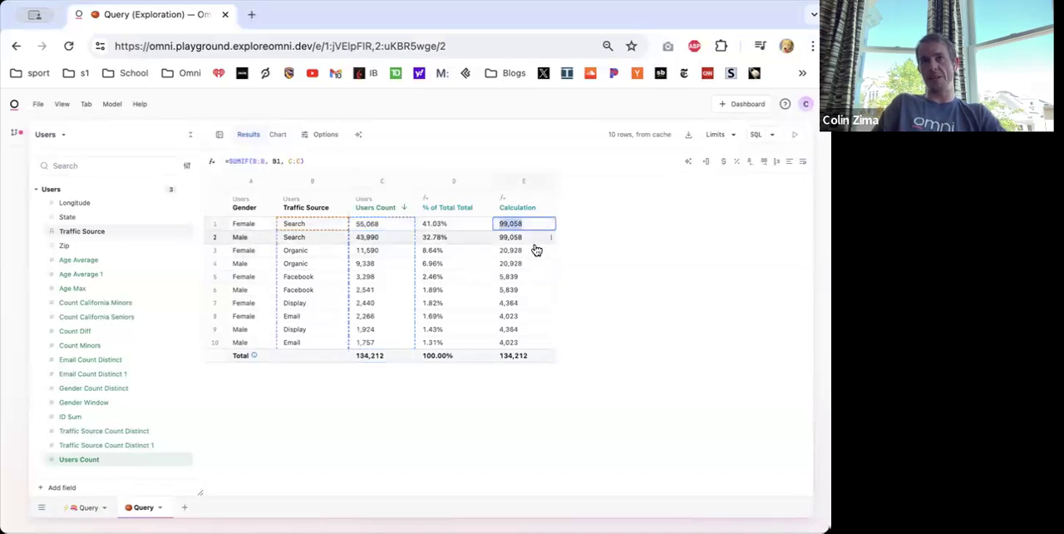
left_click_drag(532, 251, 510, 265)
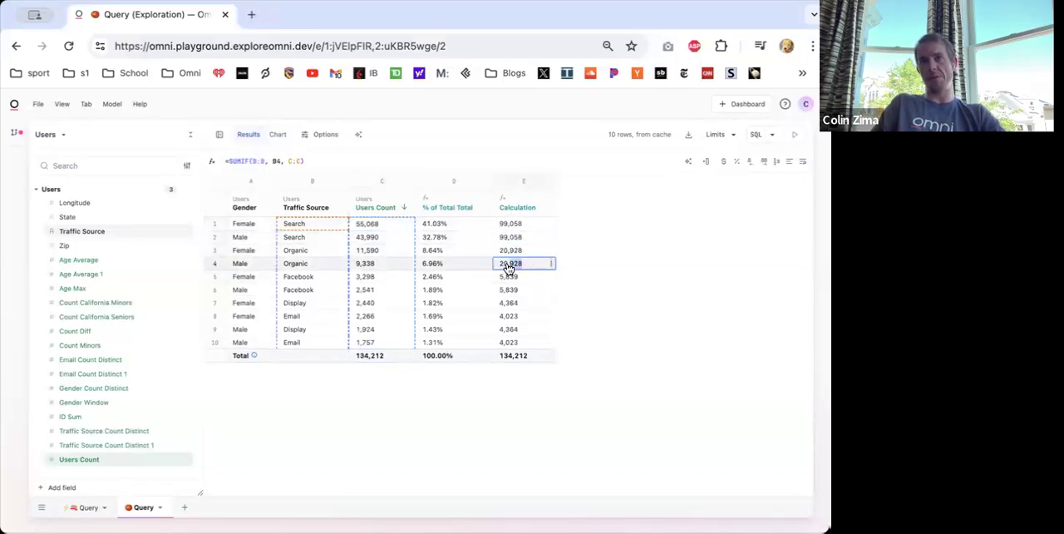
left_click(338, 211)
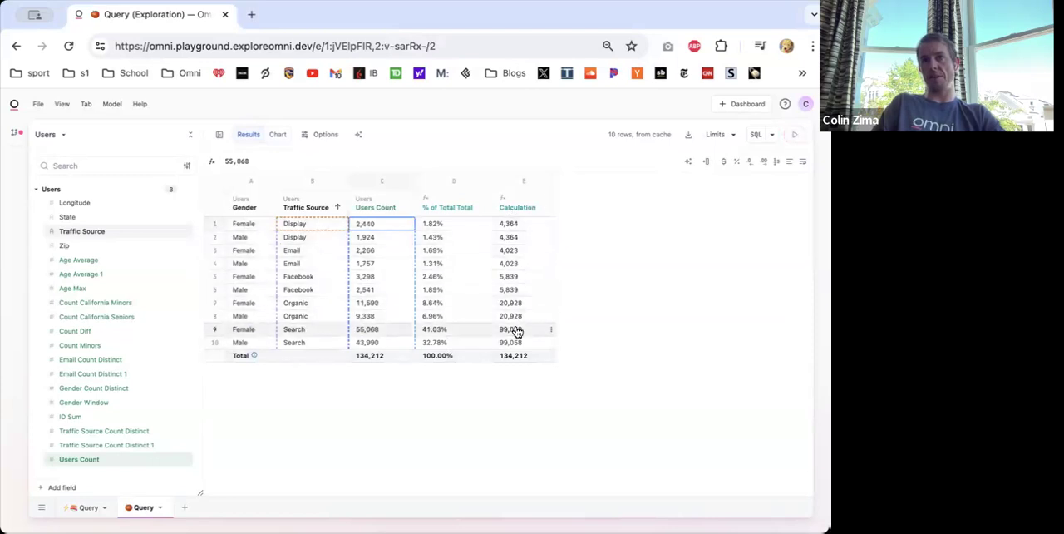
- Edit the Calculation column's formula to =C1/SUMIF(B:B, B1, C:C) so each Users Count is divided by its traffic source total
double_click(506, 204)
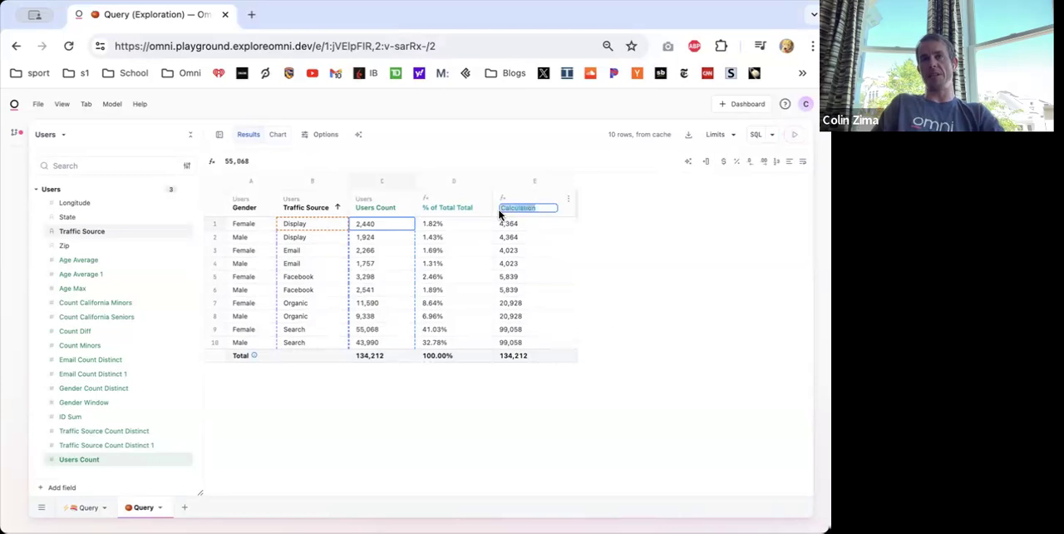
left_click(502, 222)
left_click(230, 161)
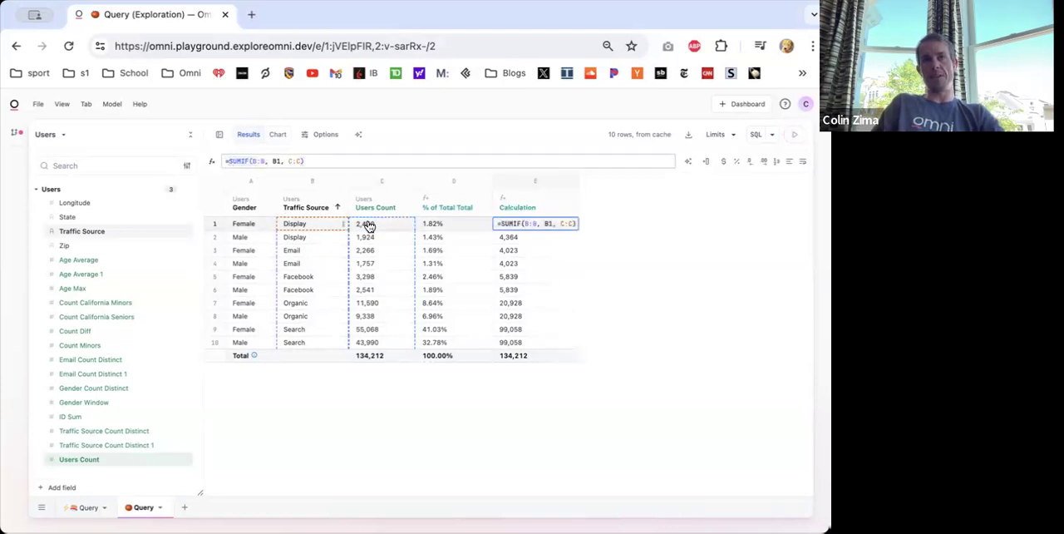
left_click(501, 224)
type("C1/")
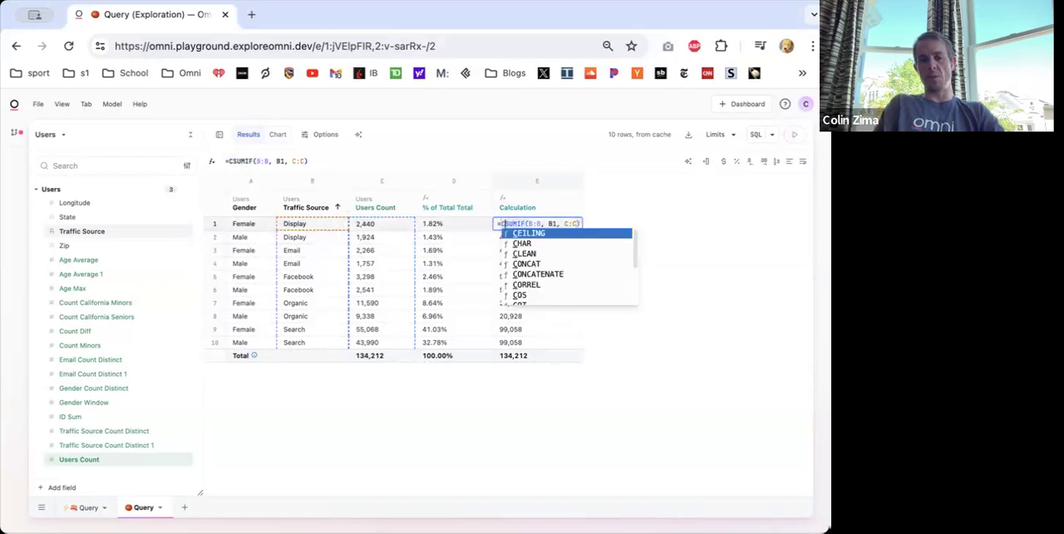
double_click(509, 207)
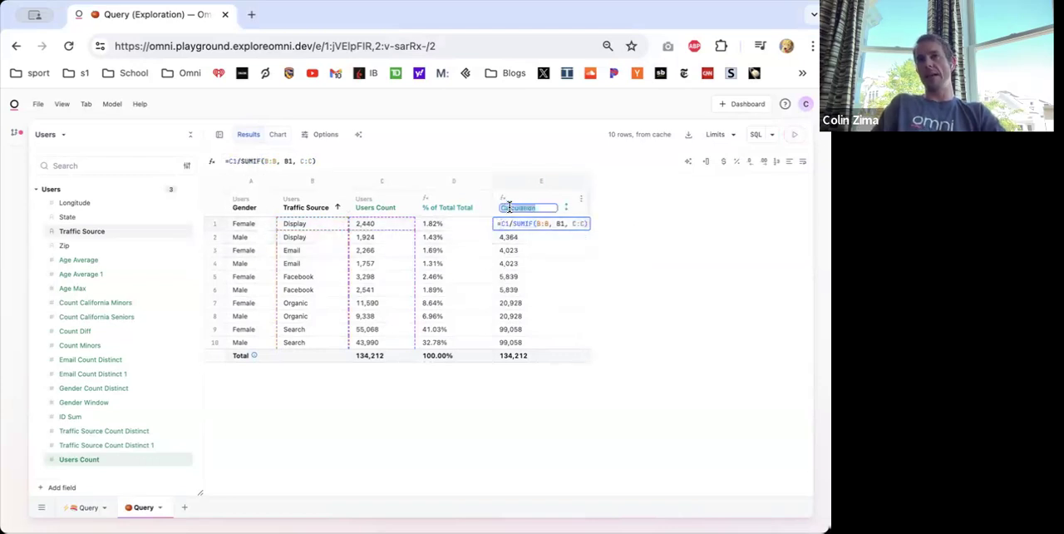
left_click(535, 226)
key("Return")
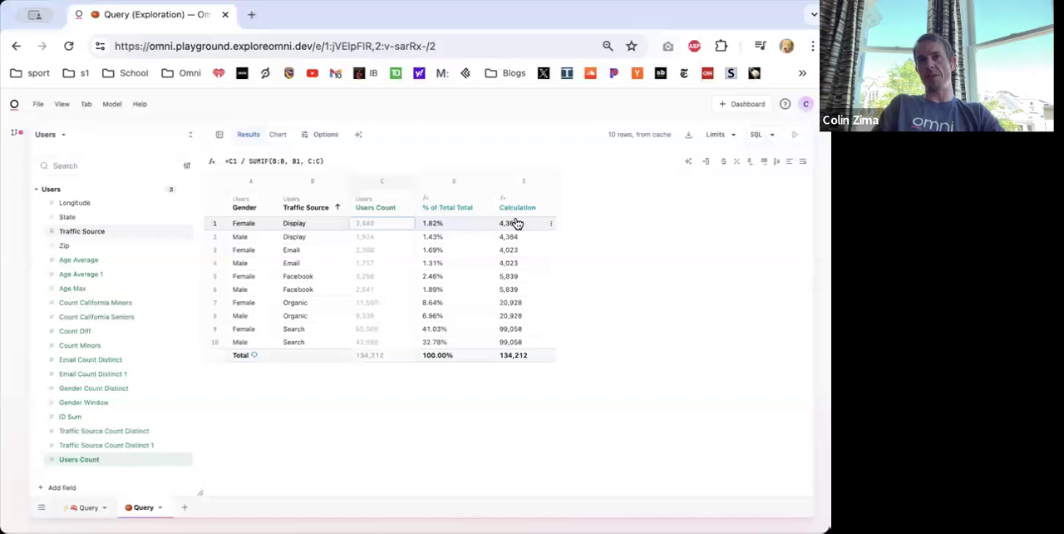
- Format the Calculation column as a percentage and rename it "% of Source"
left_click(511, 224)
left_click(736, 162)
double_click(521, 207)
type("% of Source")
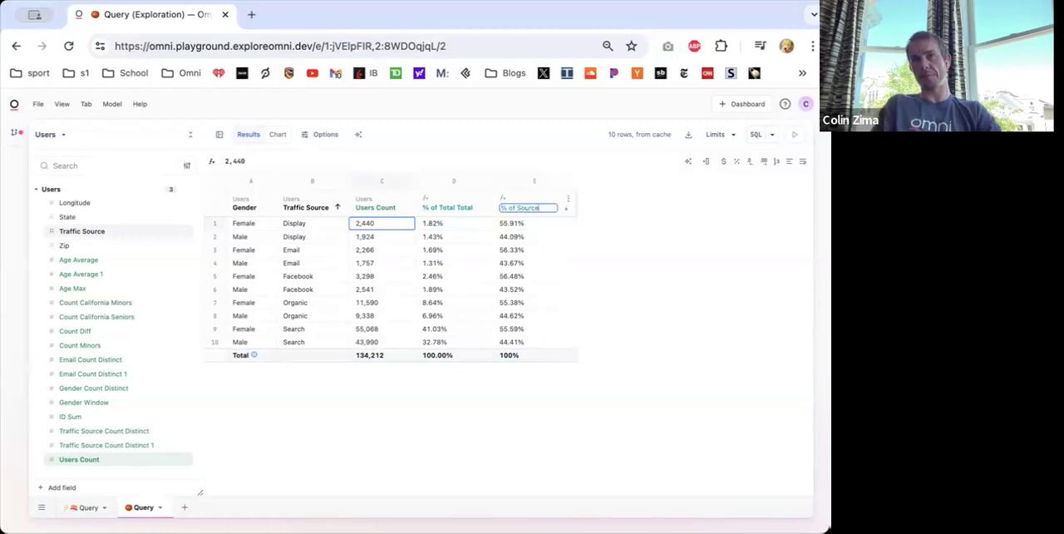
key("Return")
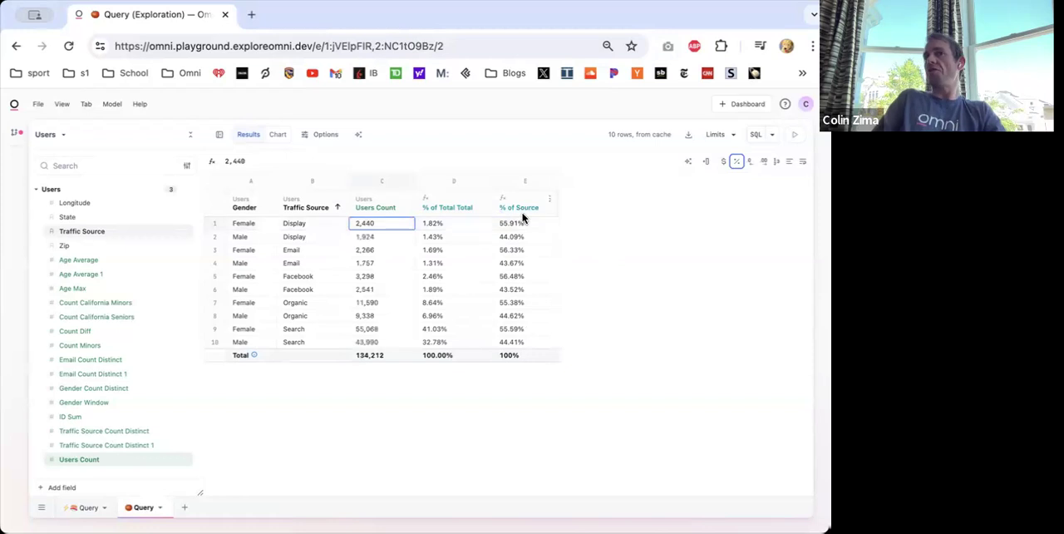
- Copy the % of Source formula and insert a calculation column to the right of % of Source
left_click(522, 222)
left_click_drag(337, 161, 129, 158)
key("ctrl+c")
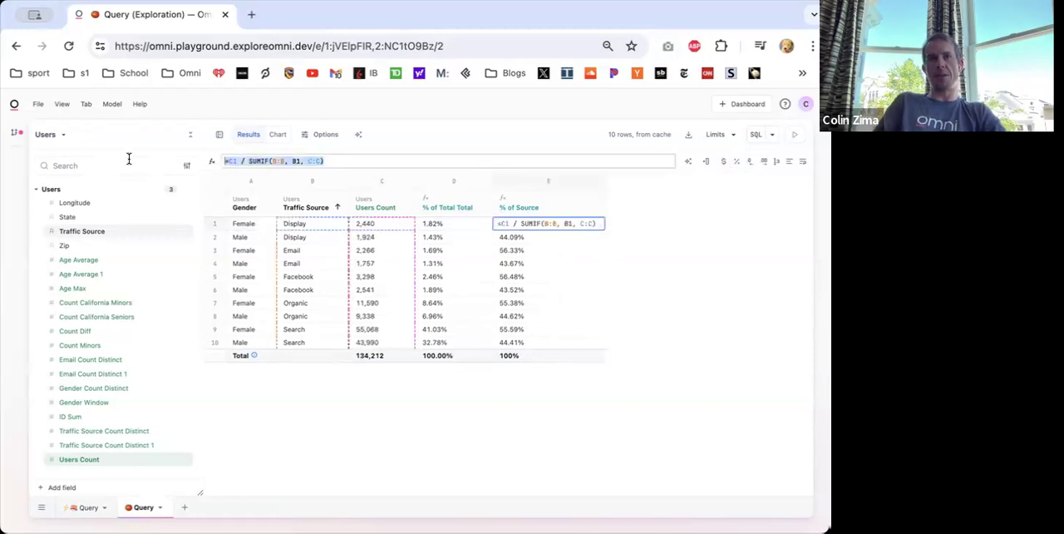
key("Escape")
right_click(531, 206)
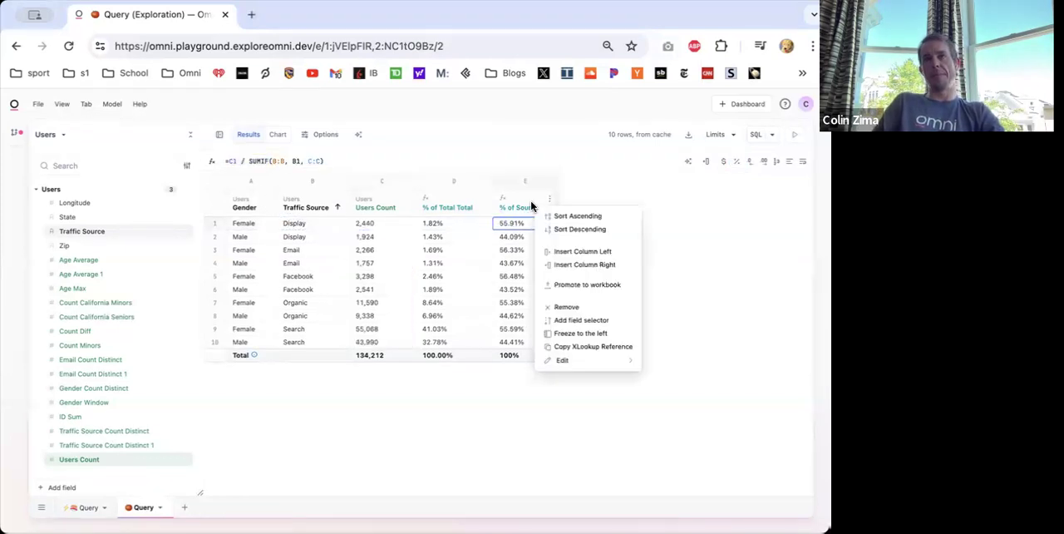
left_click(569, 264)
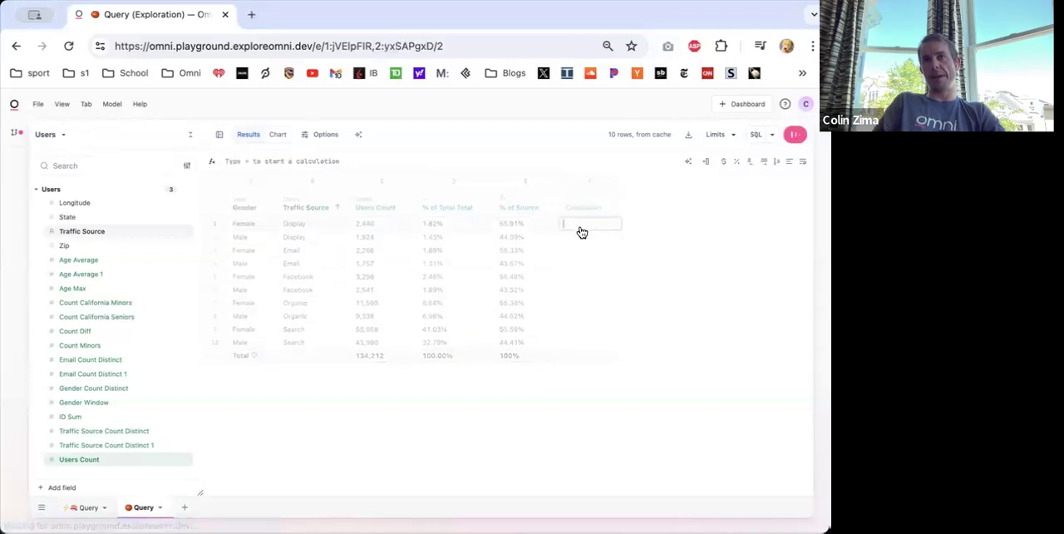
left_click(542, 222)
left_click_drag(344, 158, 310, 157)
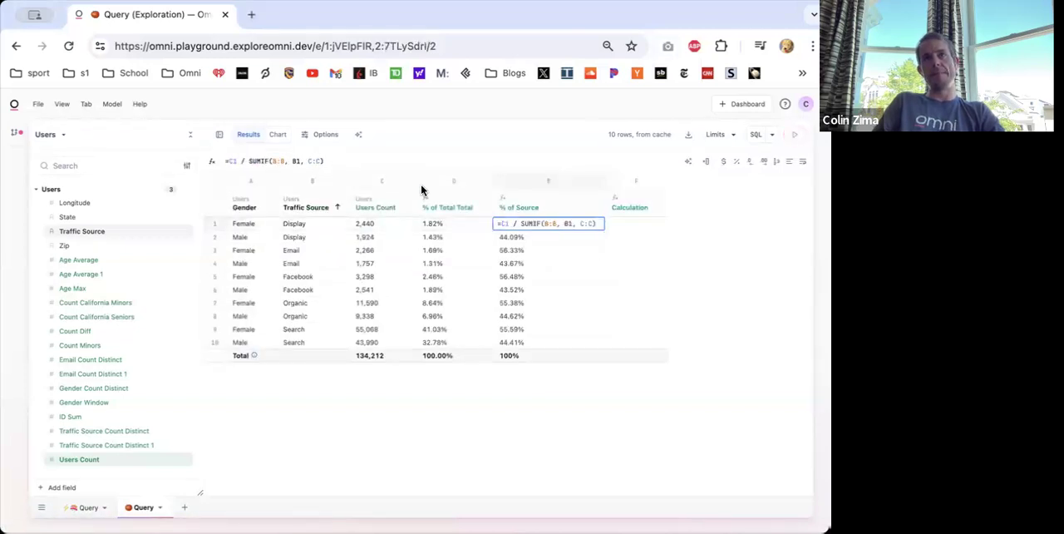
key("Escape")
- Paste the copied formula into the new column, change it to =C1 / SUMIF(A:A, A1, C:C), and format the column as a percentage
left_click(572, 221)
left_click(286, 161)
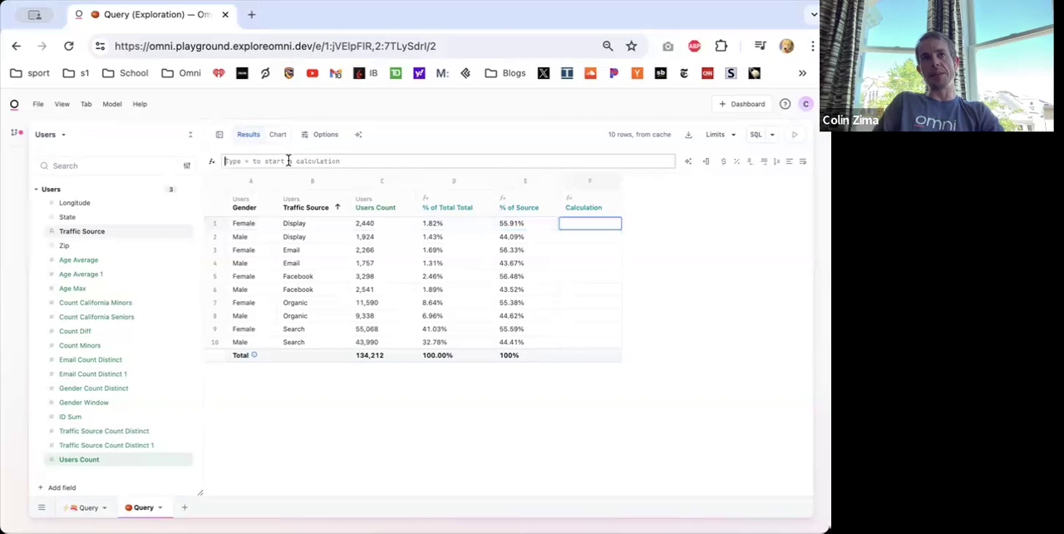
key("ctrl+v")
left_click(276, 162)
key("BackSpace")
type("A")
key("Right")
key("Right")
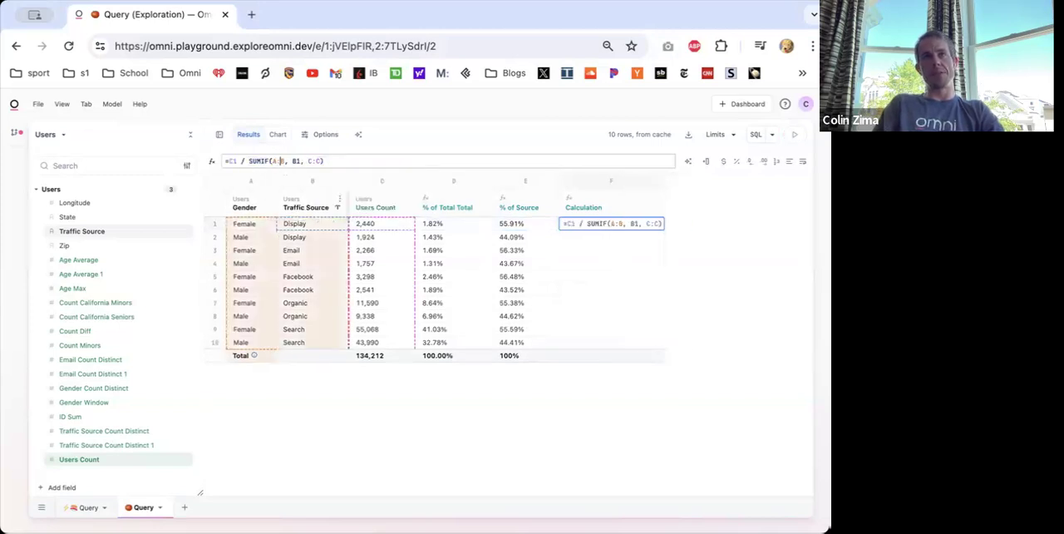
key("BackSpace")
type("A")
key("Right")
key("Right")
key("Right")
key("BackSpace")
type("A")
key("Return")
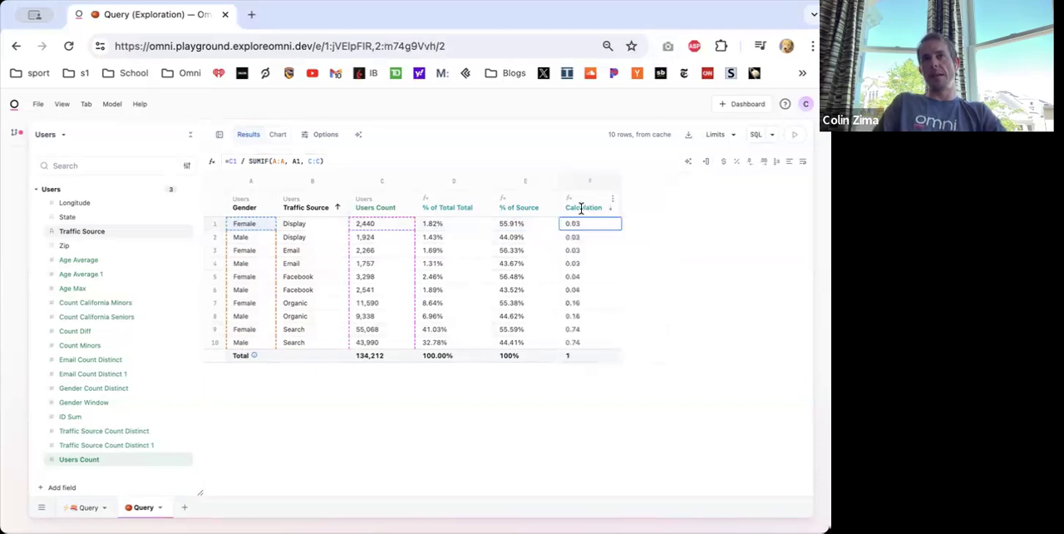
left_click(736, 162)
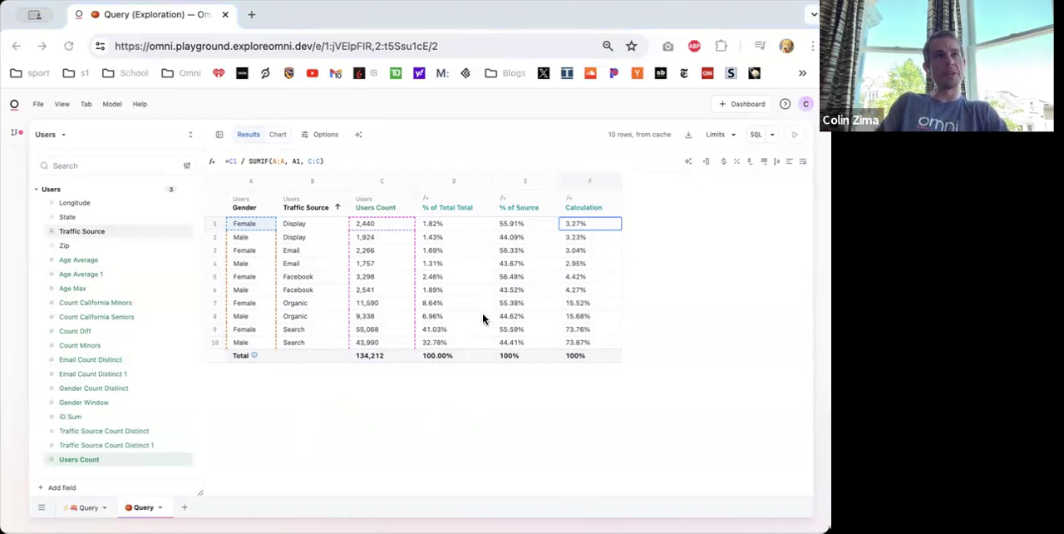
- Open the saved Outliers exploration in a new browser tab
key("ctrl+t")
type("https://omni.playground.exploreomni.dev/e/1:9rFV63kl/1")
key("Return")
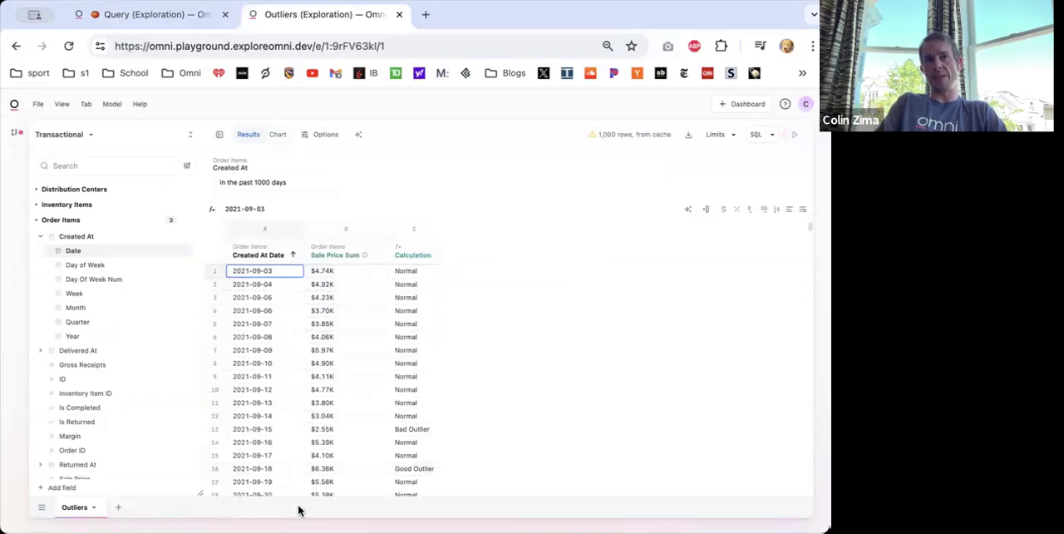
- Compare the outlier formula in the Calculation column across several rows, including rows 5, 10 and 14
left_click(421, 270)
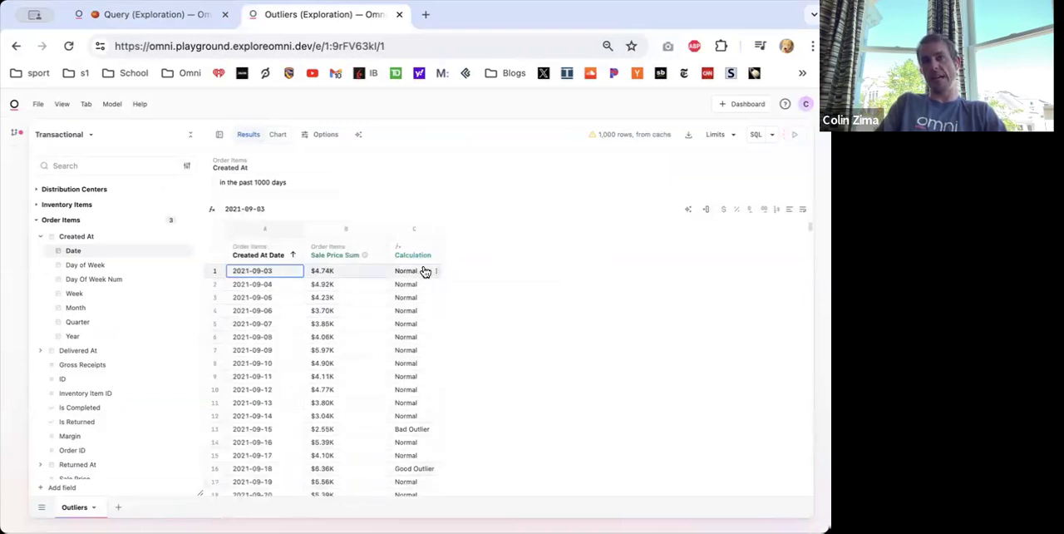
left_click(409, 333)
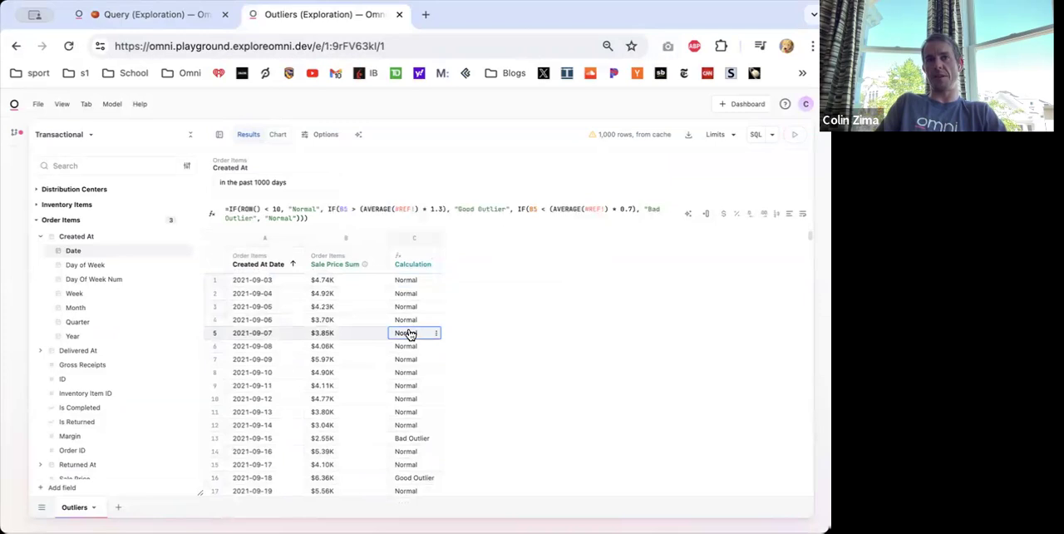
key("Down")
key("Down")
key("Down")
key("Down")
key("Down")
key("Down")
key("Down")
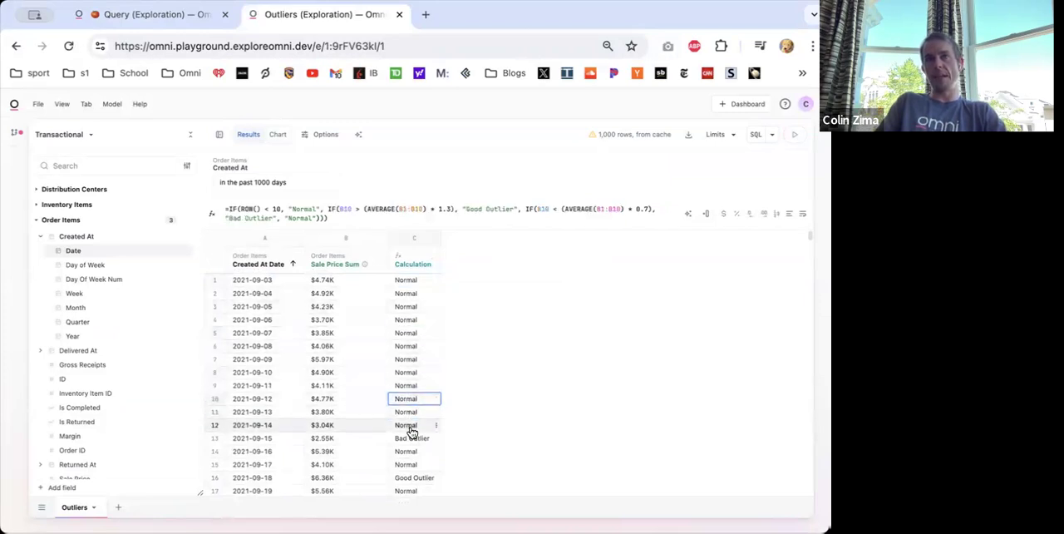
left_click(409, 451)
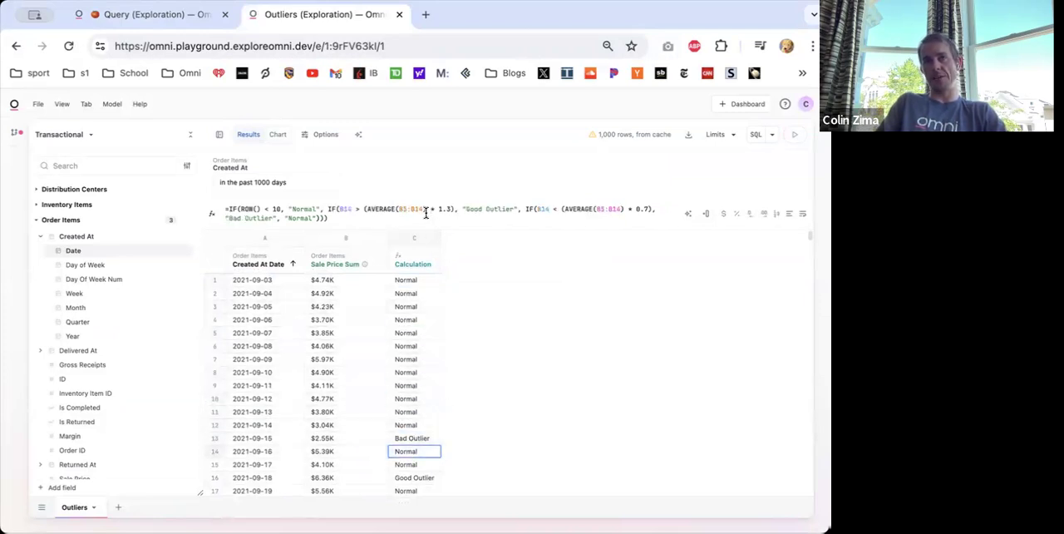
- Examine the ROW and AVERAGE conditions of the nested IF formula in row 14 and view the outlier chart before returning to the results
double_click(423, 452)
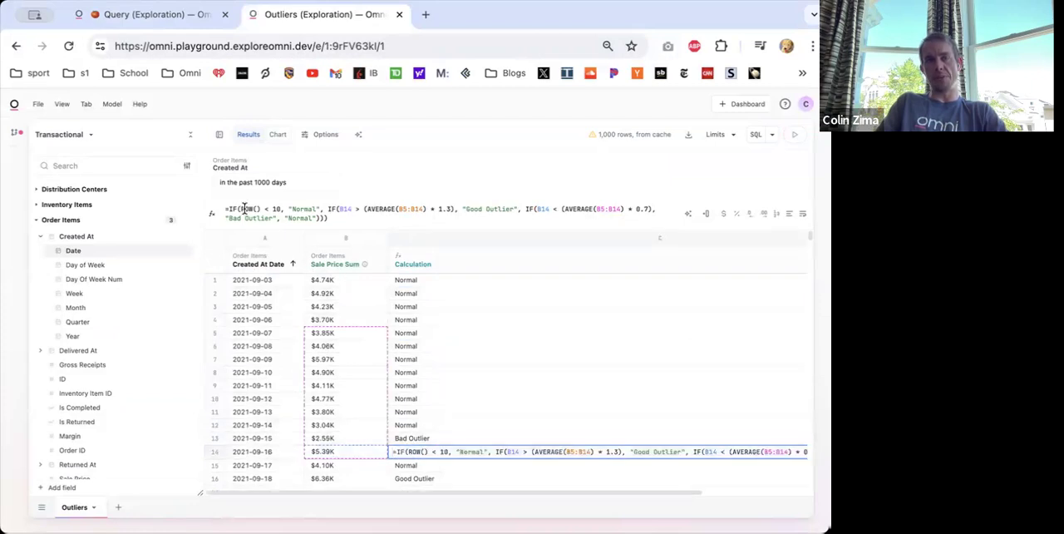
left_click_drag(239, 207, 313, 208)
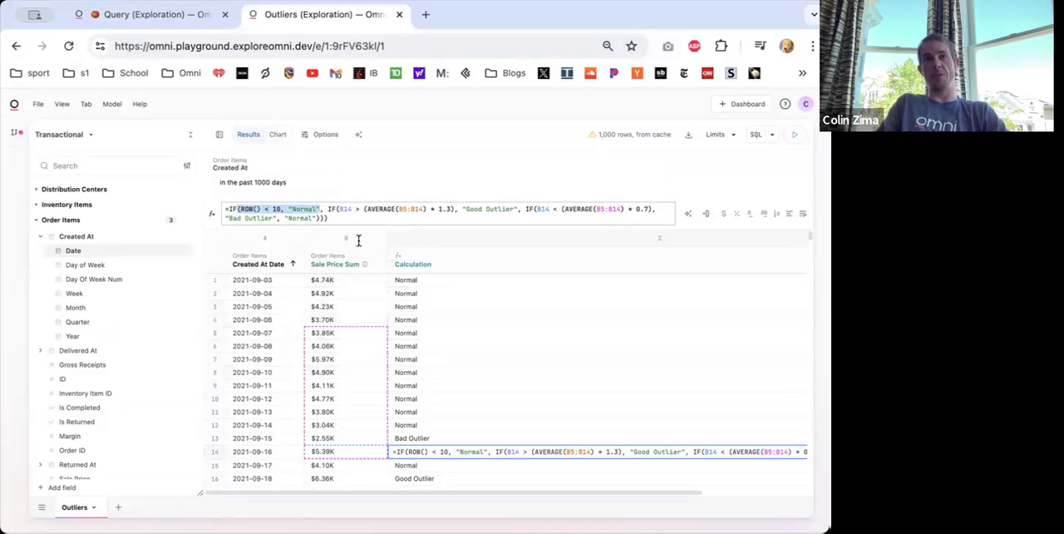
left_click_drag(329, 210, 241, 206)
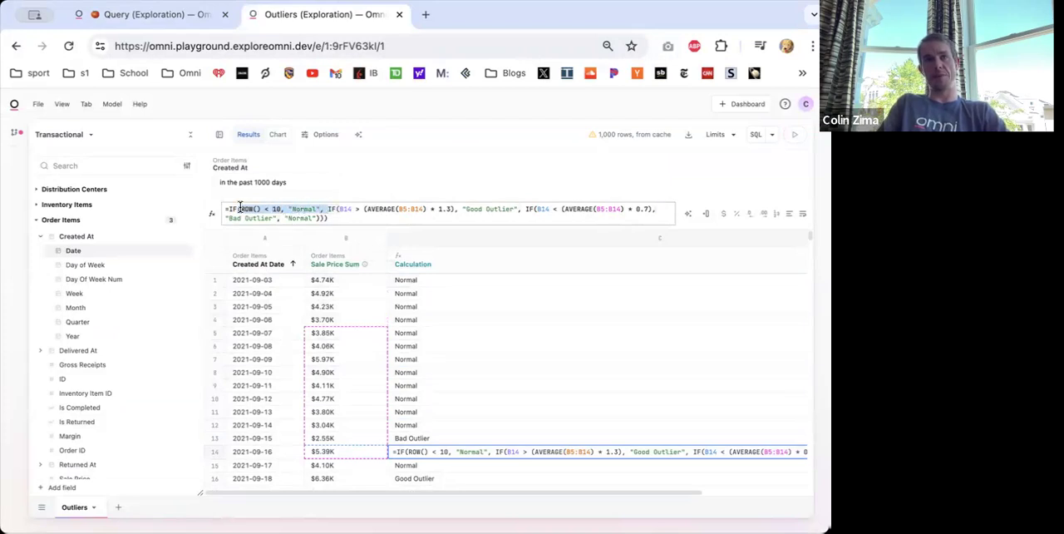
left_click(334, 210)
left_click_drag(328, 210, 456, 205)
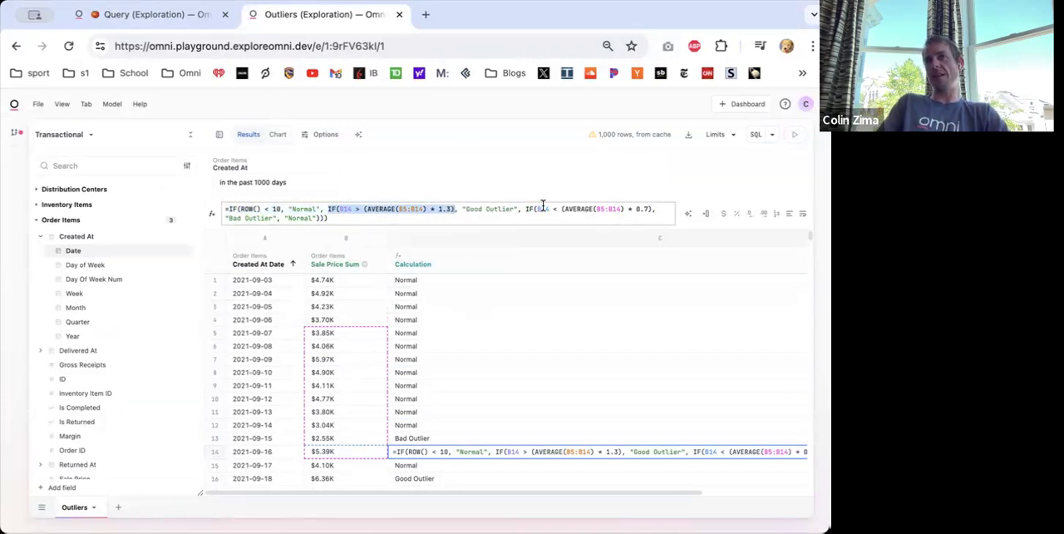
left_click(395, 211)
key("Escape")
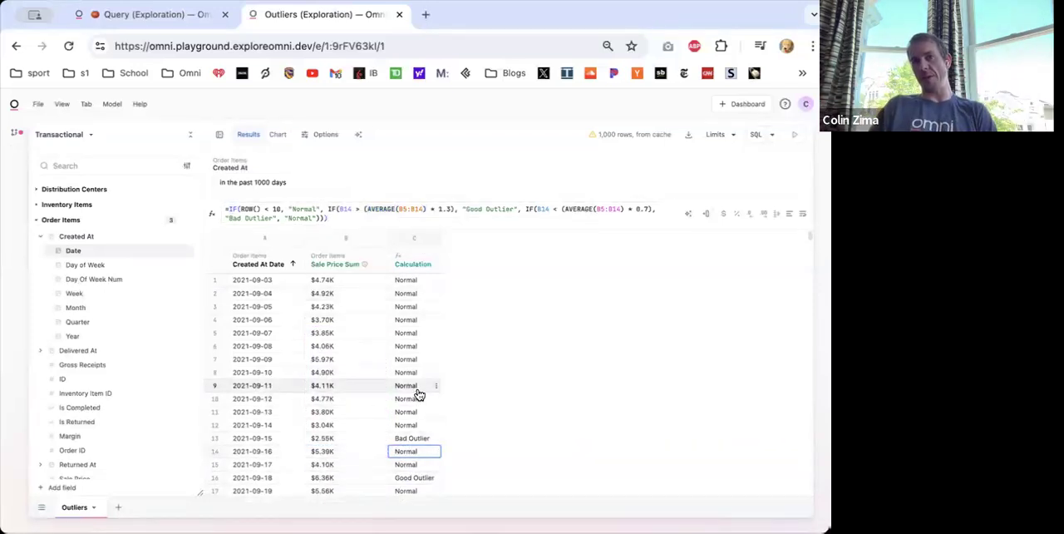
left_click(278, 137)
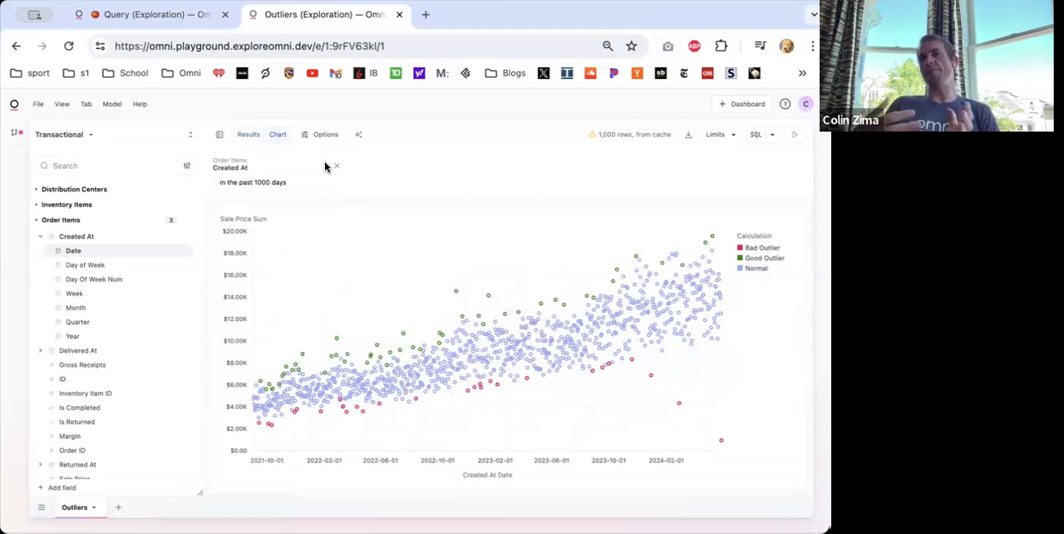
left_click(247, 134)
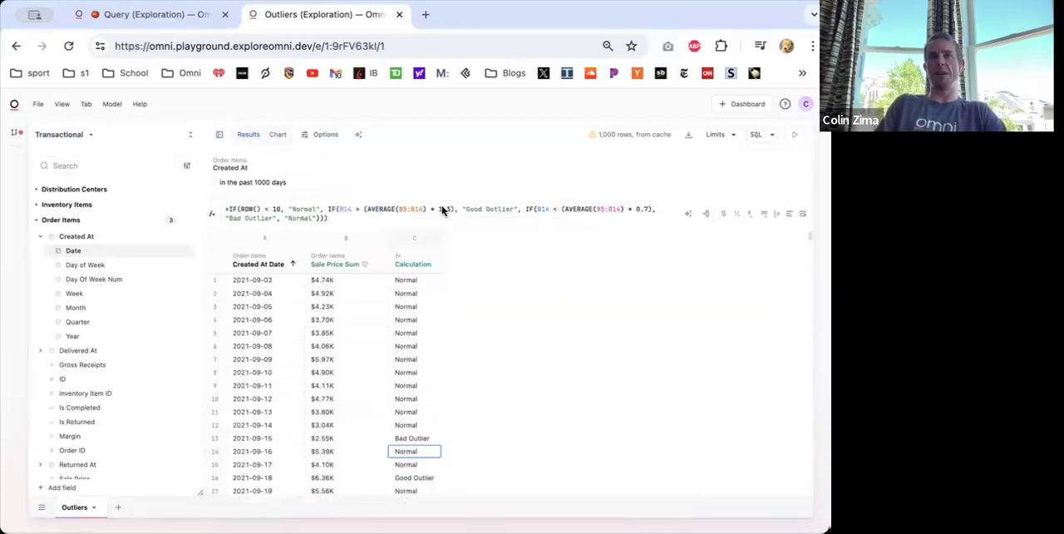
- Remove the outlier Calculation column and insert an empty calculation column to the right of Sale Price Sum
right_click(411, 262)
left_click(447, 332)
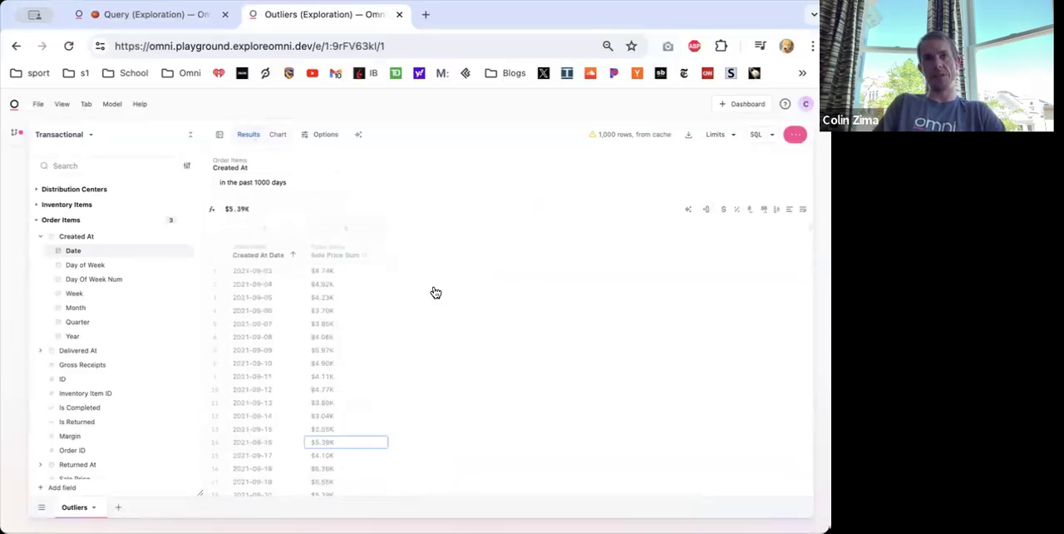
right_click(315, 252)
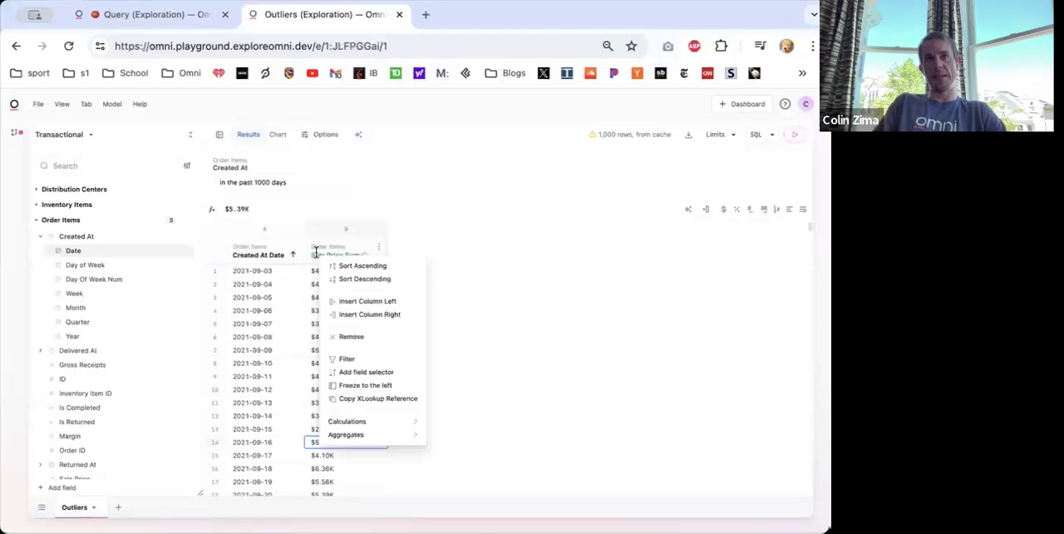
left_click(357, 314)
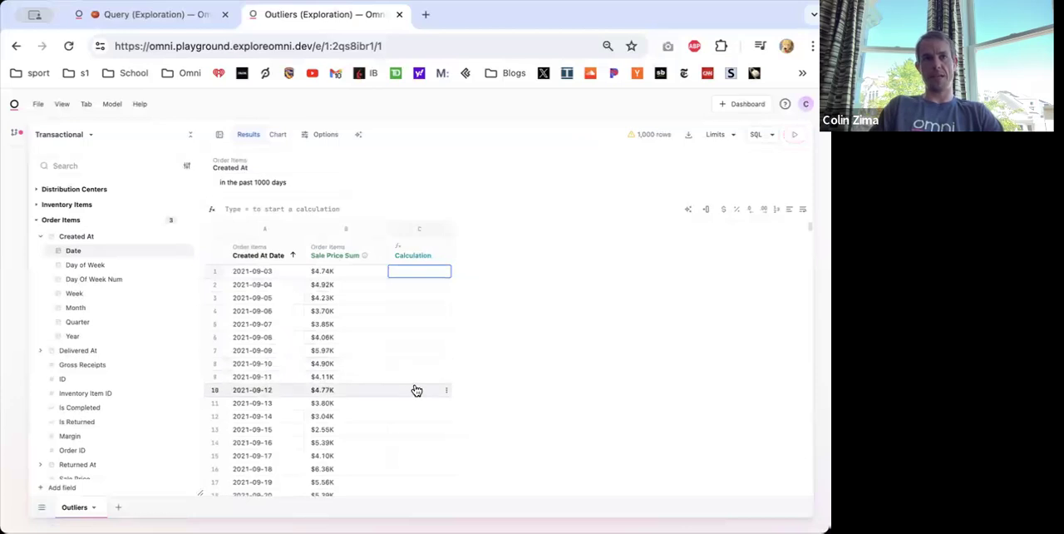
- Enter =AVERAGE(B2:B6) in row 6 of the new column to calculate a five-row rolling average of Sale Price Sum
left_click(414, 338)
left_click(415, 338)
type("=average(")
left_click(338, 342)
left_click_drag(337, 337, 326, 285)
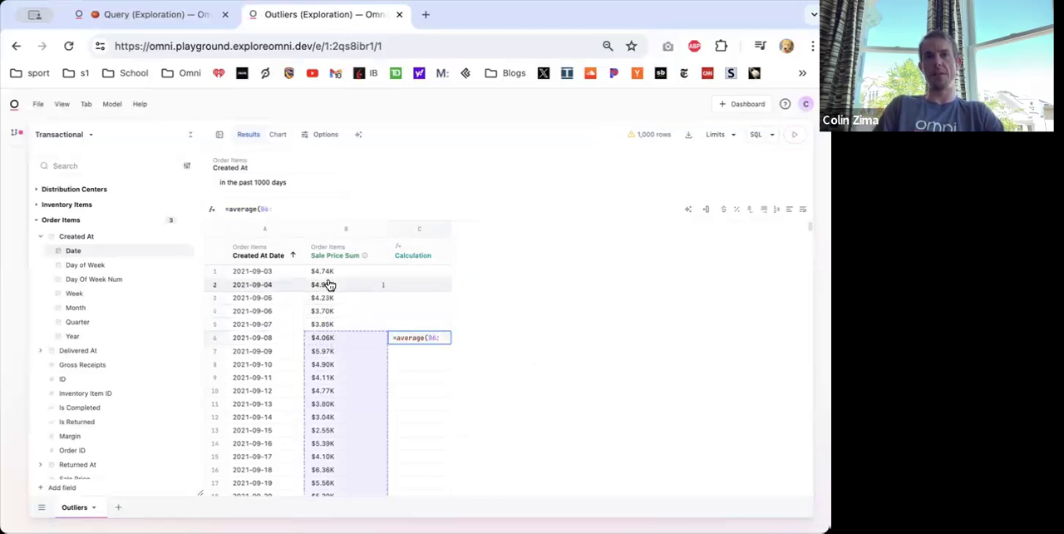
key("Return")
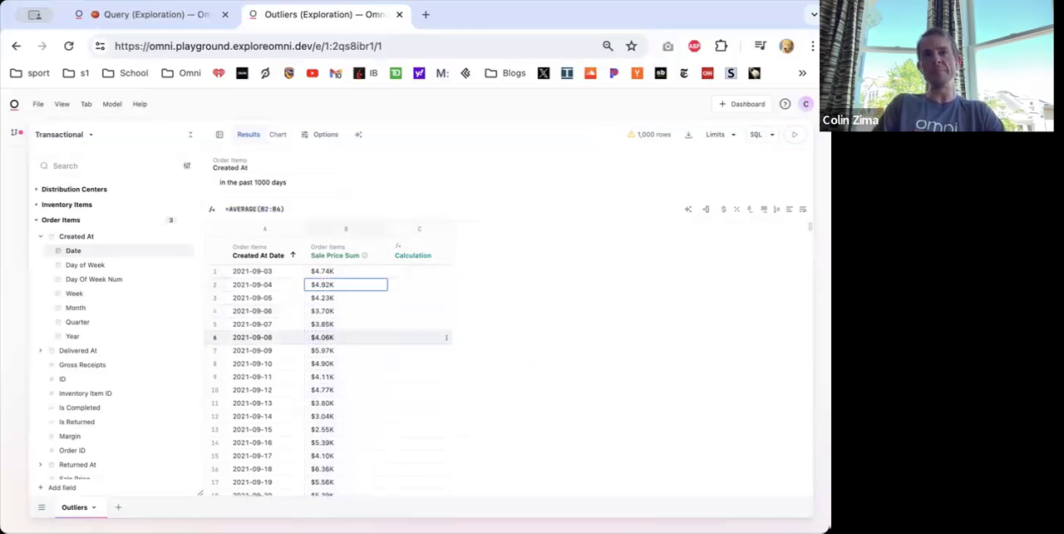
- Insert a calculation column to the right of the rolling average and enter =B1-C1 in its first row
right_click(415, 257)
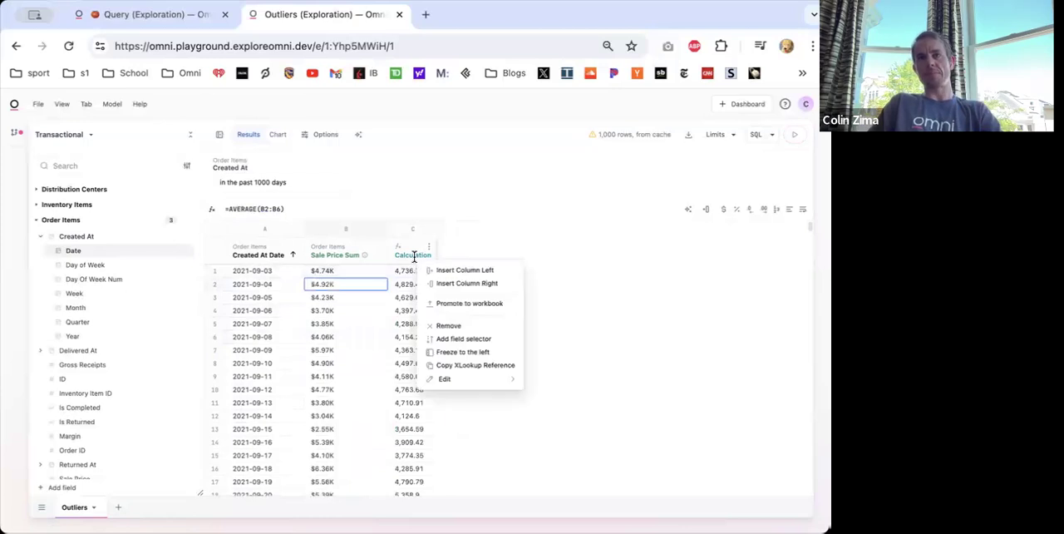
left_click(474, 284)
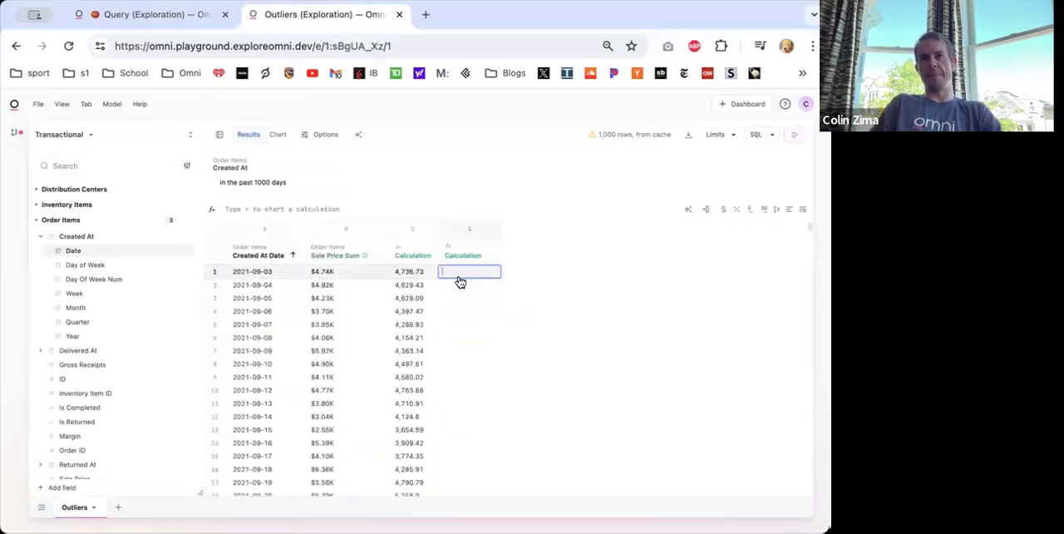
type("=")
left_click(335, 275)
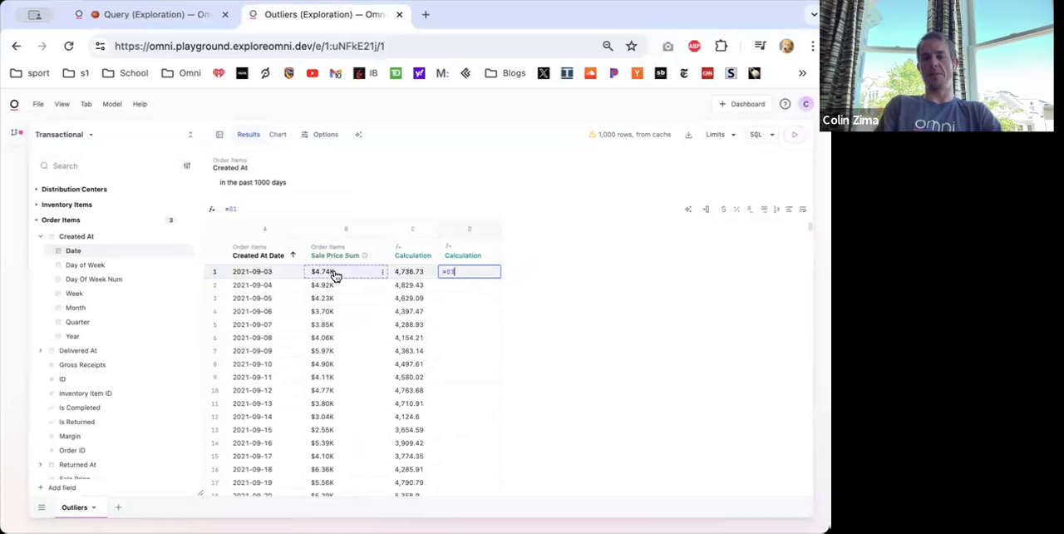
type("-")
left_click(399, 274)
key("Return")
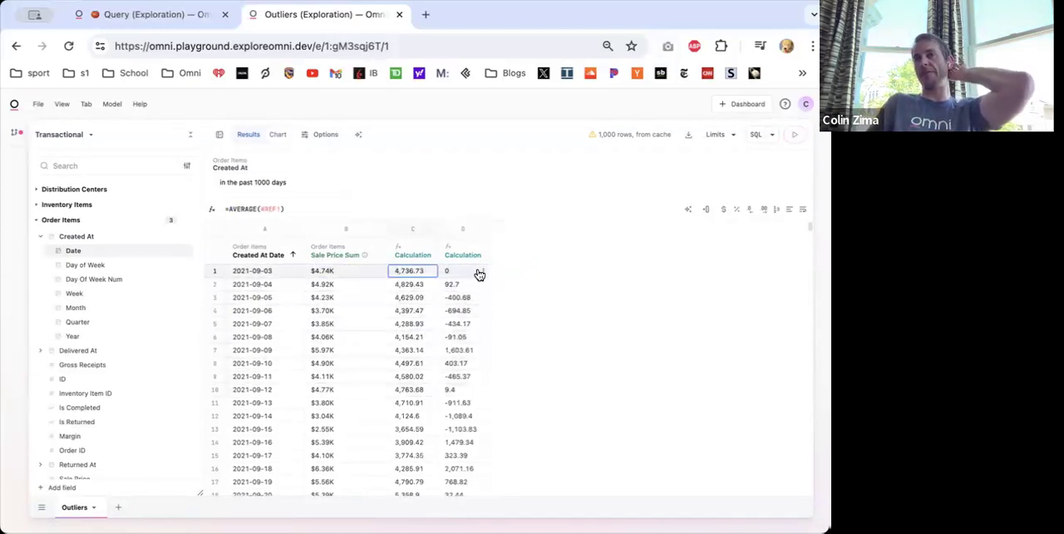
- Extend the row 9 difference formula to =B9 - C9 > 0 and view the query's chart
left_click(465, 376)
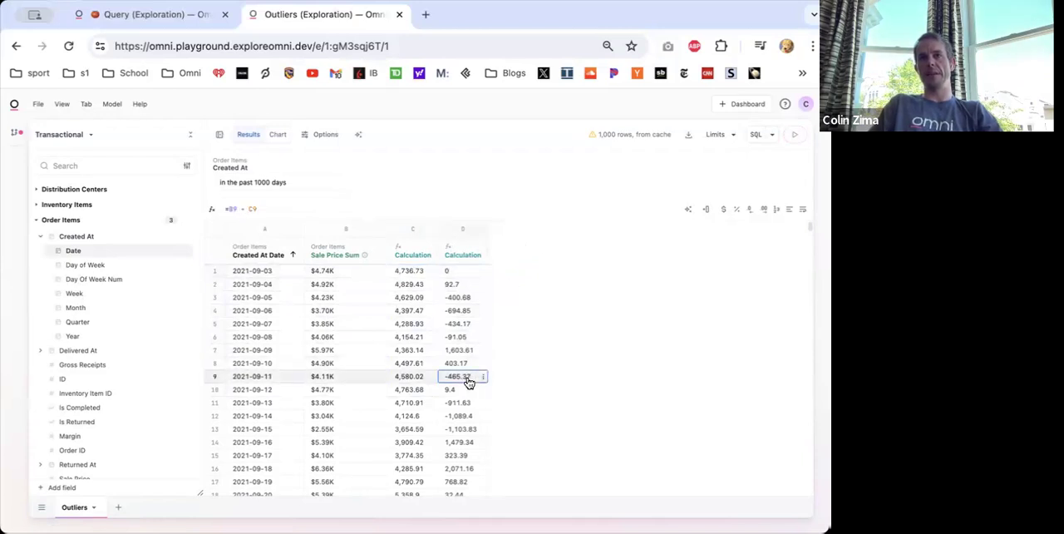
left_click(266, 211)
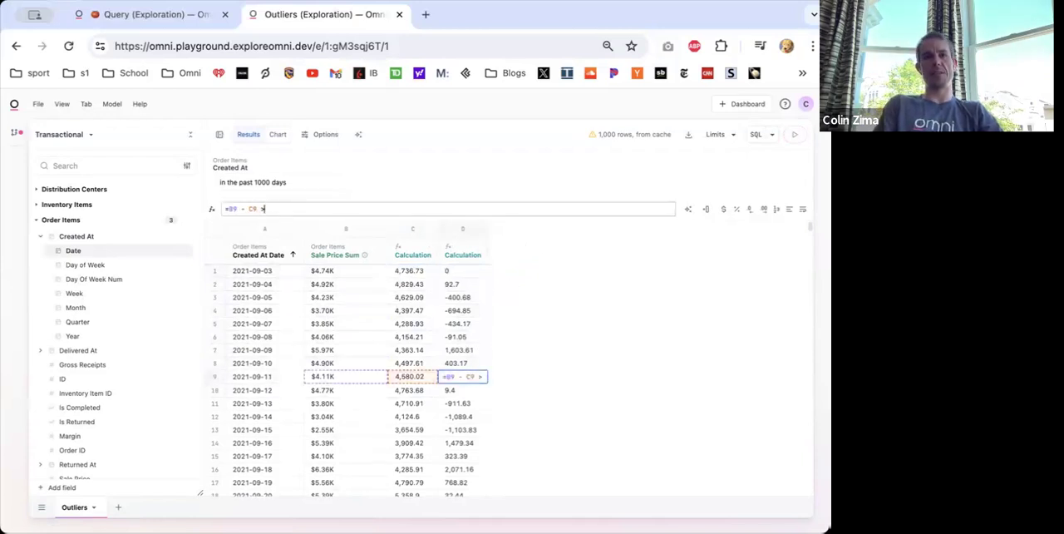
type("> 0")
key("Return")
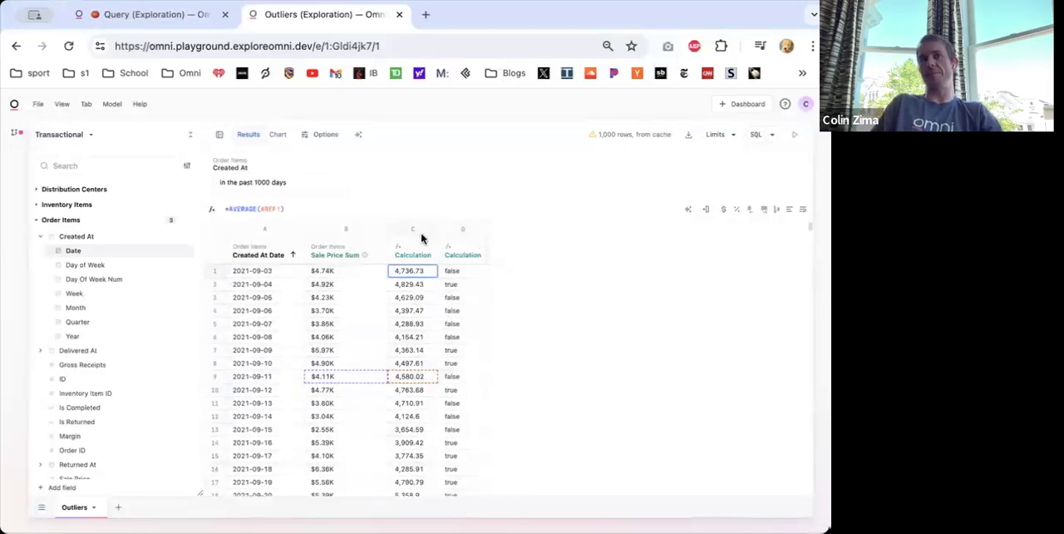
left_click(278, 136)
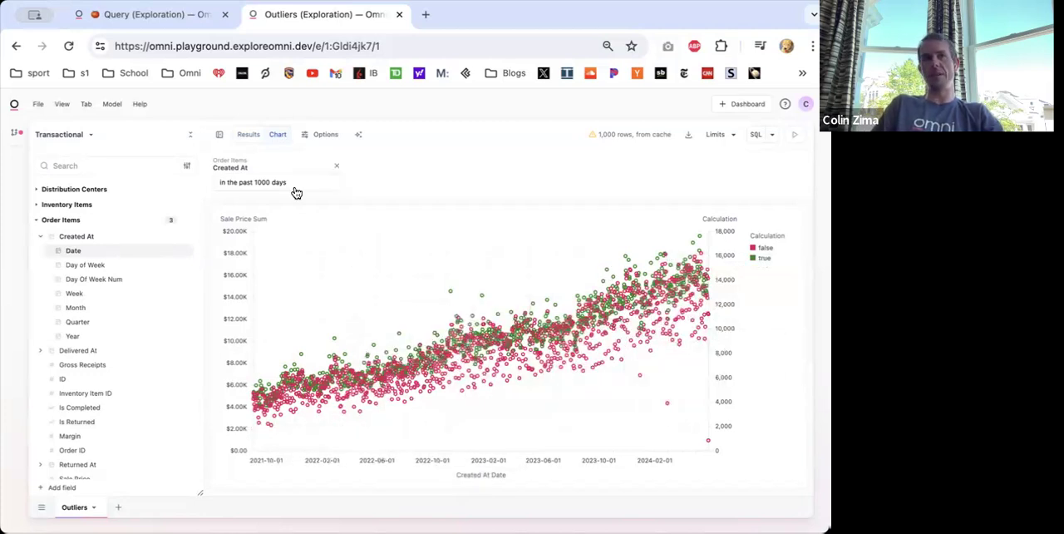
- Return to the results and set the Created At filter to the past 20 days
left_click(249, 135)
left_click(251, 255)
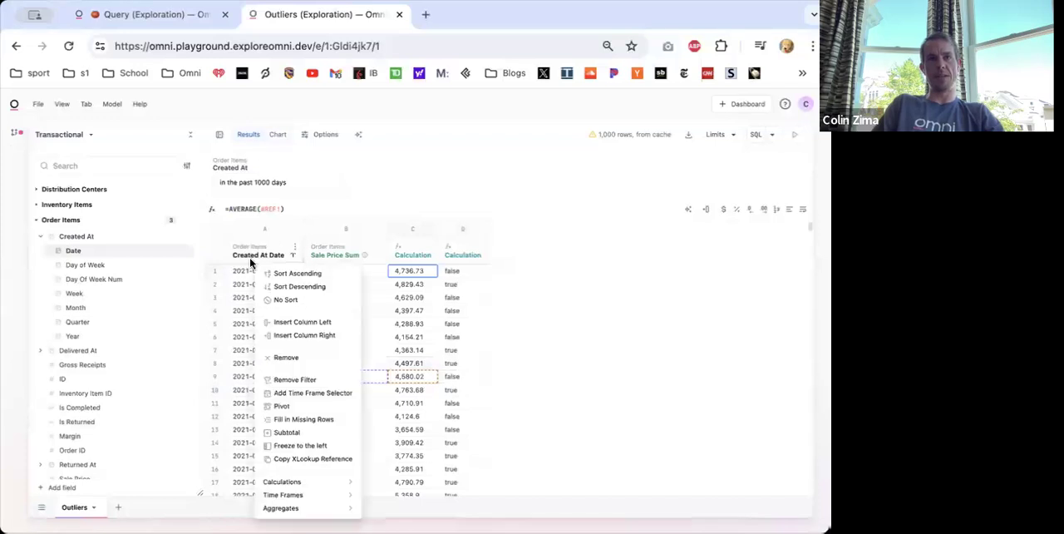
left_click(269, 177)
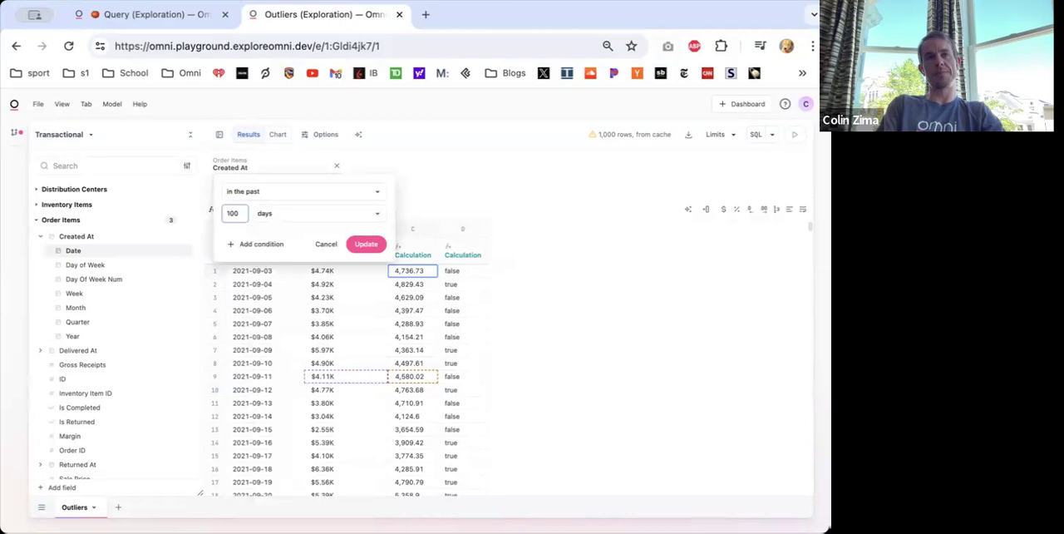
left_click(362, 244)
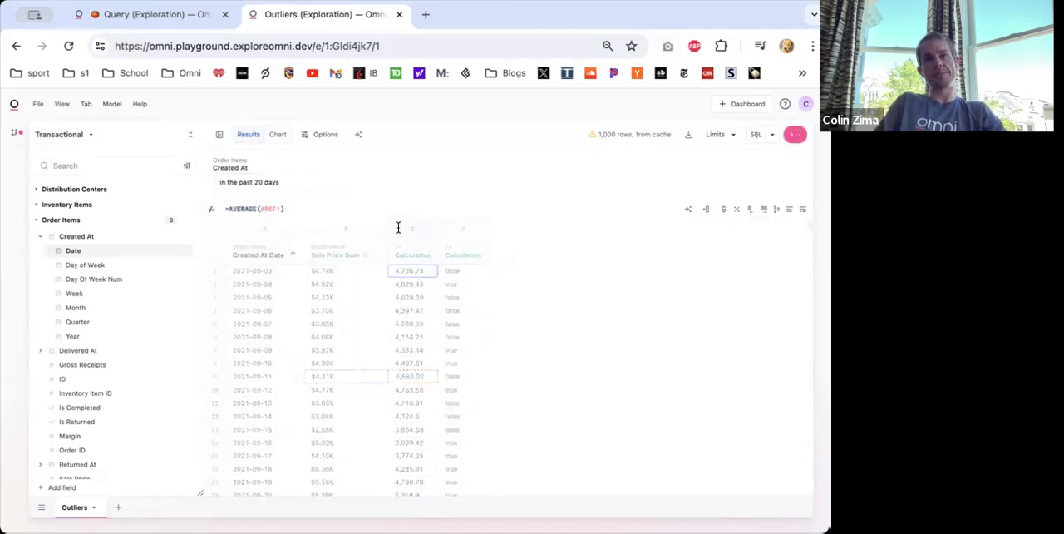
- Change the chart to a column chart and remove Calculation (1) from its right axis
left_click(278, 134)
left_click(320, 135)
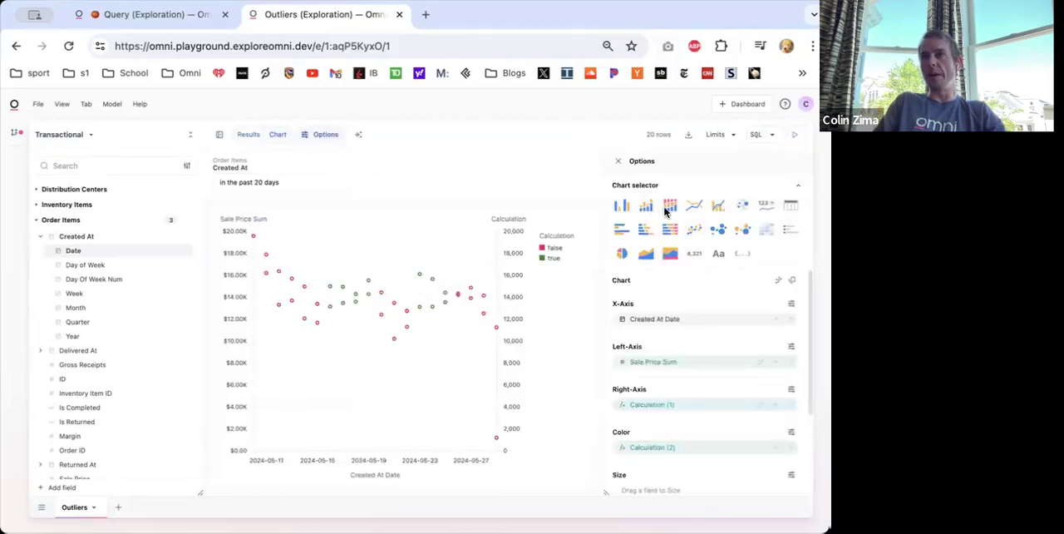
left_click(622, 206)
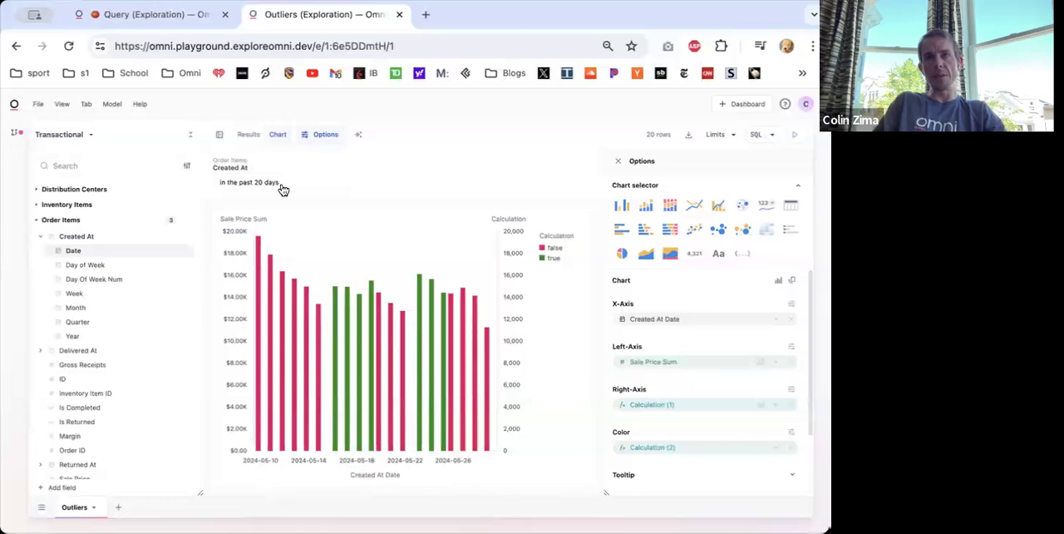
left_click(792, 407)
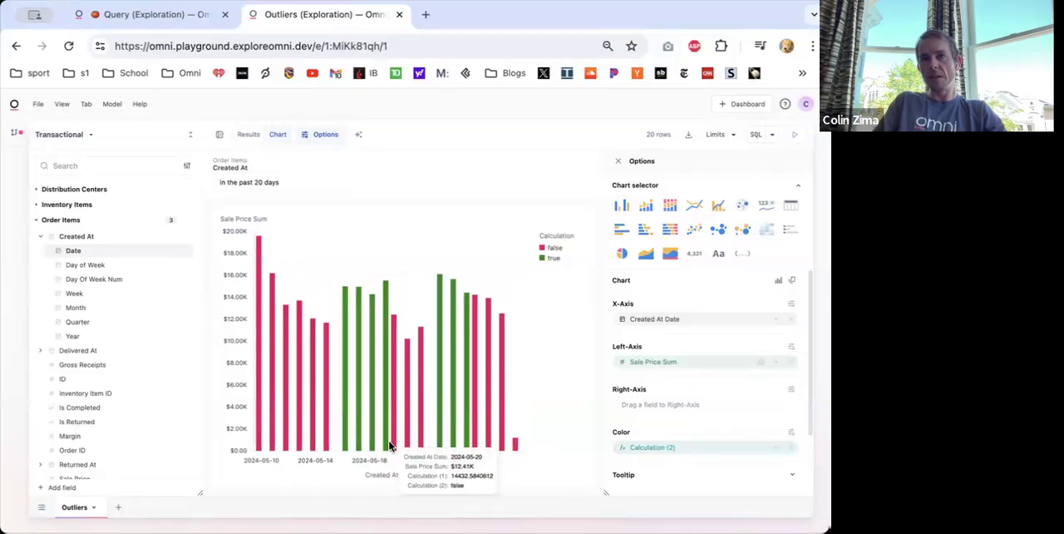
- Compare the rolling average and true/false columns in the results table with the column chart
left_click(255, 141)
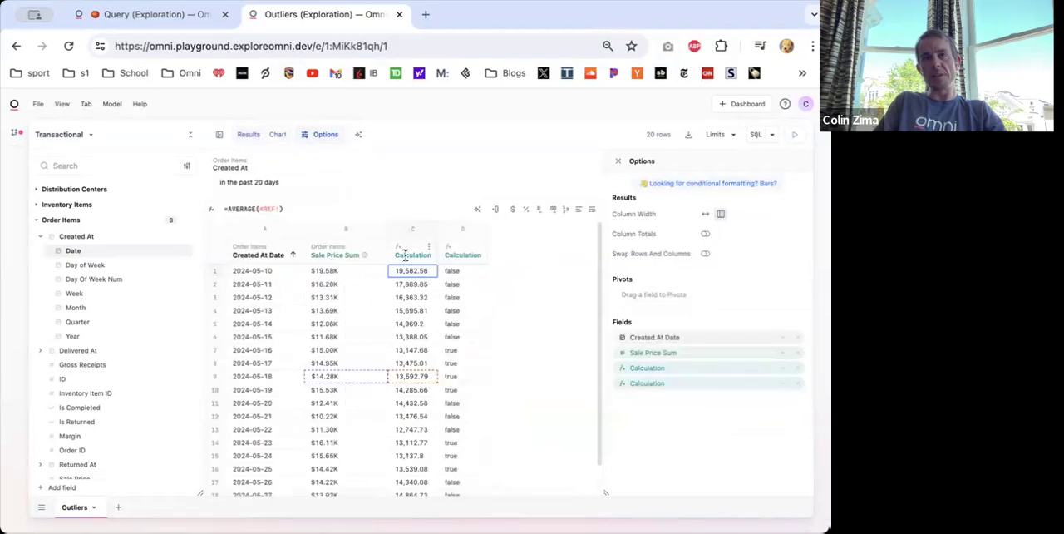
left_click(277, 135)
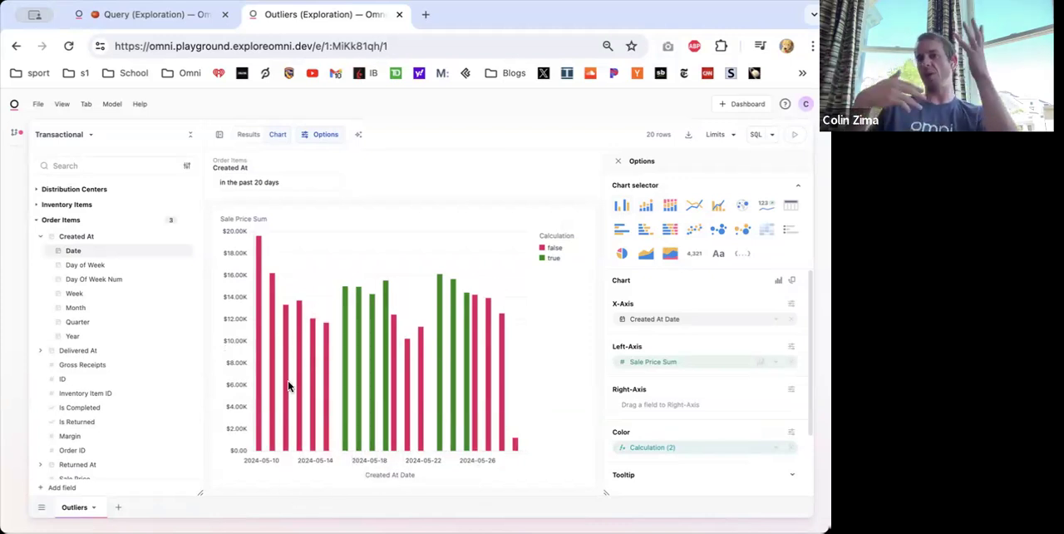
left_click(242, 135)
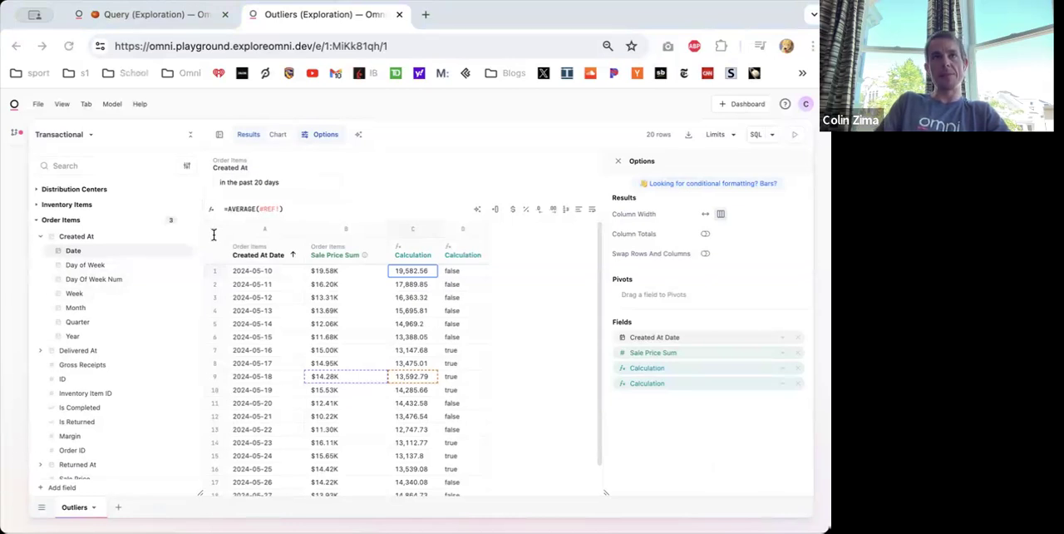
- Open the copied Order Transactions query link in a new browser tab
key("super+t")
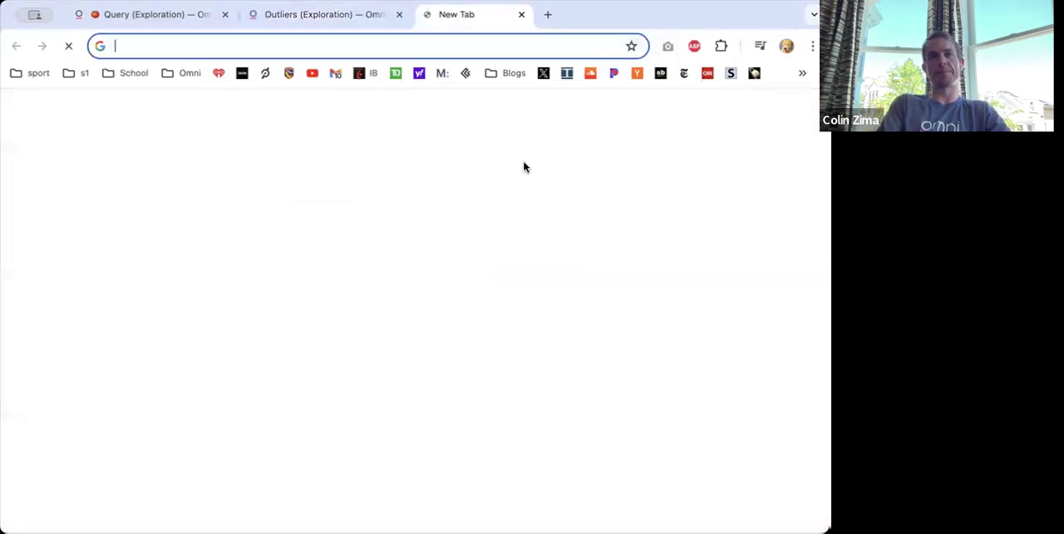
type("https://omni.playground.exploreomni.dev/e/1:RkVwUwno/1")
key("Return")
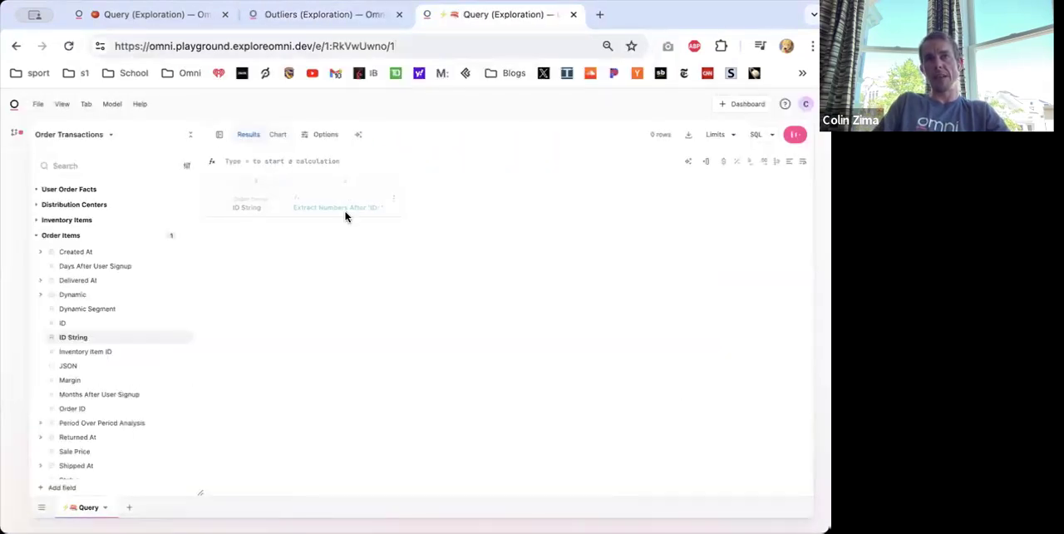
- Remove the Extract Numbers After 'ID: ' calculation column from the query
right_click(335, 204)
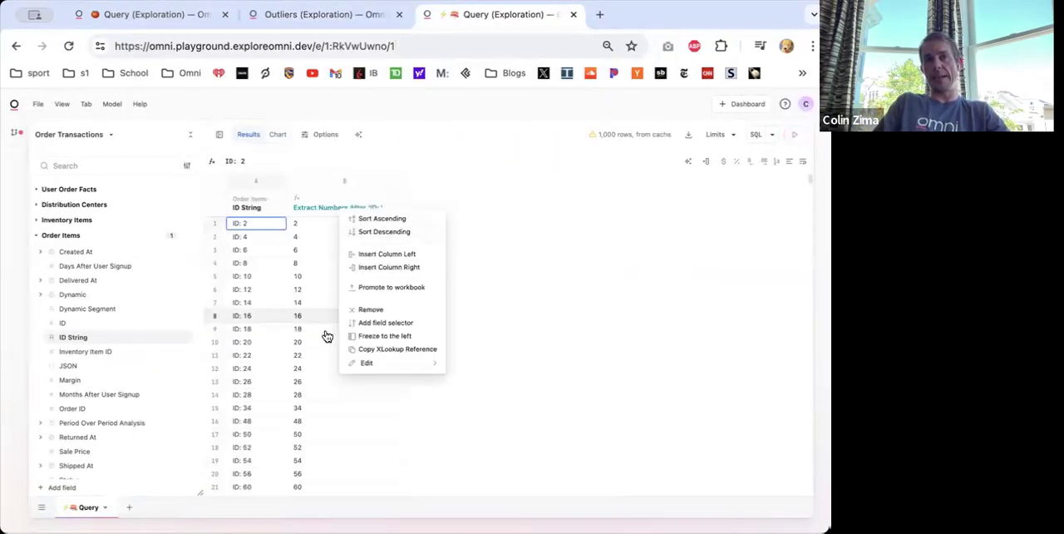
left_click(524, 220)
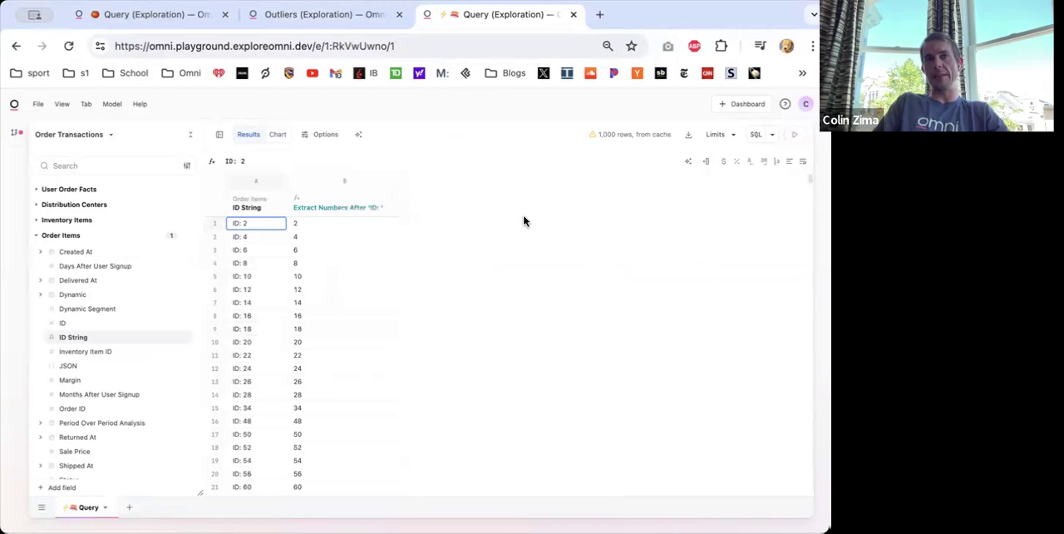
right_click(349, 207)
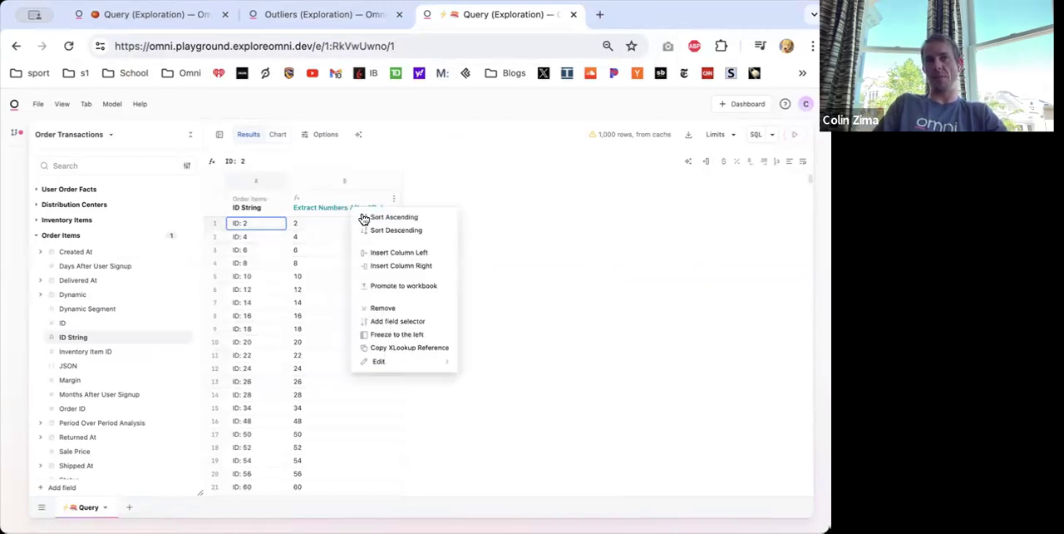
left_click(383, 307)
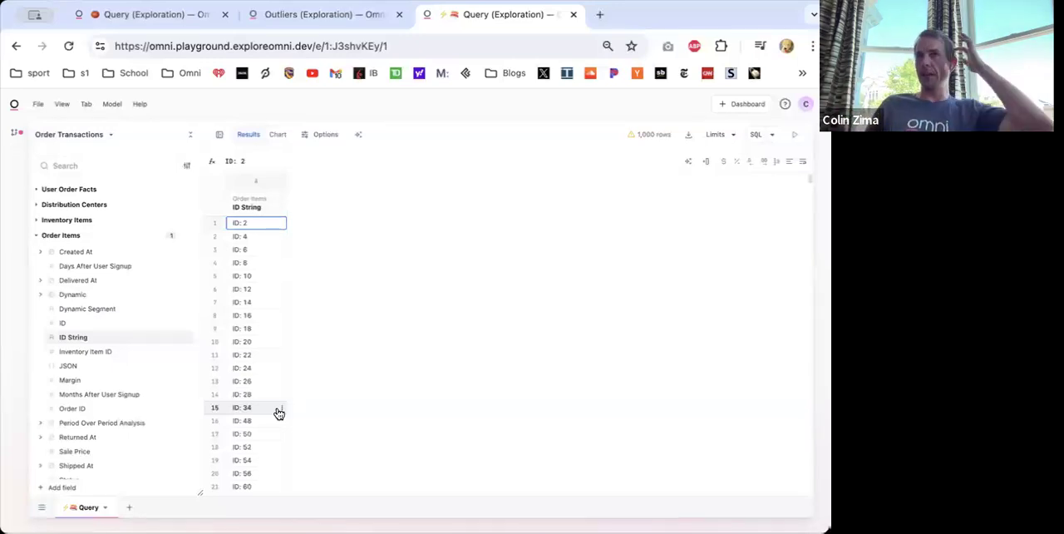
- Insert a calculation column to the right of ID String and enter =FIND(" ", A1) in its first row
left_click(283, 222)
left_click(329, 275)
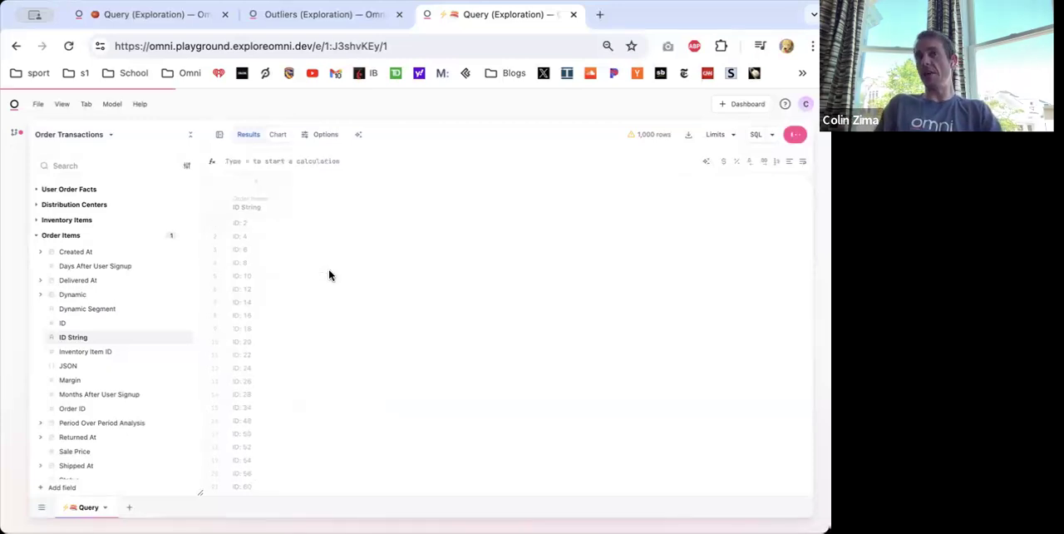
type("=")
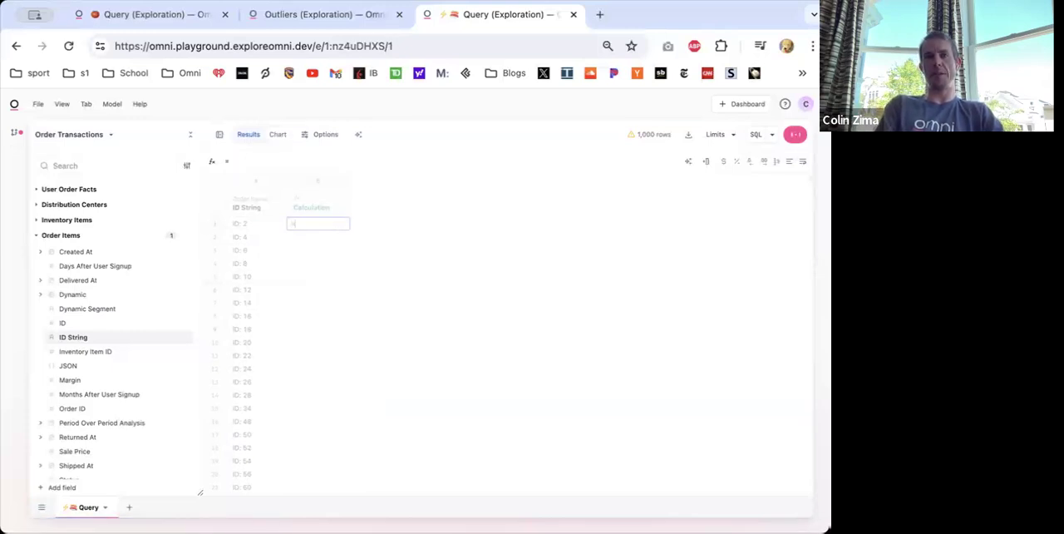
type("su")
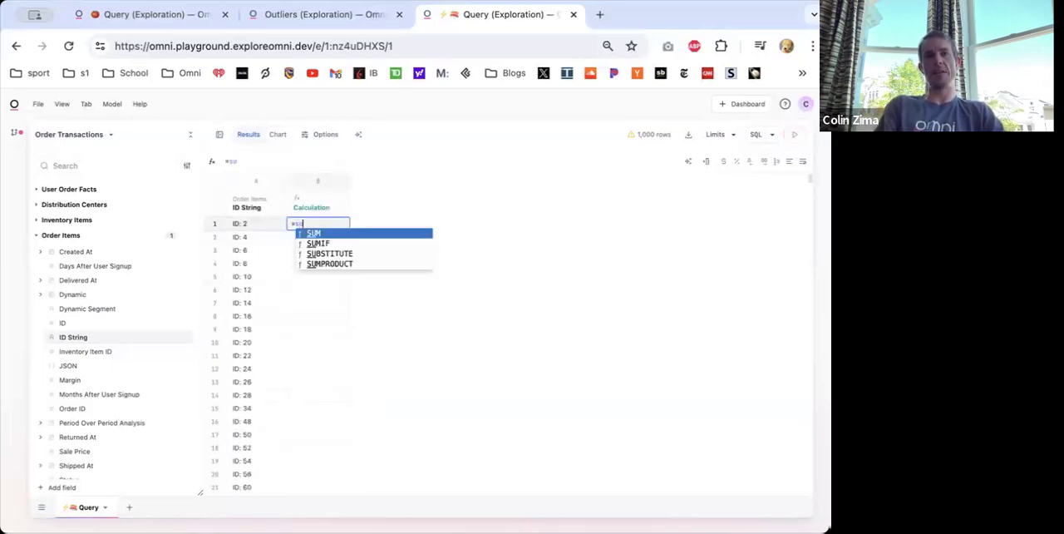
key("BackSpace")
key("BackSpace")
type("fin(")
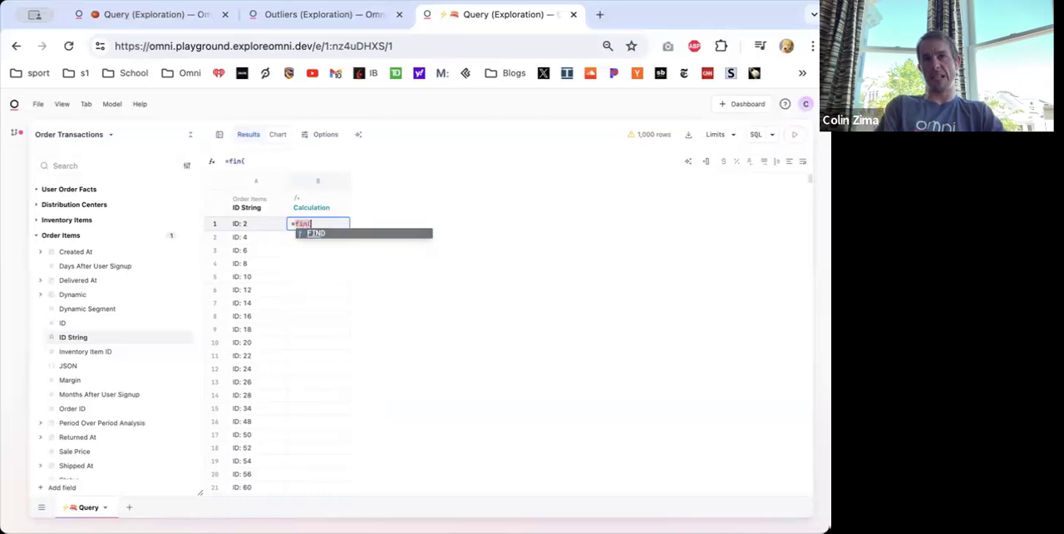
key("BackSpace")
type("d(\" \",")
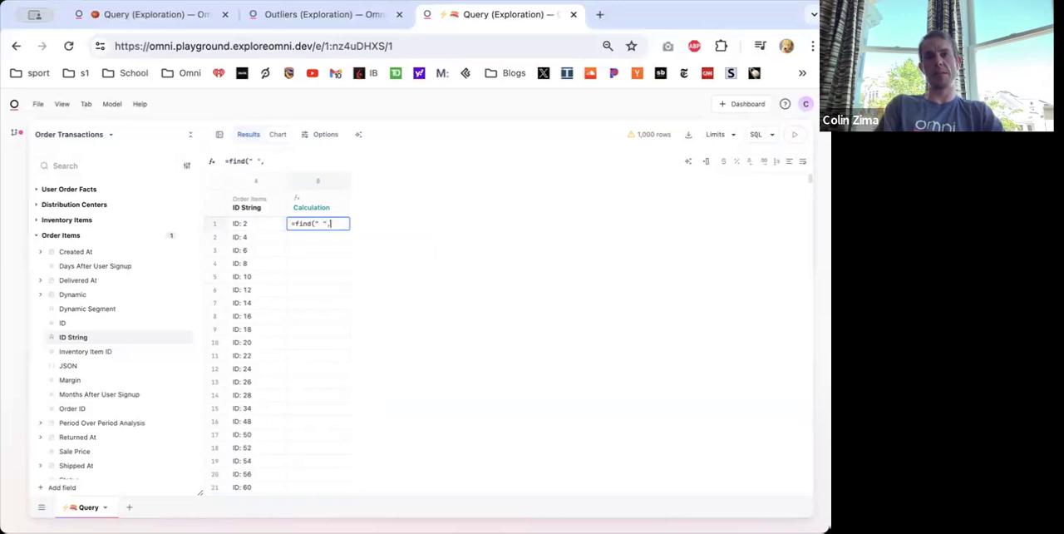
left_click(275, 225)
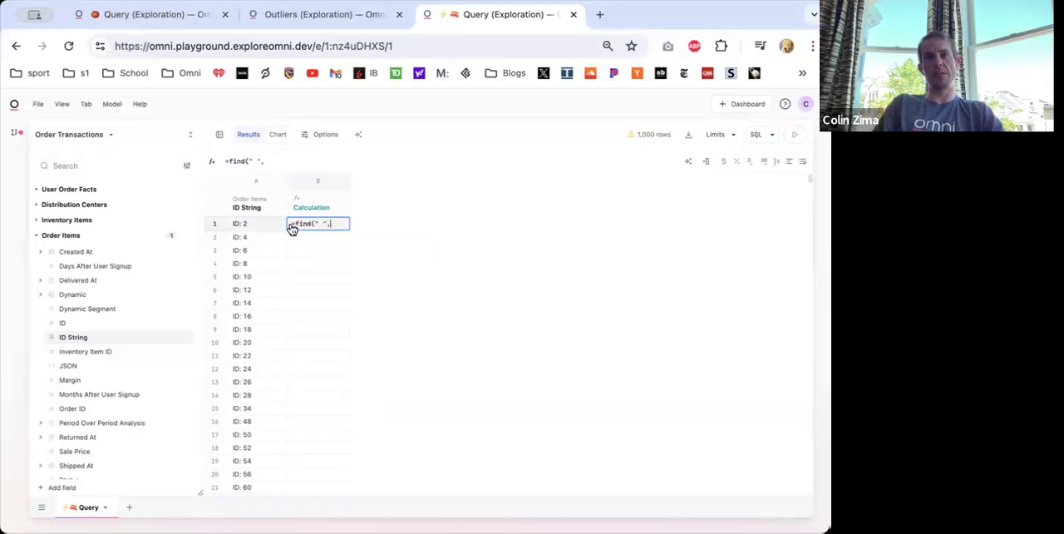
key("Return")
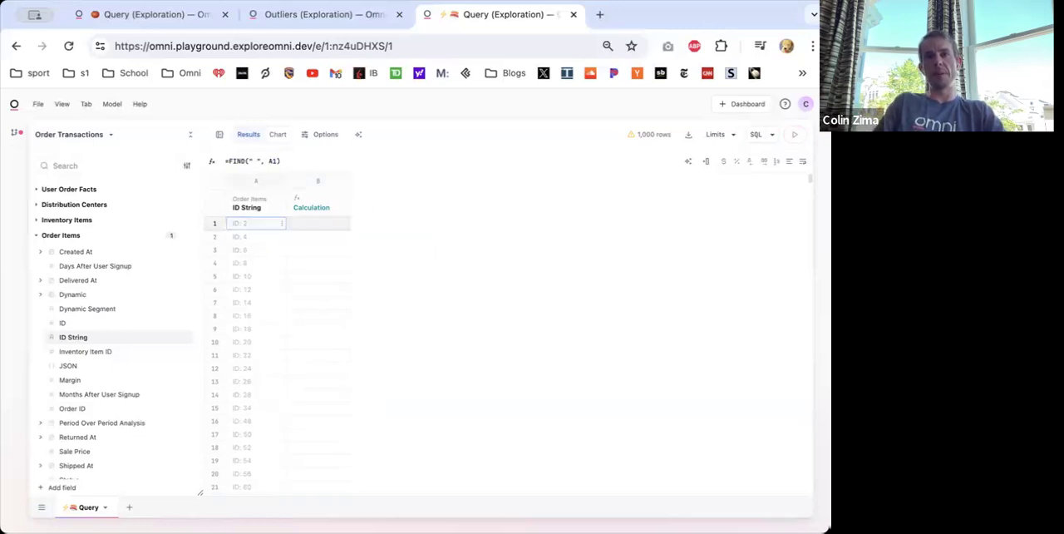
- Change the calculation in column B to =MID(A1, FIND(" ", A1) + 1, 100) to extract the text after the space
left_click(321, 227)
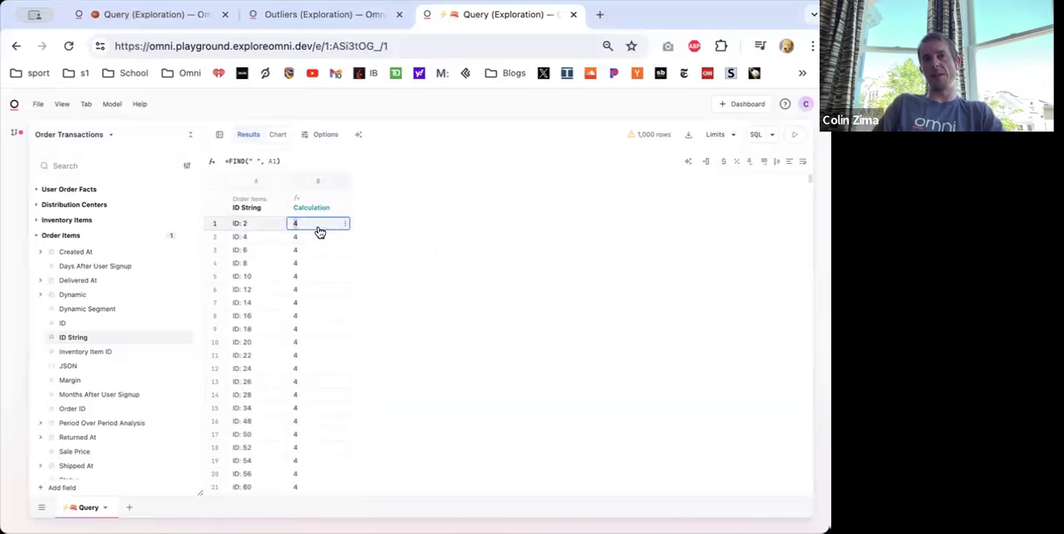
left_click(230, 162)
type("mid(")
left_click(252, 227)
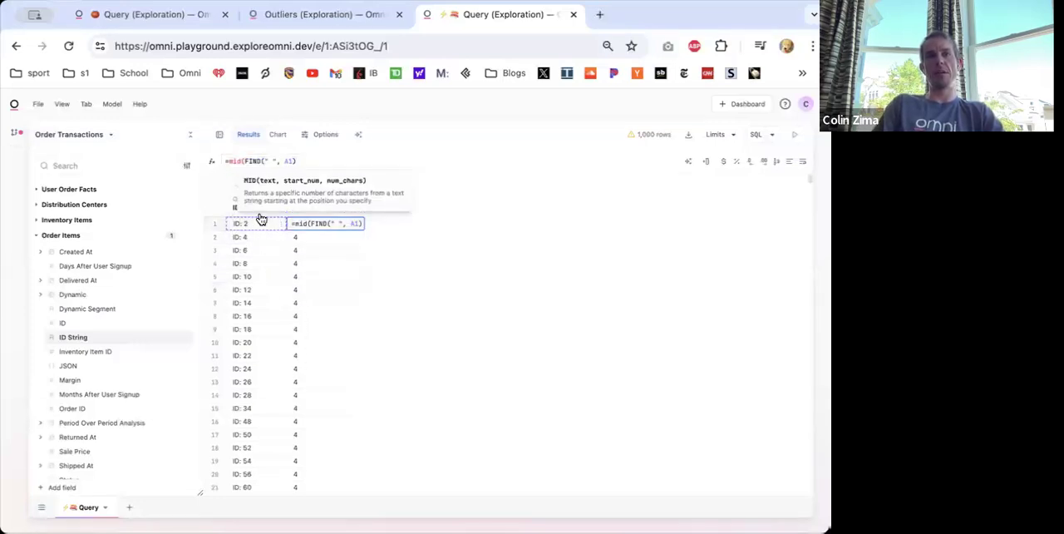
left_click(245, 162)
type("A1,")
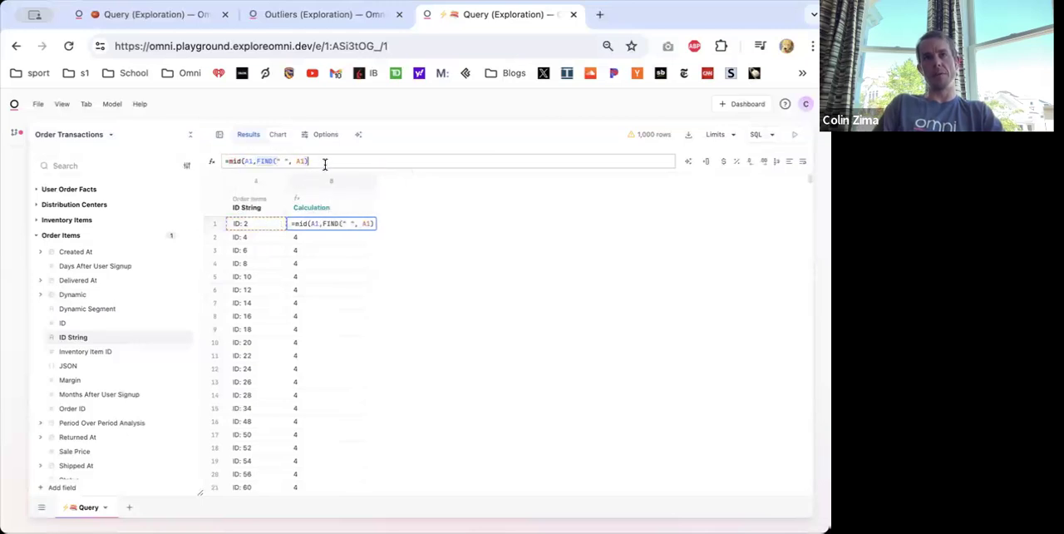
type("+1)")
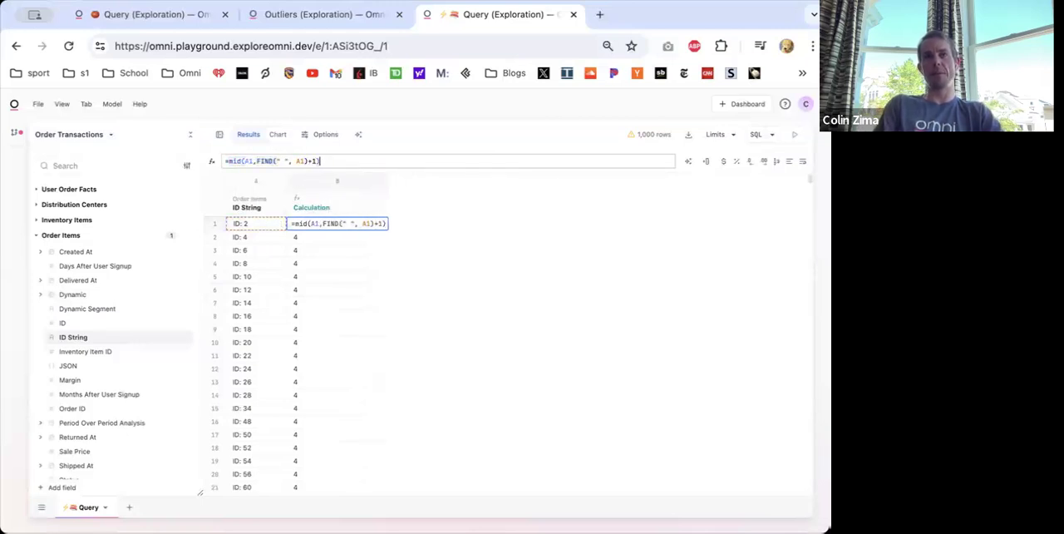
type(",100")
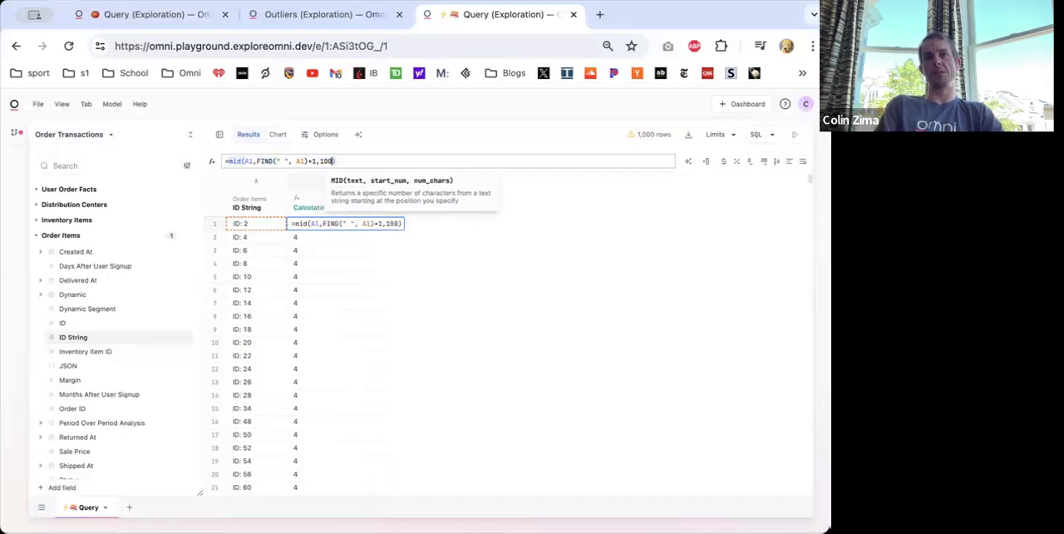
key("Escape")
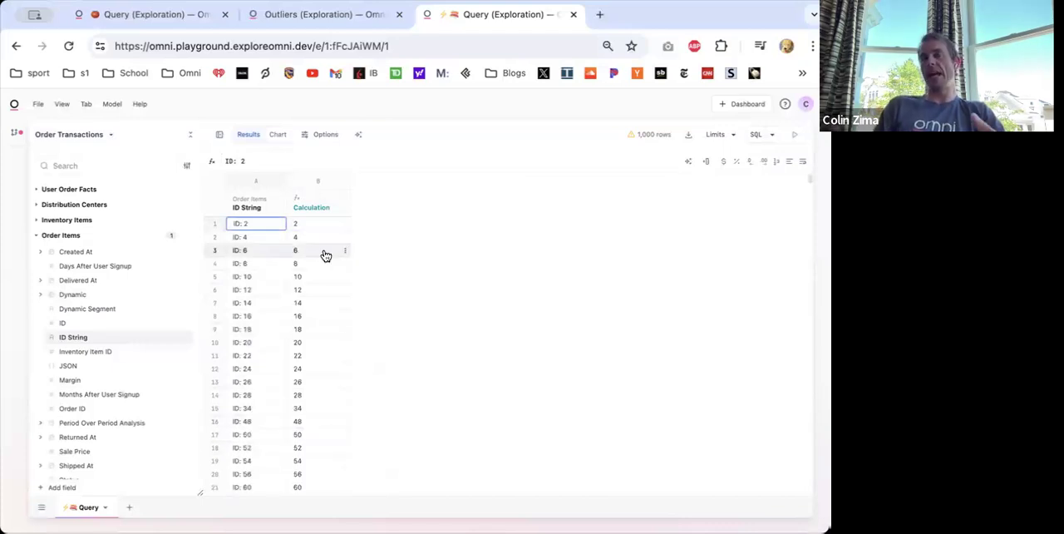
- Review the MID formula in the calculation column and remove that column from the query
left_click(315, 224)
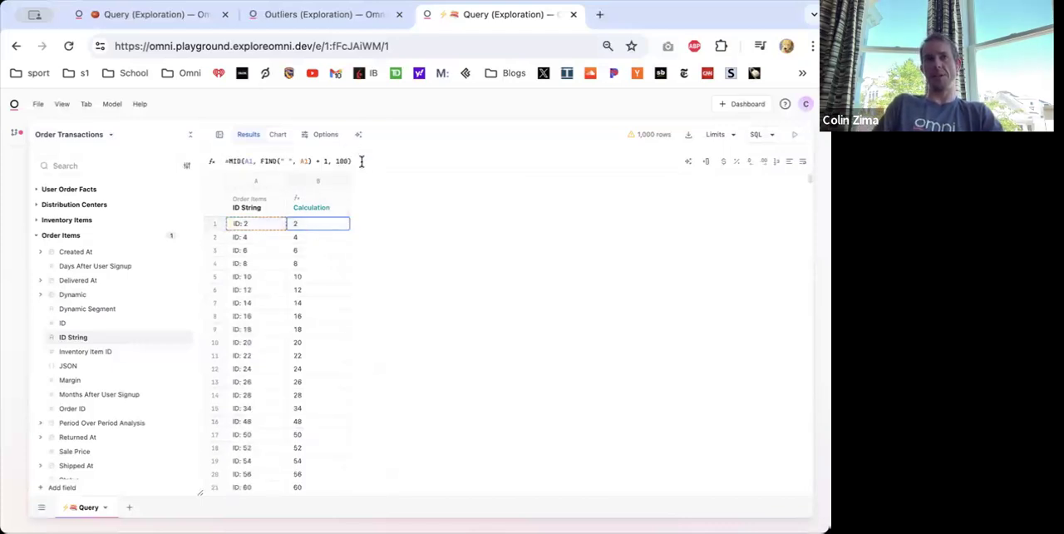
left_click_drag(360, 162, 131, 157)
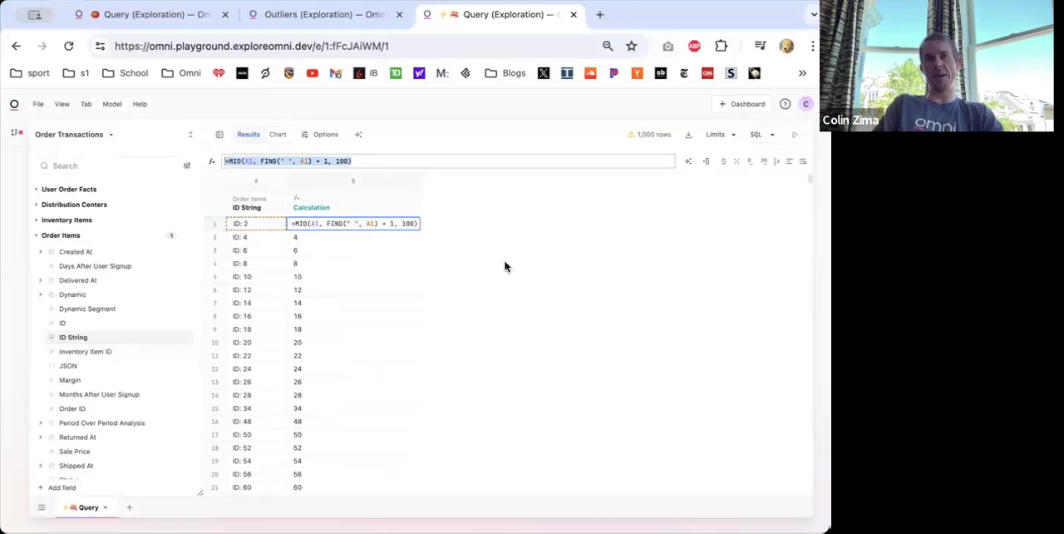
key("Escape")
right_click(301, 204)
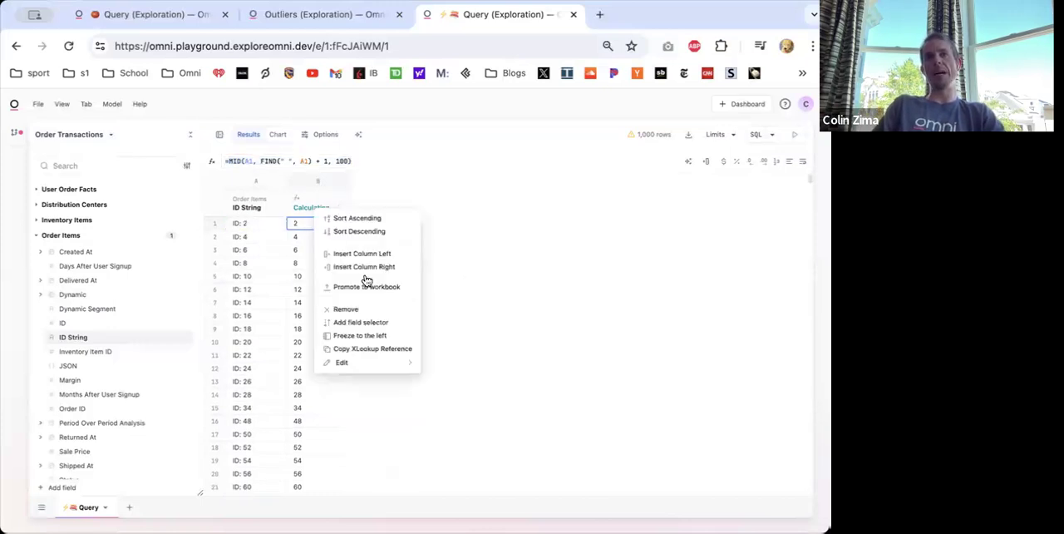
left_click(346, 309)
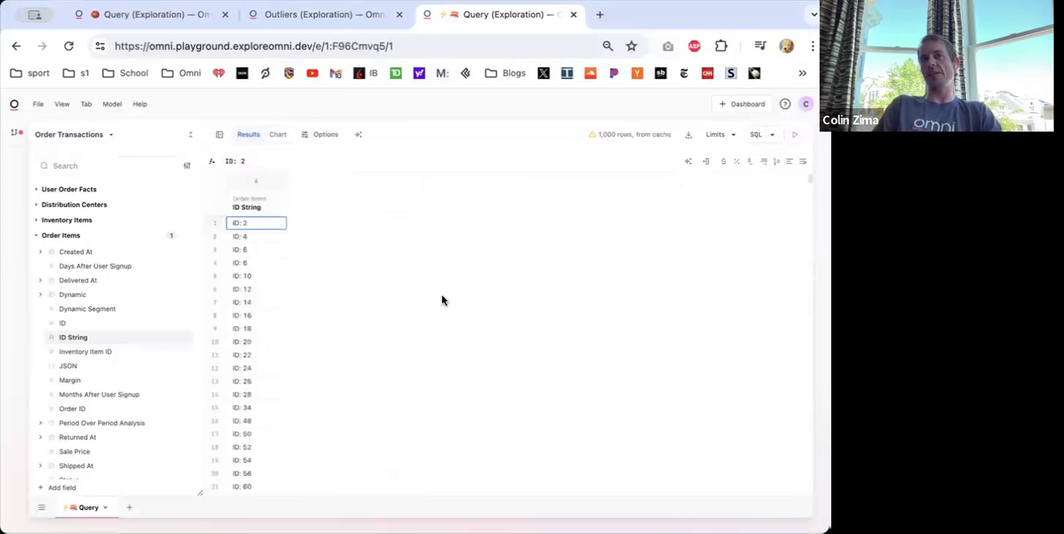
- Have AI write a formula column from the prompt "grab the part of the id field after the space"
left_click(688, 161)
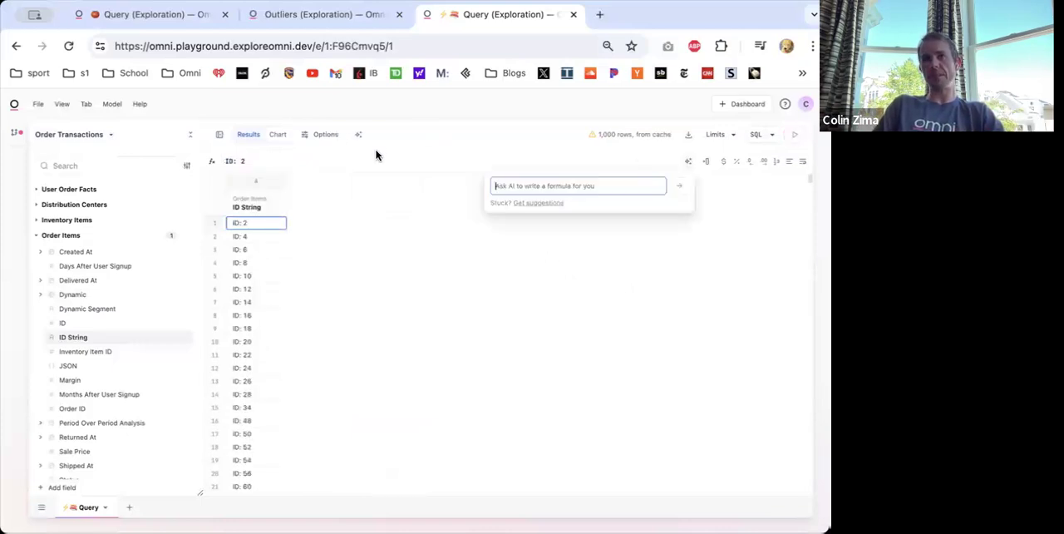
left_click(516, 184)
type("gr")
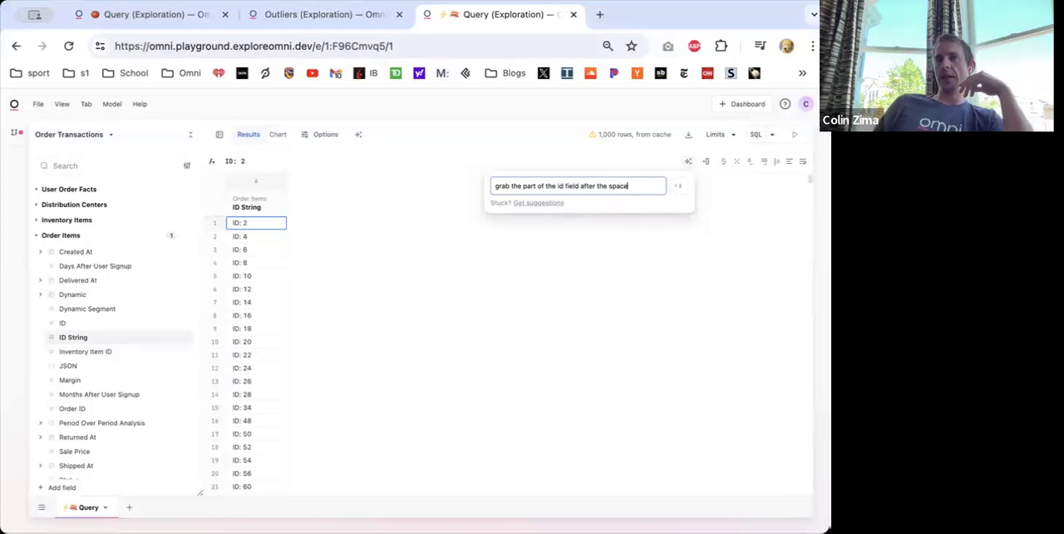
key("Return")
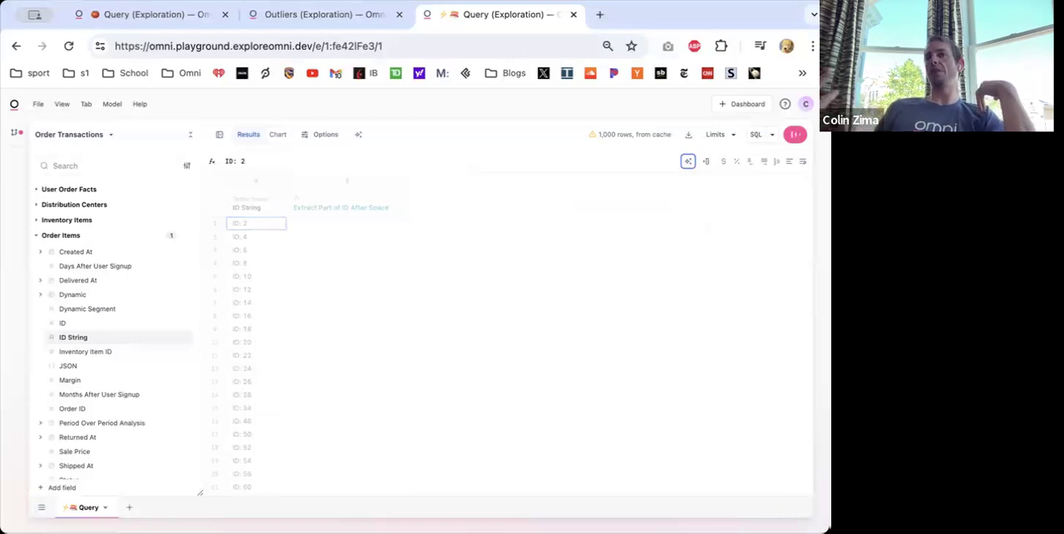
- Examine the AI-written formula, especially its FIND and LEN arguments, and compare its first-row result with ID String
left_click(307, 220)
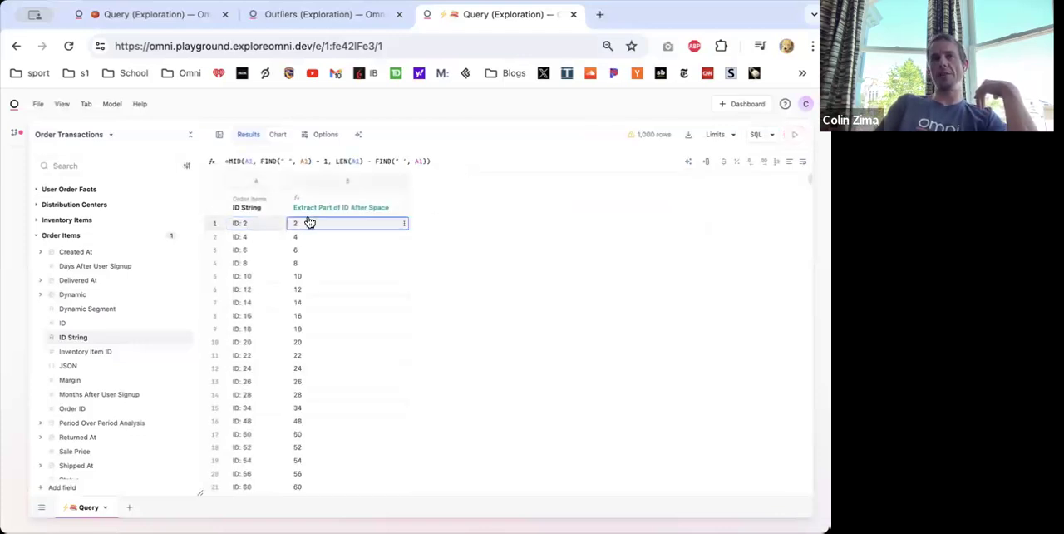
left_click(226, 161)
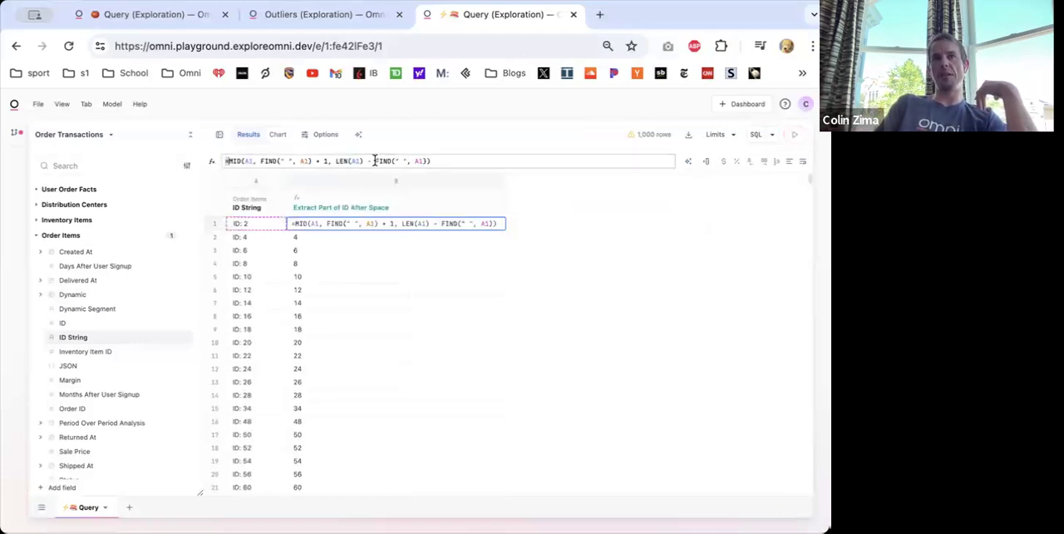
double_click(307, 161)
left_click_drag(313, 161, 424, 161)
left_click(325, 163)
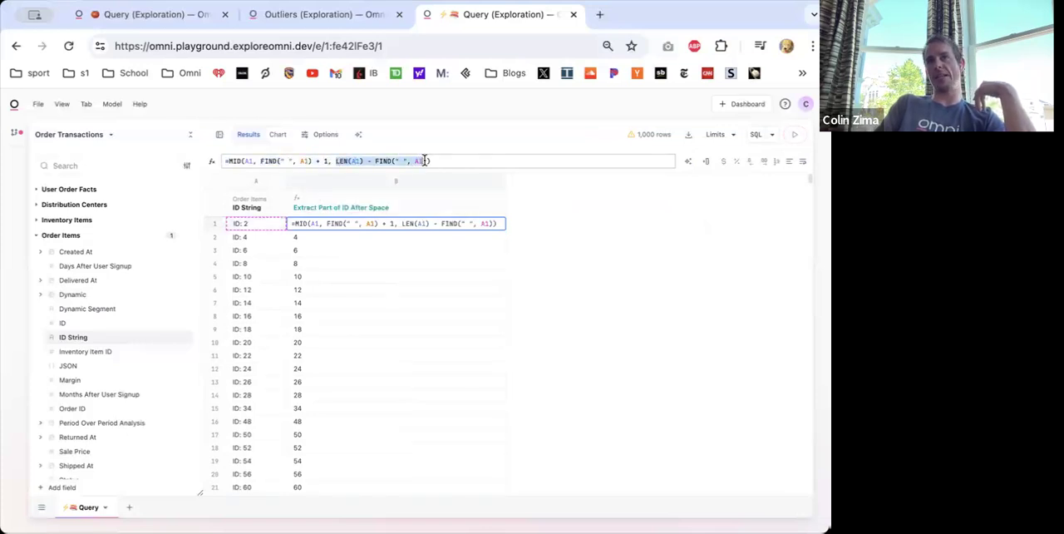
left_click(447, 158)
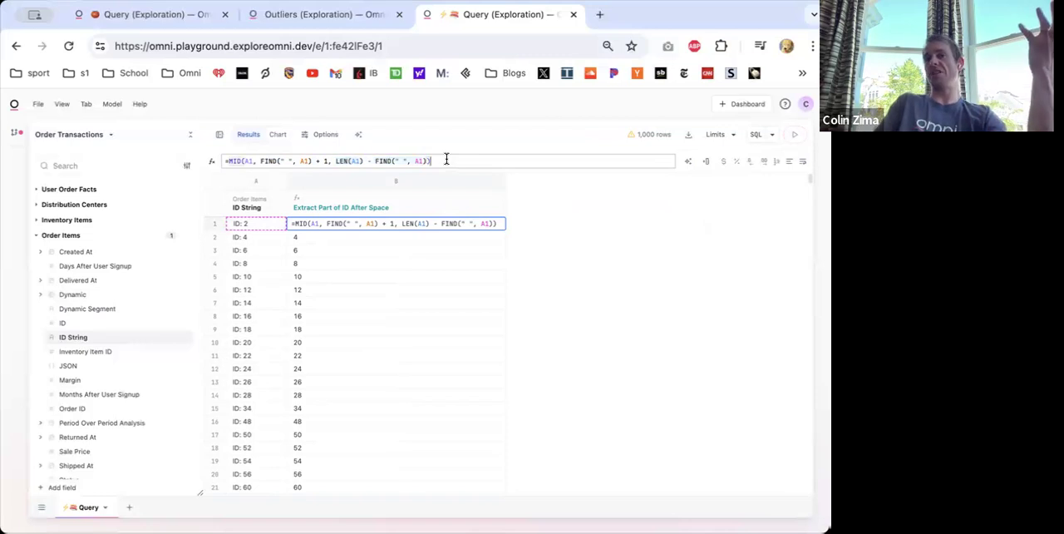
key("super+a")
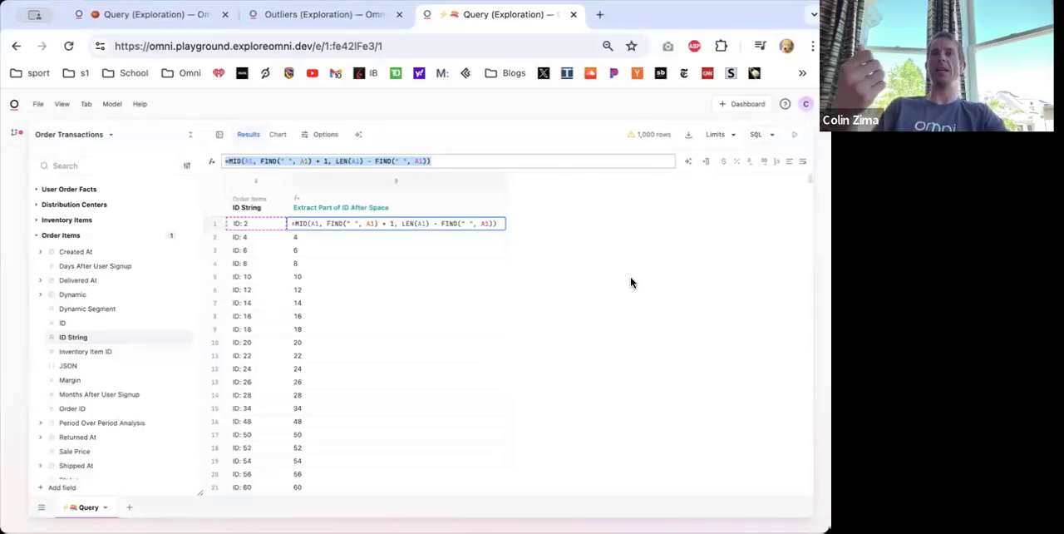
key("Return")
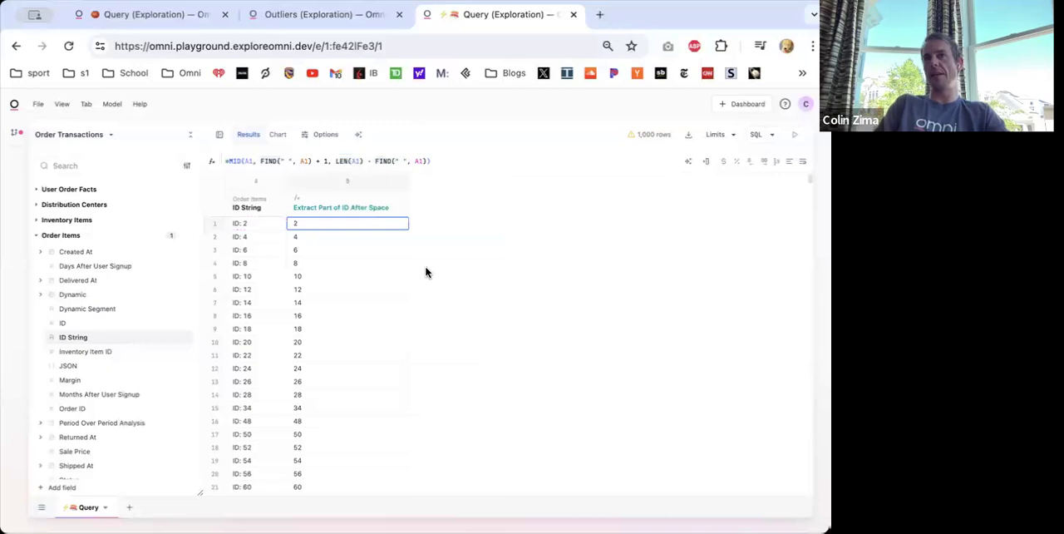
right_click(331, 205)
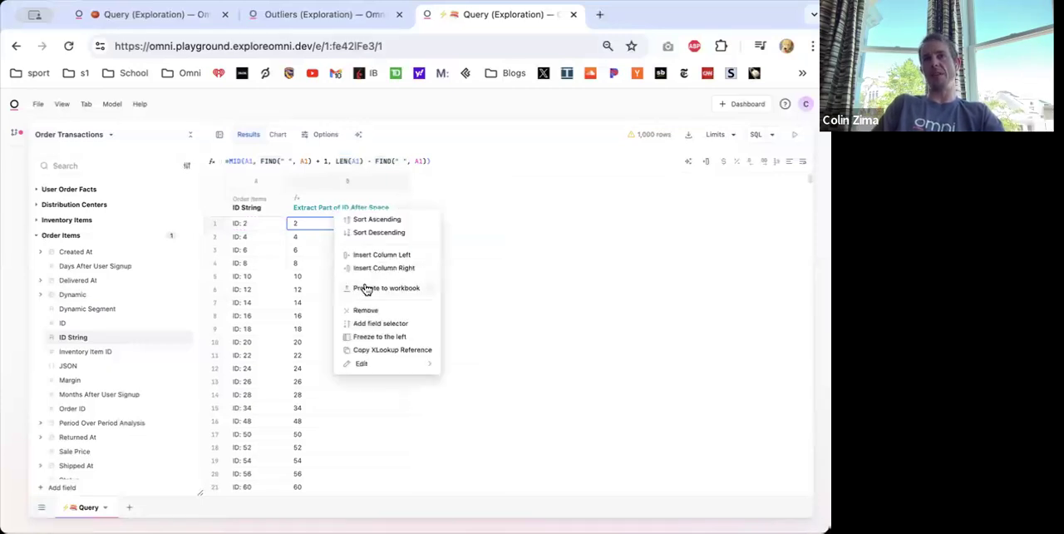
left_click(236, 224)
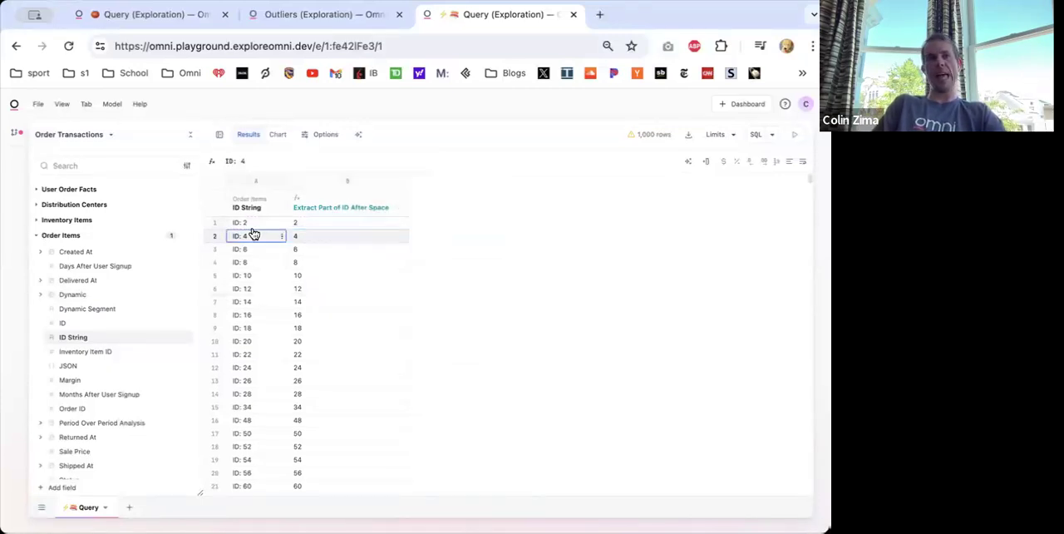
left_click(299, 224)
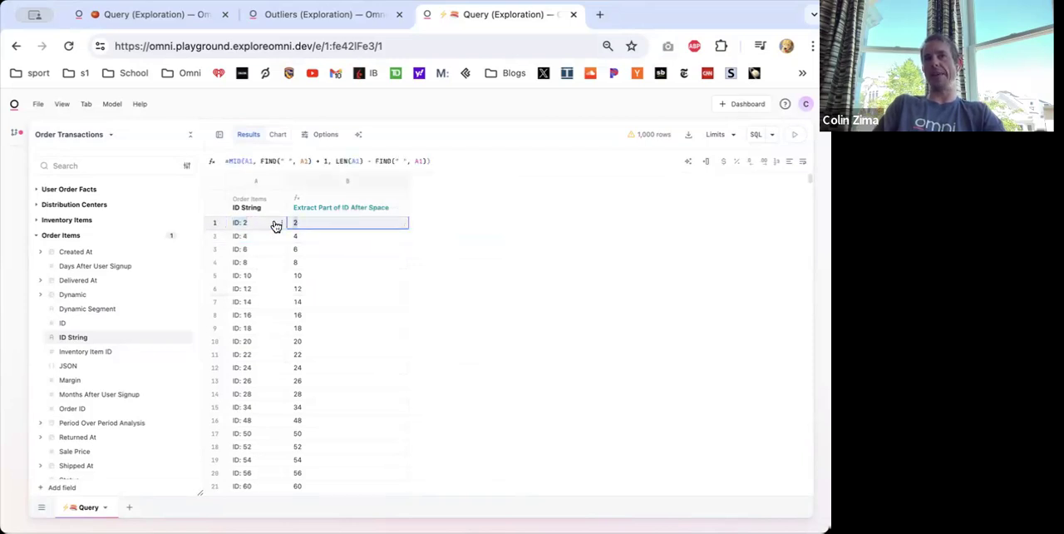
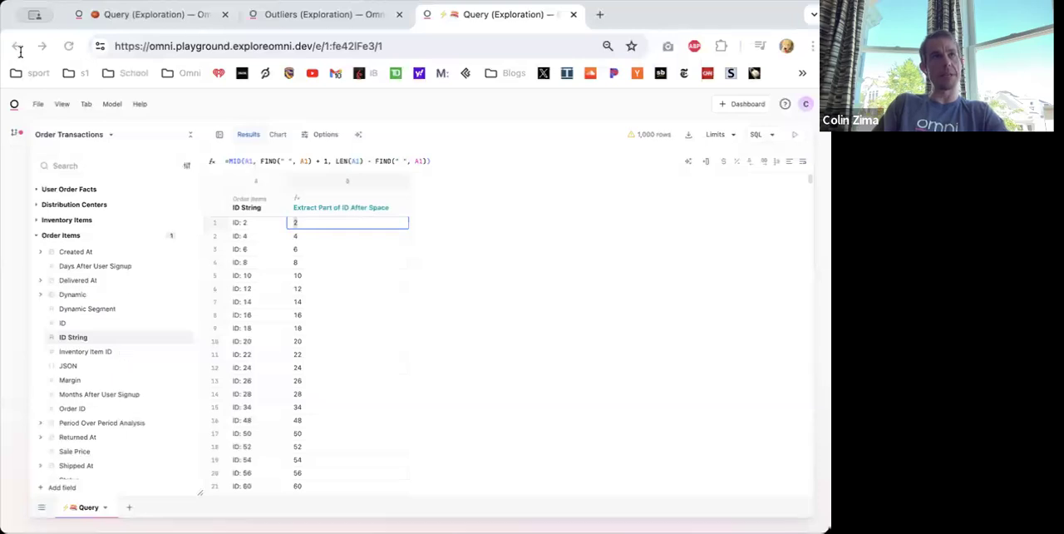
- Open the prepared query of USA states for the past 30 complete days from its copied link and add Total Sale Price from Order Items
left_click(287, 46)
type("https://omni.playground.exploreomni.dev/e/1:0VQfB3g0/1")
key("Return")
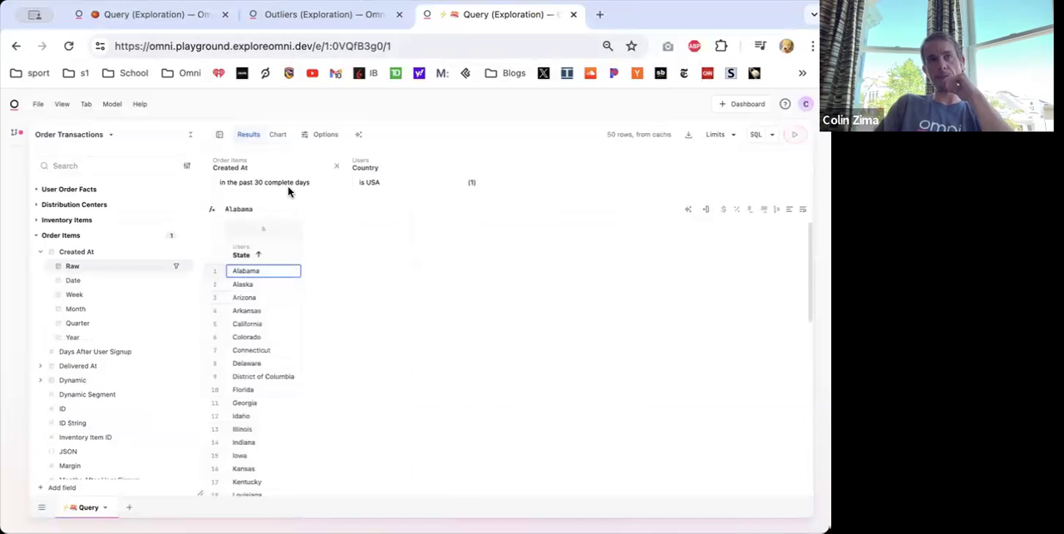
scroll(170, 339, "down", 1)
scroll(170, 339, "down", 10)
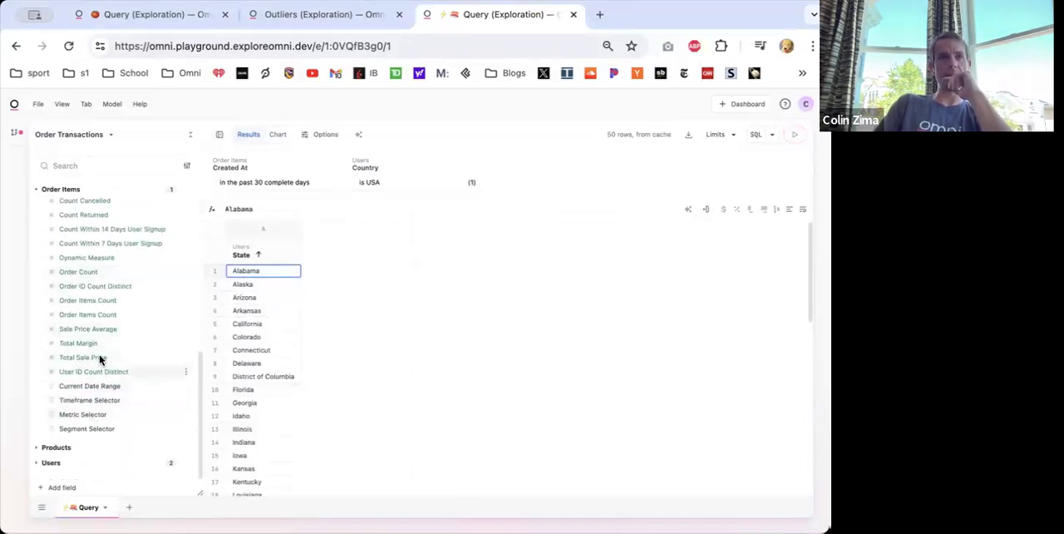
left_click(93, 357)
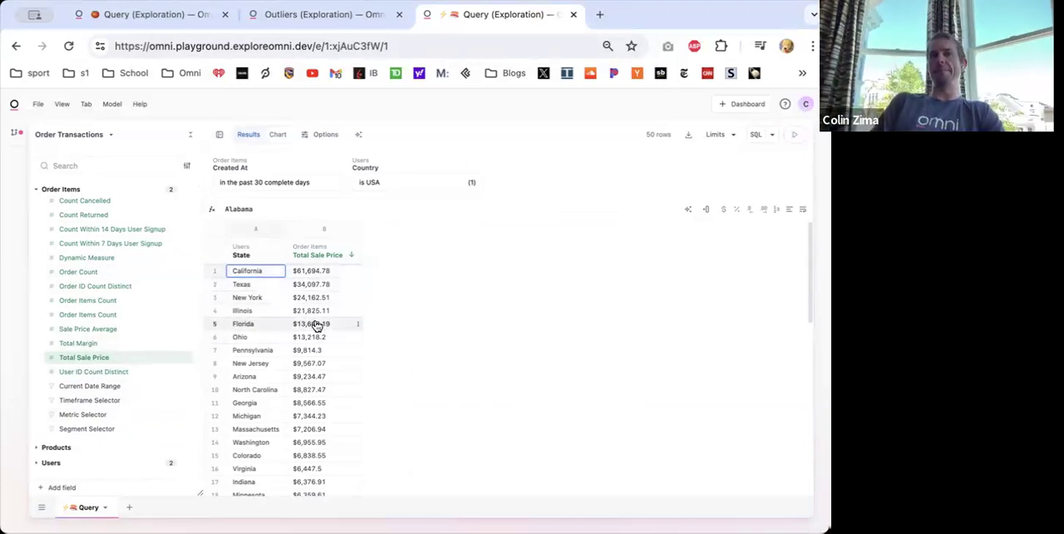
- Review Total Sale Price by state in the results table and in the chart
scroll(316, 325, "down", 3)
scroll(316, 311, "up", 3)
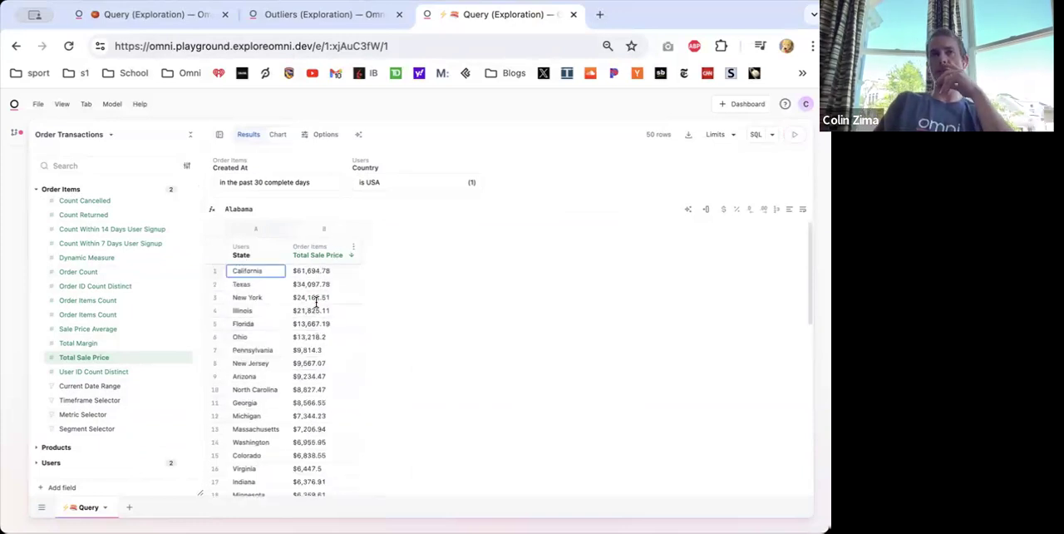
left_click(279, 136)
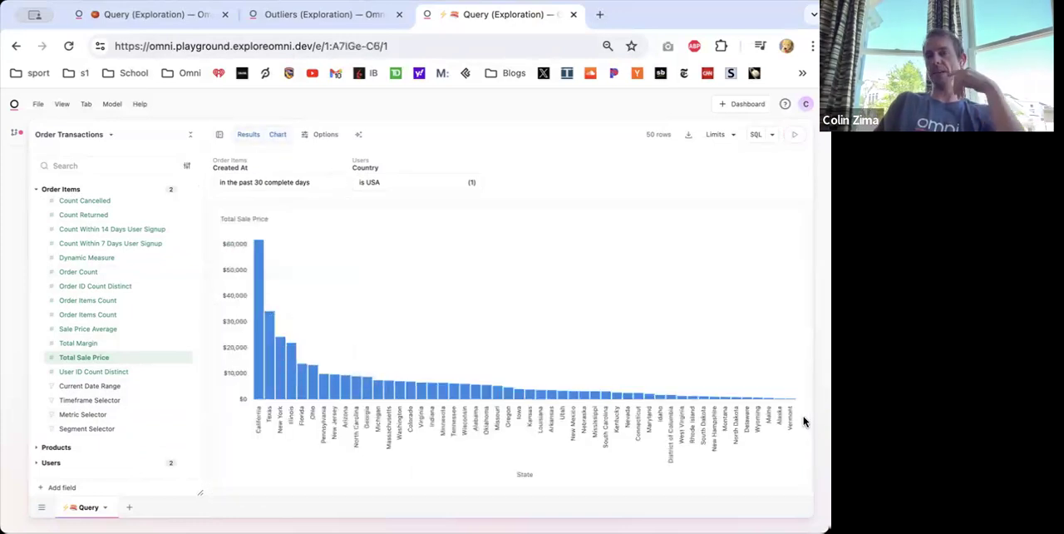
left_click(248, 135)
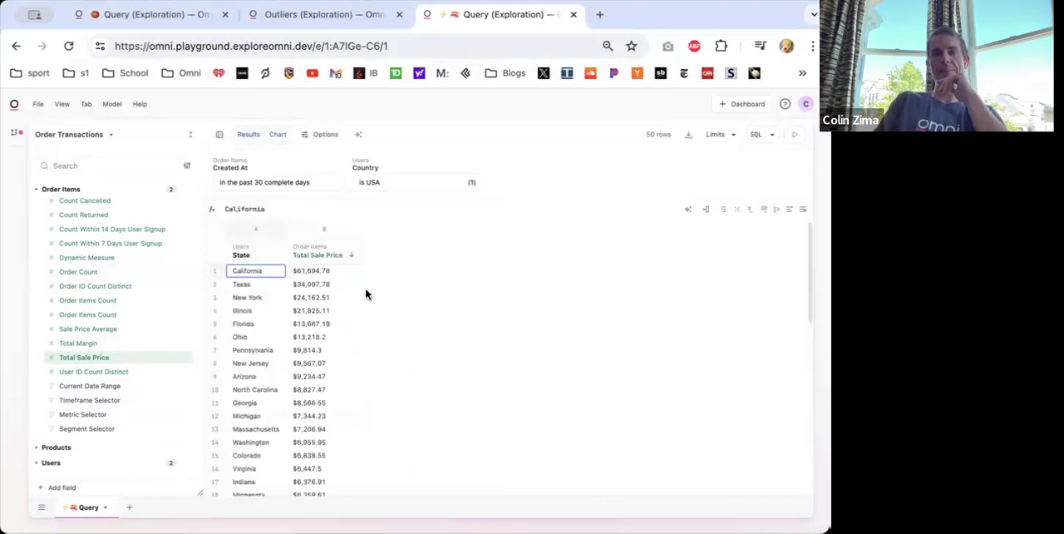
- Have AI write a formula column from the prompt "using an IFS statement, return the median household income for every American state"
left_click(688, 212)
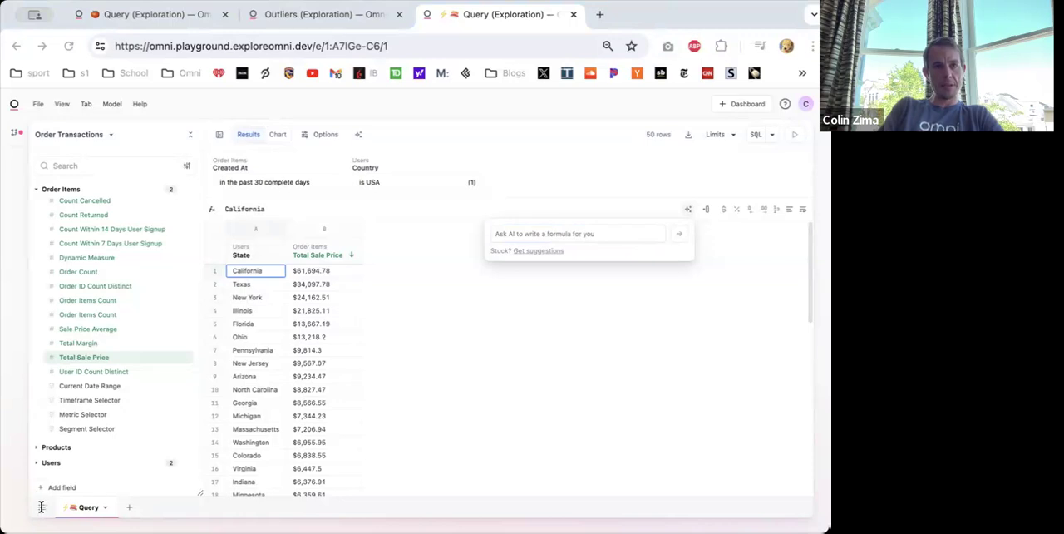
key("super+v")
key("super+Left")
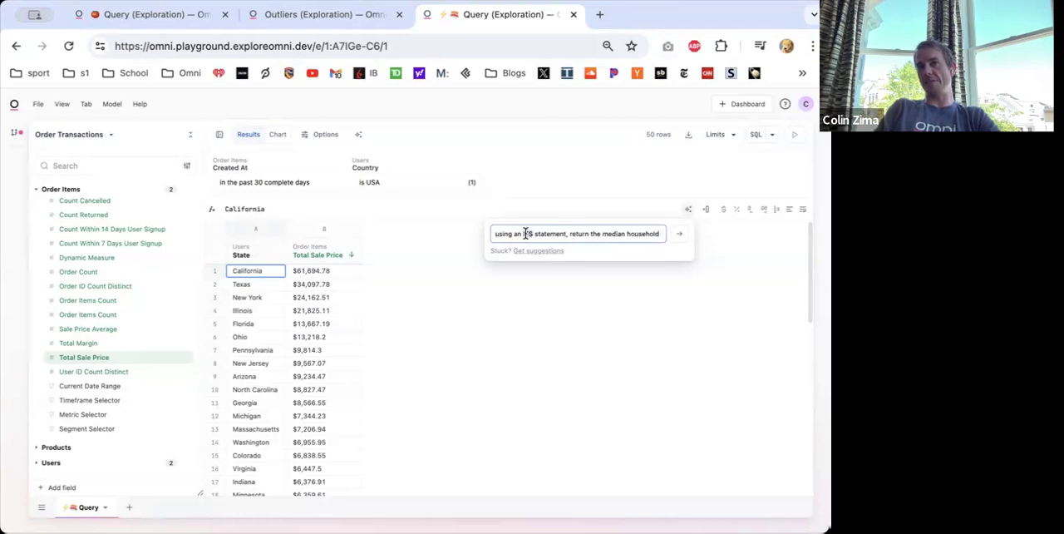
left_click_drag(578, 231, 657, 232)
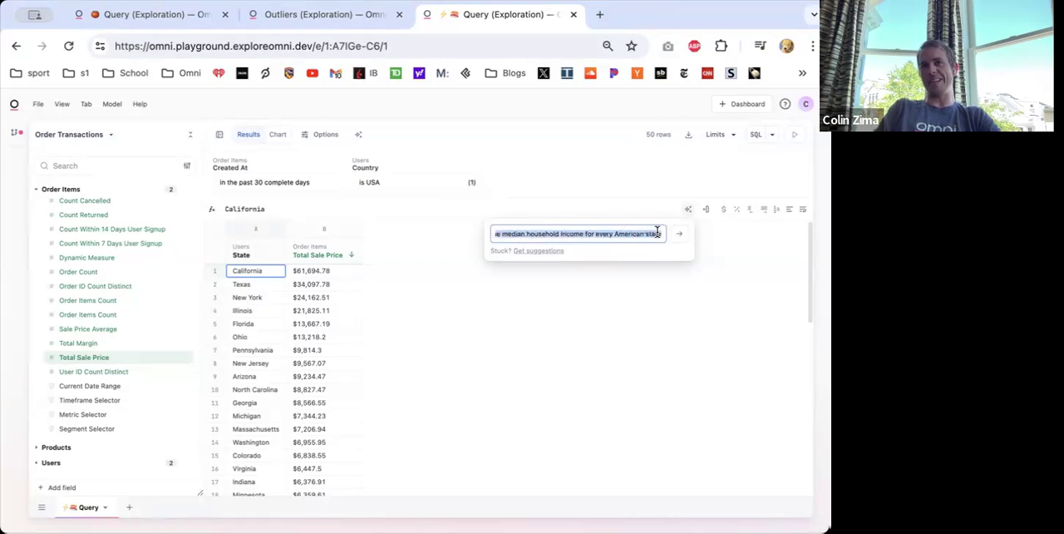
left_click(601, 232)
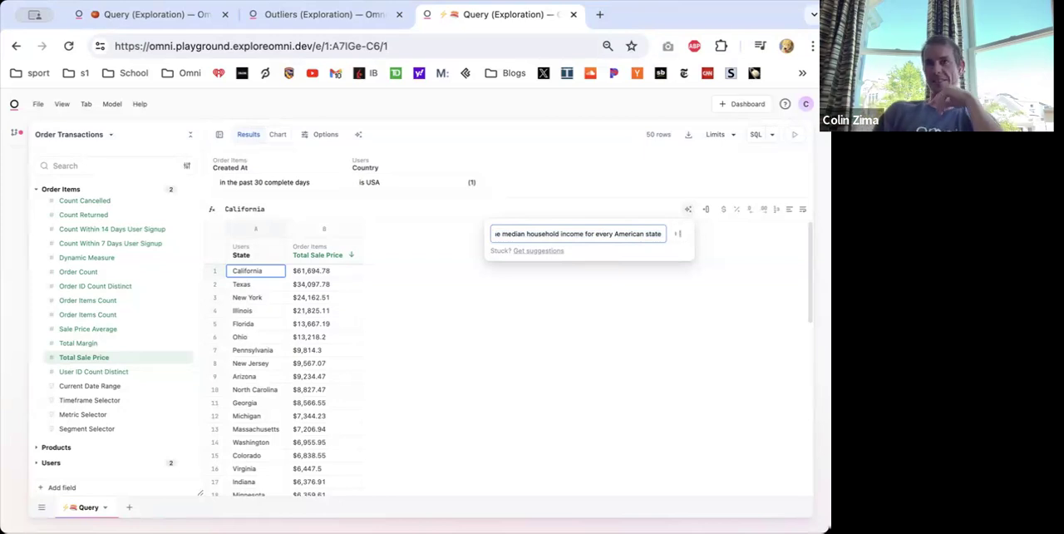
left_click(678, 234)
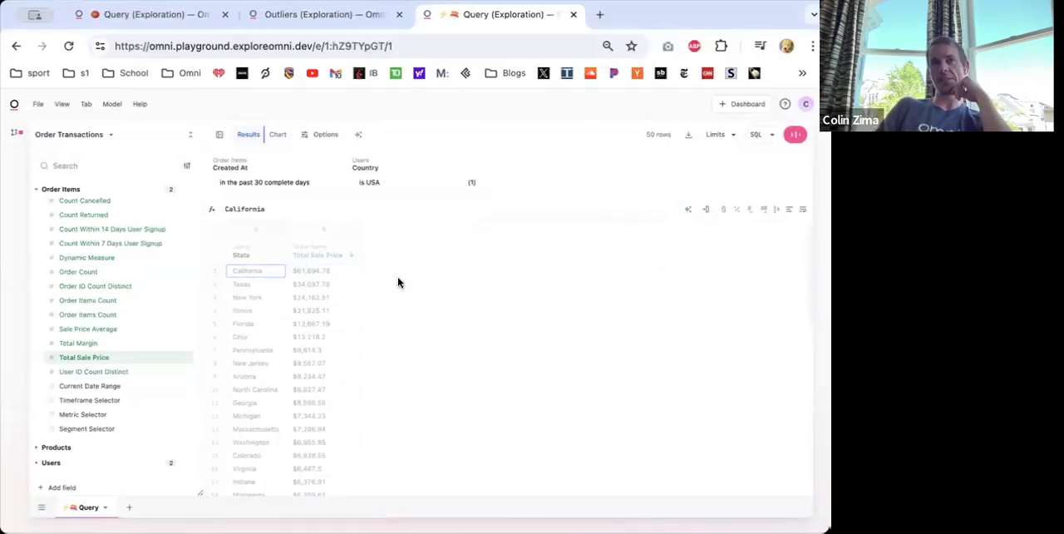
- Examine the full AI-written IFS formula in the Median Household Income by State column
left_click(401, 277)
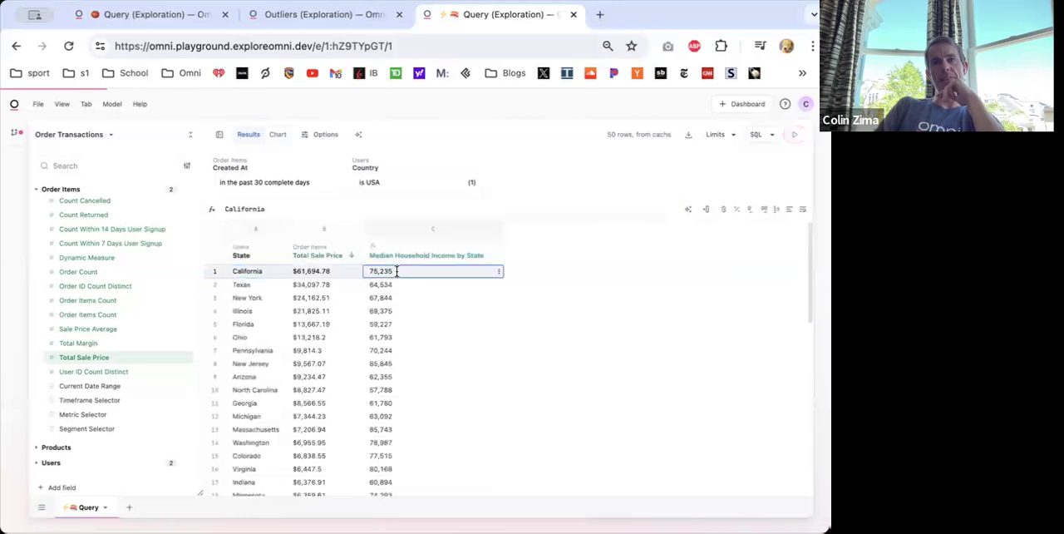
left_click(283, 208)
key("ctrl+a")
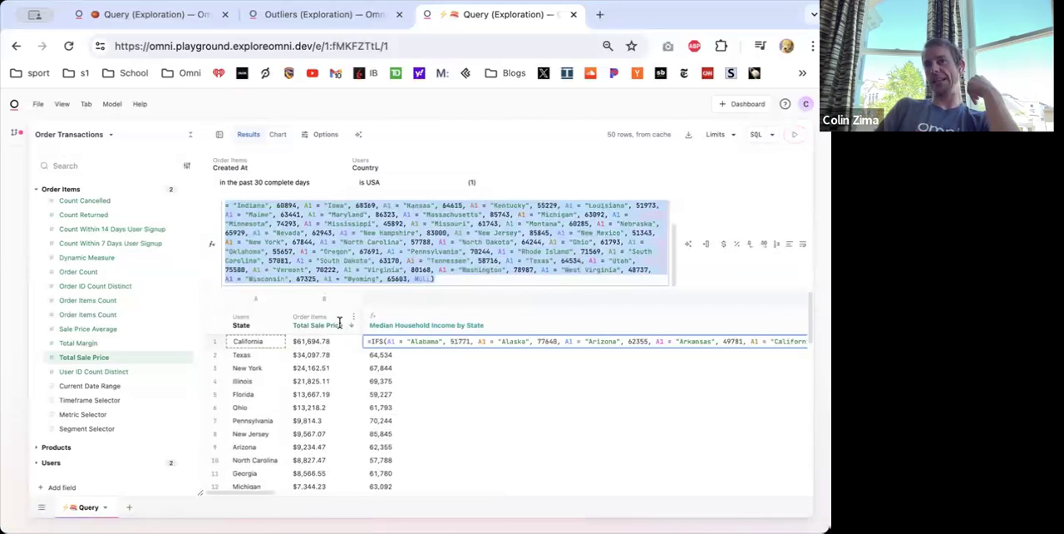
left_click(453, 280)
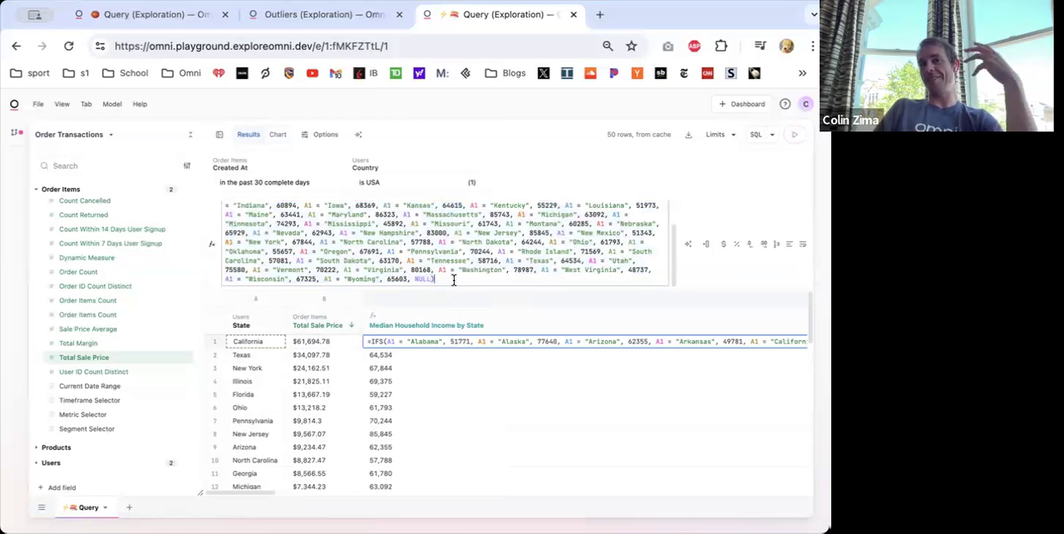
scroll(400, 231, "up", 3)
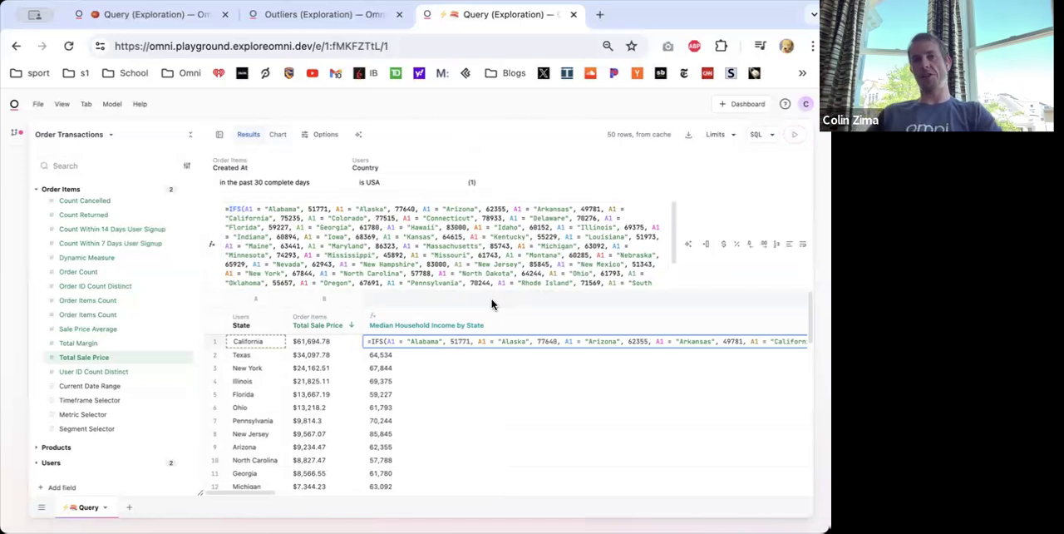
- Replace the income formula by having AI run the prompt "using an IFS statement, return the population for every American state"
left_click(687, 246)
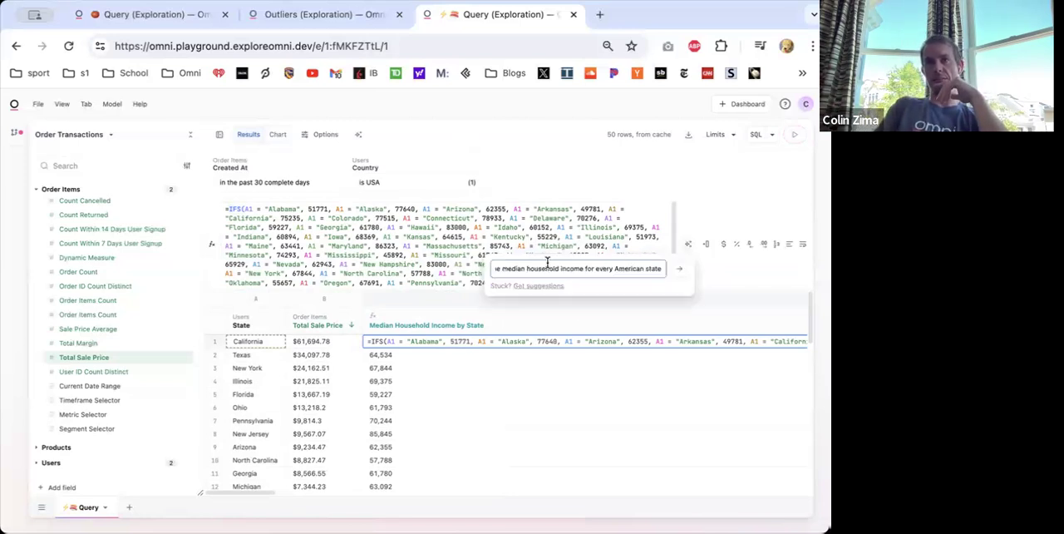
double_click(520, 269)
left_click_drag(570, 269, 485, 269)
left_click(604, 268, "shift")
type("population for ever")
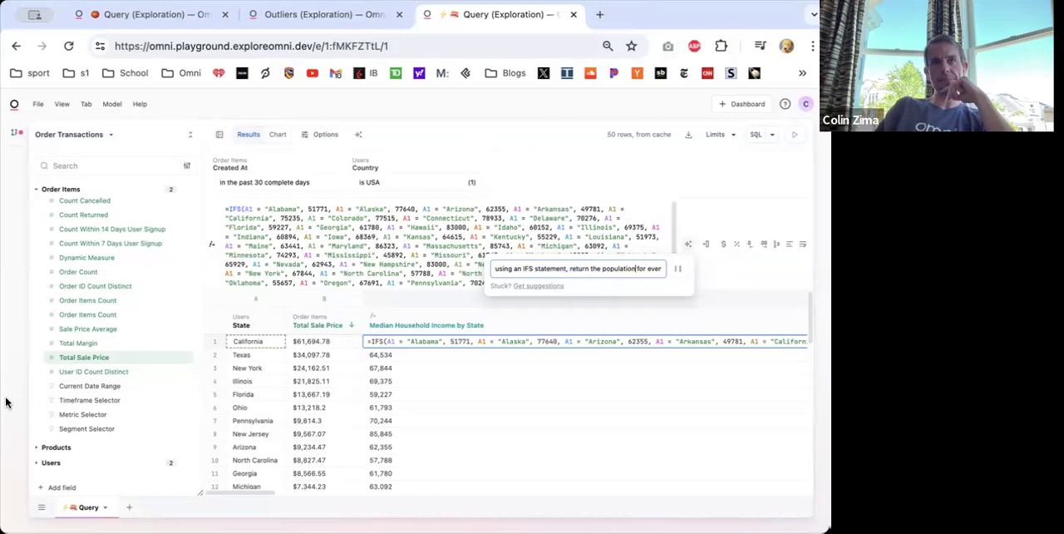
left_click(188, 389)
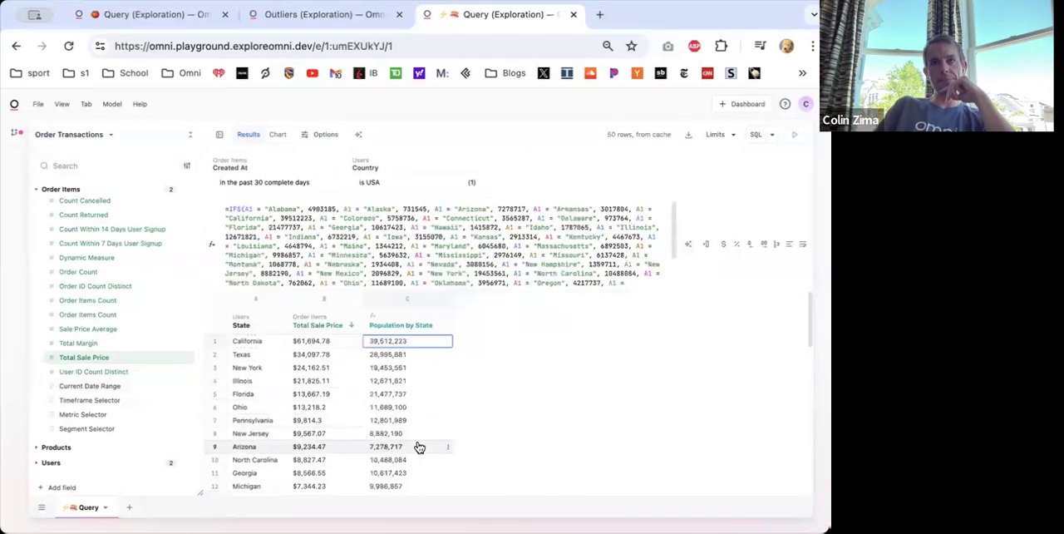
- Insert a column after Population by State and calculate Total Sale Price divided by population with =B1/C1
right_click(402, 336)
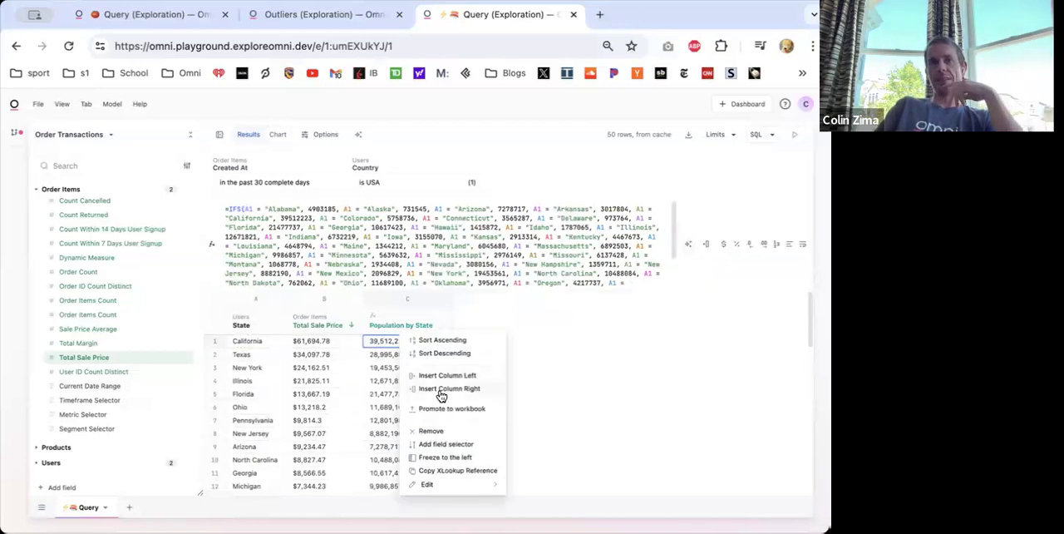
left_click(442, 397)
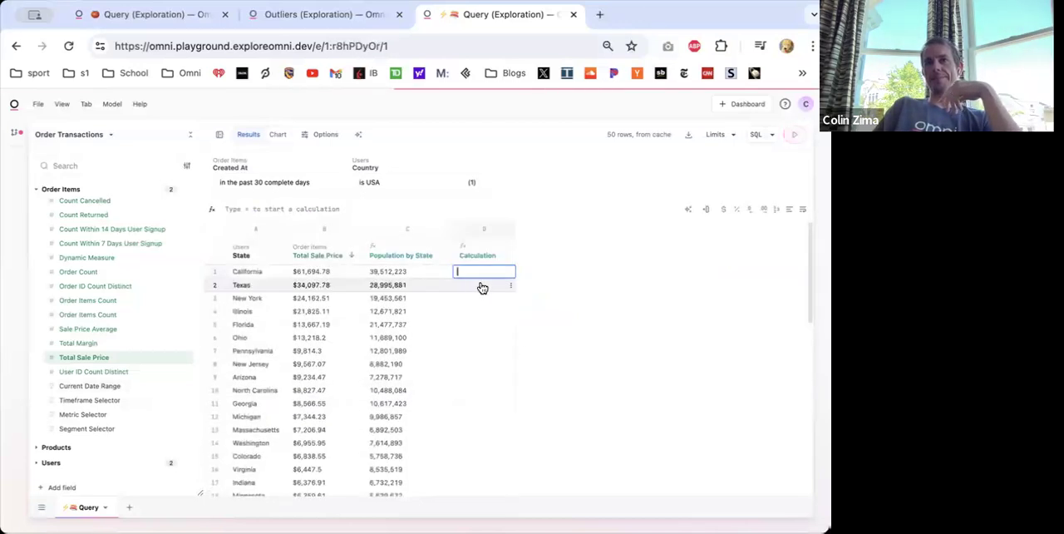
type("=")
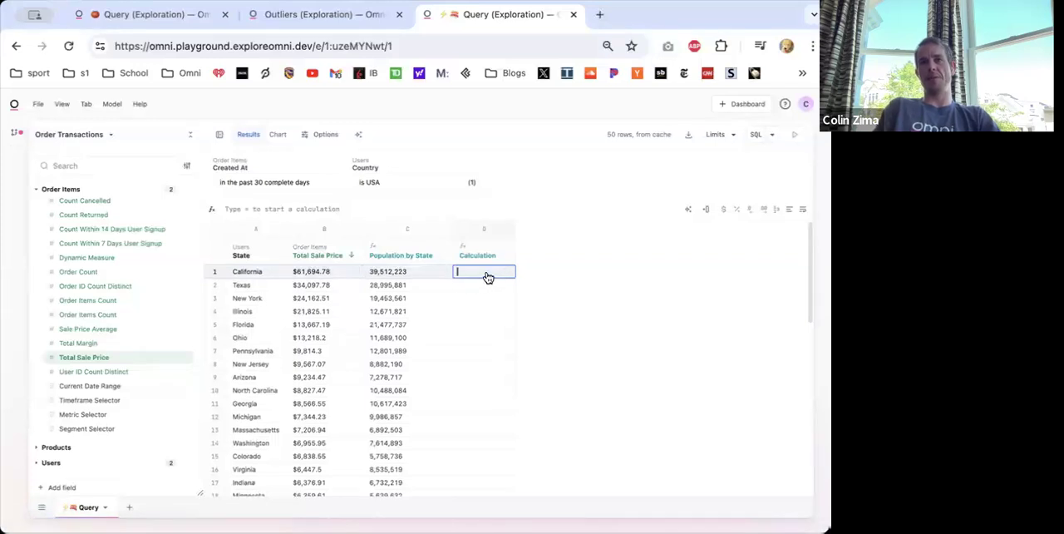
left_click(309, 273)
type("/")
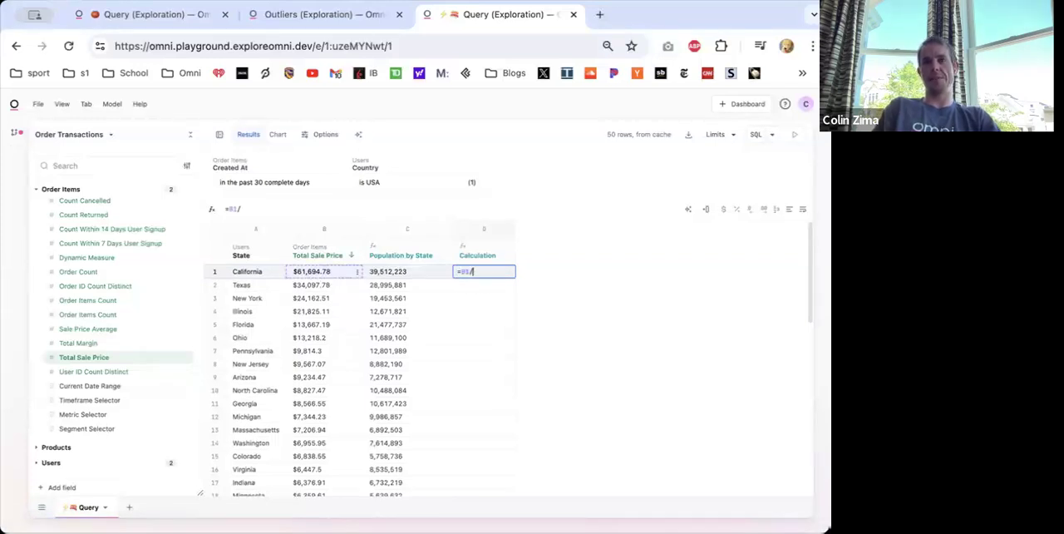
left_click(380, 272)
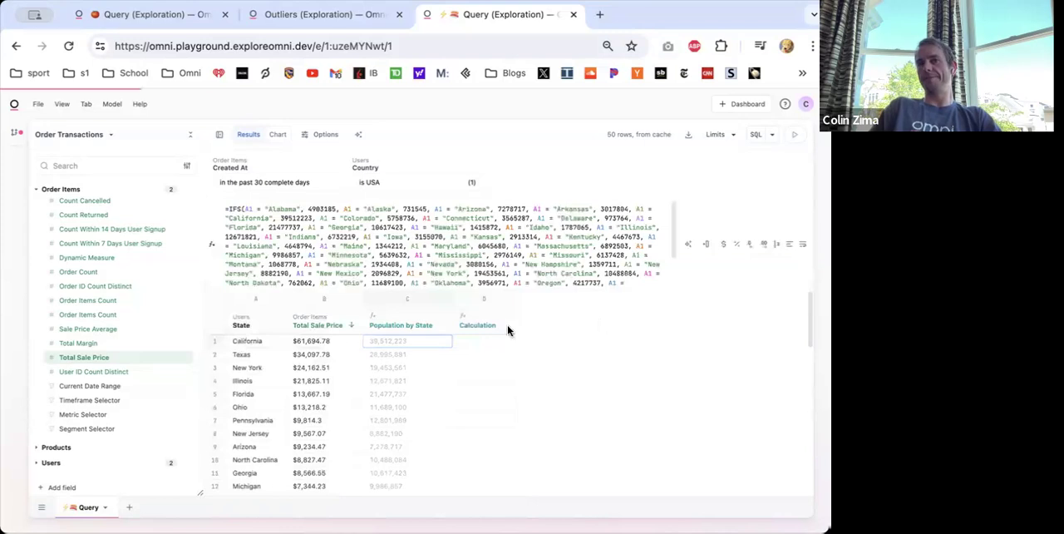
- Rename the new calculation column as Sales Per Person
double_click(473, 326)
type("Sa")
key("BackSpace")
key("BackSpace")
type("Sales Per")
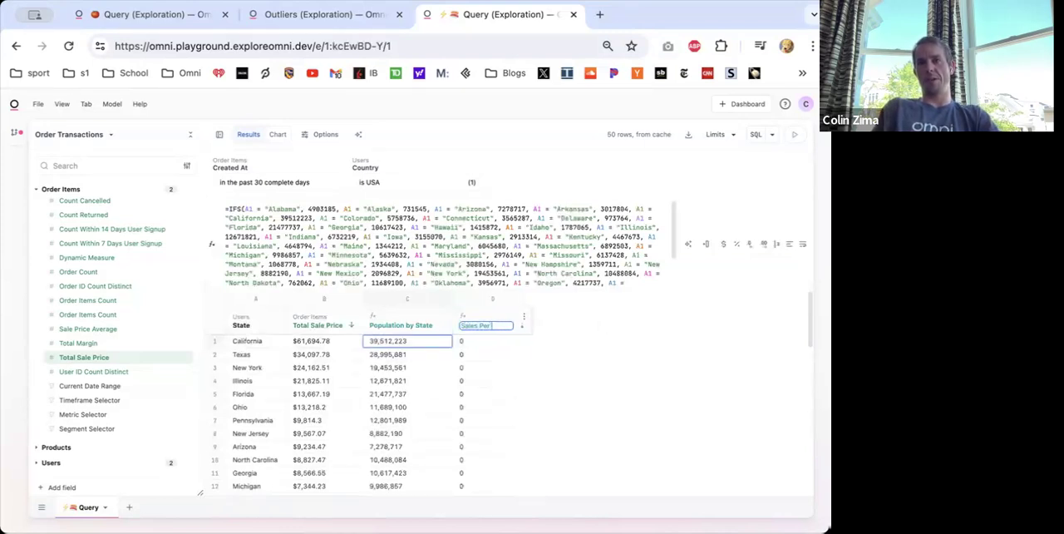
type(" Person")
left_click(493, 344)
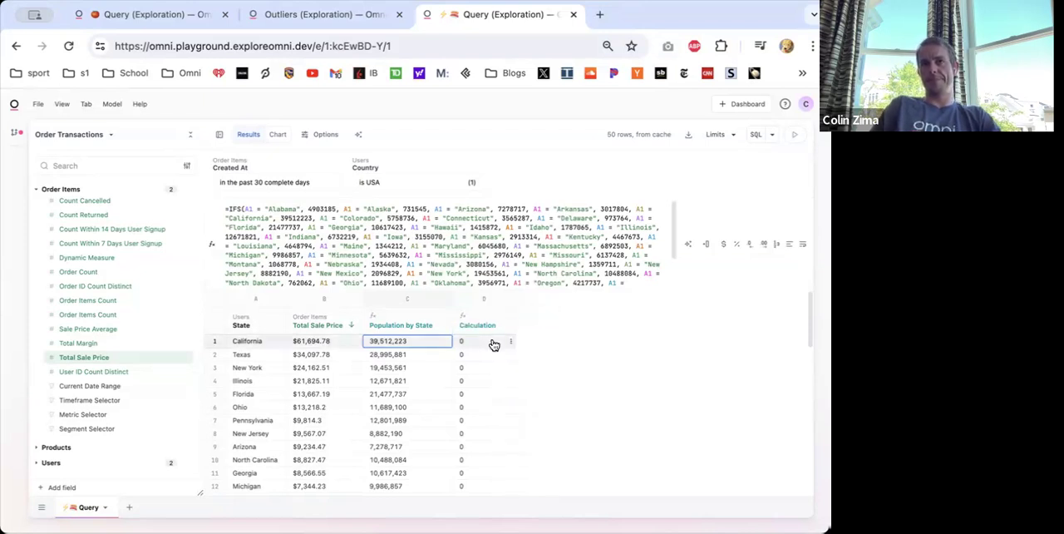
- Change the Sales Per Person formula to =B1 / C1 * 1000
double_click(475, 273)
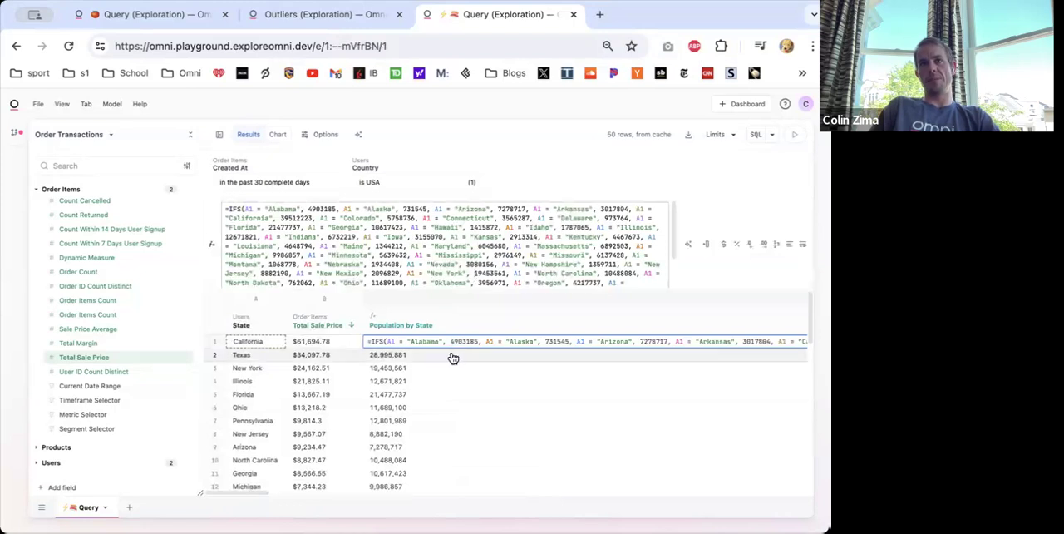
key("Escape")
left_click(485, 342)
left_click(284, 209)
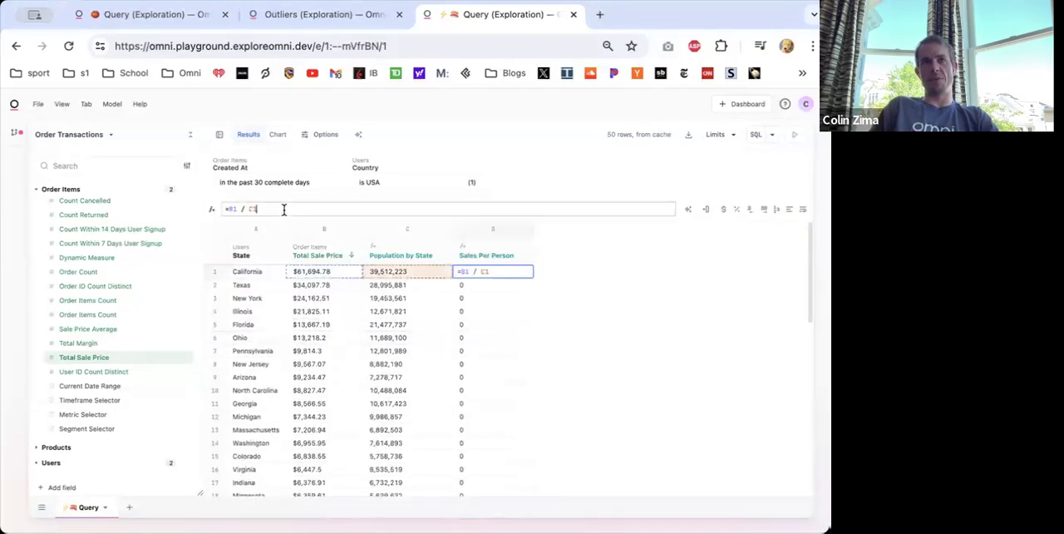
key("Return")
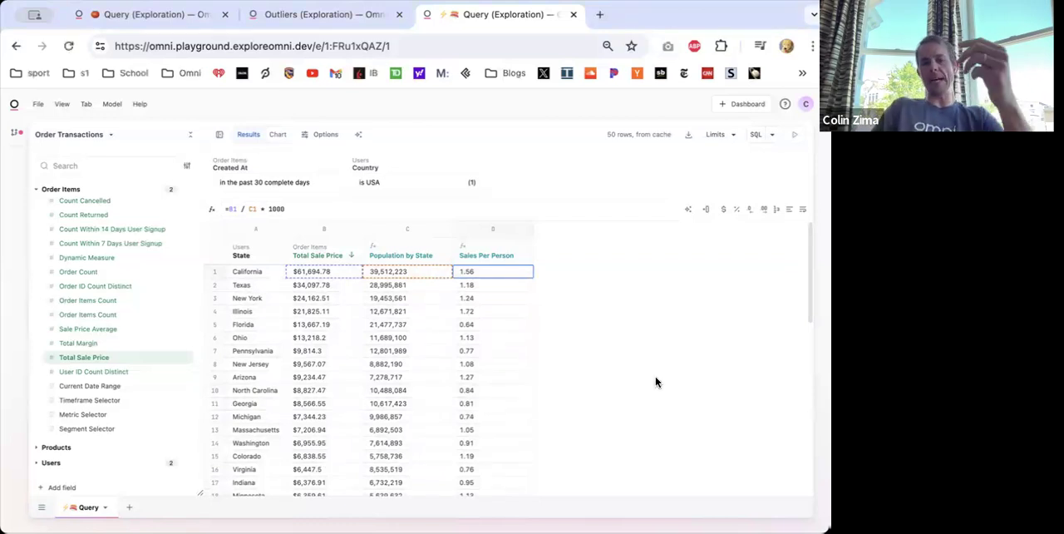
- Clear the fields from the state sales query and open the list of topics
key("super+k")
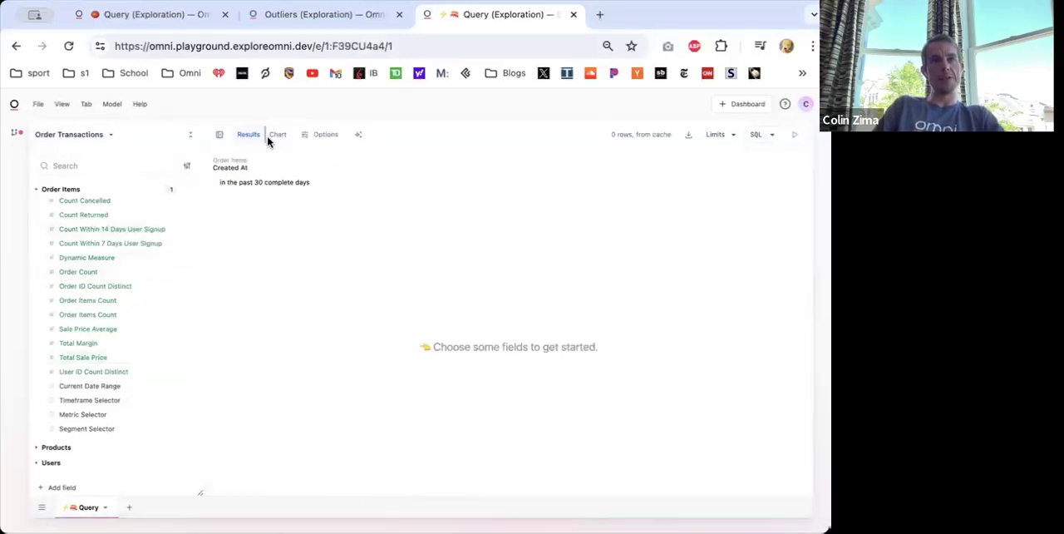
left_click(69, 138)
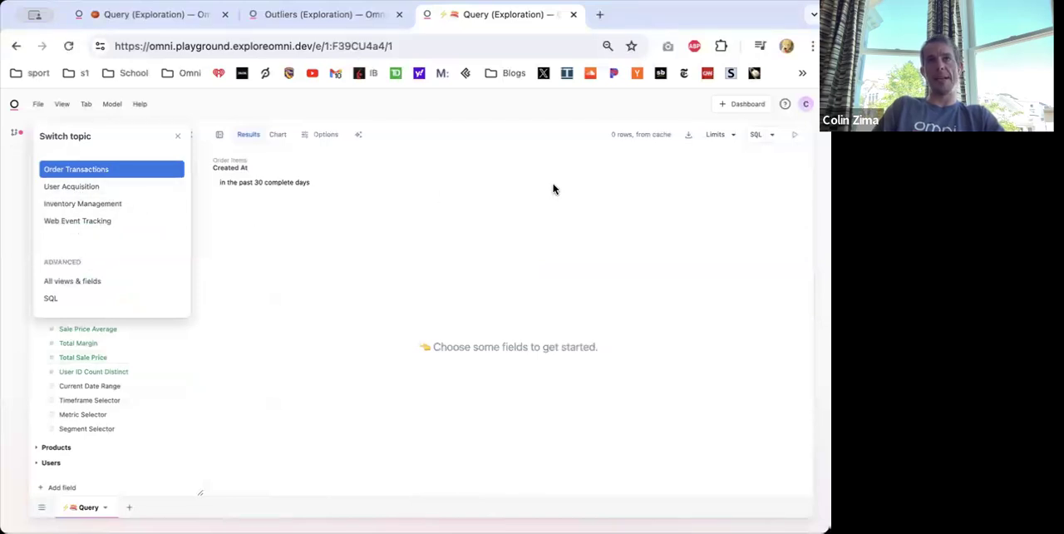
- In a new Transactional query of the Outliers exploration, add Traffic Source and Users Count from Users
key("ctrl+shift+Tab")
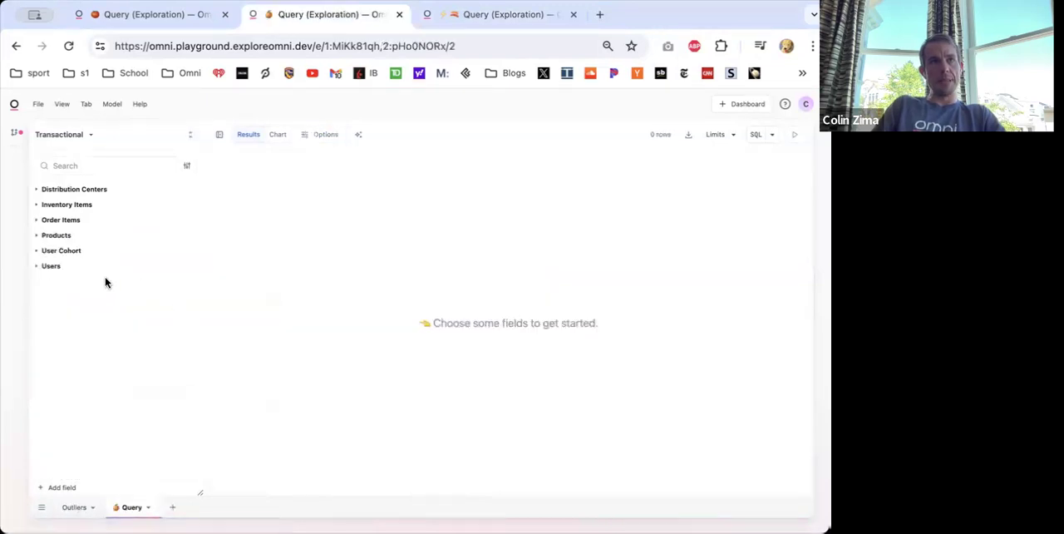
left_click(54, 266)
scroll(91, 374, "down", 3)
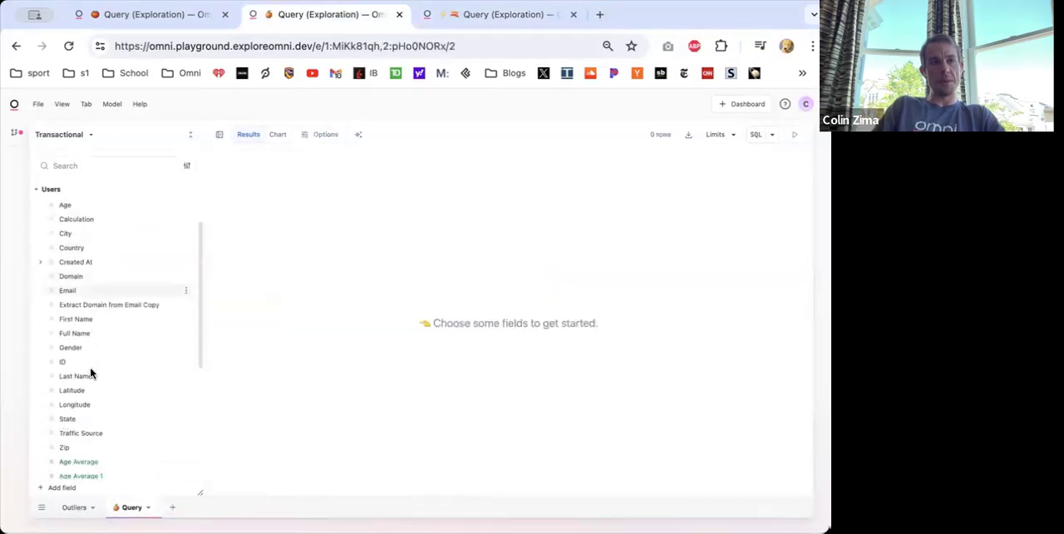
left_click(83, 386)
scroll(125, 407, "down", 5)
left_click(75, 459)
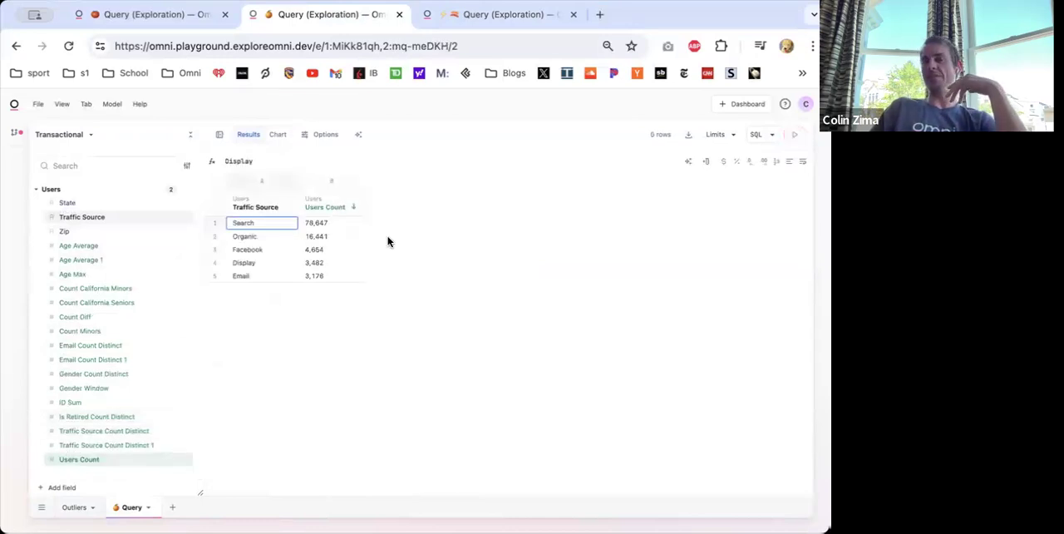
- Insert a calculation column after Traffic Source and name it Hand Category
right_click(250, 205)
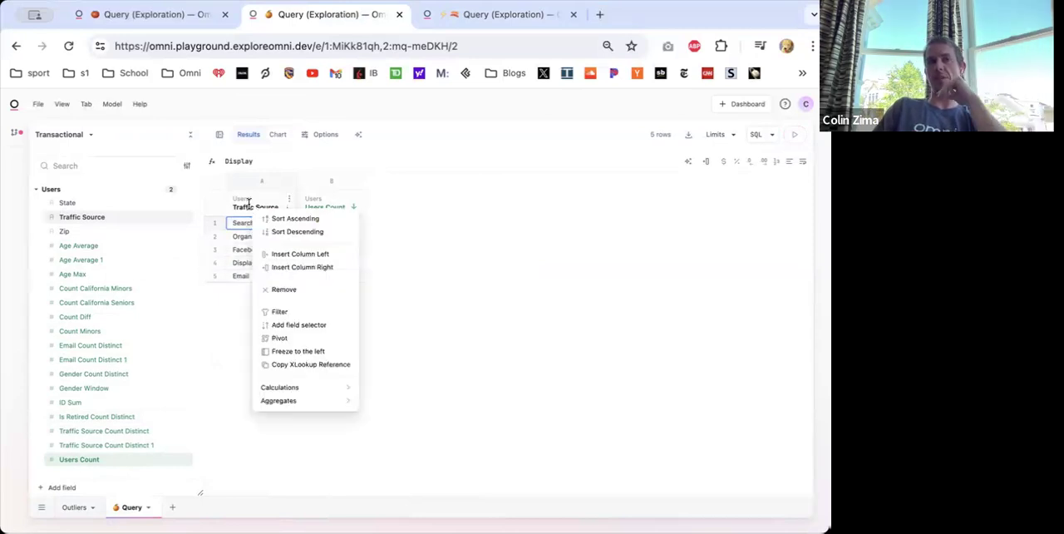
left_click(297, 267)
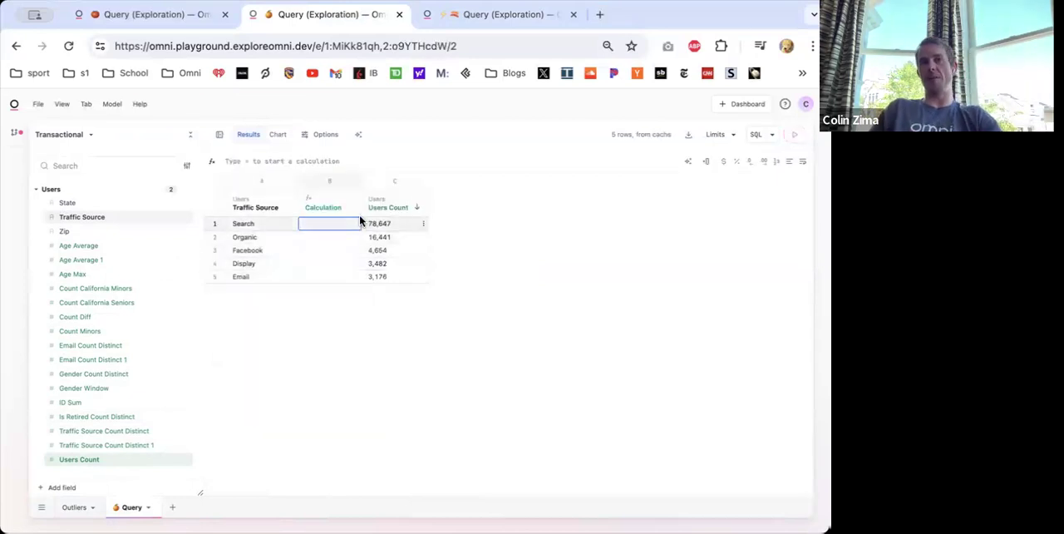
double_click(323, 205)
type("Hand Curat")
type("ed")
key("Return")
- Fill Hand Category with Good for Search, Facebook and Email, and Bad for Organic and Display
double_click(313, 225)
type("Good")
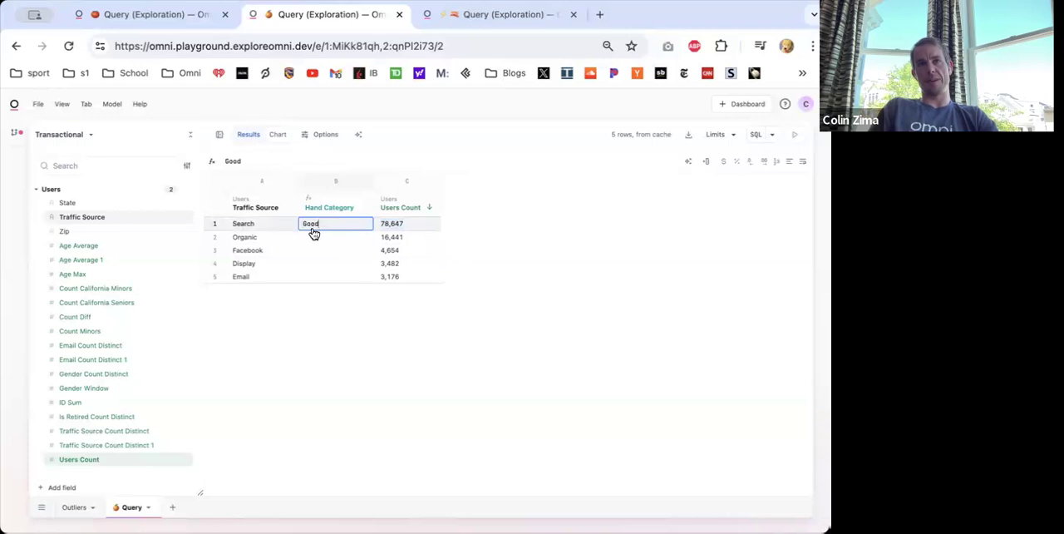
key("Escape")
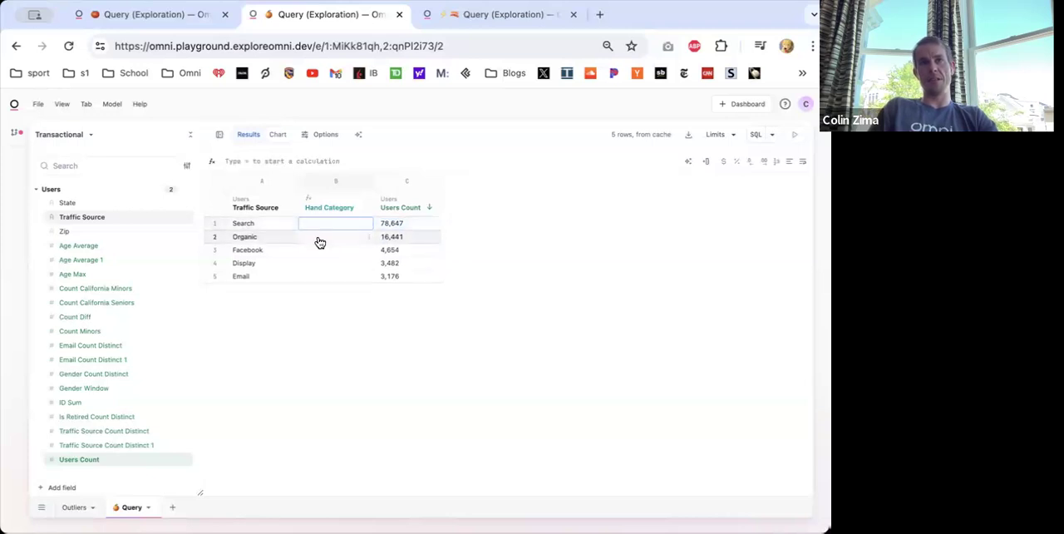
double_click(320, 239)
type("Bad")
key("Return")
left_click(312, 249)
type("Good")
key("Return")
left_click(314, 266)
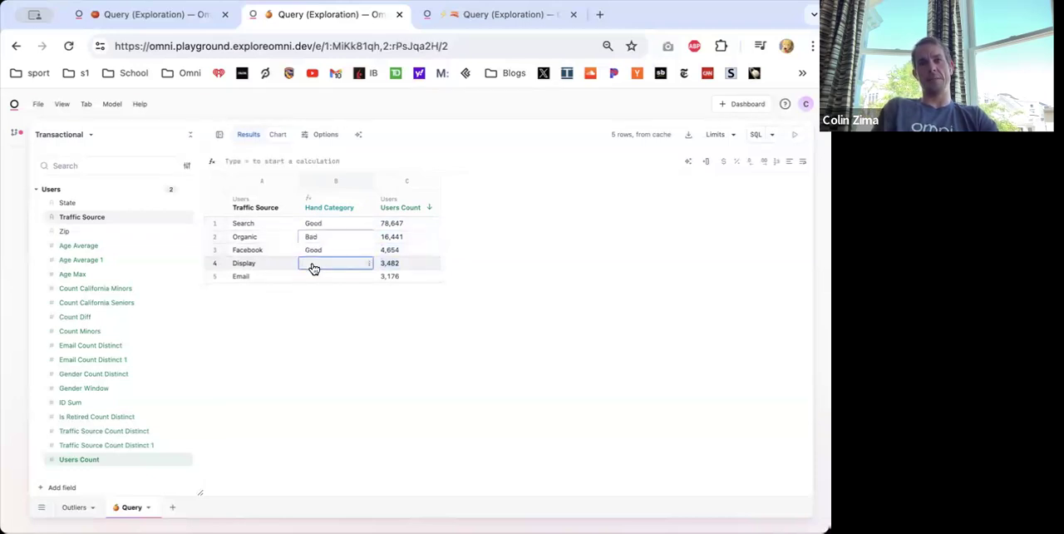
type("Bad")
key("Return")
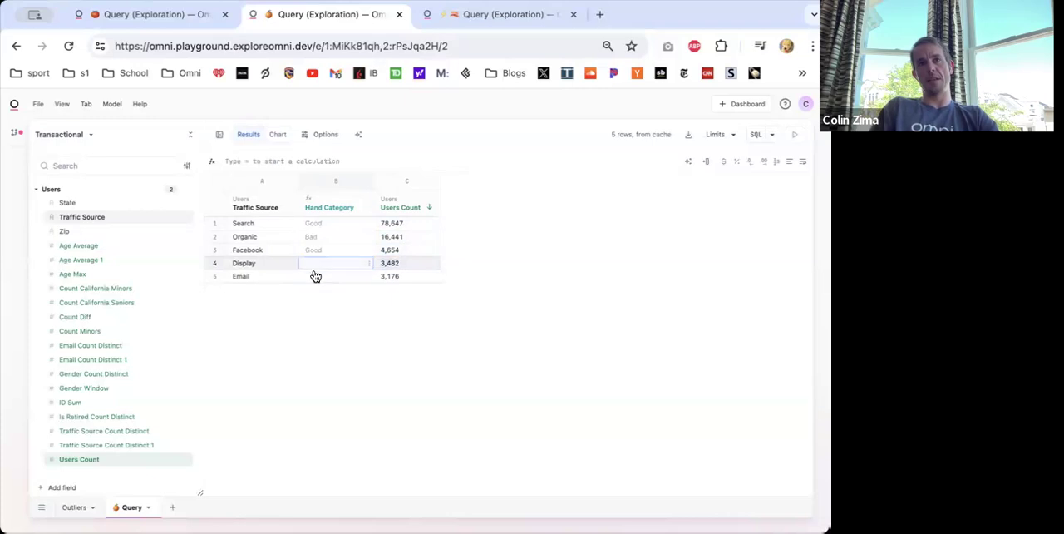
left_click(314, 276)
type("Good")
key("Return")
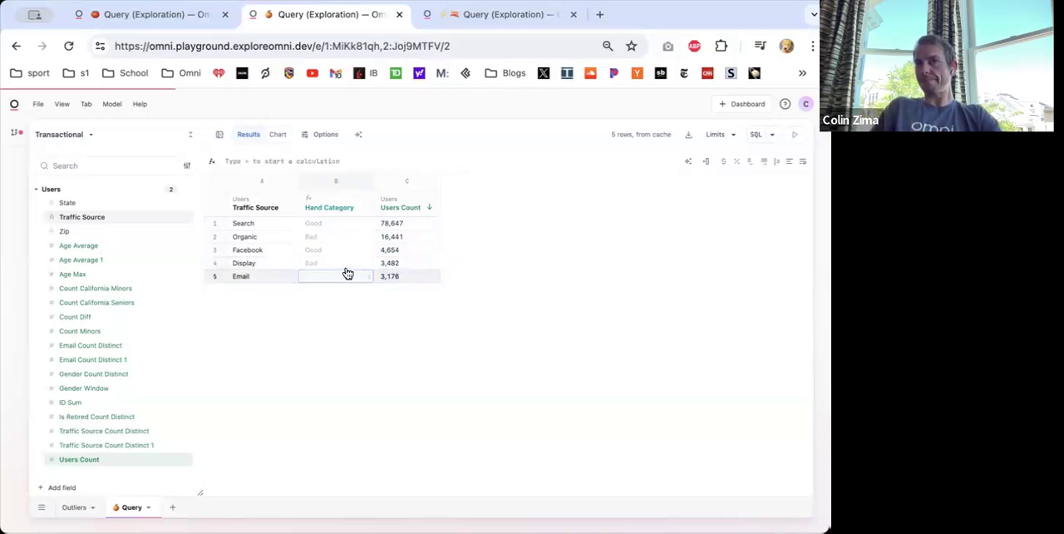
- View the chart of Users Count by Traffic Source coloured by Hand Category, along with its options
left_click(277, 137)
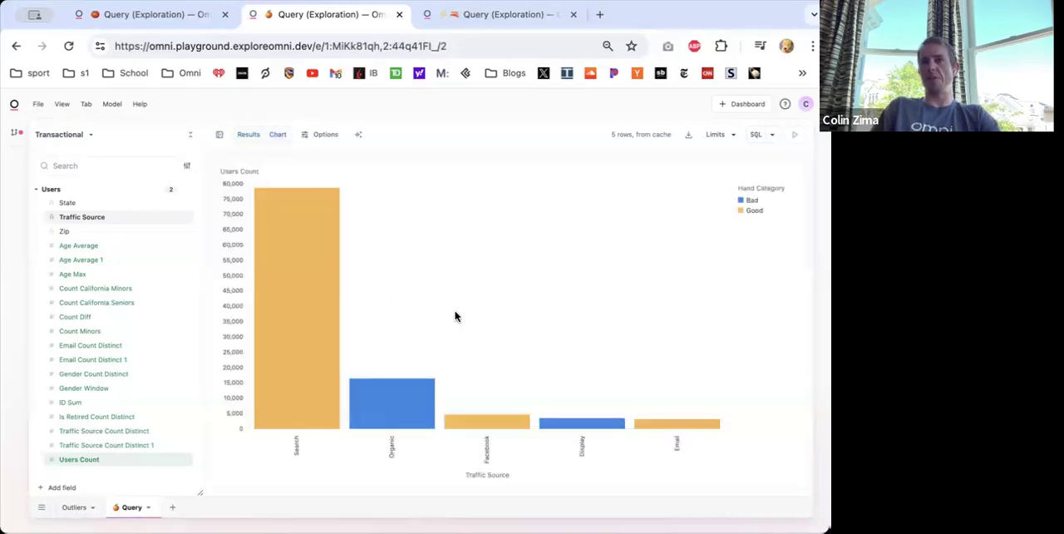
left_click(324, 135)
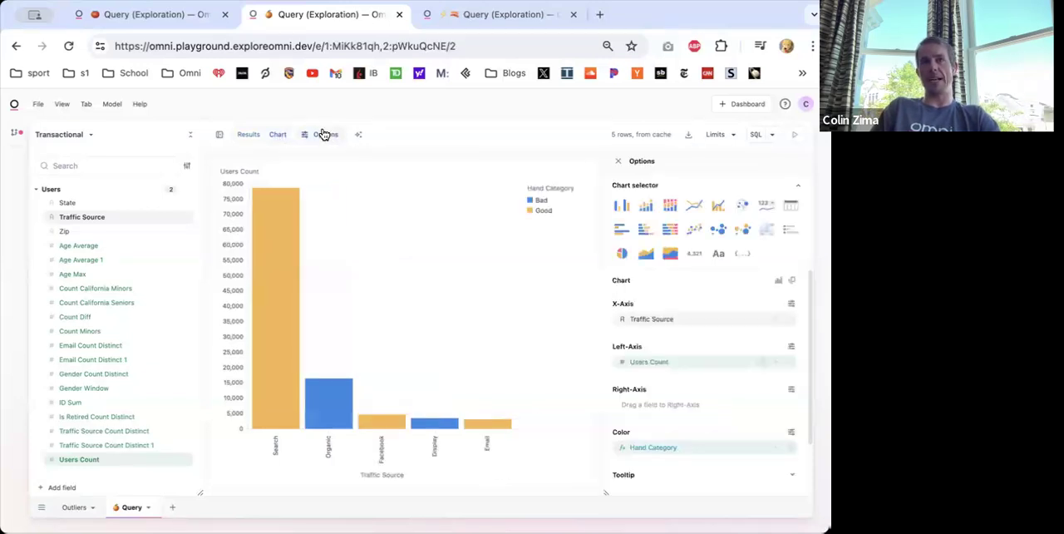
left_click(249, 135)
- Promote the Hand Category calculation to the workbook and examine its CASE statement in the generated SQL
left_click(333, 207)
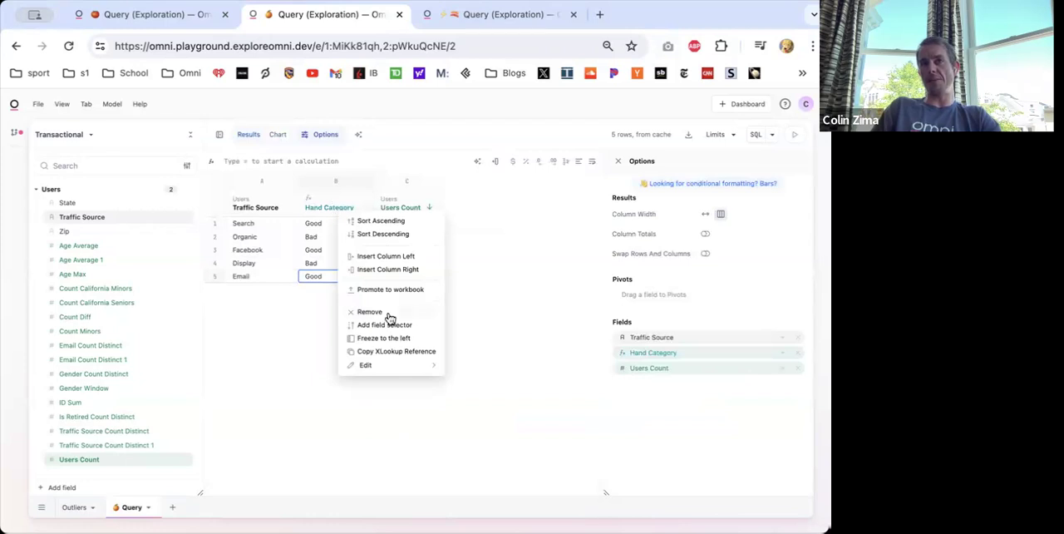
left_click(403, 291)
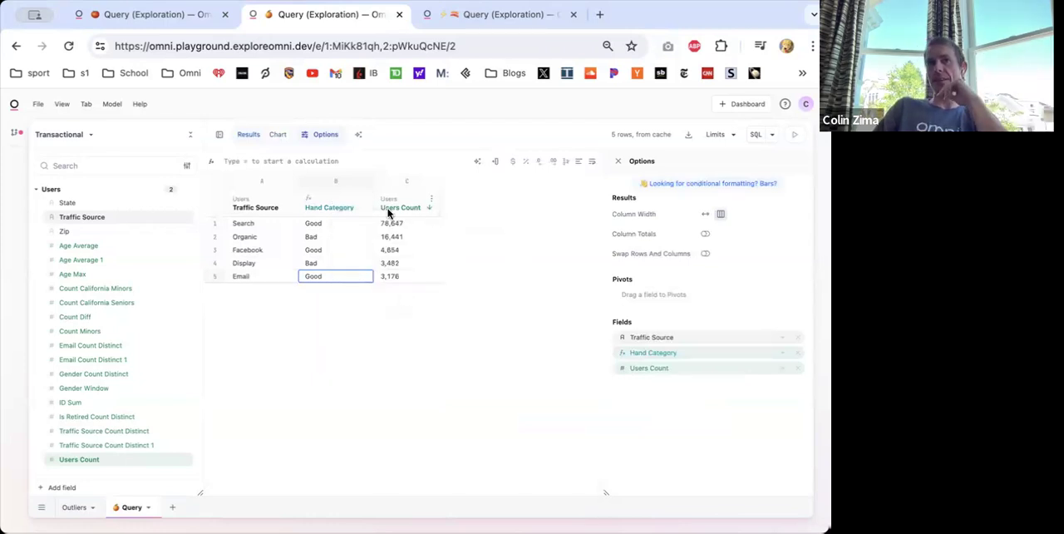
left_click(755, 133)
left_click_drag(260, 170, 277, 236)
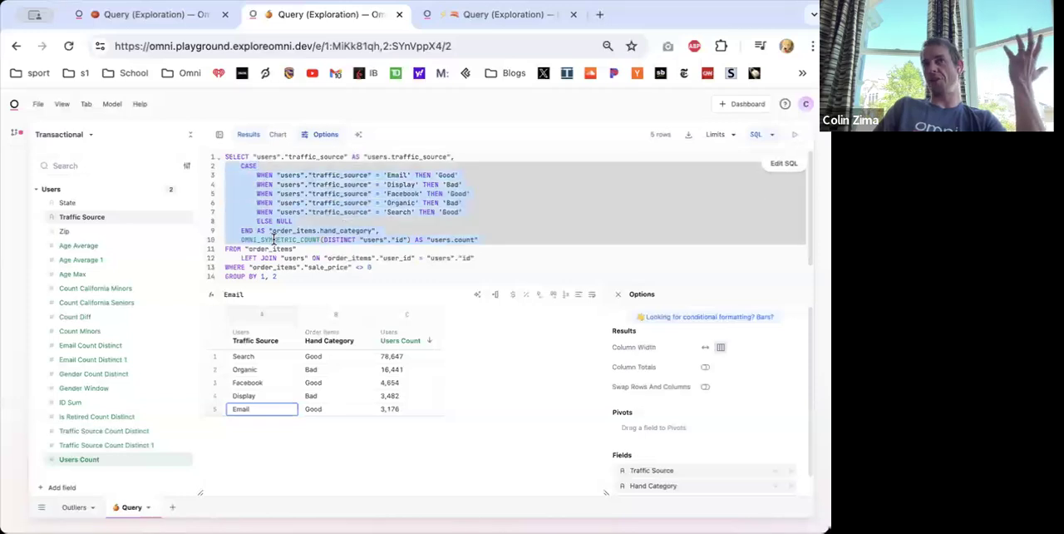
left_click(303, 221)
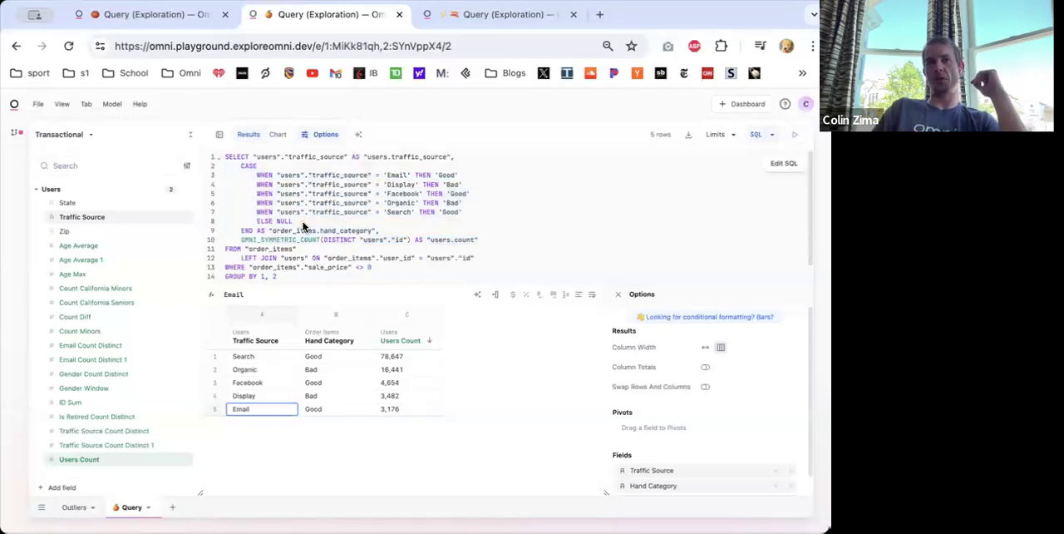
- Remove Traffic Source from the query and show Users Count by Hand Category as a pie chart, with the SQL hidden
left_click(276, 135)
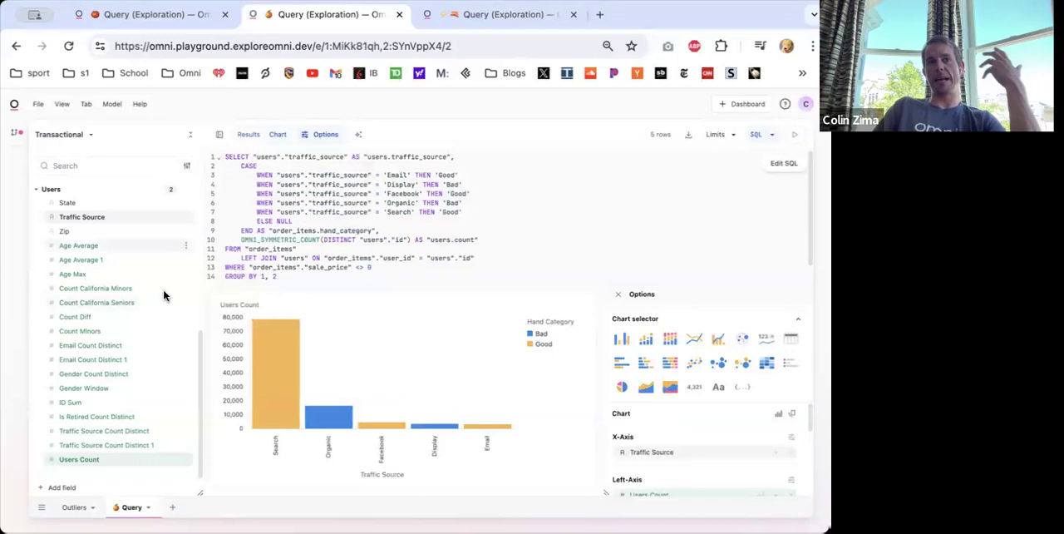
left_click(244, 139)
right_click(256, 327)
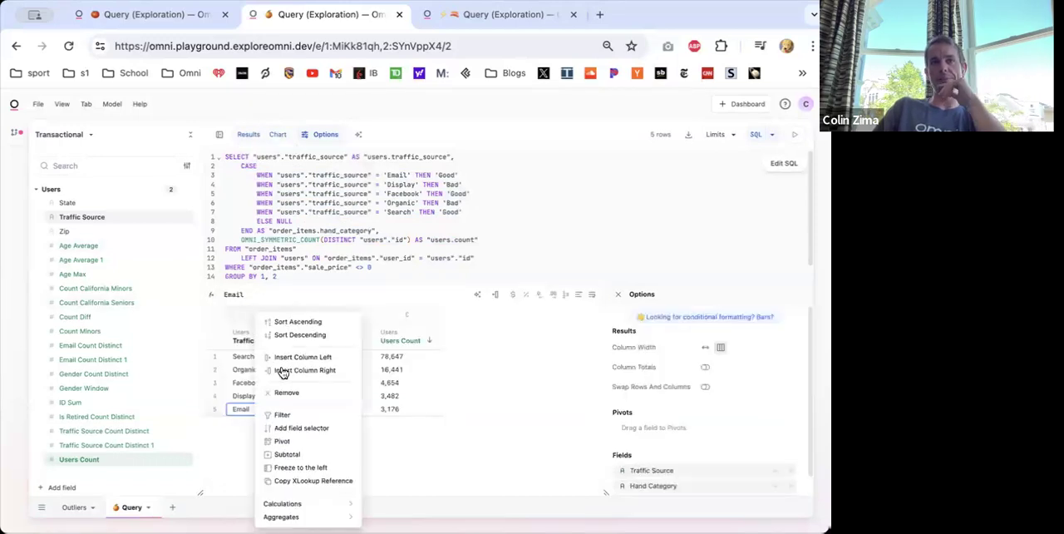
left_click(287, 399)
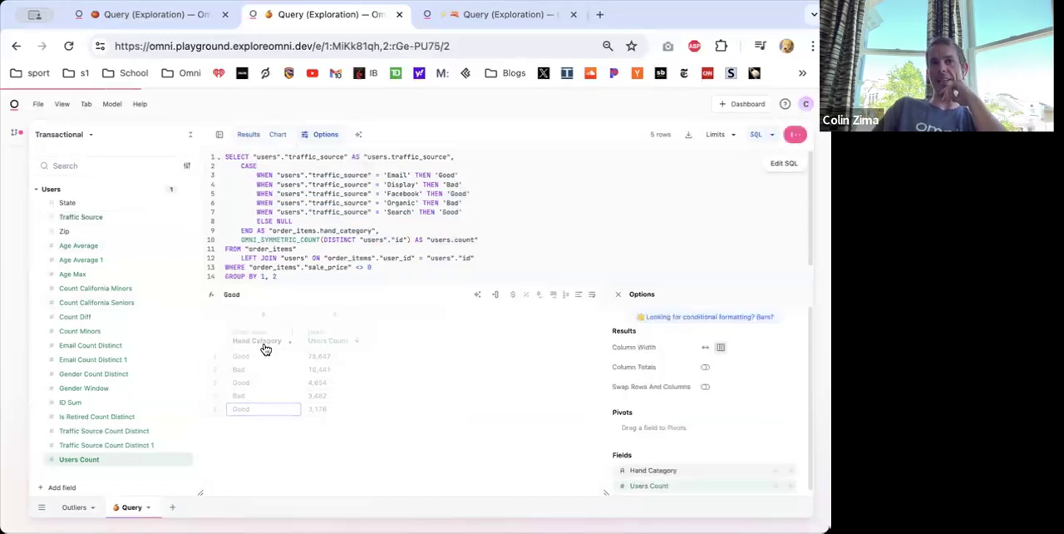
left_click(279, 135)
left_click(621, 385)
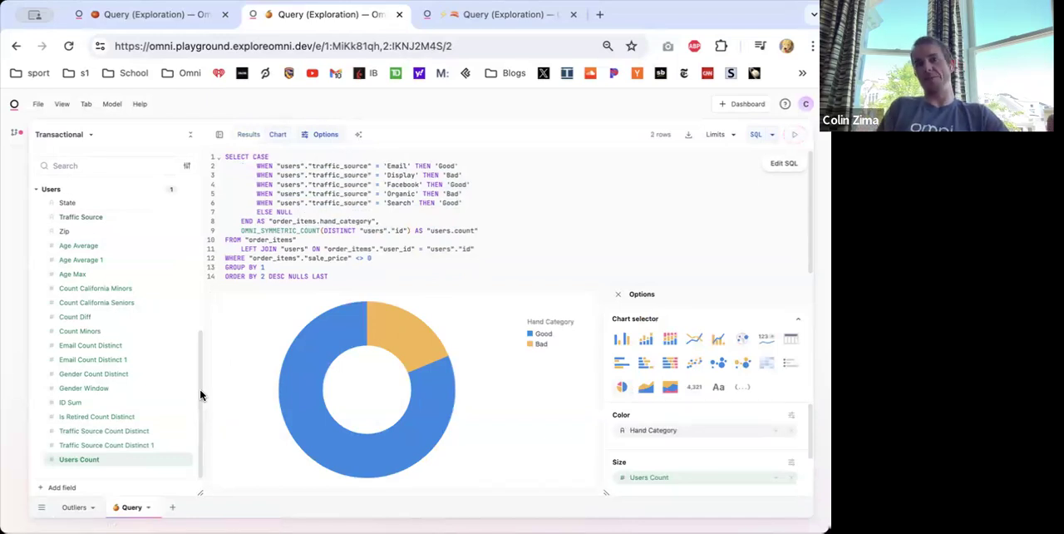
left_click(756, 134)
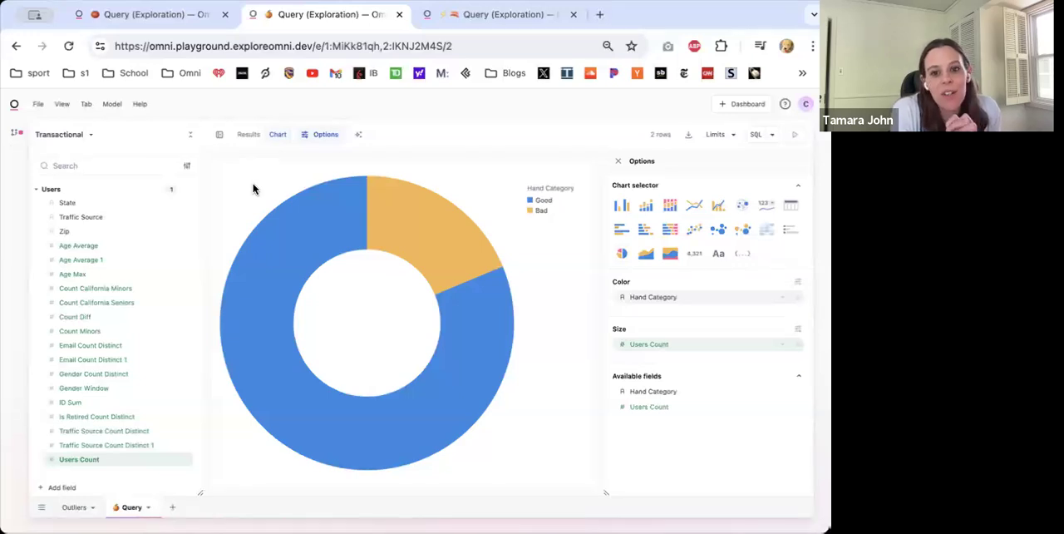
- Create another Transactional query in the exploration and add the State field from Users
left_click(248, 135)
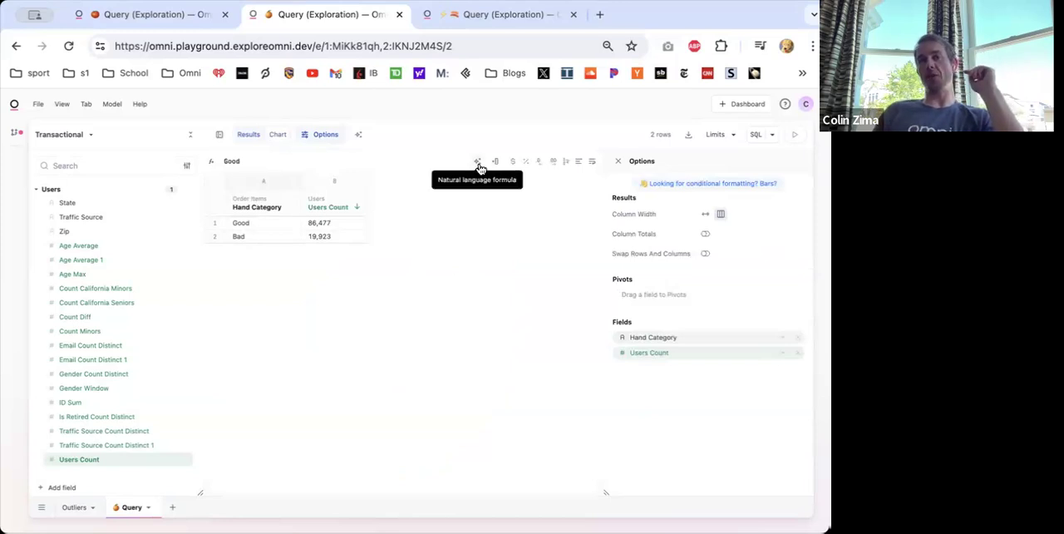
left_click(72, 506)
left_click(176, 511)
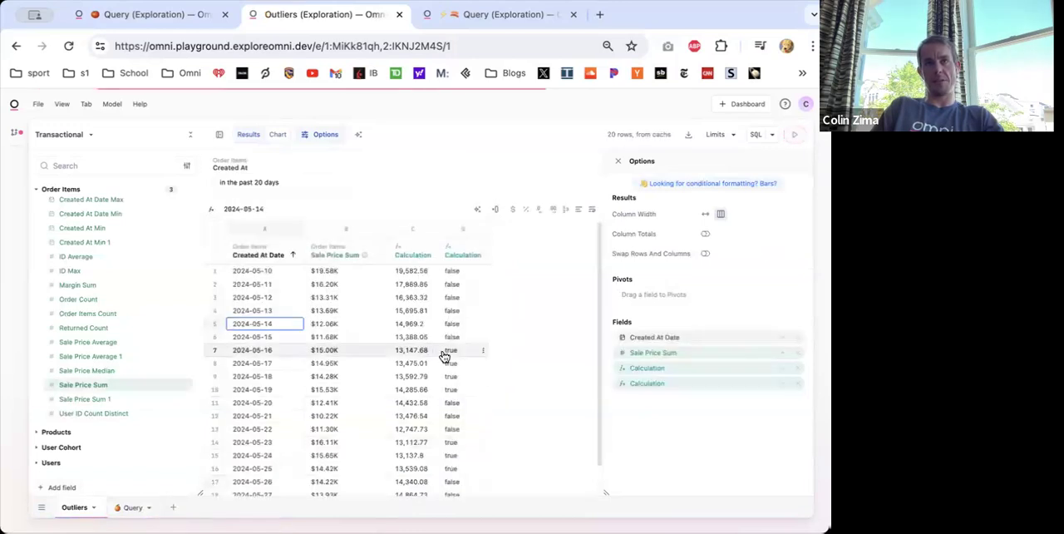
left_click(56, 265)
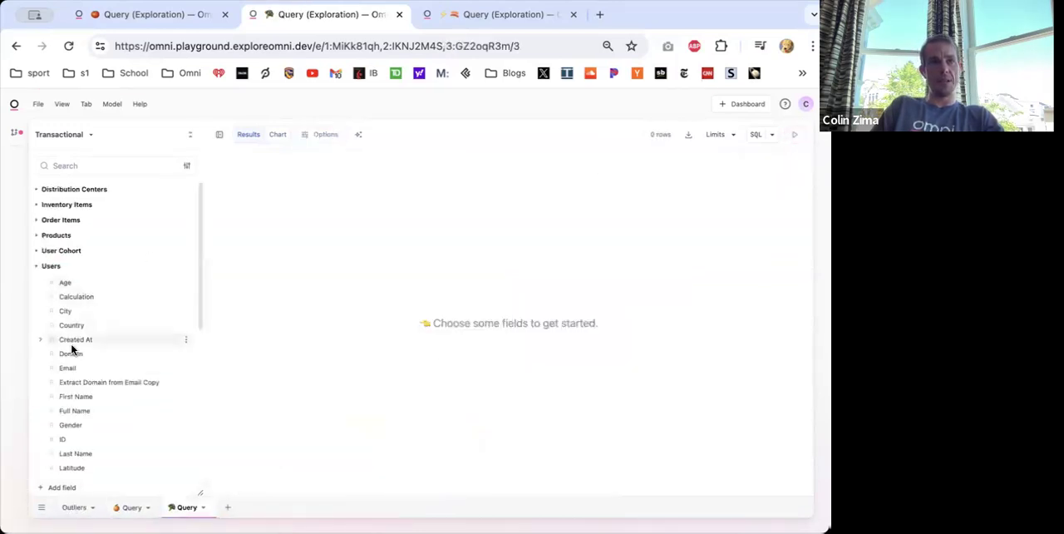
scroll(84, 431, "down", 1)
scroll(83, 432, "down", 1)
left_click(73, 407)
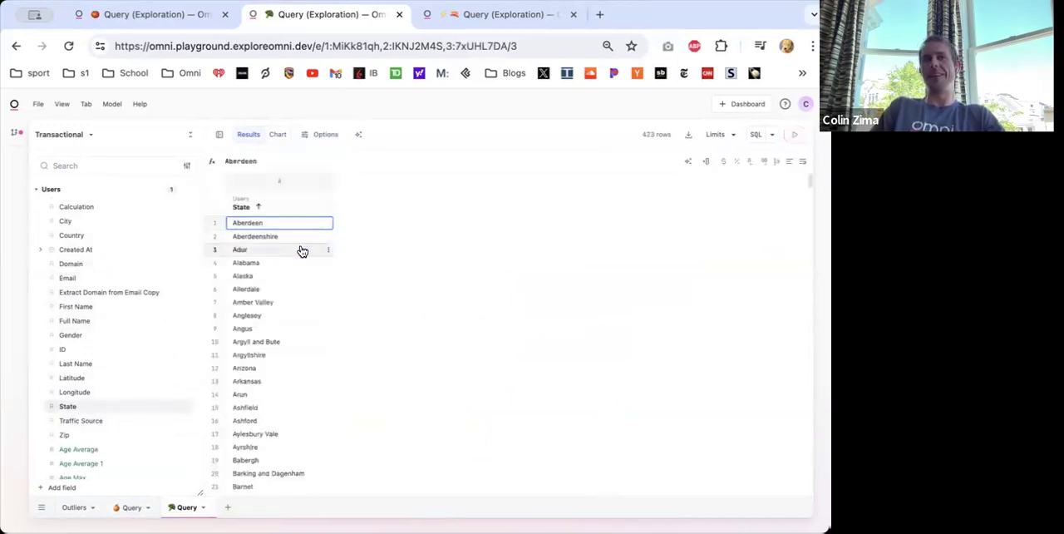
- Filter the state query to users whose Country is USA
scroll(79, 339, "up", 3)
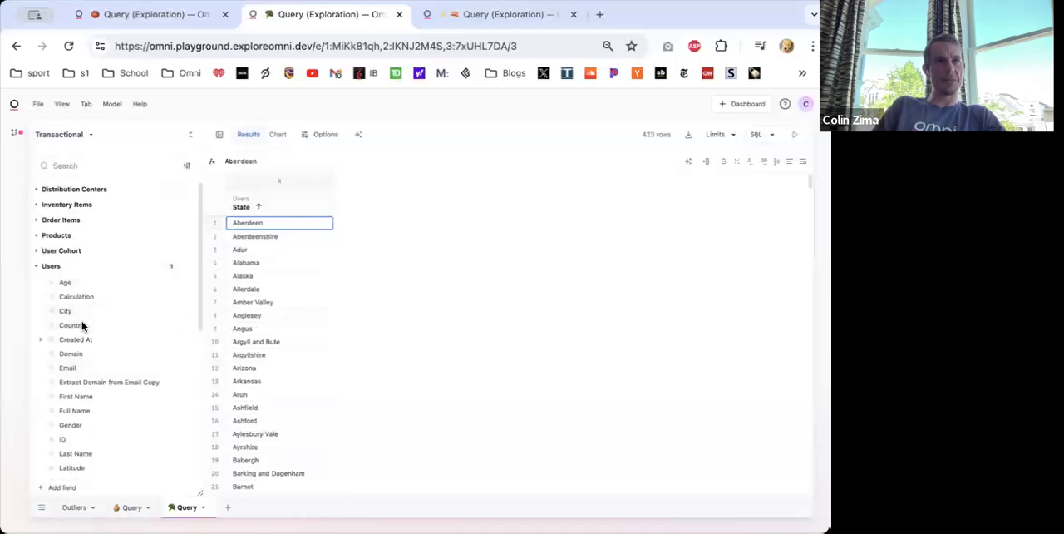
right_click(86, 325)
left_click(106, 334)
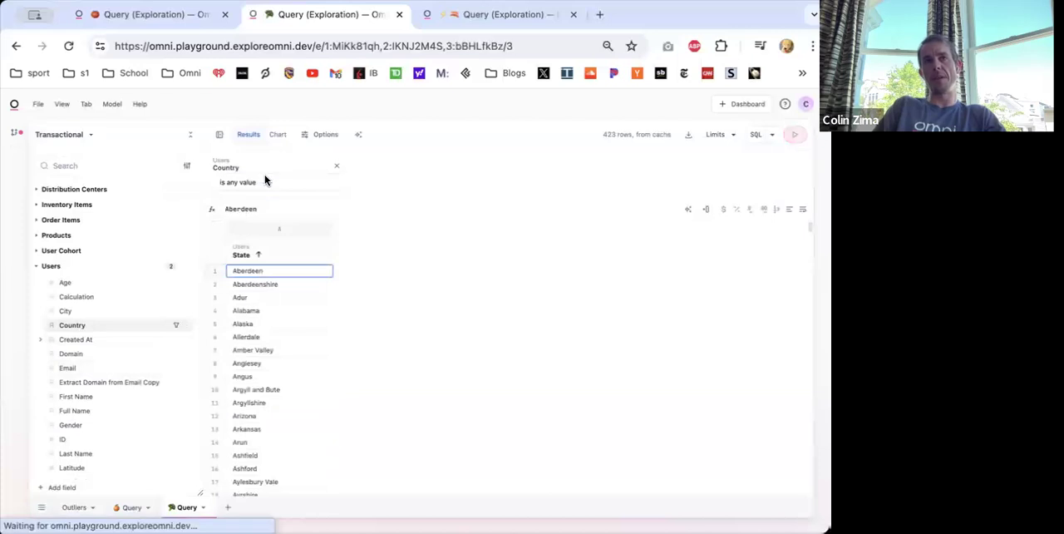
left_click(246, 215)
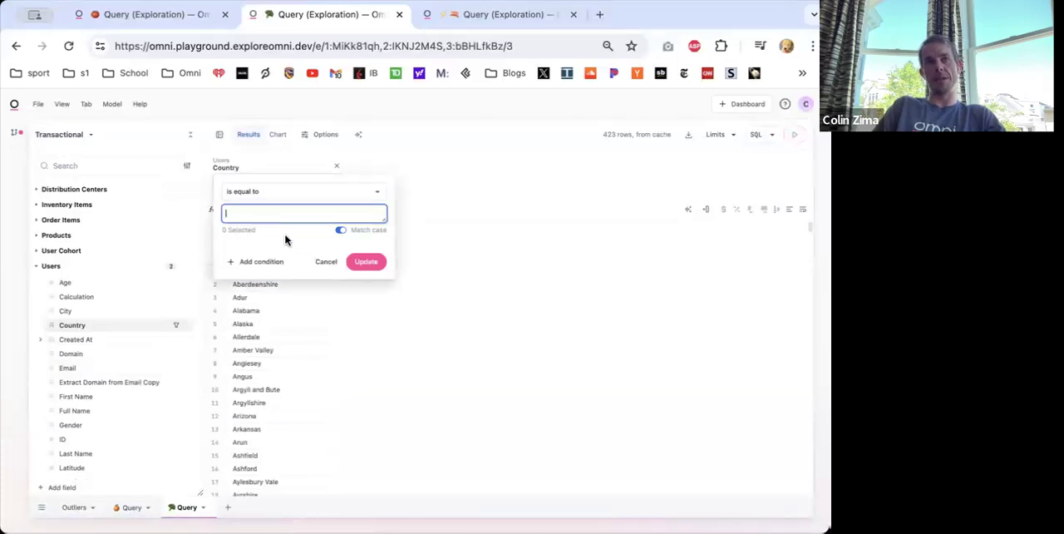
left_click(247, 246)
left_click(499, 358)
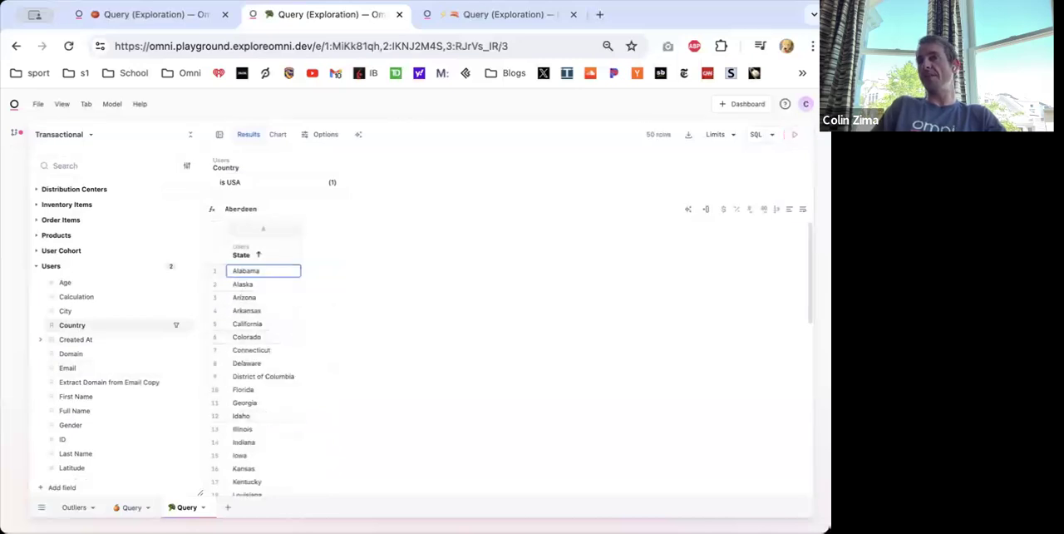
left_click_drag(242, 270, 413, 363)
scroll(321, 349, "up", 2)
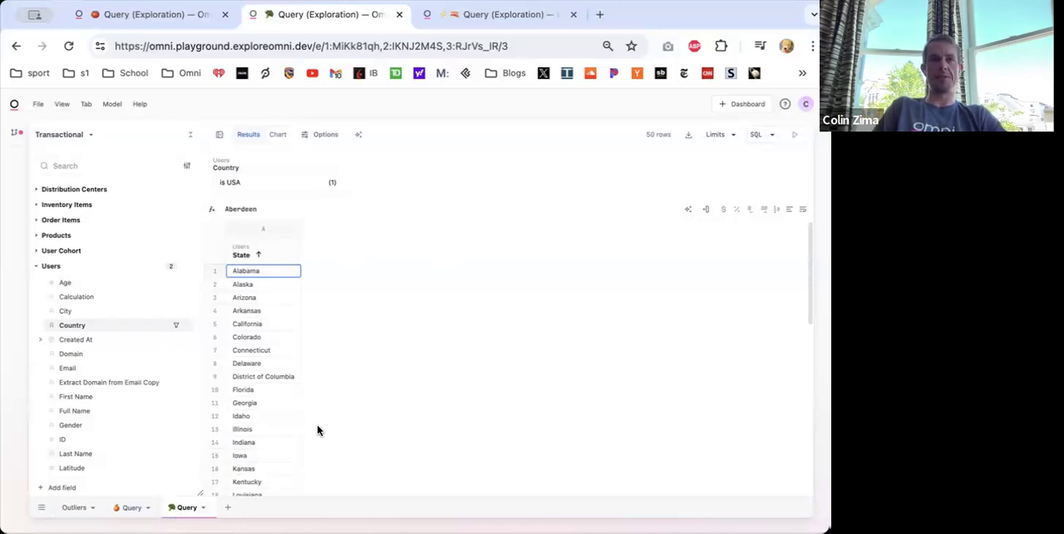
key("super+Tab")
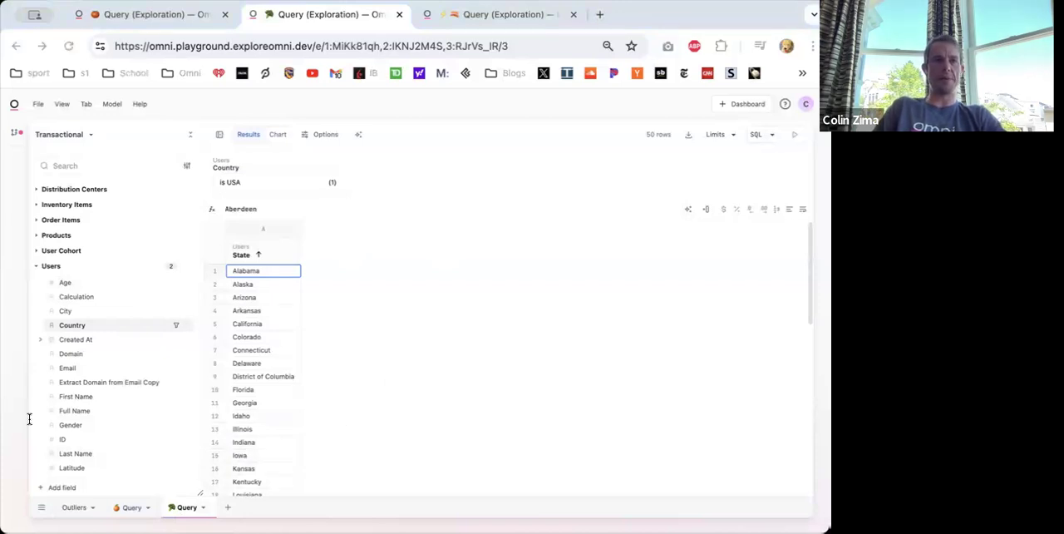
left_click(602, 334)
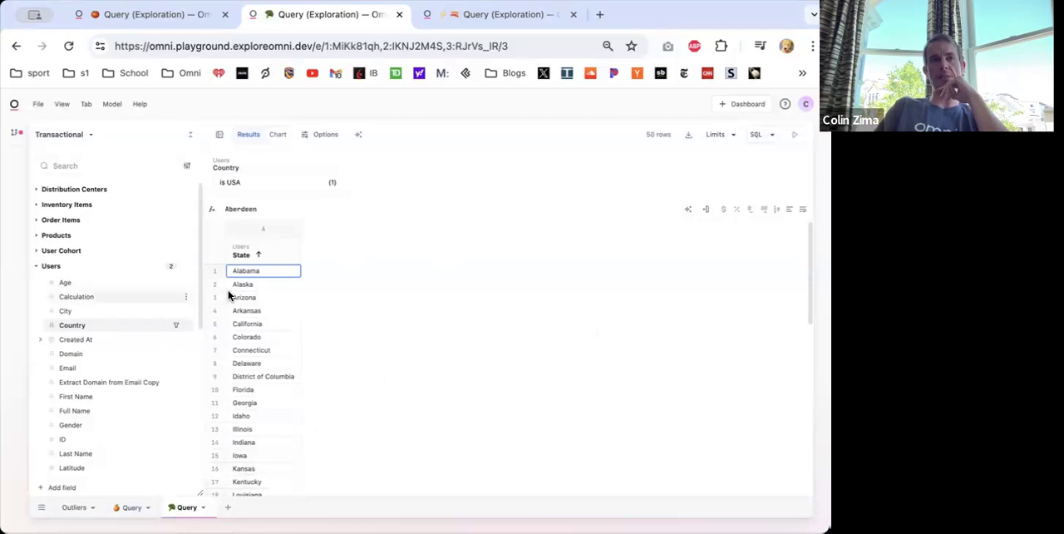
- Create another Transactional query with Created At Quarter and Users Count from Users
left_click(228, 507)
left_click(59, 267)
left_click(70, 337)
left_click(78, 410)
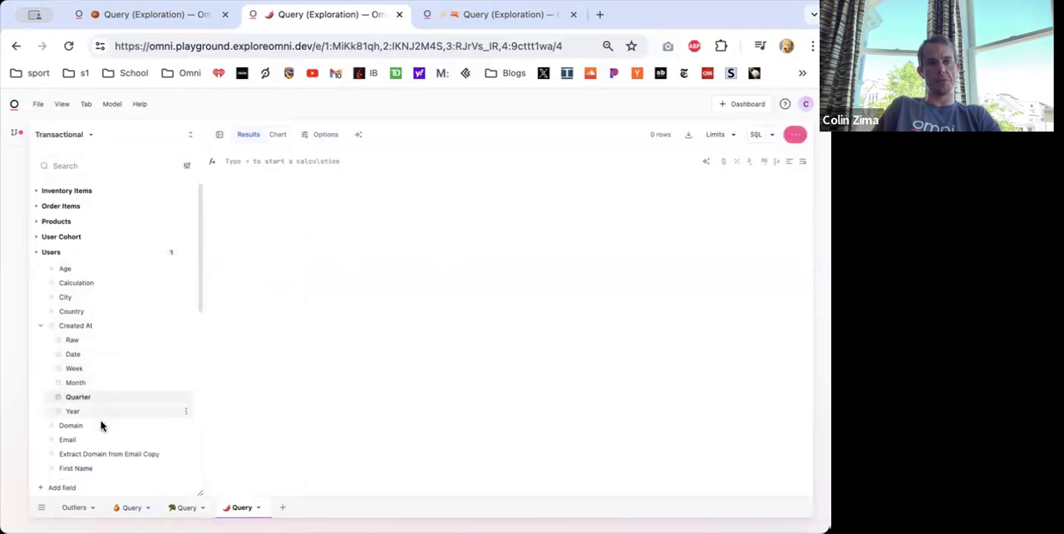
scroll(101, 425, "down", 6)
left_click(87, 459)
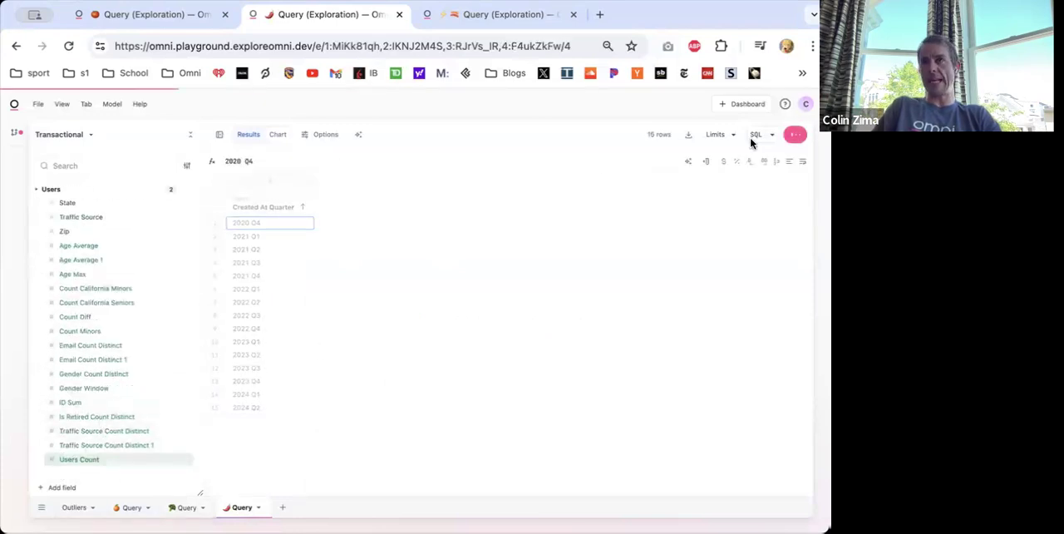
- Switch the quarterly query's topic to Users with its SQL shown, and select the whole SQL statement
left_click(754, 135)
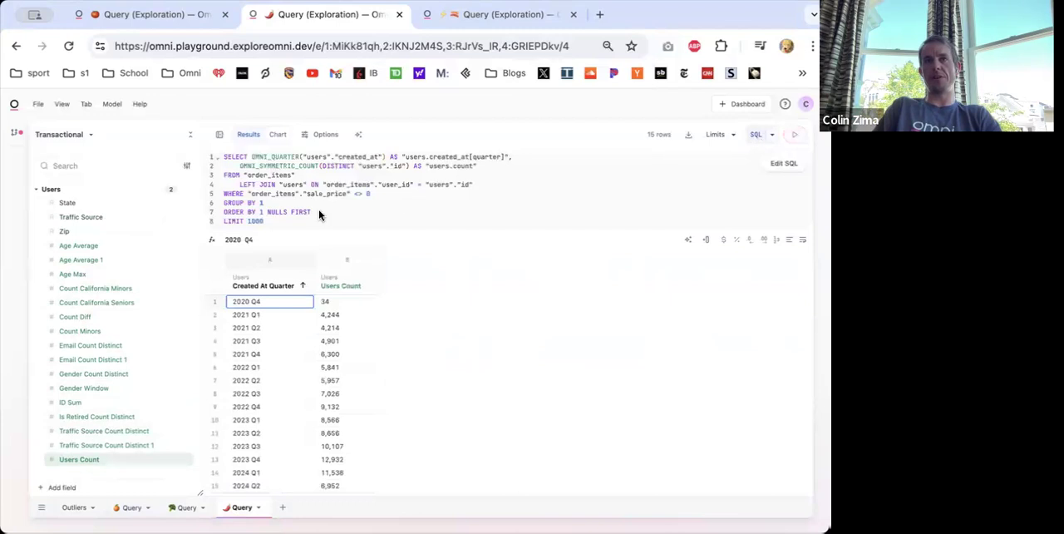
left_click(69, 138)
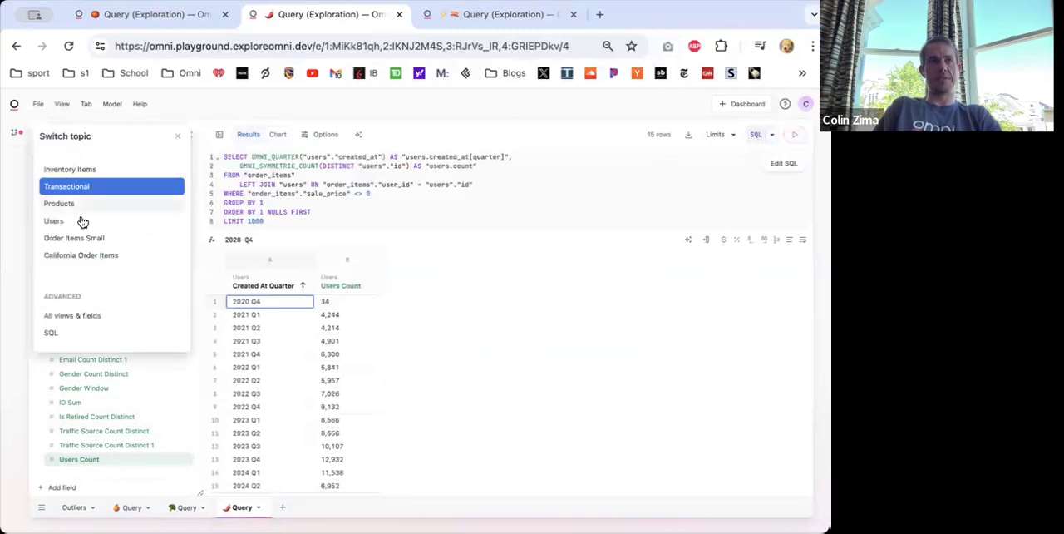
left_click(74, 219)
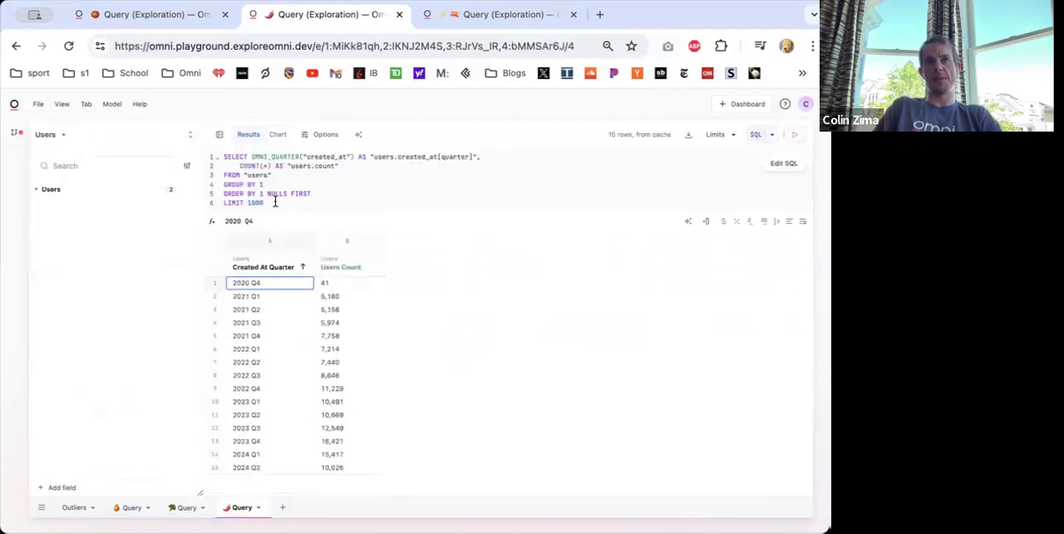
key("ctrl+a")
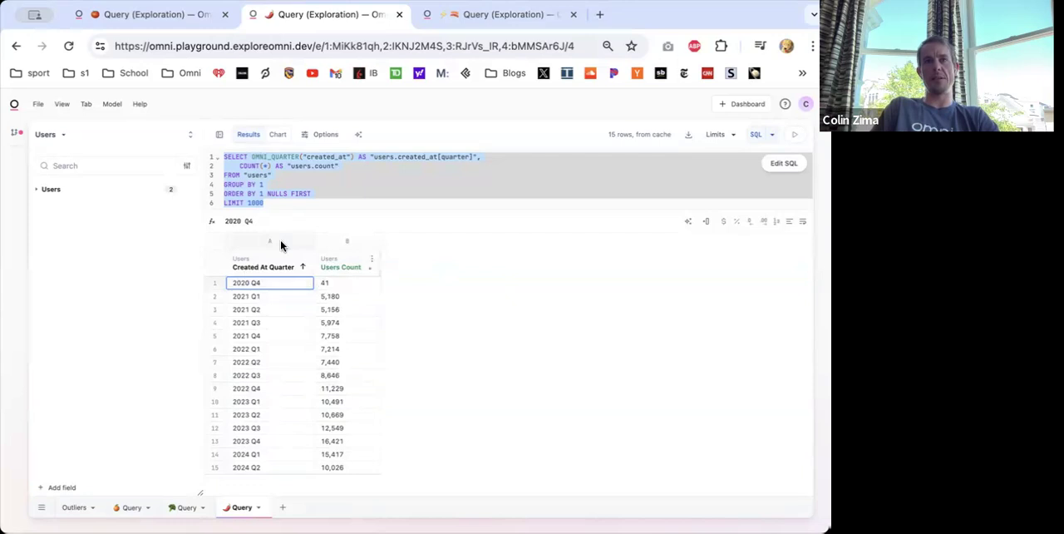
- Rename the quarterly users query as New Users
double_click(241, 508)
type("Users")
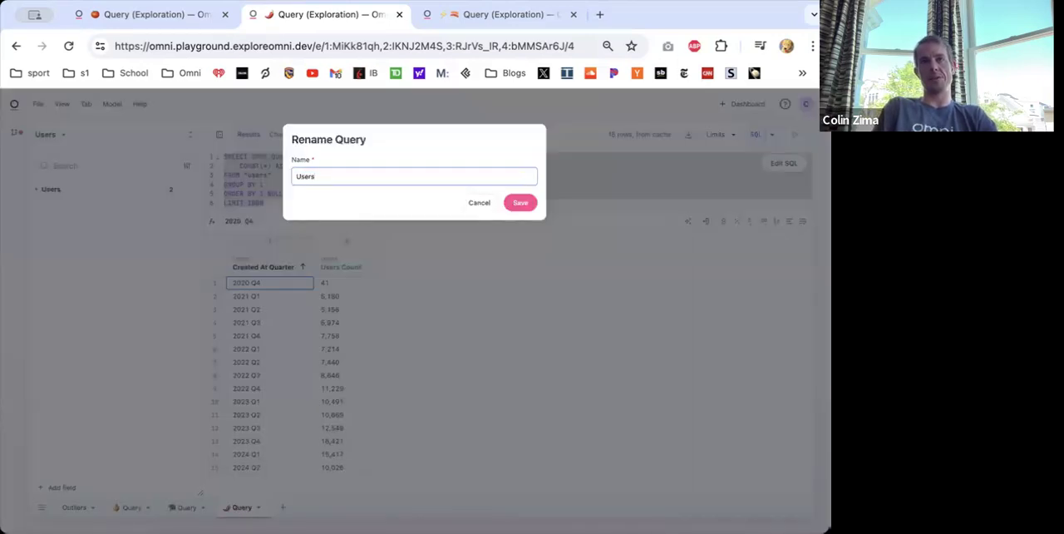
type("New")
key("Return")
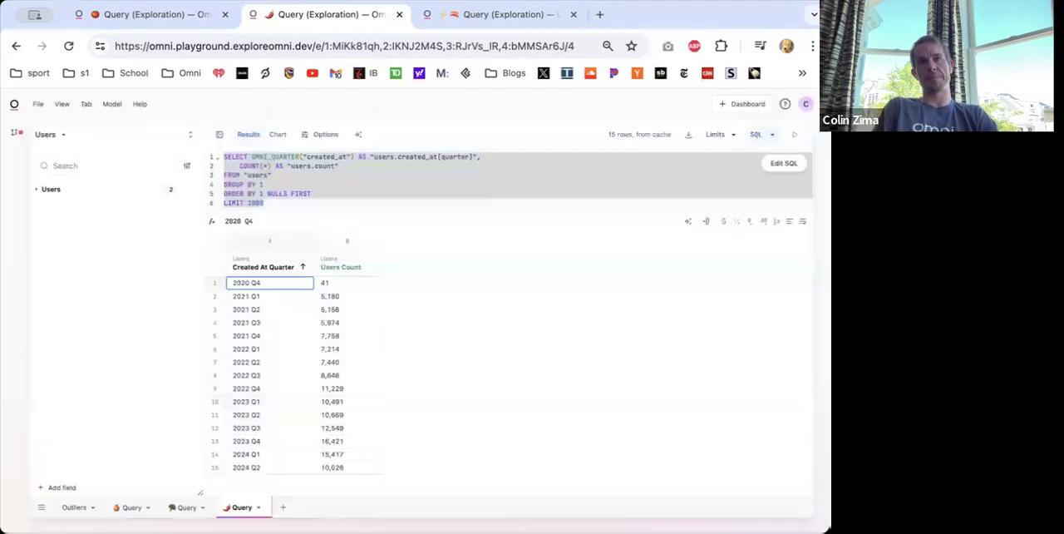
- Create another Transactional query with Created At Quarter and Order Count from Order Items
left_click(291, 505)
left_click(69, 190)
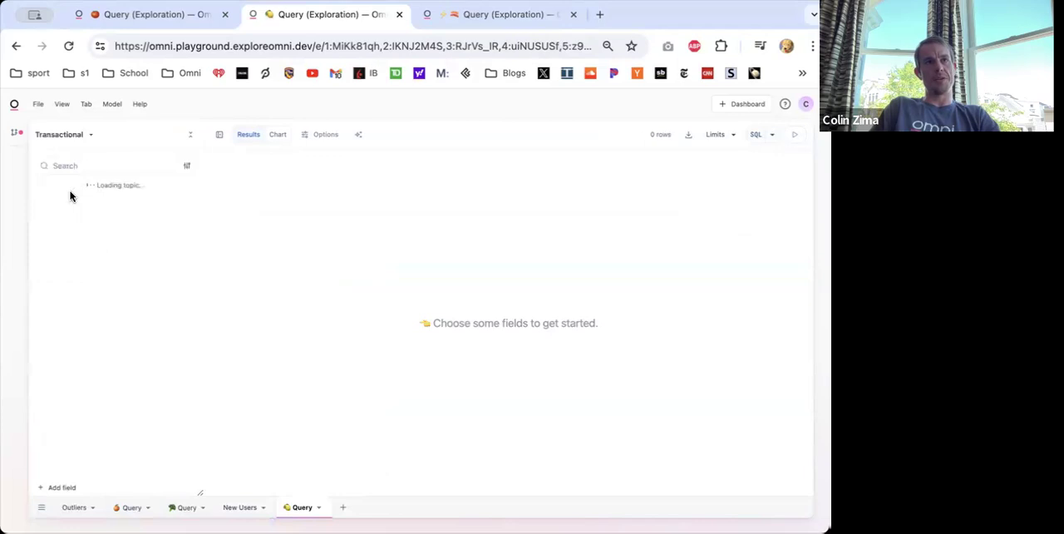
left_click(79, 238)
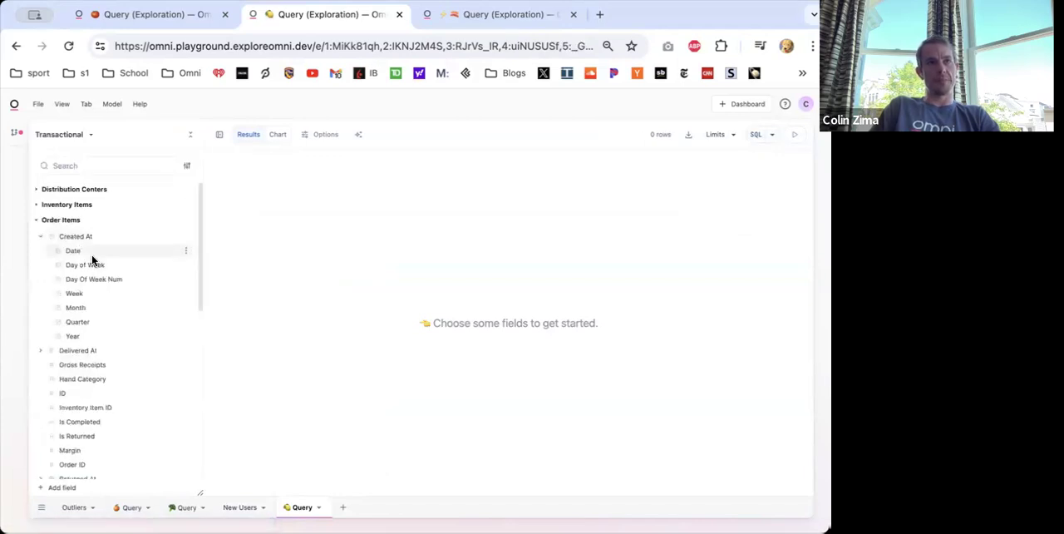
left_click(80, 321)
scroll(88, 338, "down", 10)
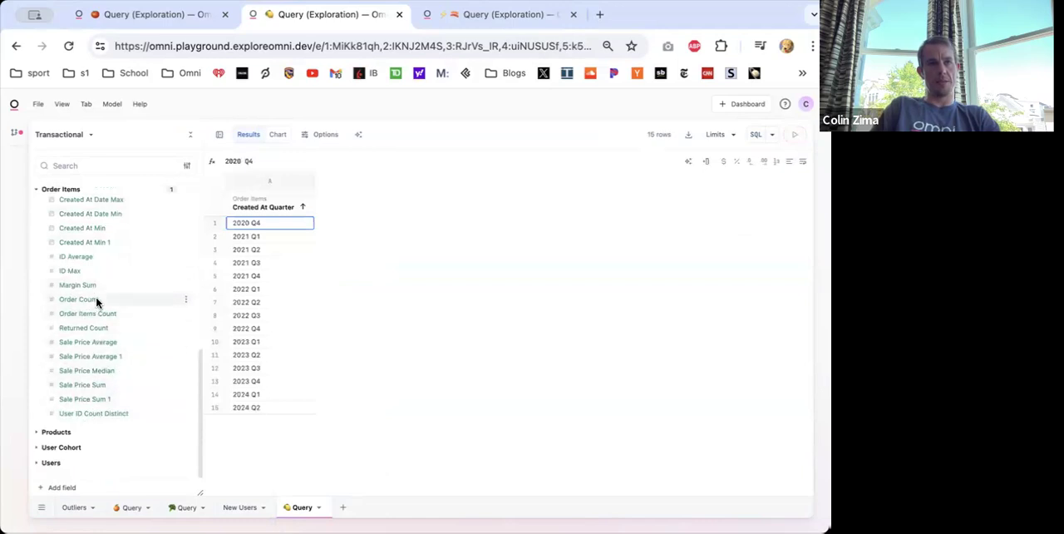
left_click(93, 299)
- Rename the quarterly order count query as New Orders
double_click(302, 507)
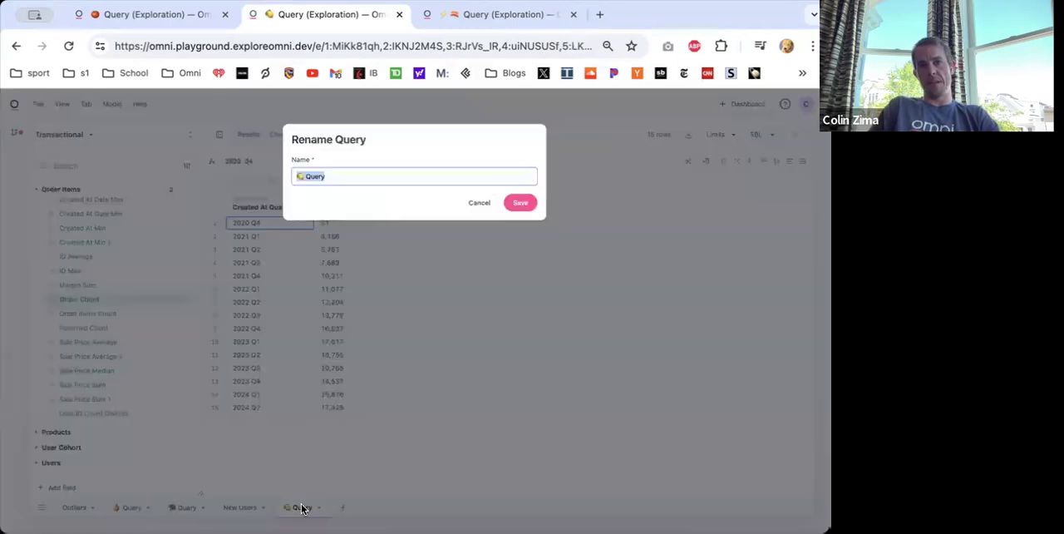
type("New Orders")
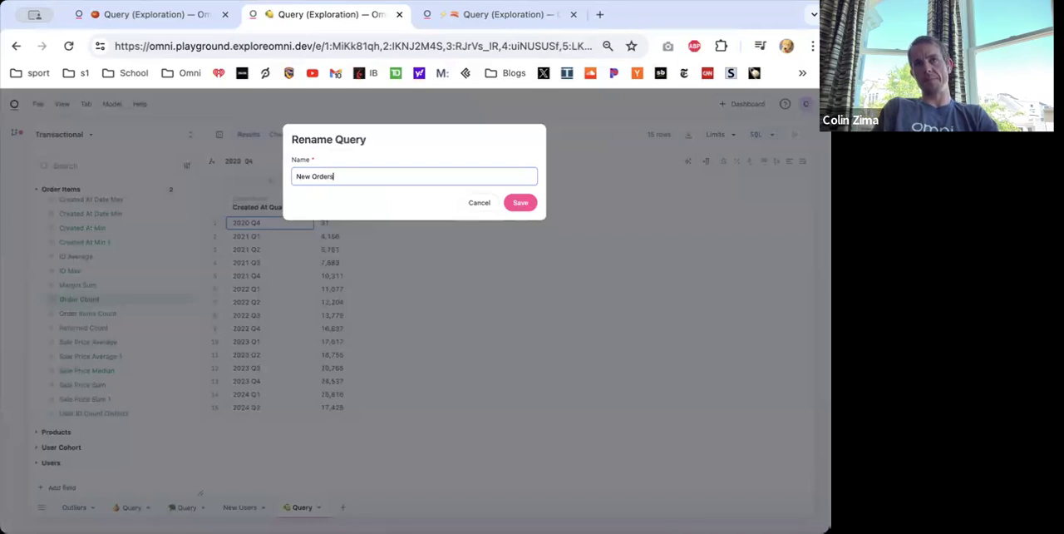
key("Return")
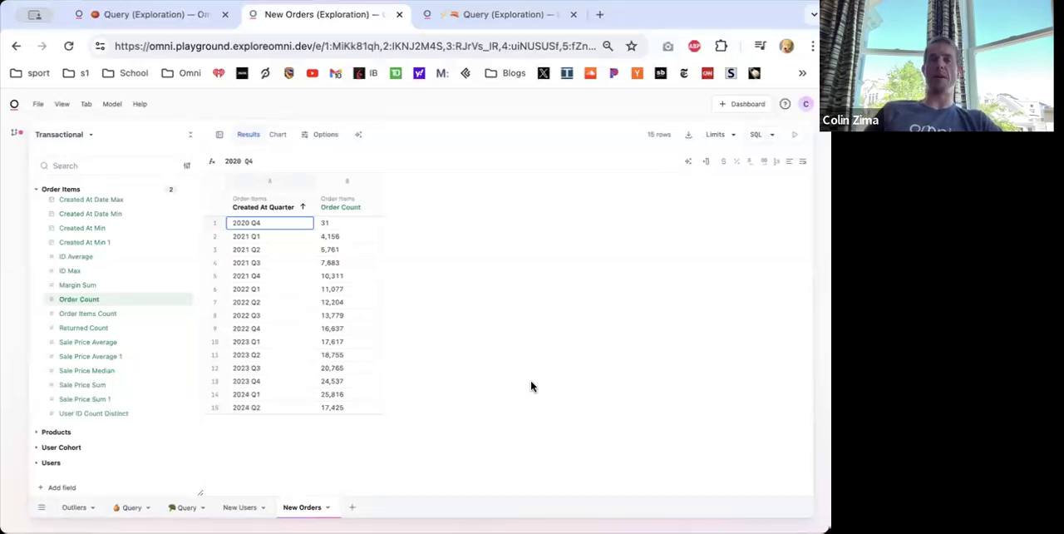
- Insert a calculation column directly after Order Count and start an XLOOKUP formula in its first row
right_click(332, 206)
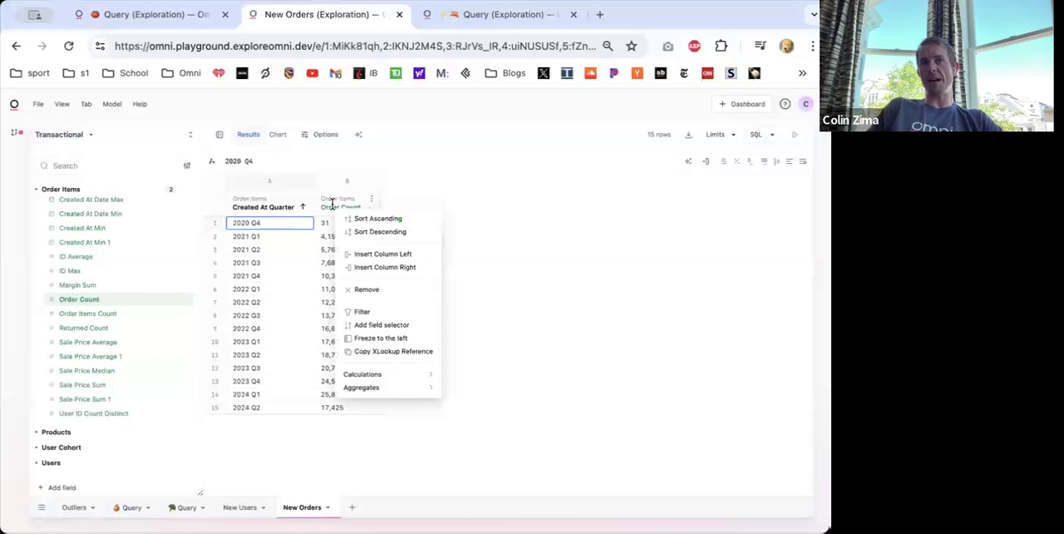
left_click(373, 267)
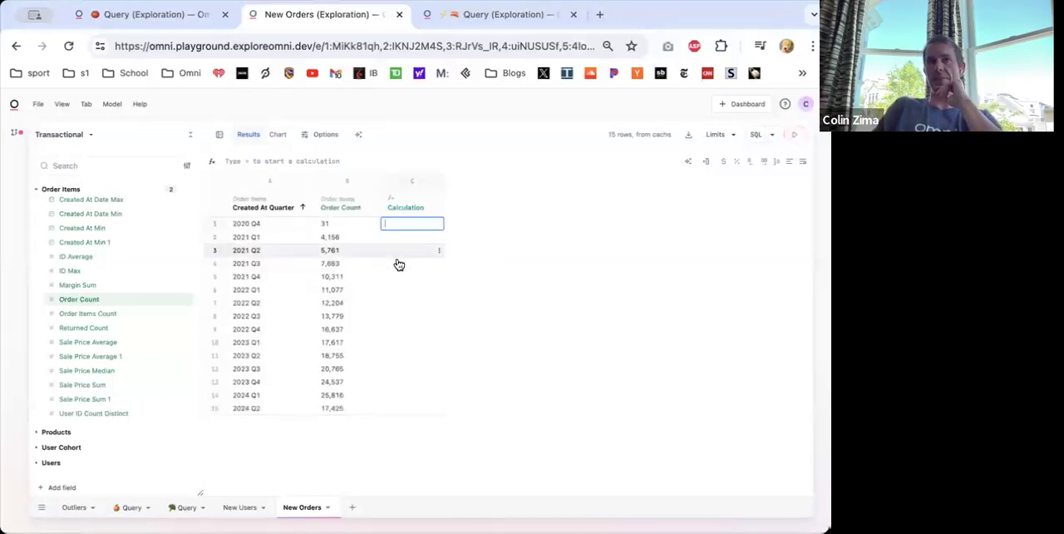
type("=xlookup(")
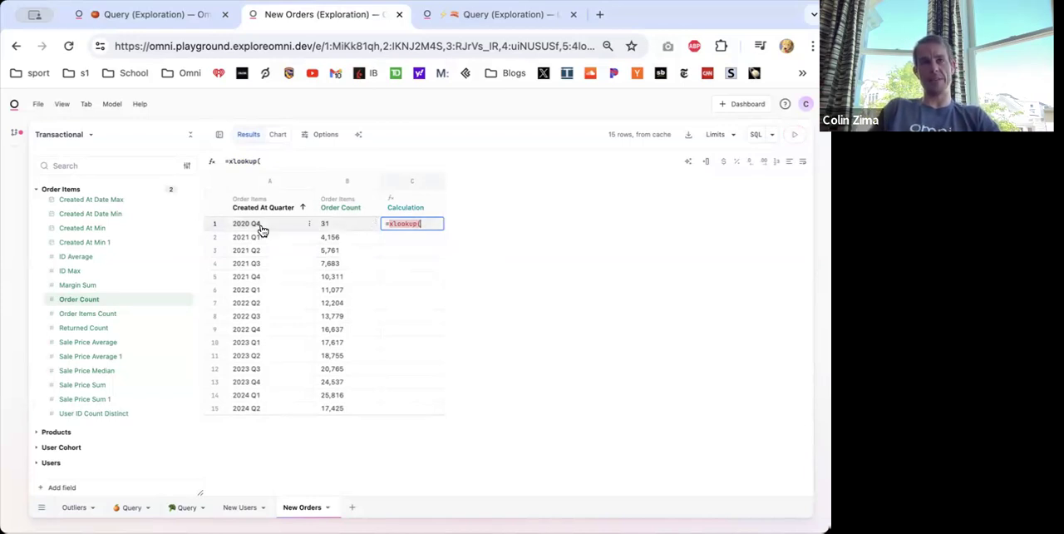
left_click(297, 160)
key("BackSpace")
type("xl")
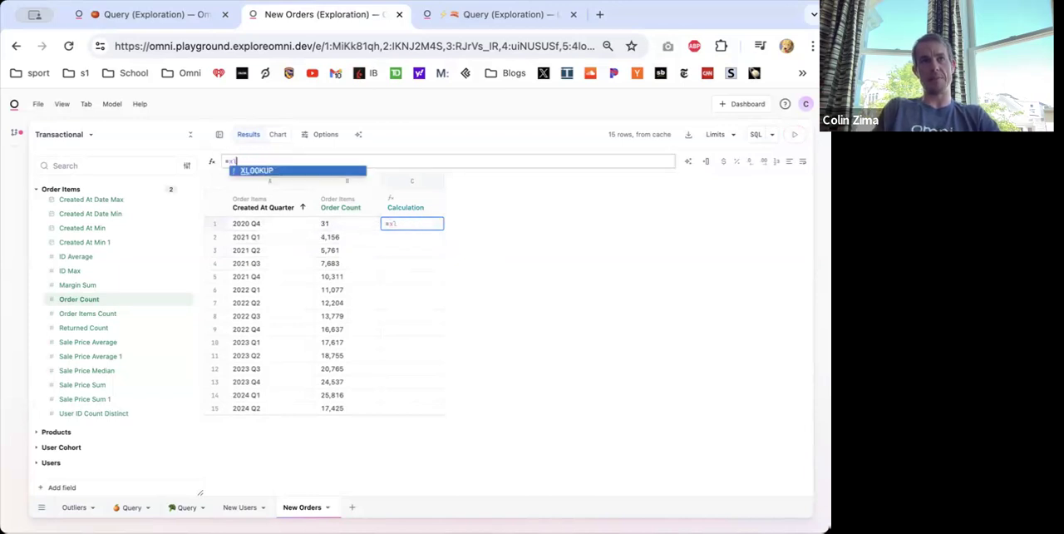
type("ookup")
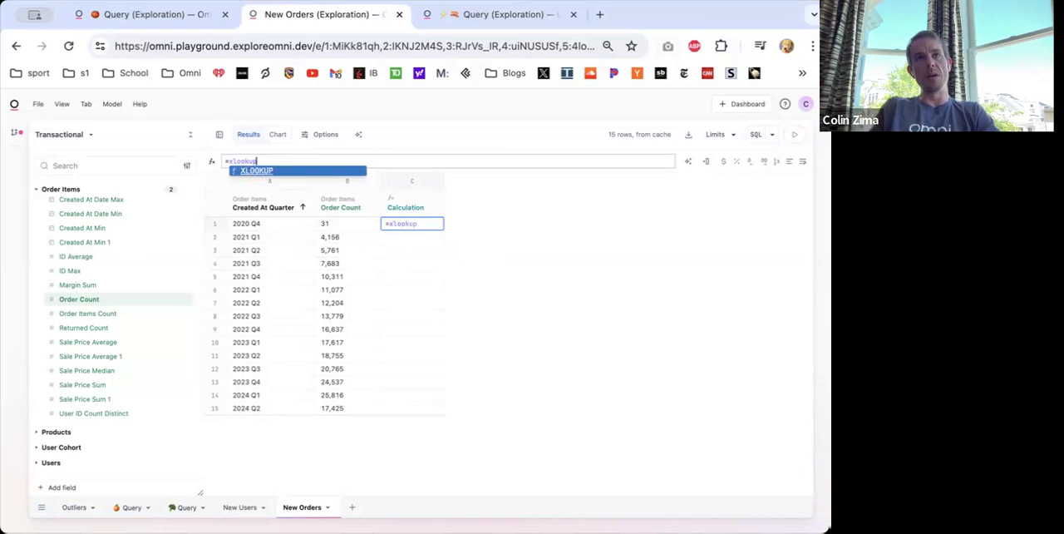
key("Tab")
key("super+Tab")
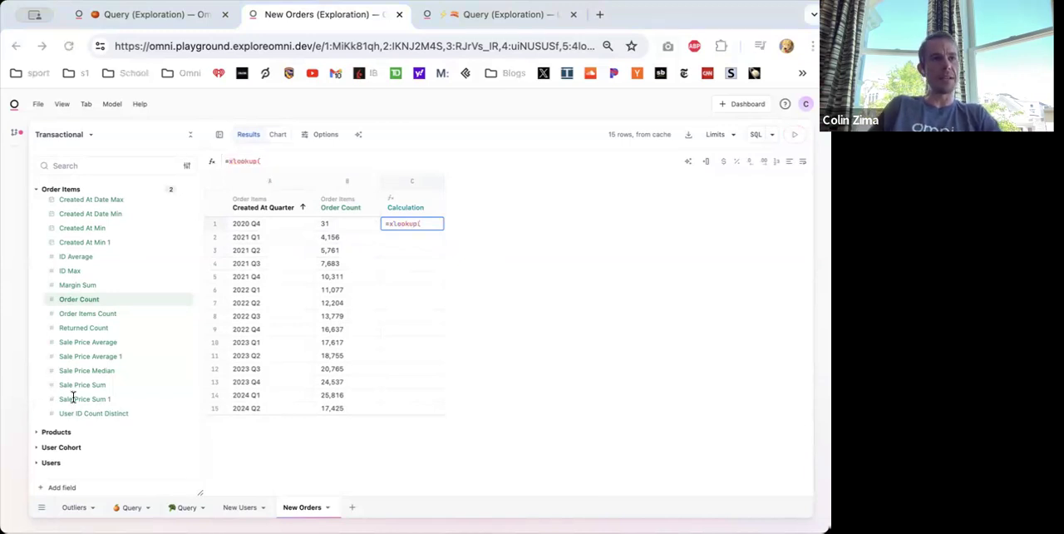
left_click(509, 293)
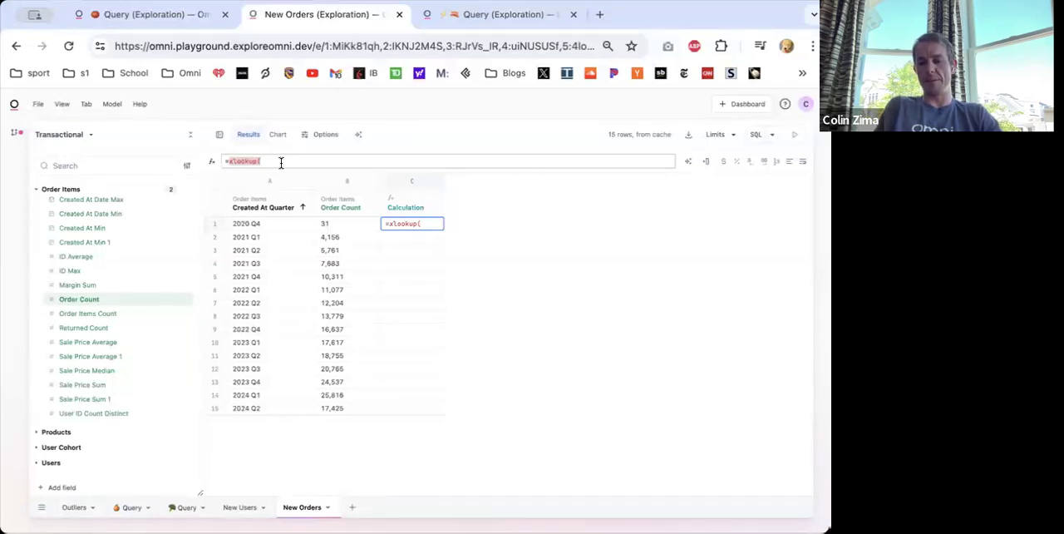
- Set the XLOOKUP's lookup value to A1 and its lookup range to 'New Users'!A:A
left_click(261, 221)
type(",")
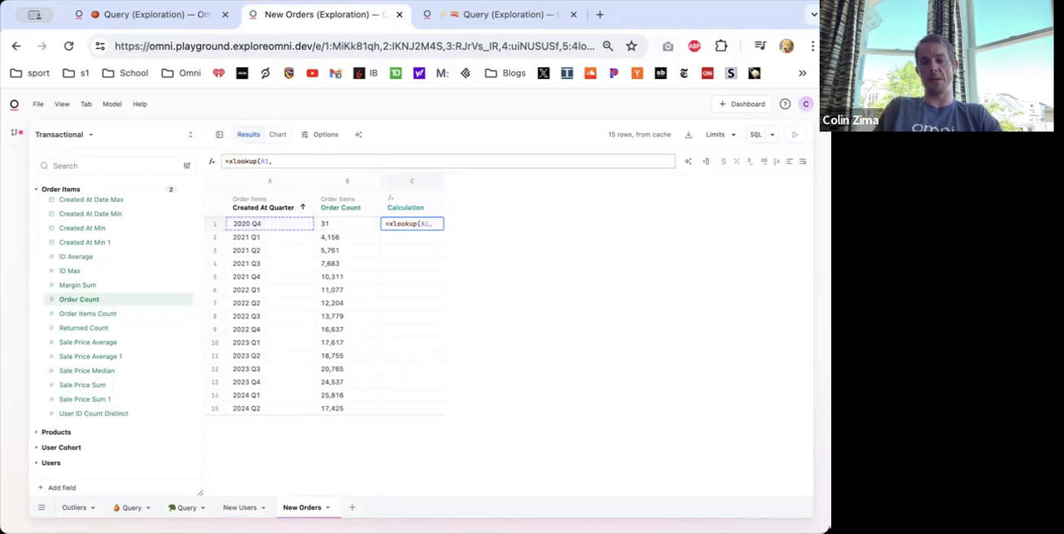
type("'")
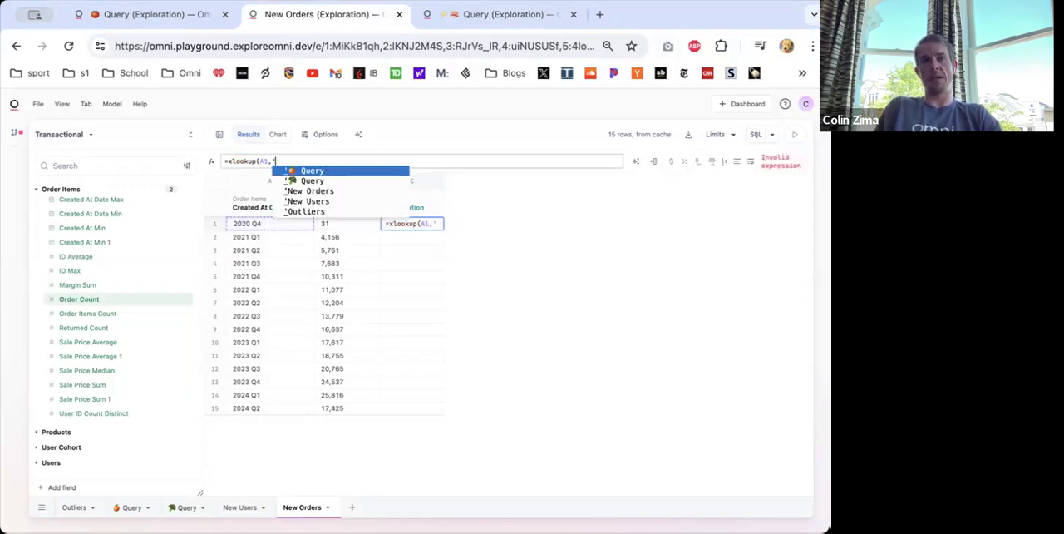
left_click(323, 205)
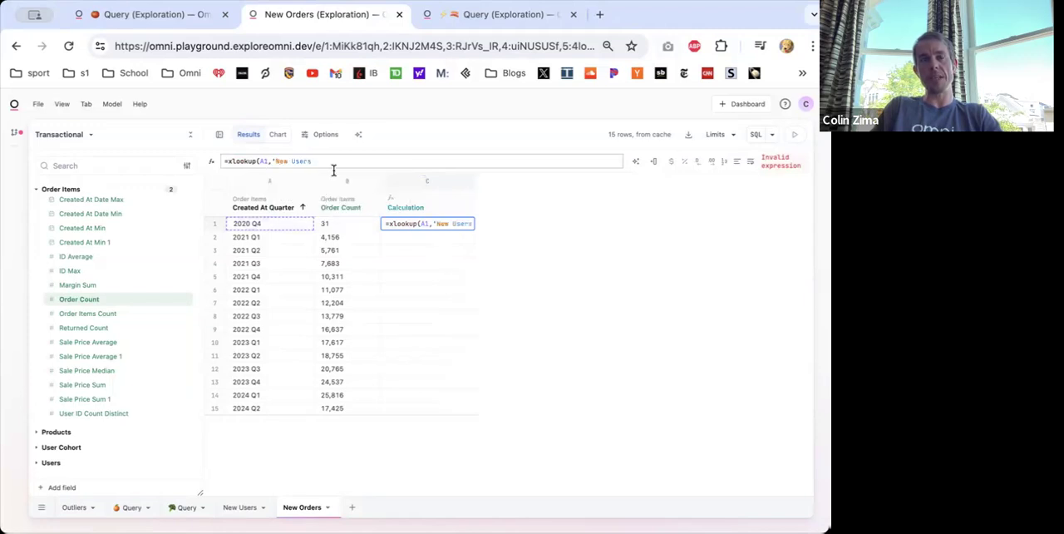
type("'!A:A")
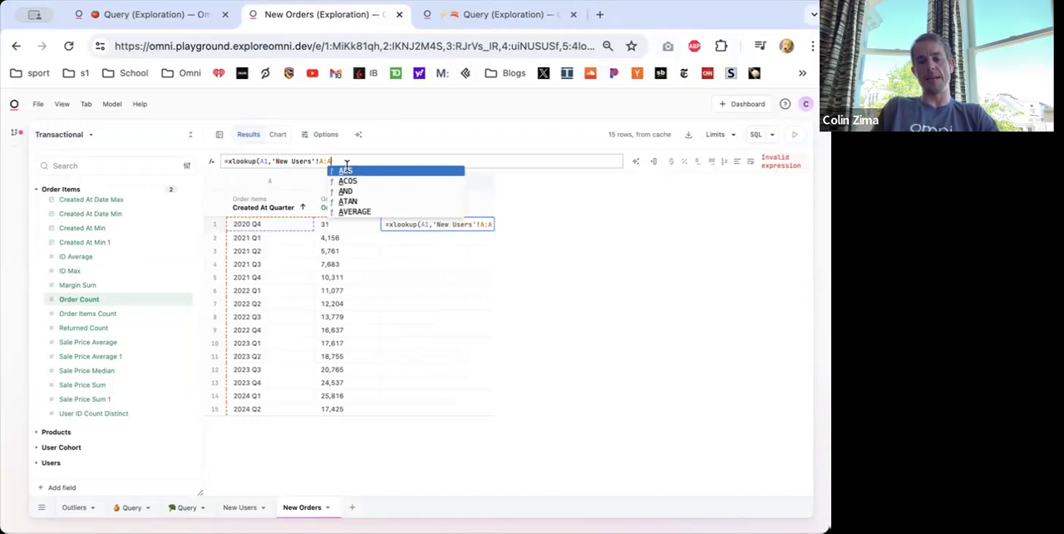
type(",")
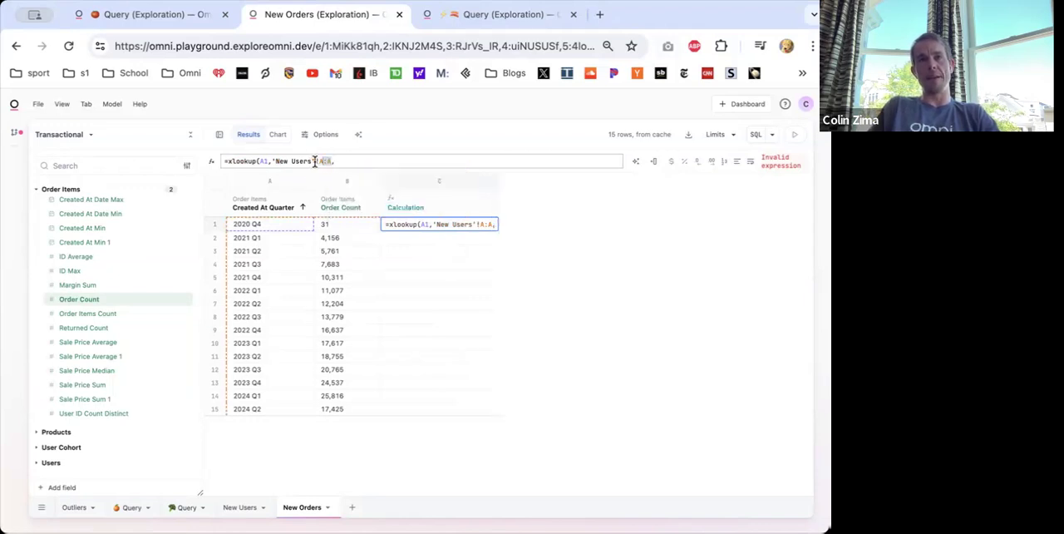
- Complete the XLOOKUP with 'New Users'!B:B as the return range and apply the formula to the calculation column
left_click(349, 161)
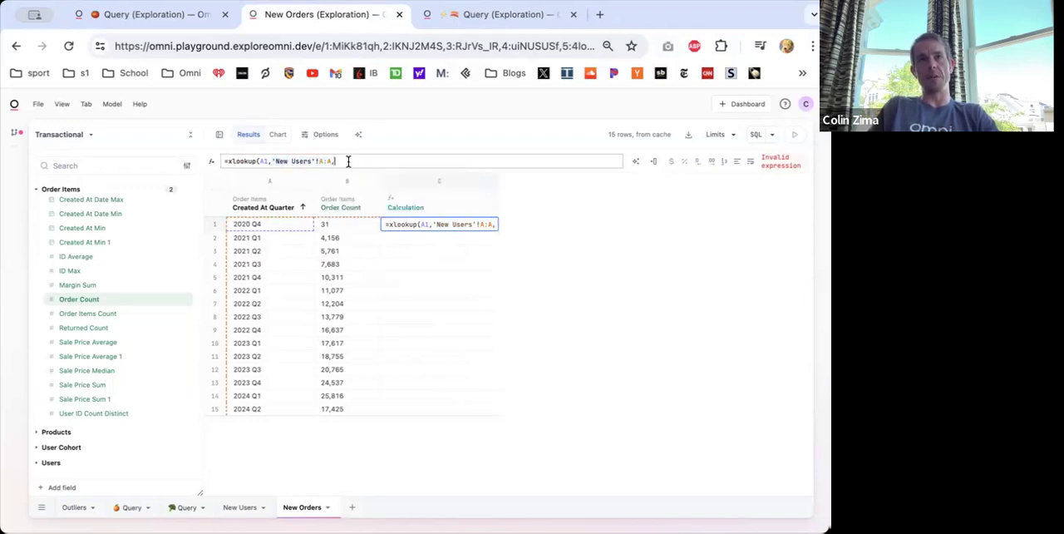
type("'New Users'!A:A")
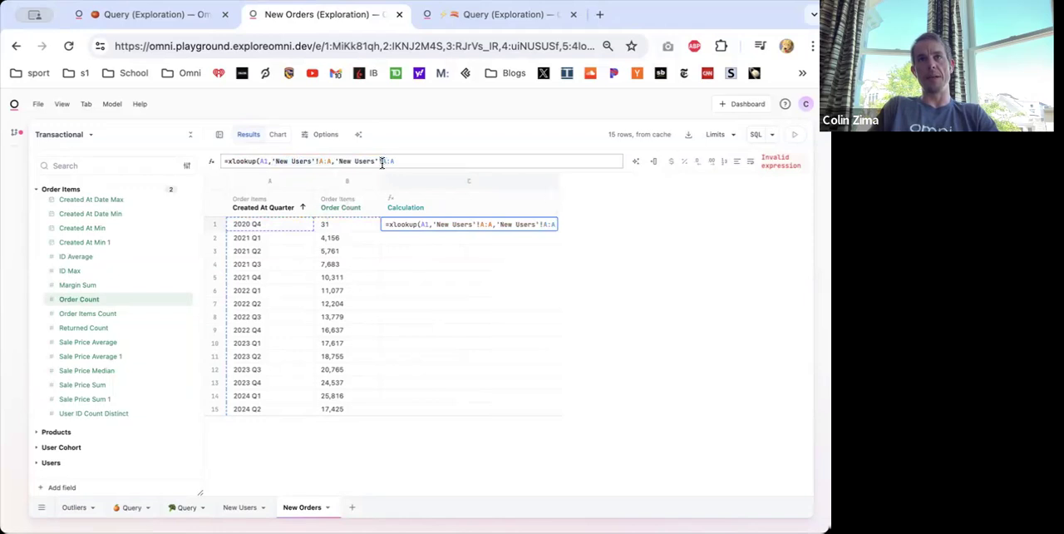
type("B:B)")
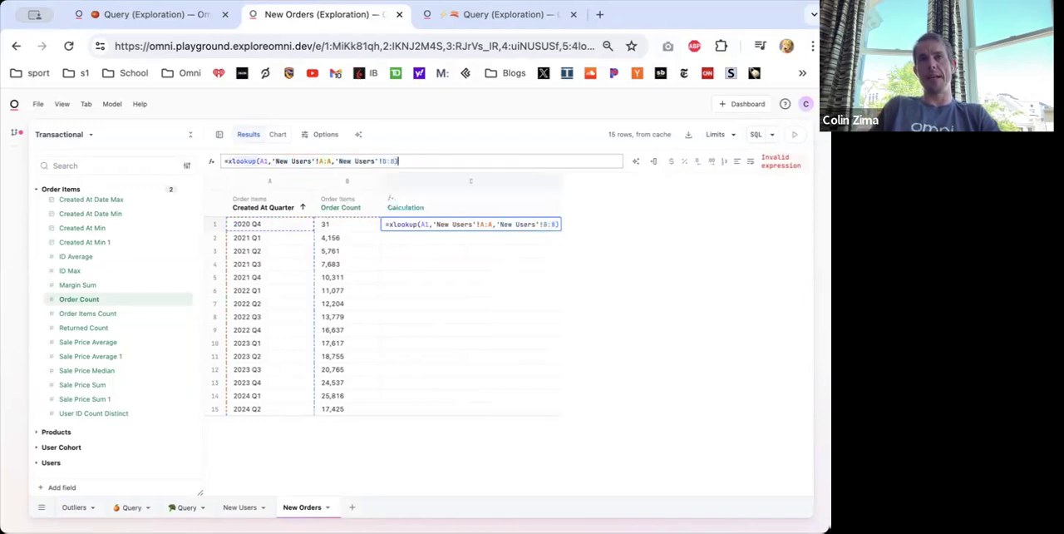
left_click_drag(273, 161, 413, 160)
left_click(413, 160)
key("Escape")
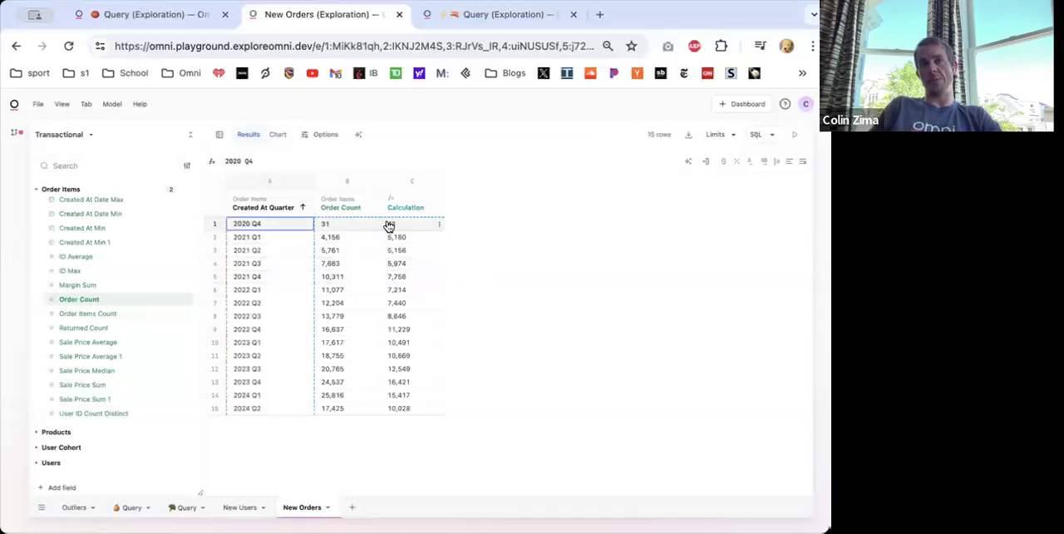
- Check the lookup formula for 2021 Q1 and compare its result with the user counts in the New Users query
left_click(390, 238)
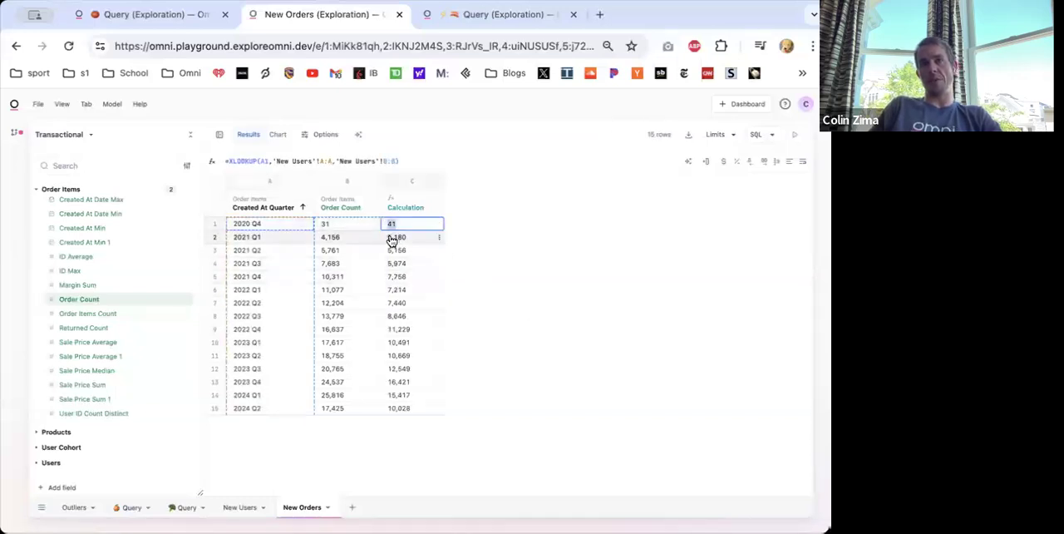
left_click(238, 506)
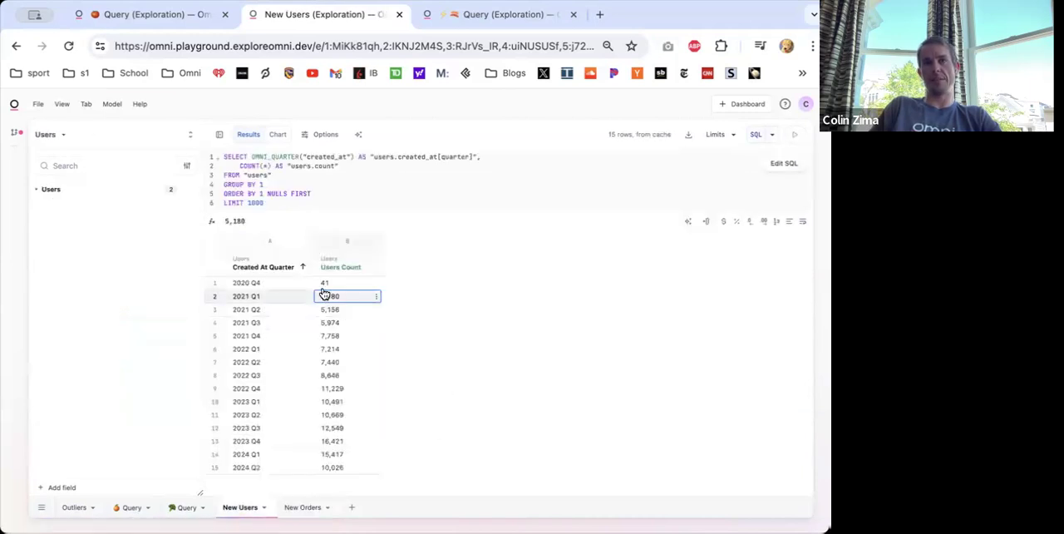
left_click(299, 507)
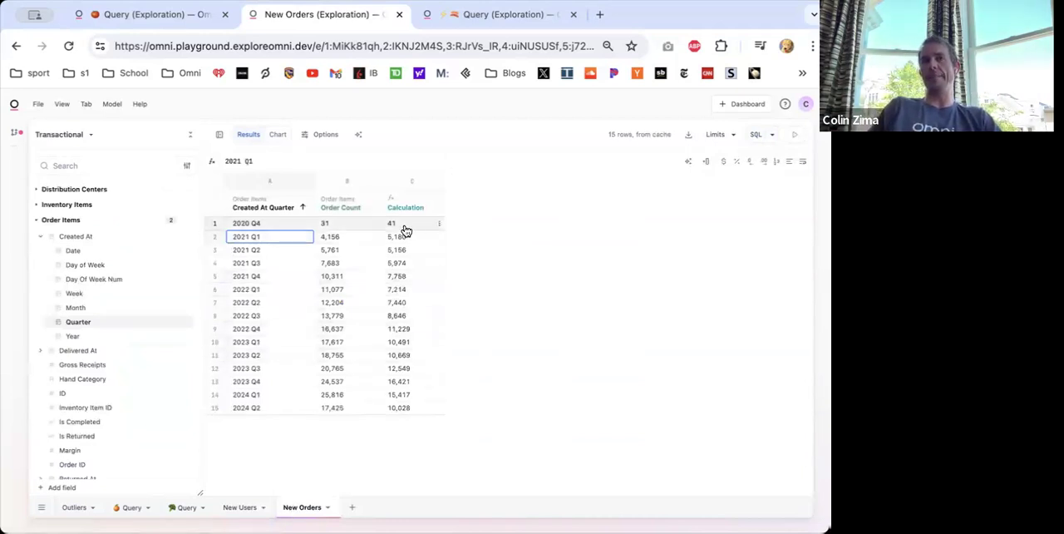
- Filter the New Users query to Country equal to USA and return to the New Orders query
left_click(238, 507)
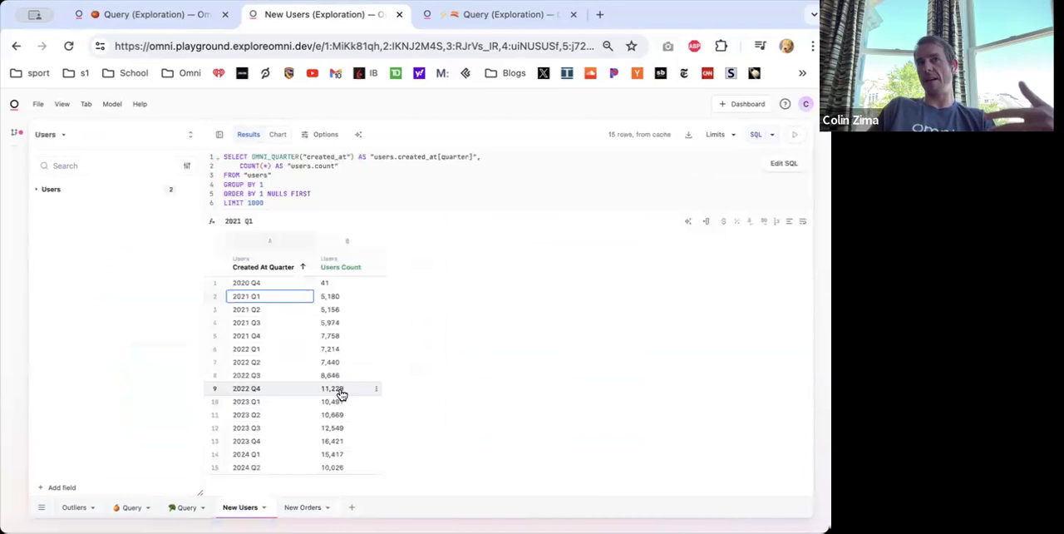
left_click(64, 189)
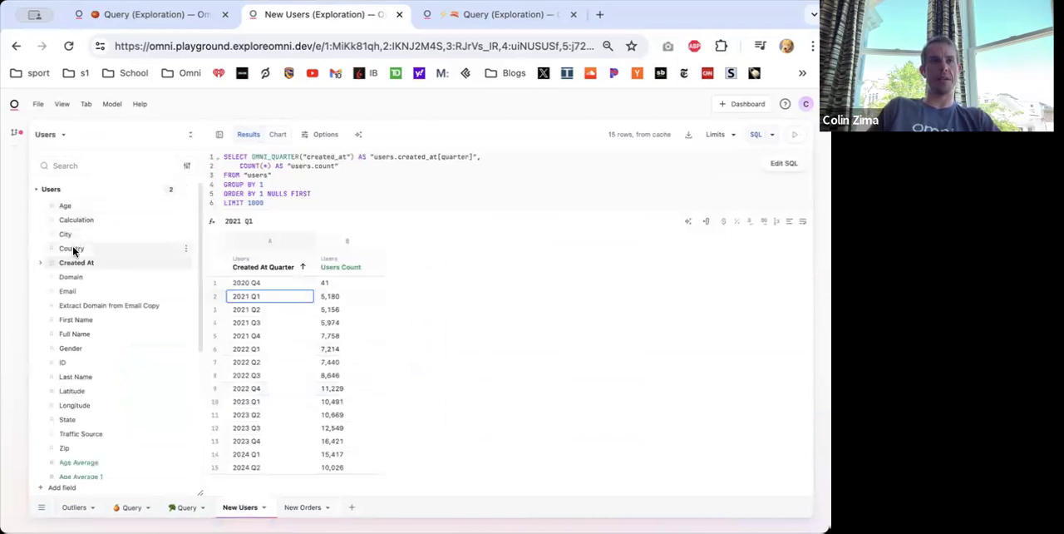
left_click(74, 262)
left_click(81, 251)
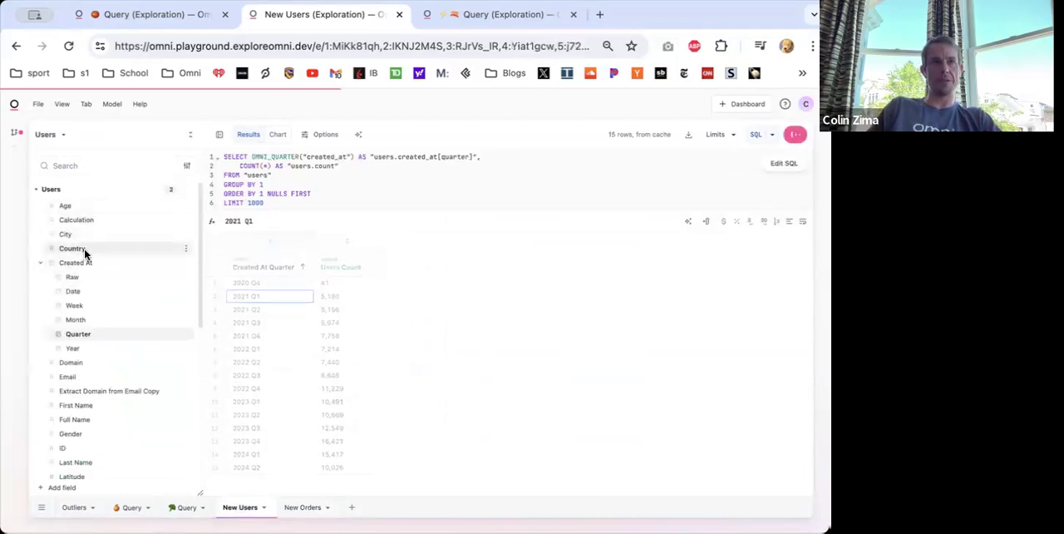
right_click(86, 253)
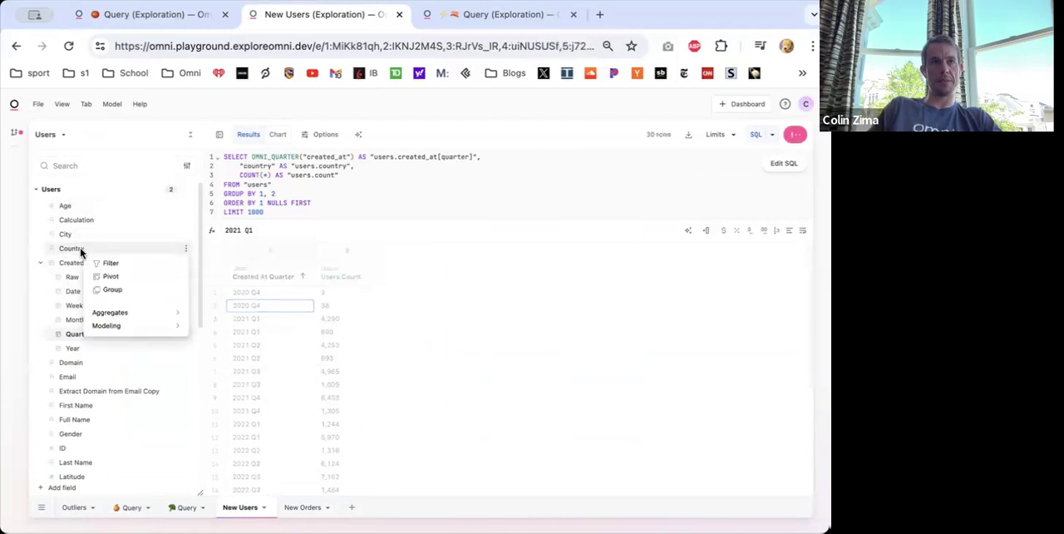
left_click(118, 268)
left_click(274, 247)
left_click(274, 272)
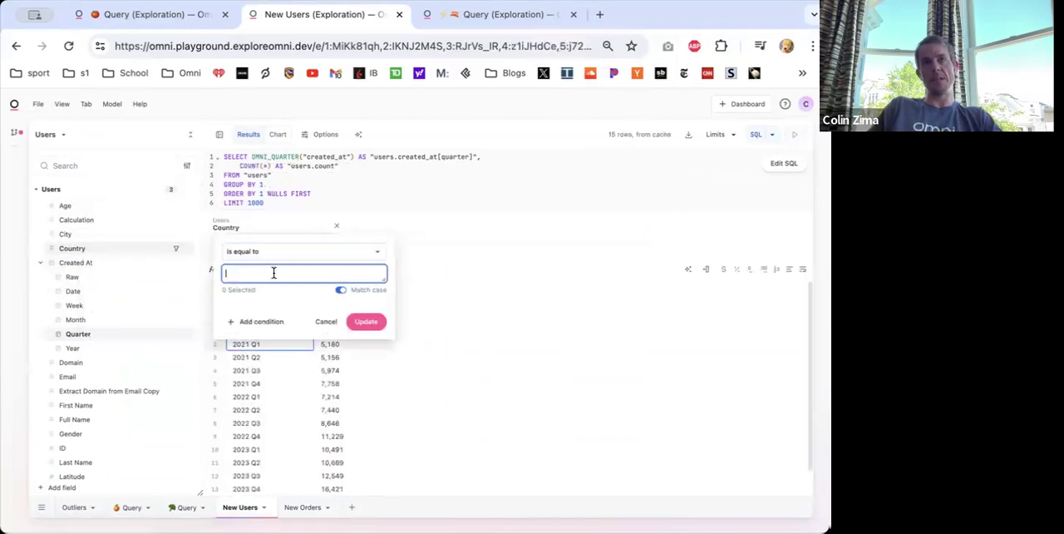
left_click(232, 308)
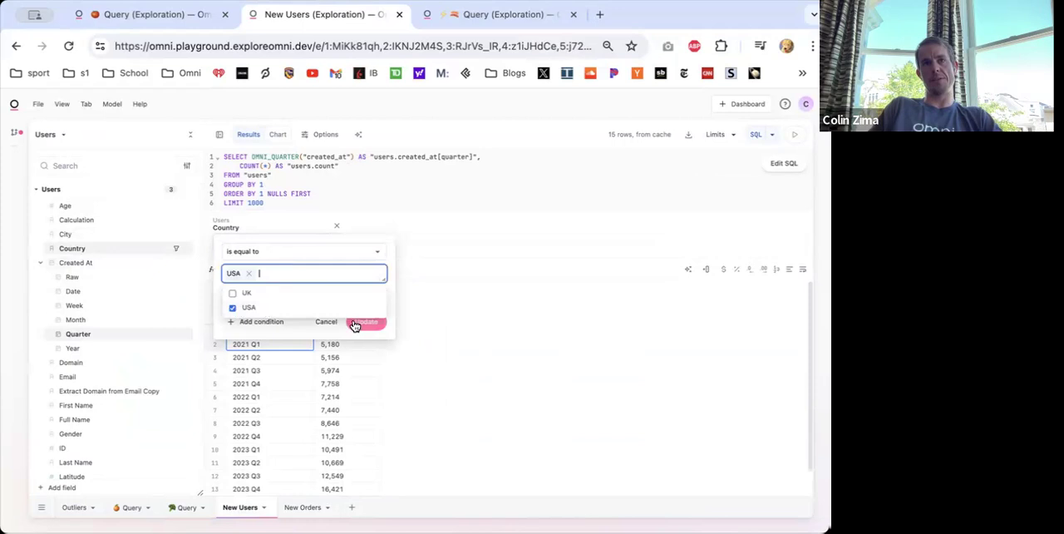
left_click(362, 322)
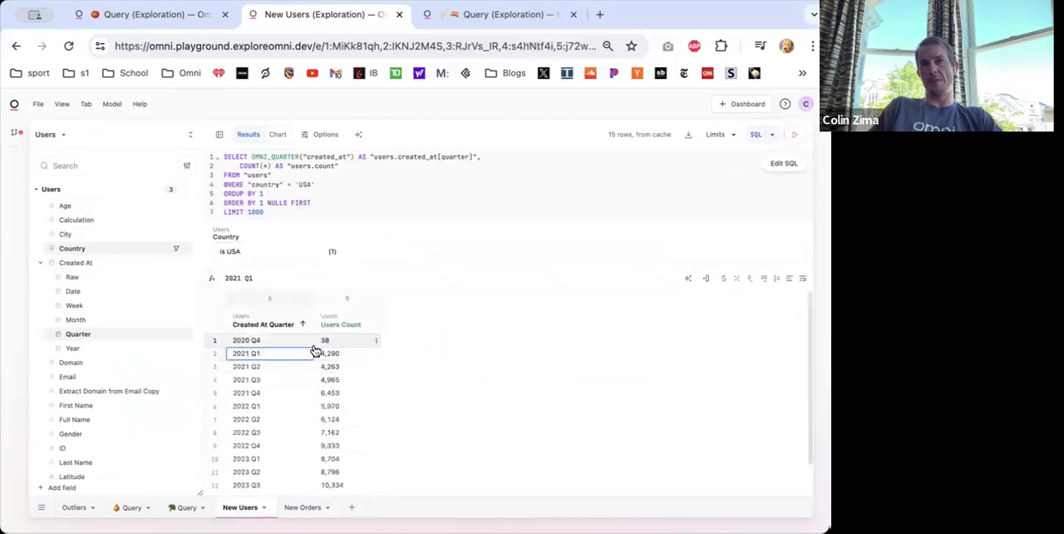
left_click(304, 506)
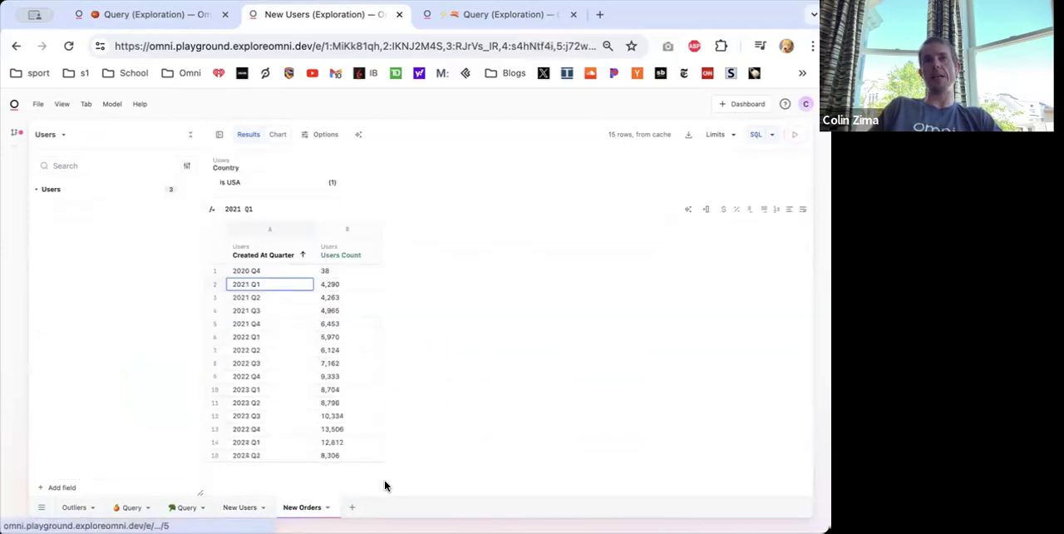
- Rename the order count column to Orders and the XLOOKUP calculation column to Users
left_click(389, 224)
left_click(397, 238)
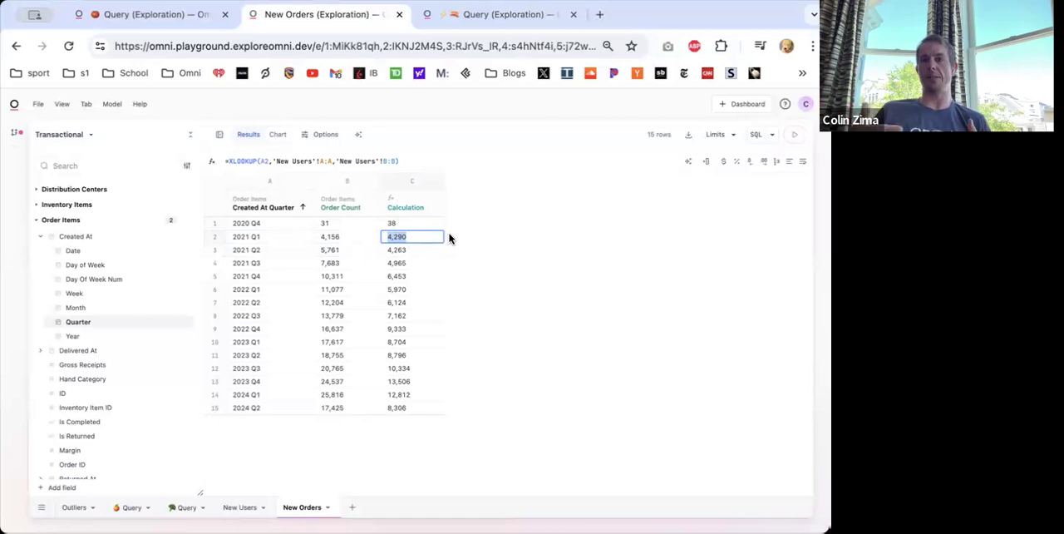
double_click(403, 208)
left_click(362, 208)
double_click(361, 208)
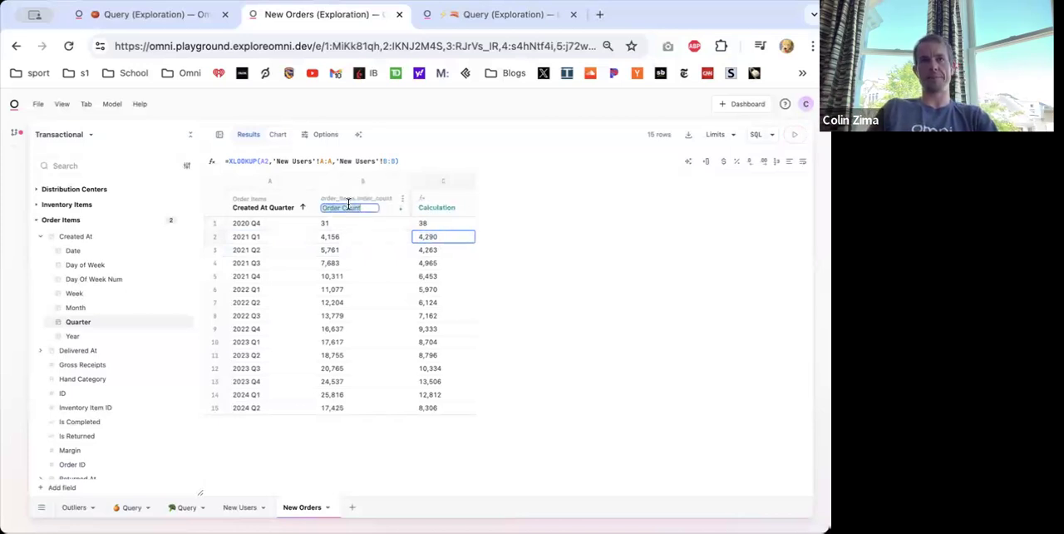
left_click(444, 204)
double_click(444, 205)
type("User")
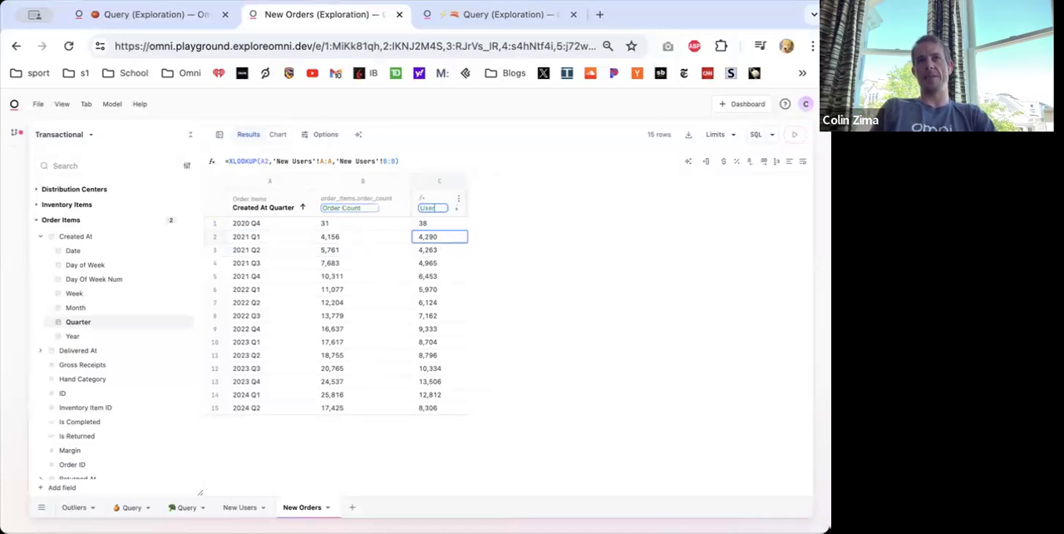
double_click(402, 207)
type("User")
key("Return")
double_click(390, 206)
key("Return")
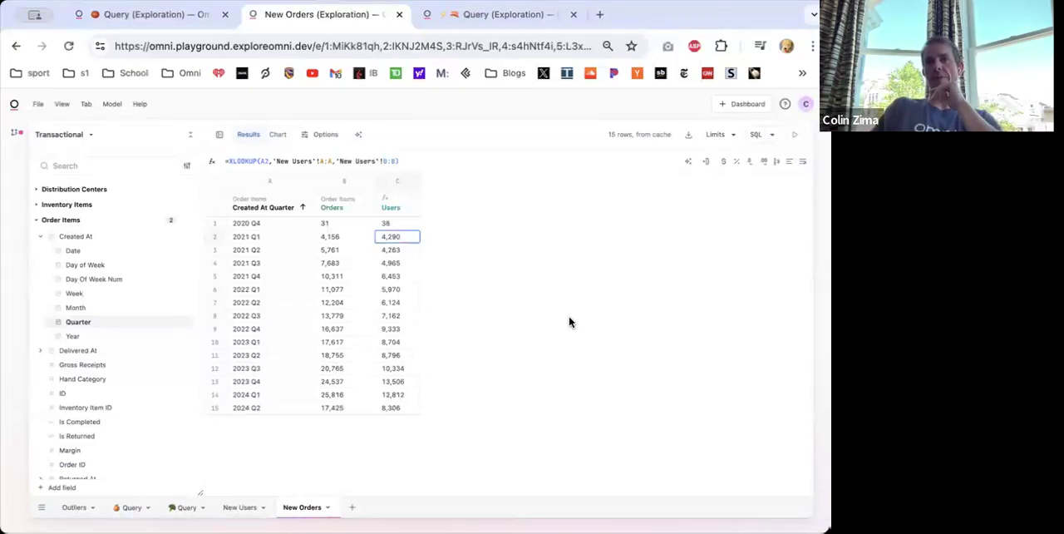
- Add a new query on the Users topic showing Users Count by Traffic Source
left_click(357, 509)
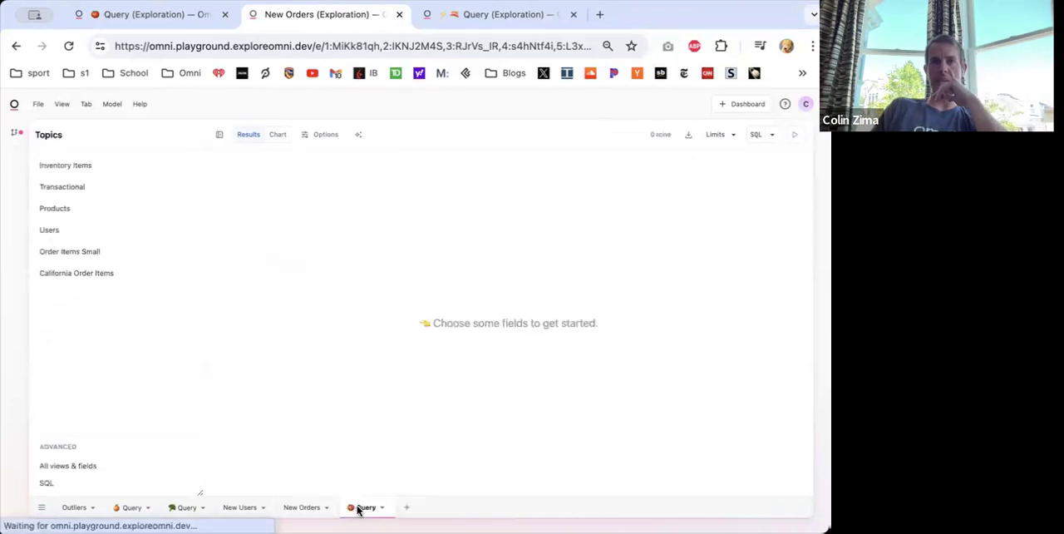
left_click(65, 232)
scroll(116, 430, "down", 1)
left_click(88, 390)
scroll(105, 435, "down", 4)
left_click(83, 459)
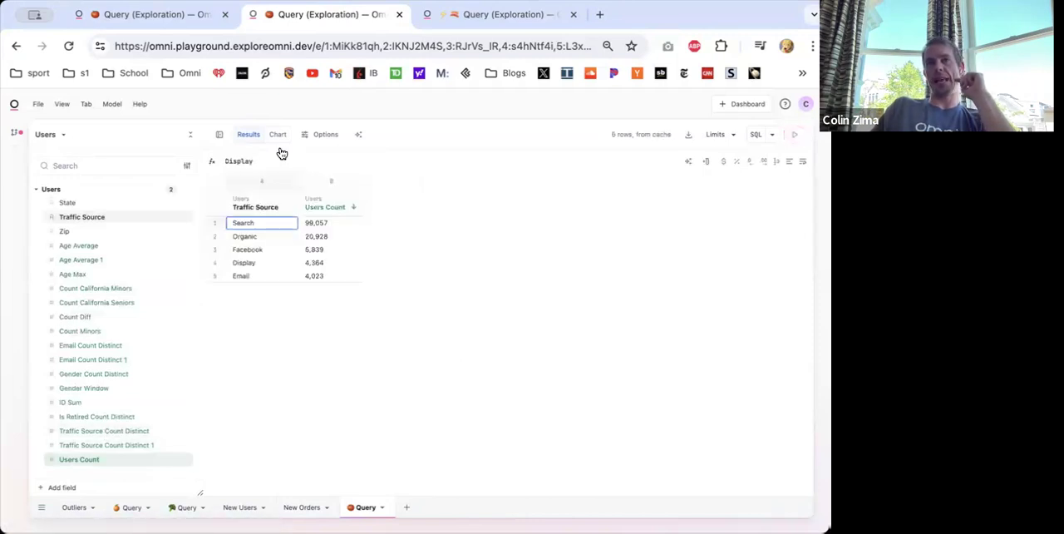
- Show the query as a chart and enable data labels for the Users Count series
left_click(279, 135)
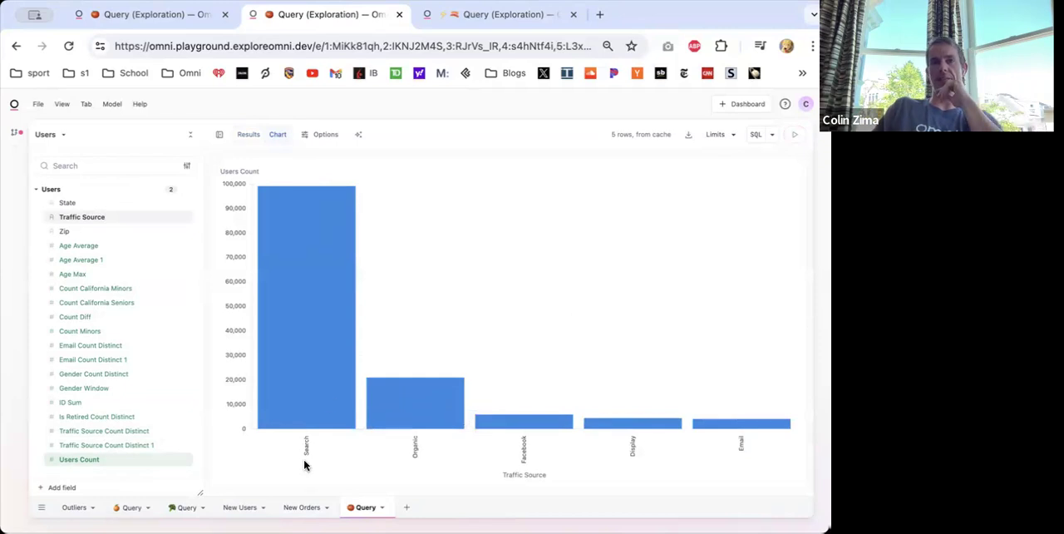
left_click(308, 137)
left_click(778, 364)
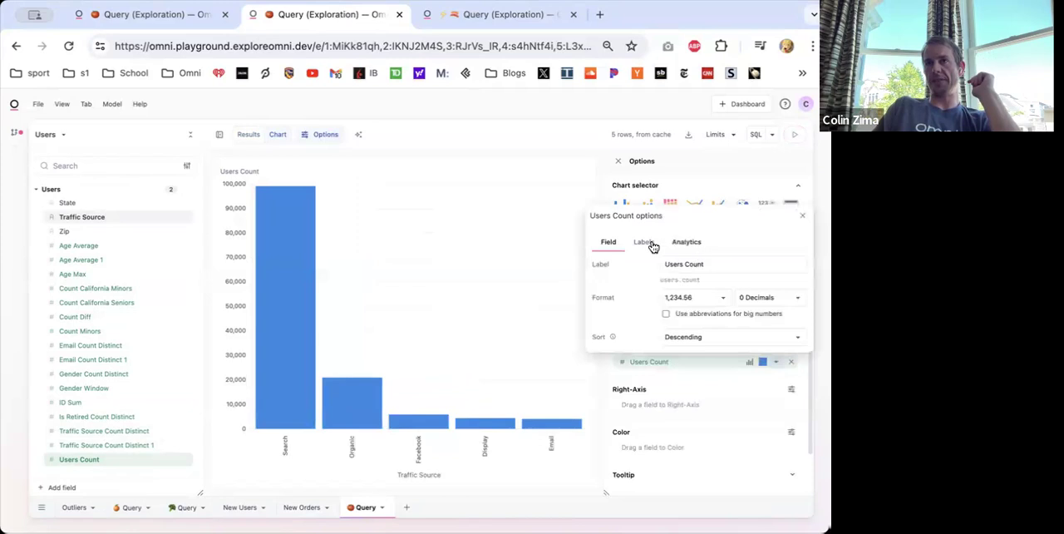
left_click(647, 243)
left_click(665, 264)
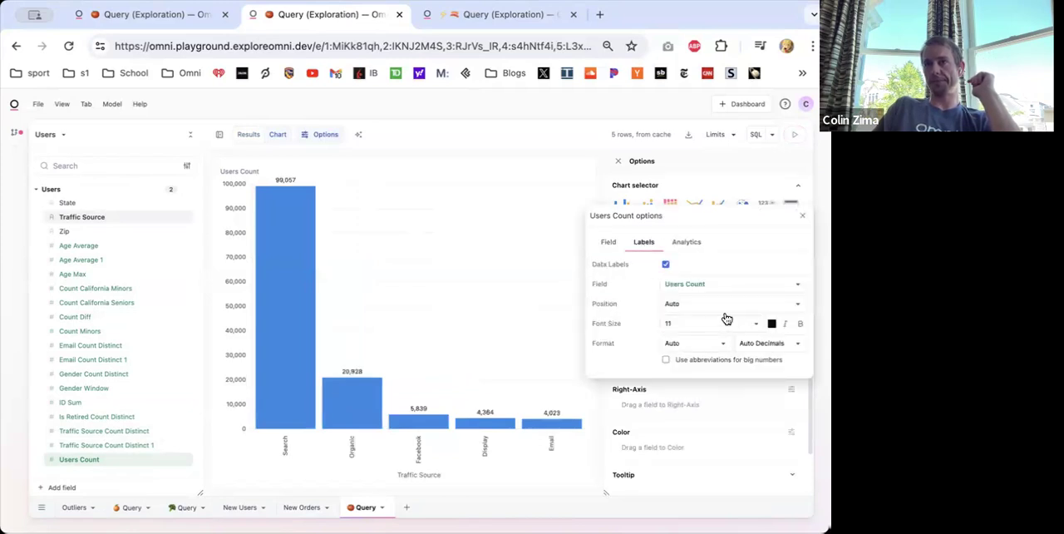
- Try Traffic Source as the data label field, and set the field back to Users Count
left_click(711, 283)
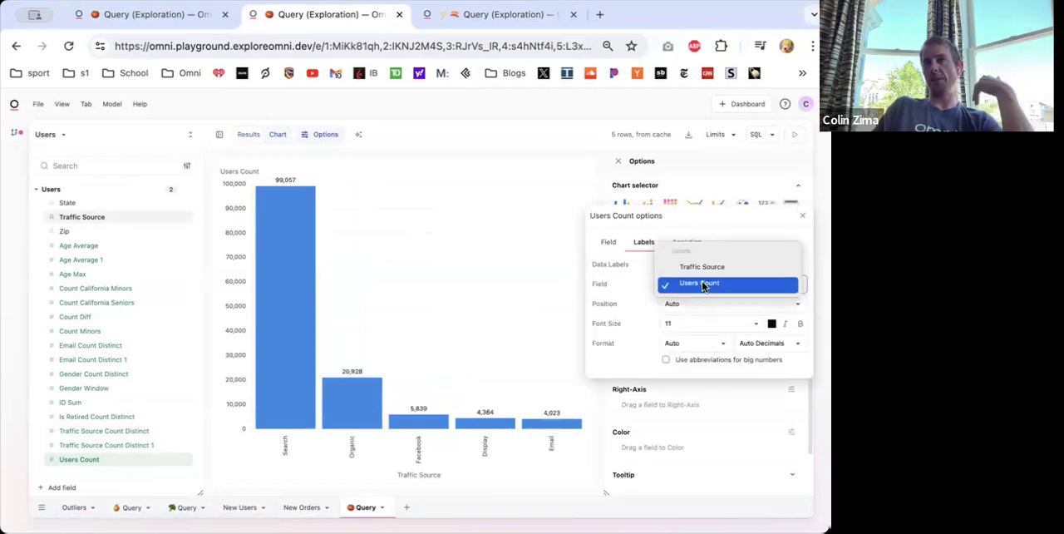
left_click(701, 268)
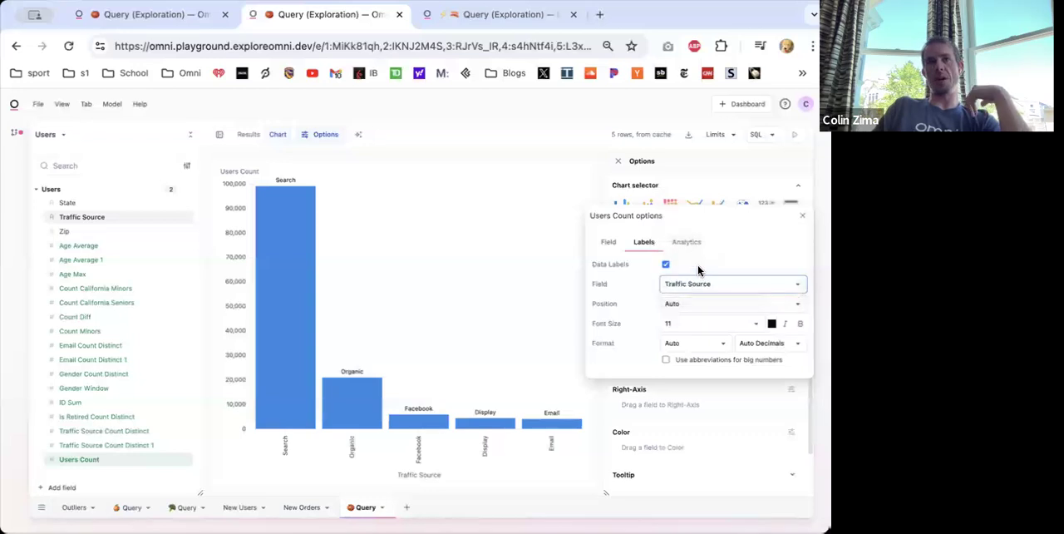
left_click(694, 291)
left_click(692, 301)
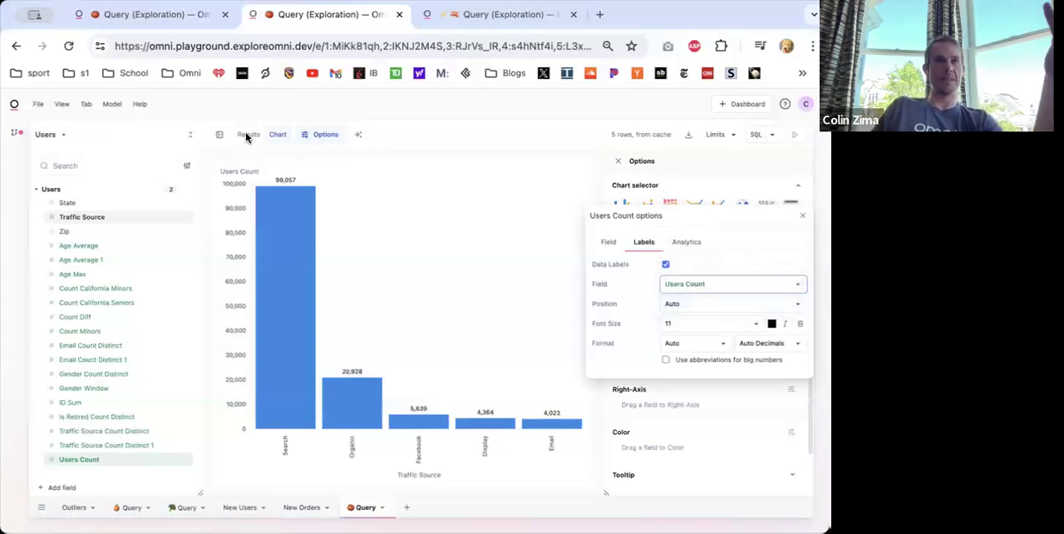
- Return to the results table with the field list hidden and insert a calculation column named Chart Label after Users Count
left_click(215, 137)
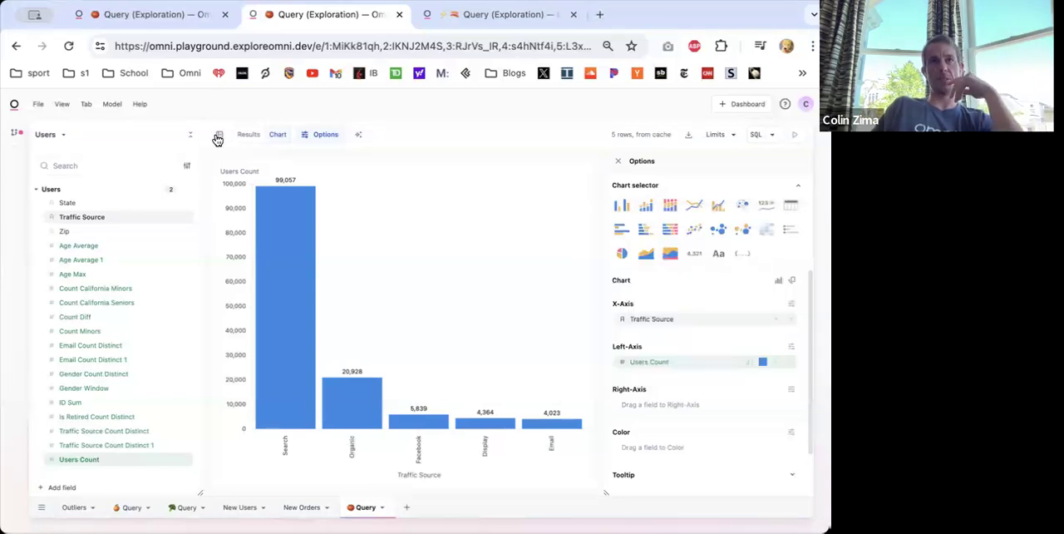
left_click(218, 137)
left_click(70, 134)
left_click(151, 201)
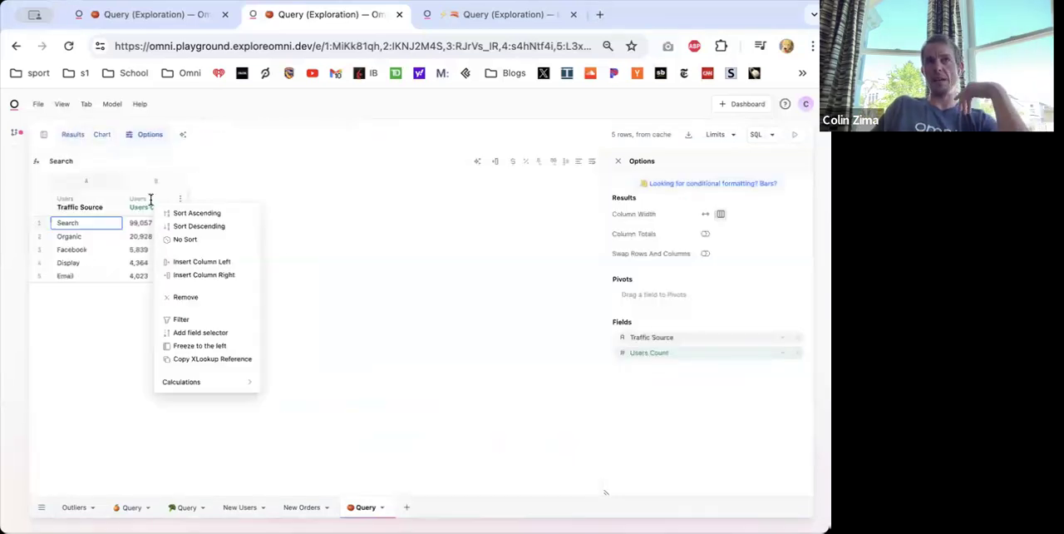
left_click(179, 273)
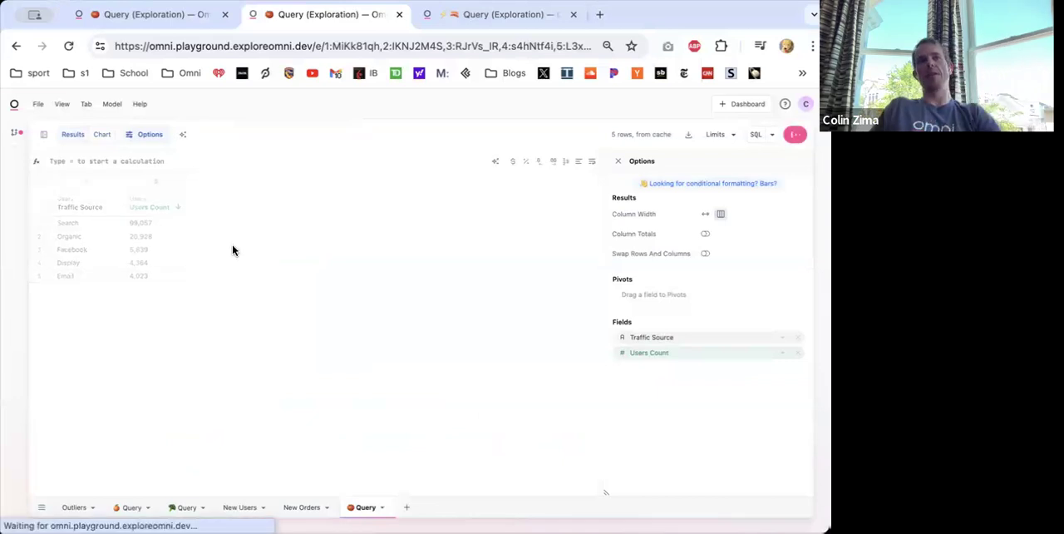
type("Cl")
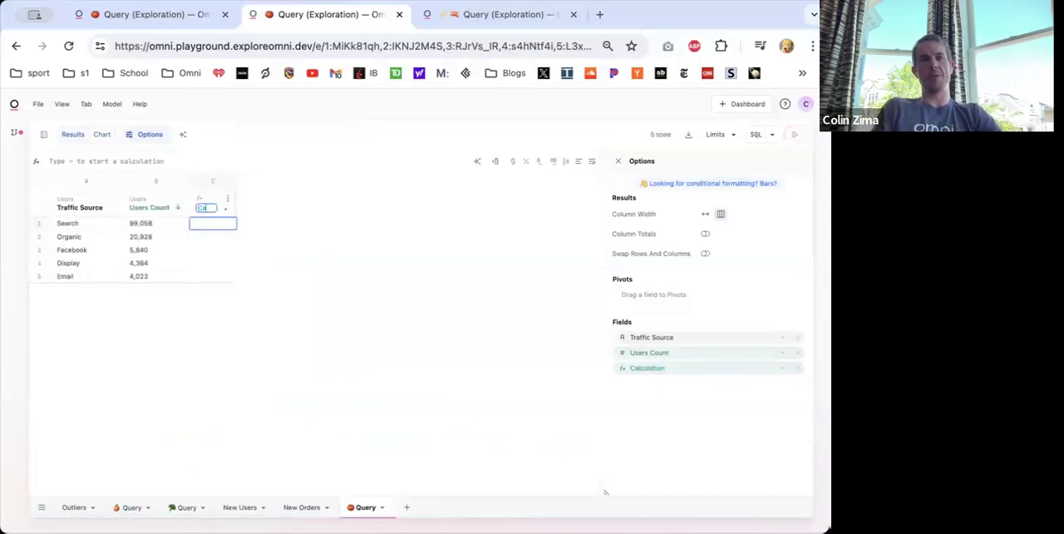
type("lculation")
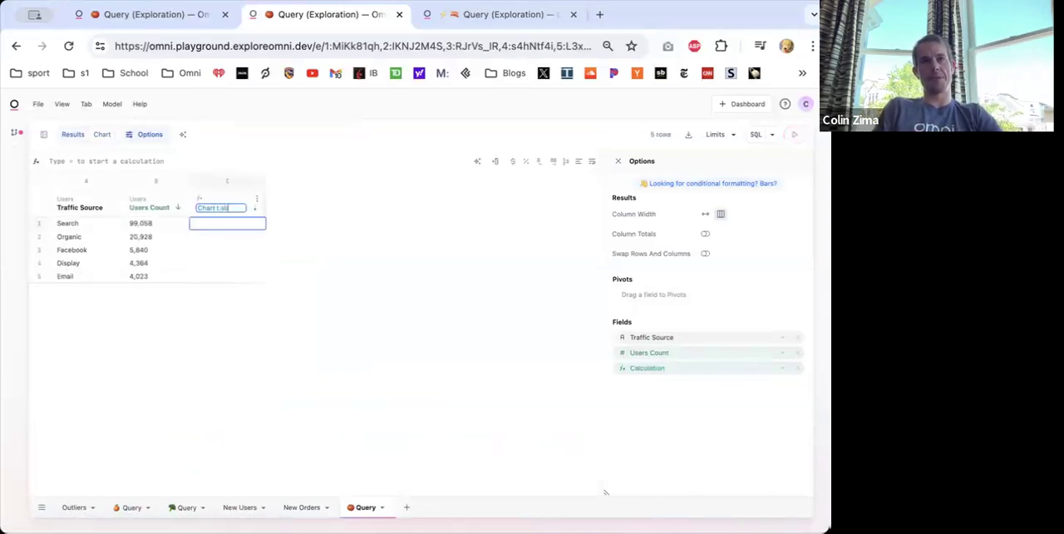
key("Return")
- Fill the Chart Label column with the formula =A1 & B1 to join traffic source and users count
type("=")
left_click(84, 226)
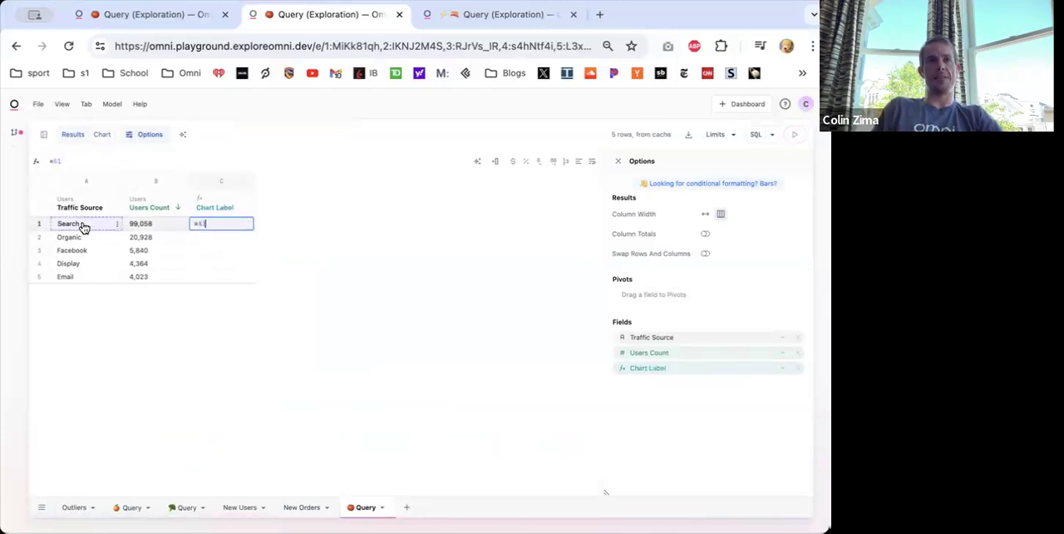
left_click(125, 224)
key("Return")
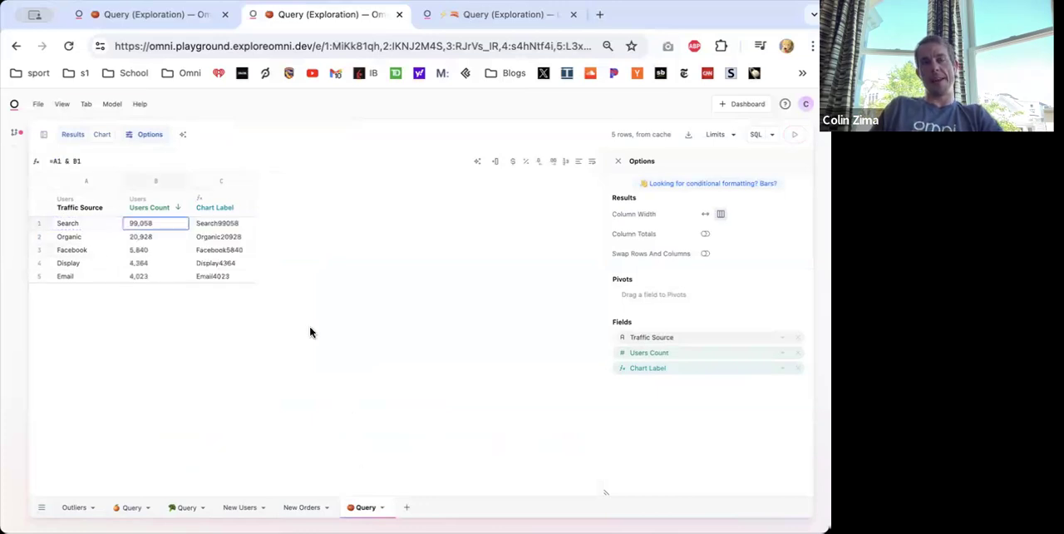
- Add a dash separator to the Chart Label formula so it reads =A1 & " - " & B1
left_click(218, 224)
left_click(68, 162)
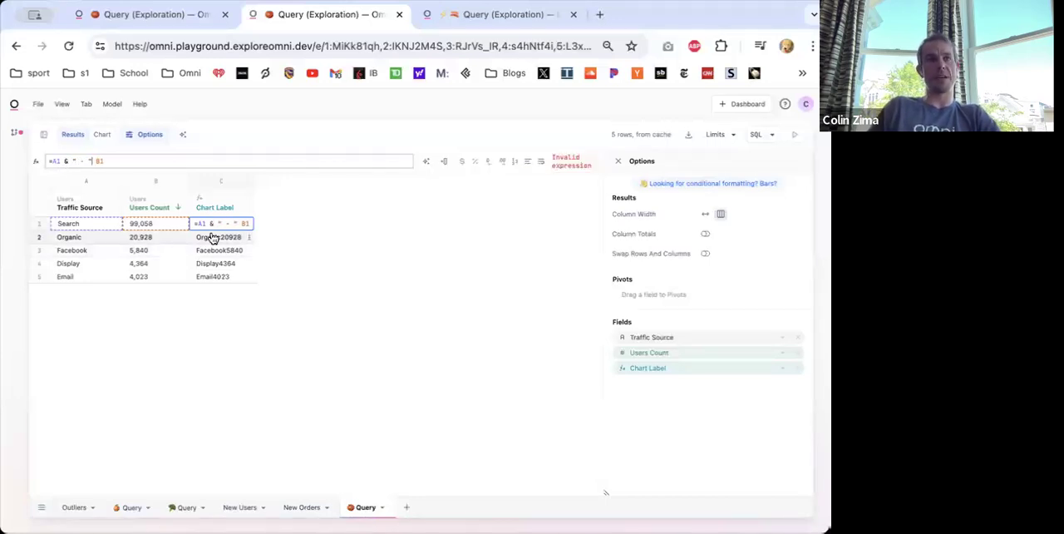
key("Return")
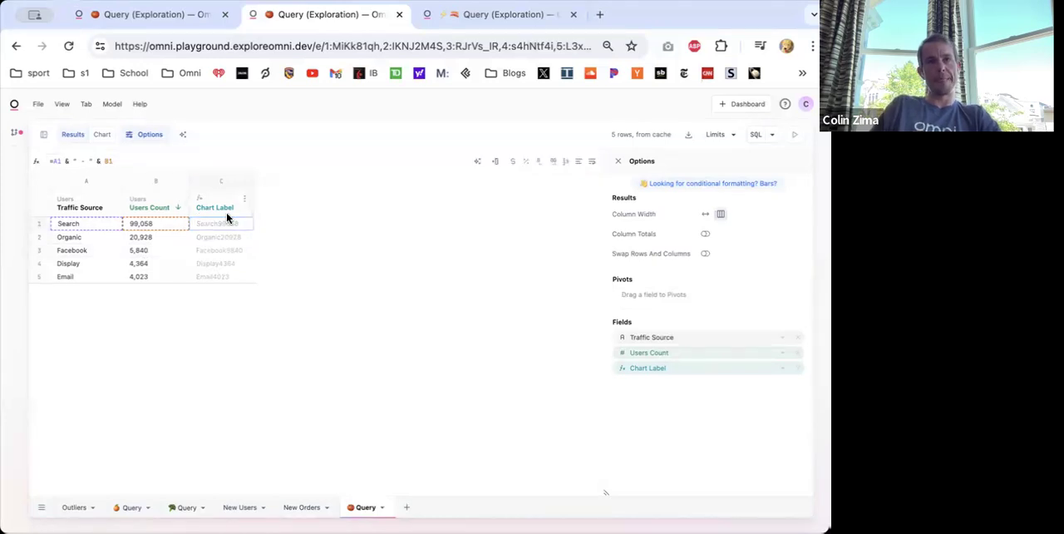
left_click_drag(224, 226, 249, 224)
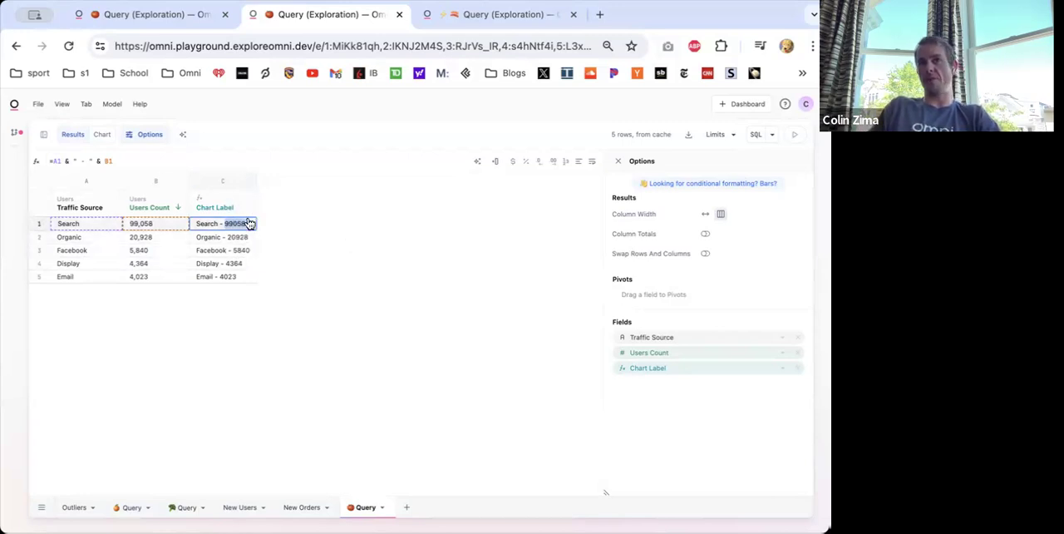
- Format the count in the Chart Label formula by replacing B1 with TEXT(B1, "#,####.0")
left_click(107, 161)
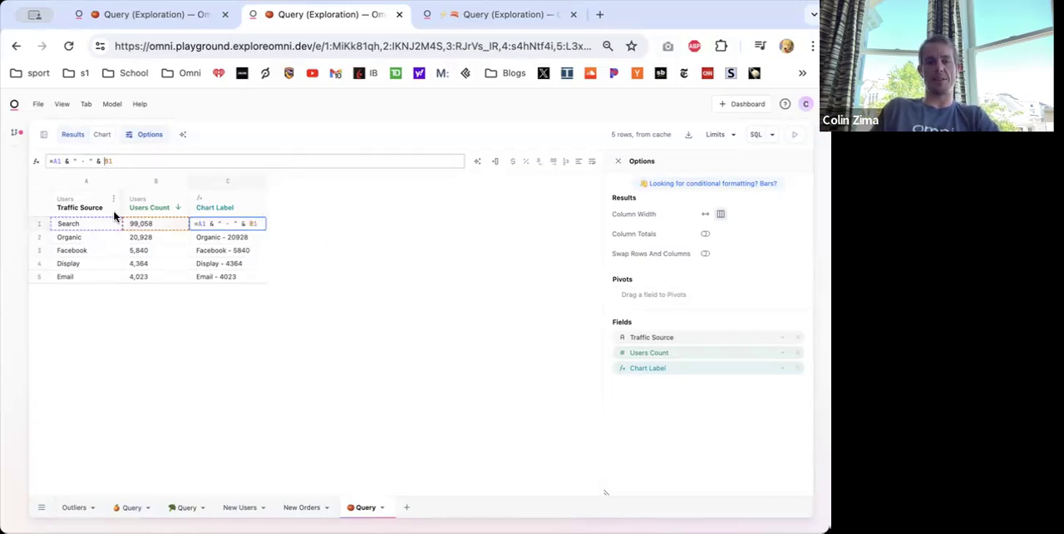
type("TEXT(")
left_click(168, 163)
type(", \"#,####.0")
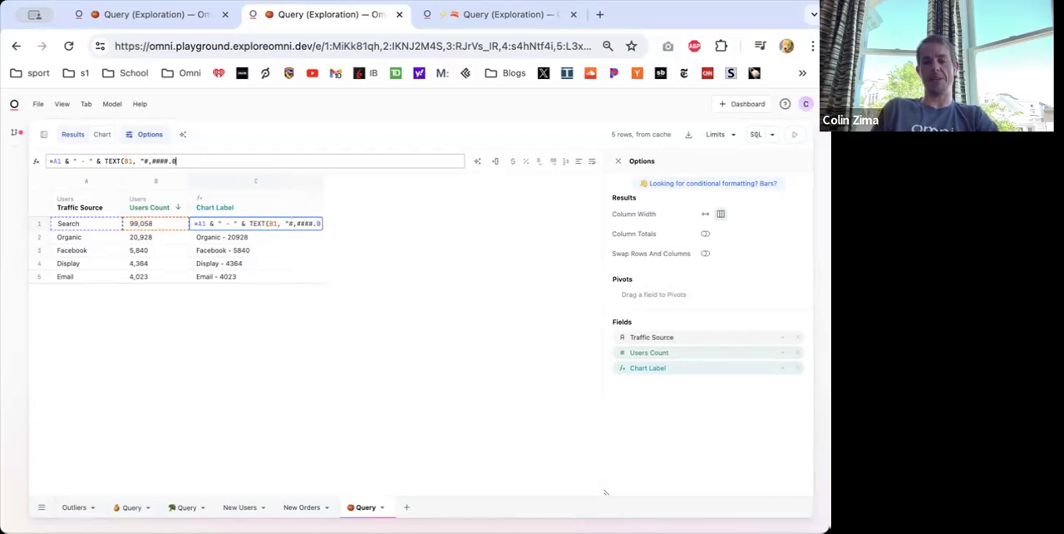
type(")")
key("Return")
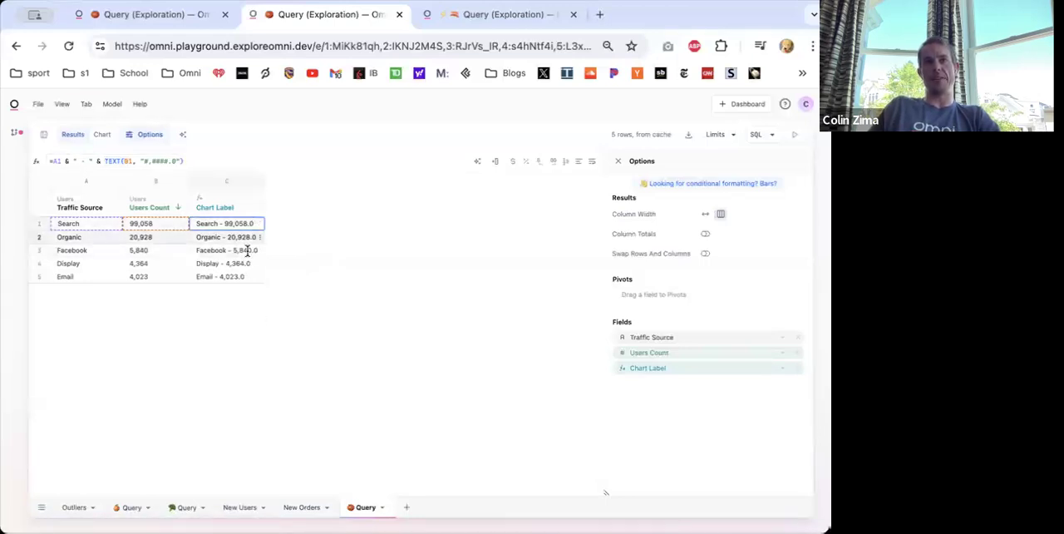
- Remove the decimal from the Chart Label number format so it is "#,####"
left_click(175, 160)
key("BackSpace")
key("BackSpace")
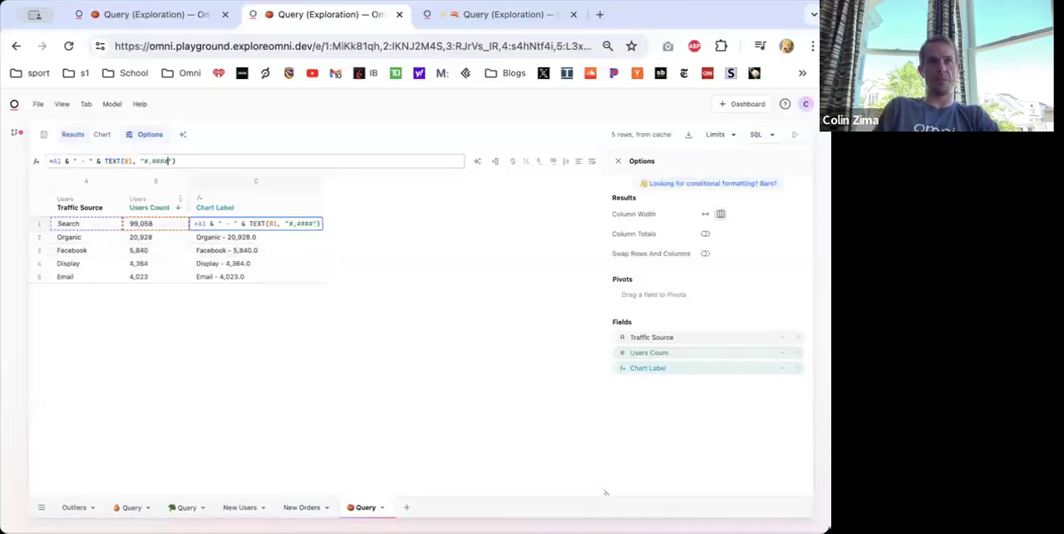
key("Return")
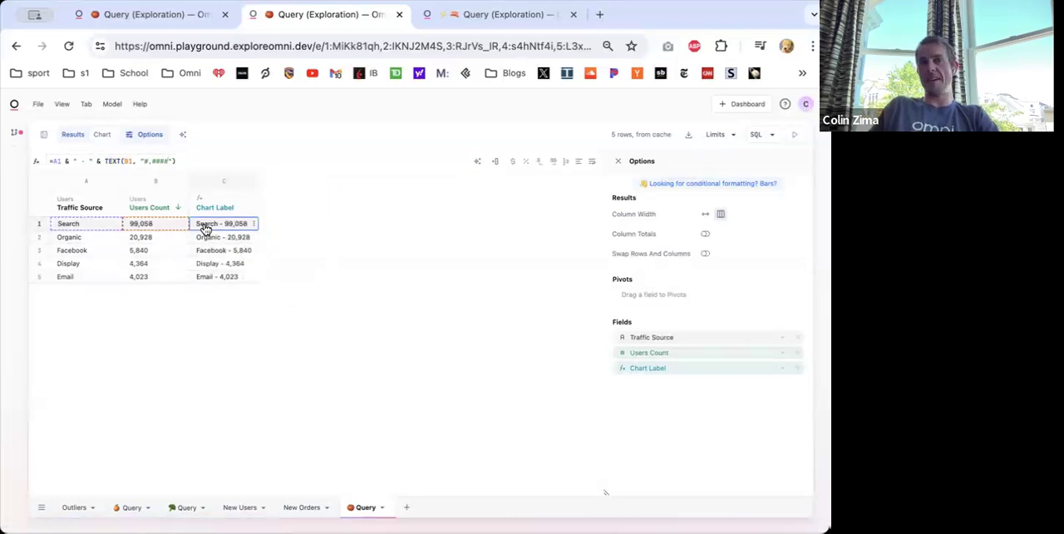
left_click_drag(194, 226, 253, 226)
left_click(309, 241)
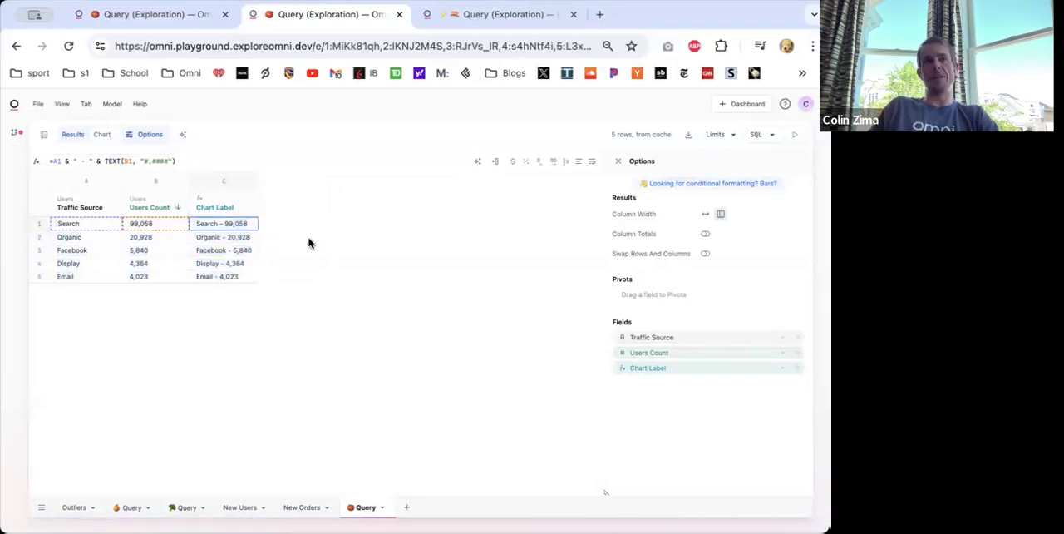
- Remove Chart Label from the chart's color and use it as the data label field for the Users Count bars
left_click(102, 136)
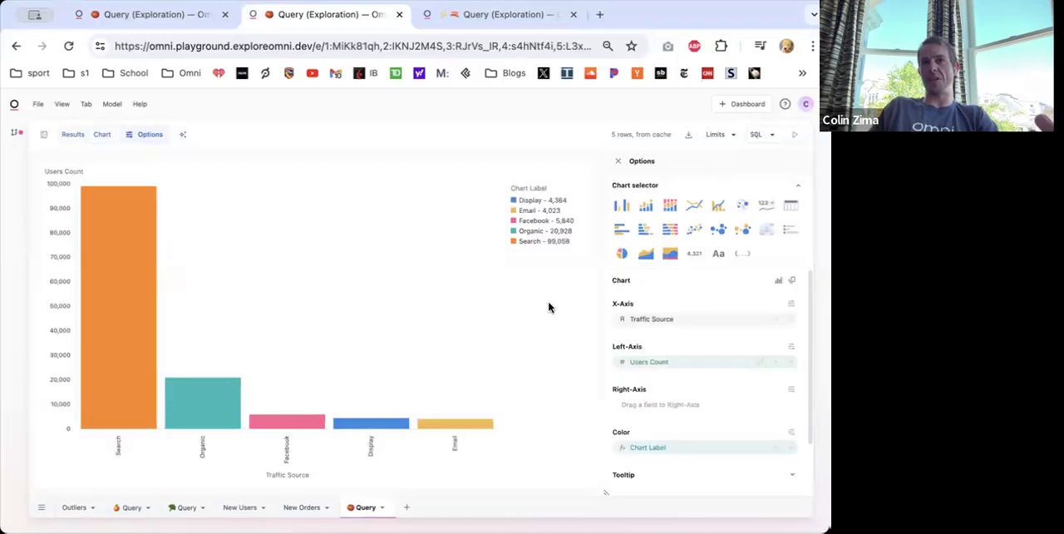
left_click(791, 447)
left_click(775, 362)
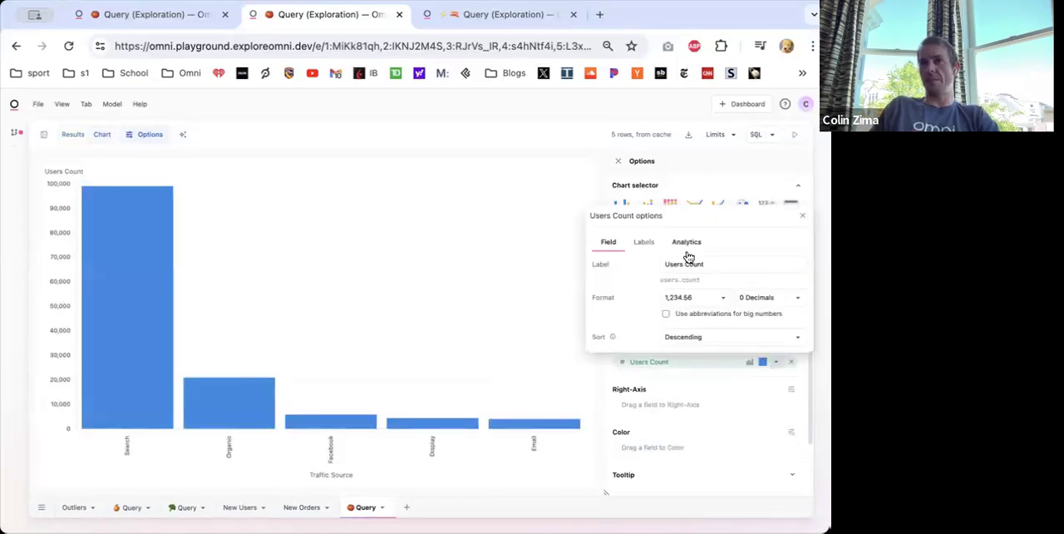
left_click(645, 244)
left_click(665, 264)
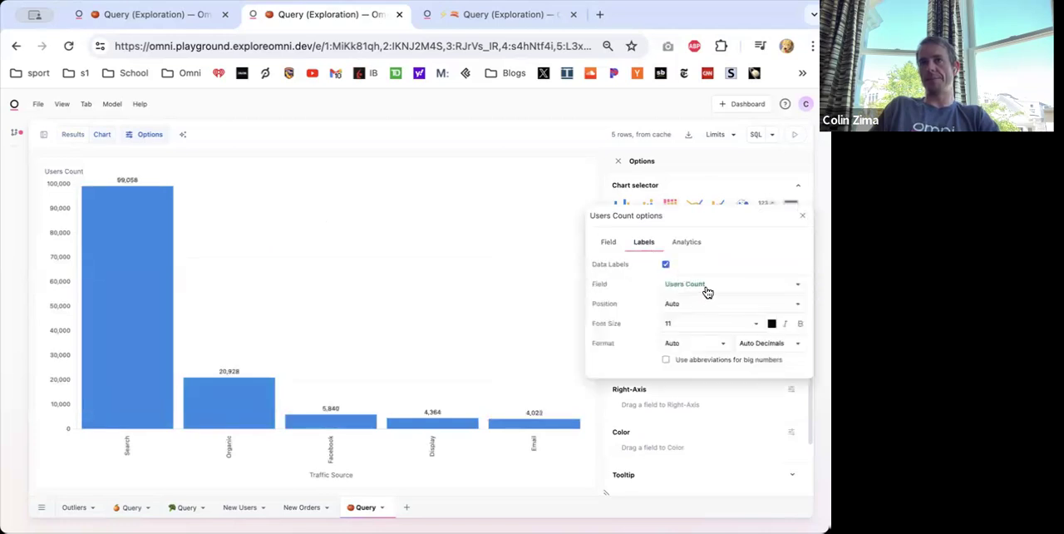
left_click(707, 286)
left_click(705, 316)
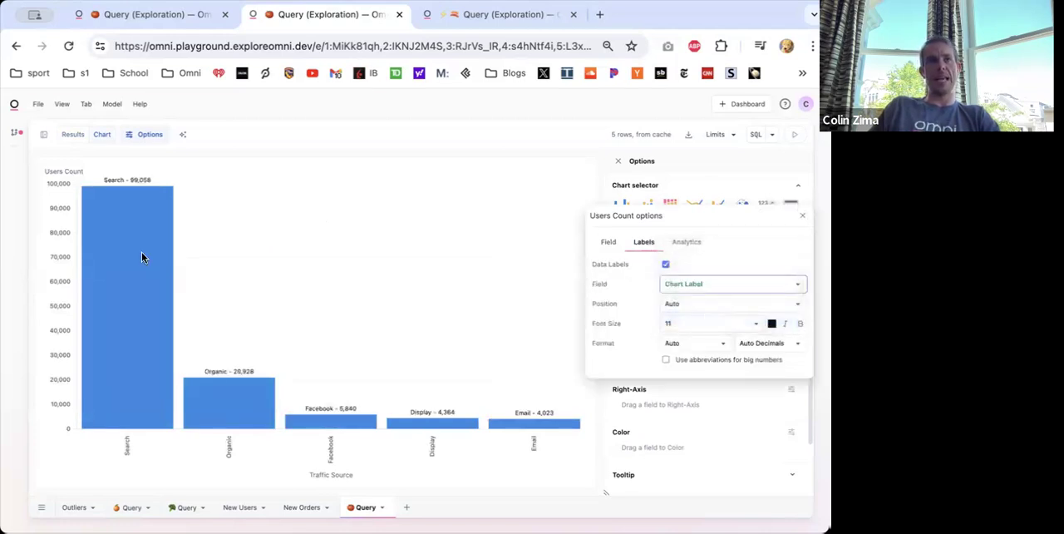
left_click(454, 270)
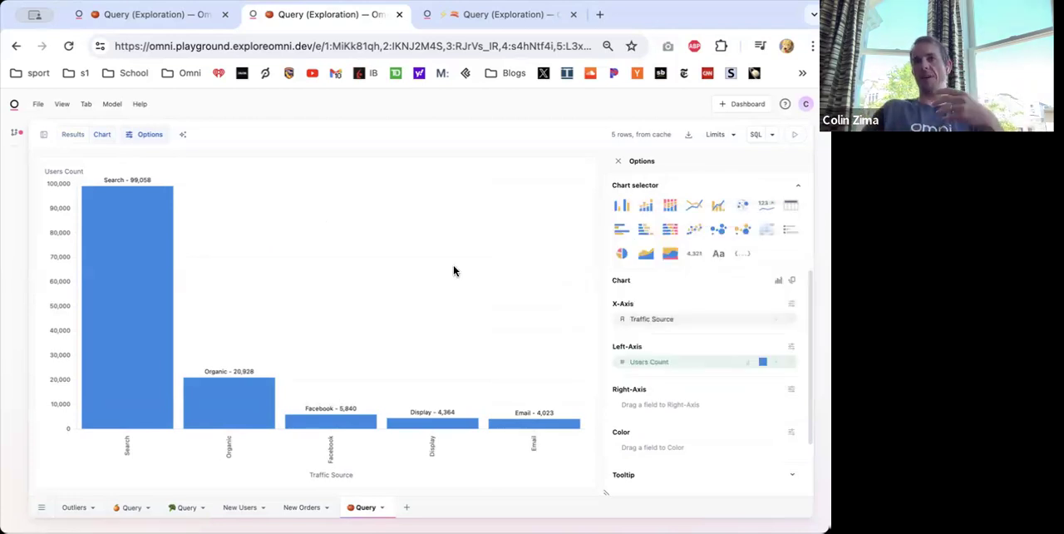
- Review the field and label settings of Users Count on the bar chart's left axis
left_click(776, 361)
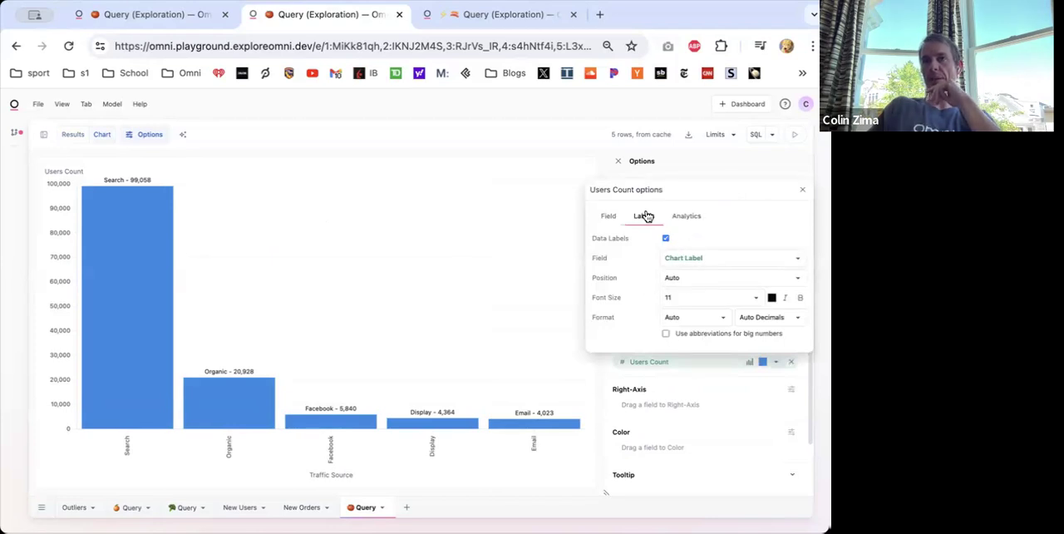
left_click(613, 216)
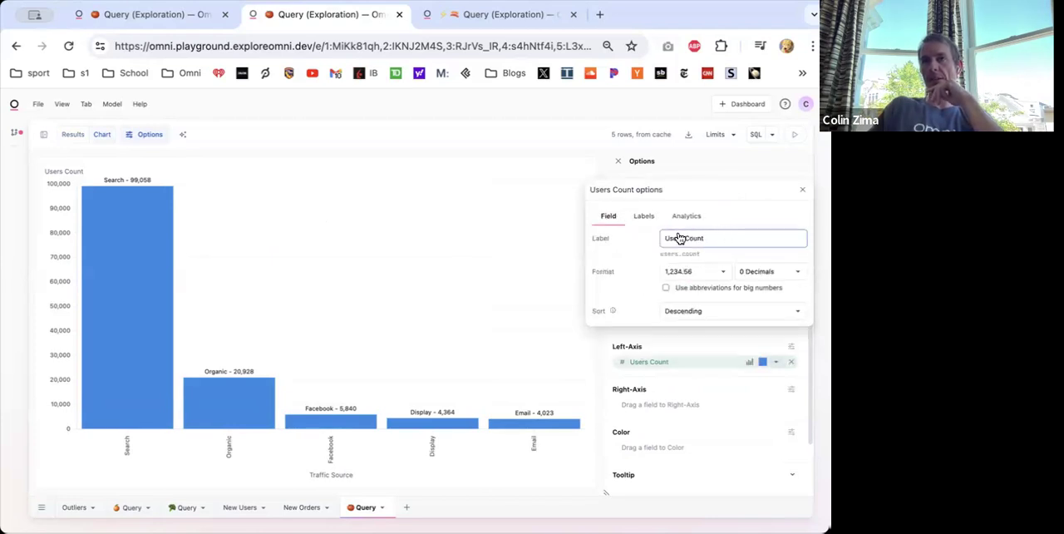
left_click(650, 216)
left_click(619, 216)
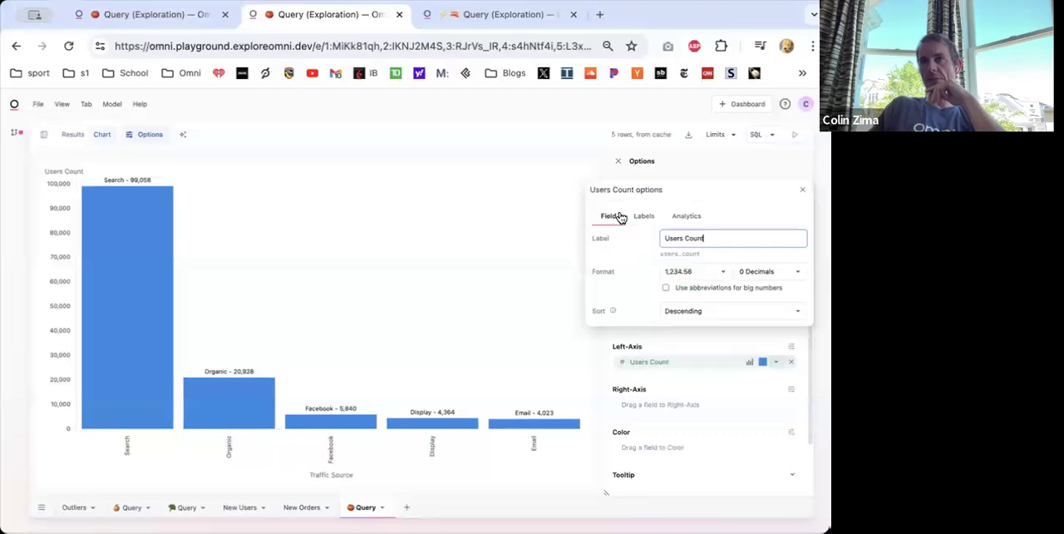
left_click(803, 190)
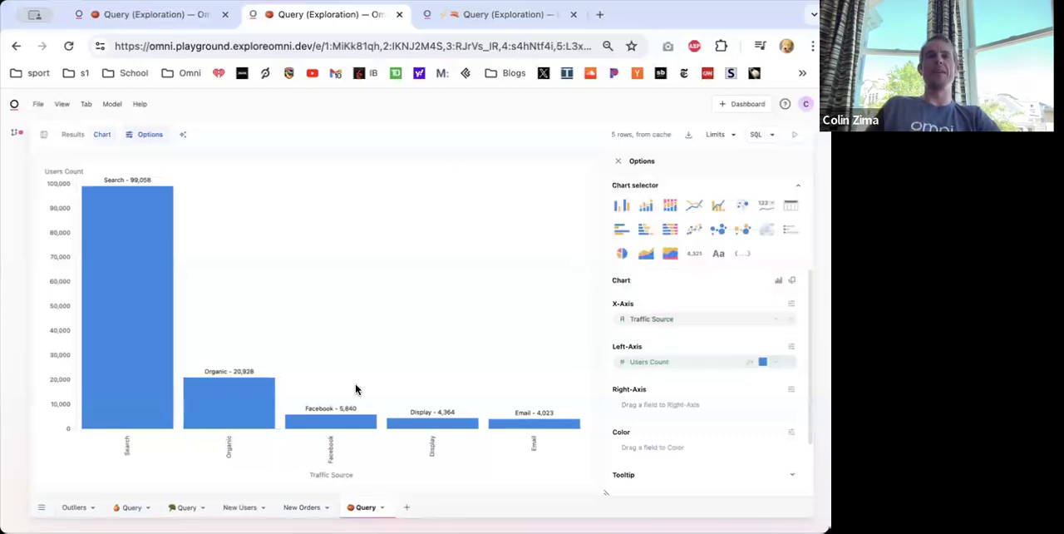
- Insert a calculation column right of Users Count in the results and compute each source's share of users with =B1/SUM(B:B)
mouse_move(154, 201)
left_click(73, 134)
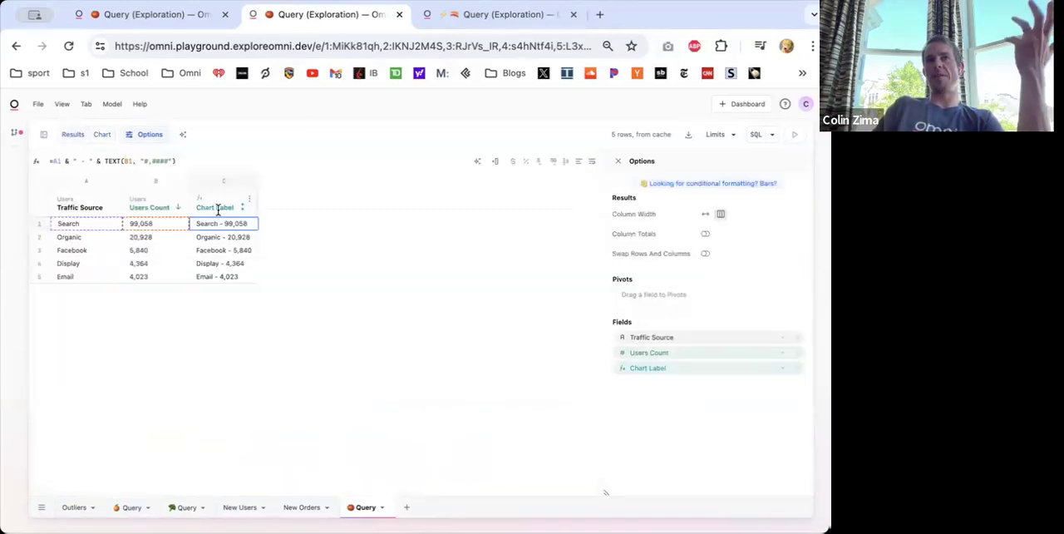
left_click(176, 207)
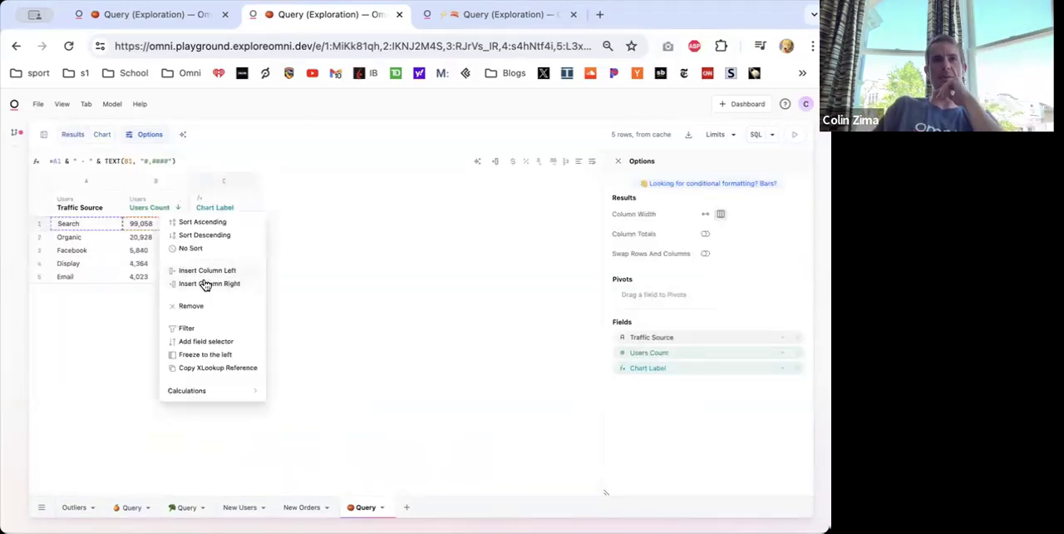
left_click(218, 284)
left_click(210, 230)
type("=")
left_click(160, 226)
type("/sum(")
left_click(135, 226)
type(":")
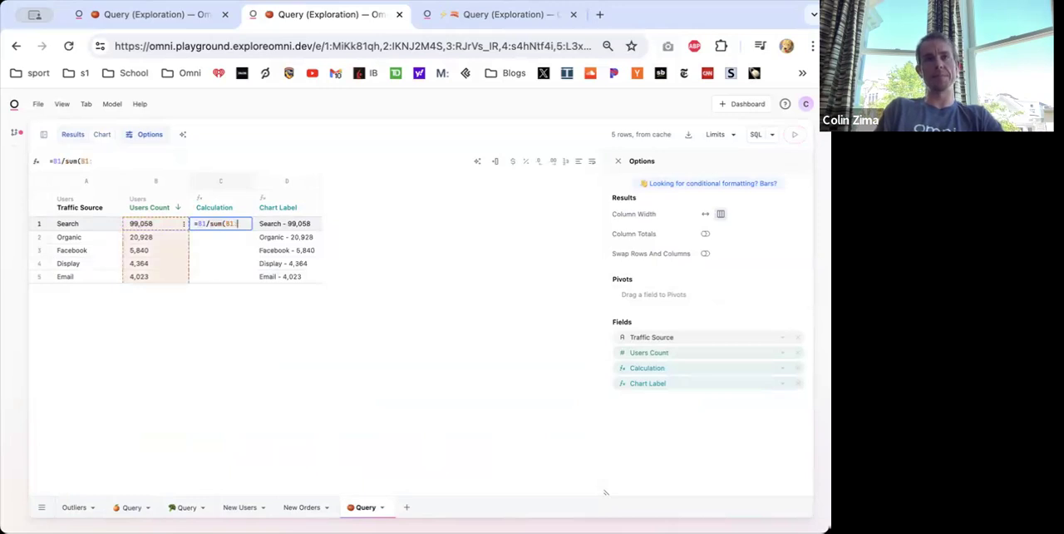
type("B)")
key("Return")
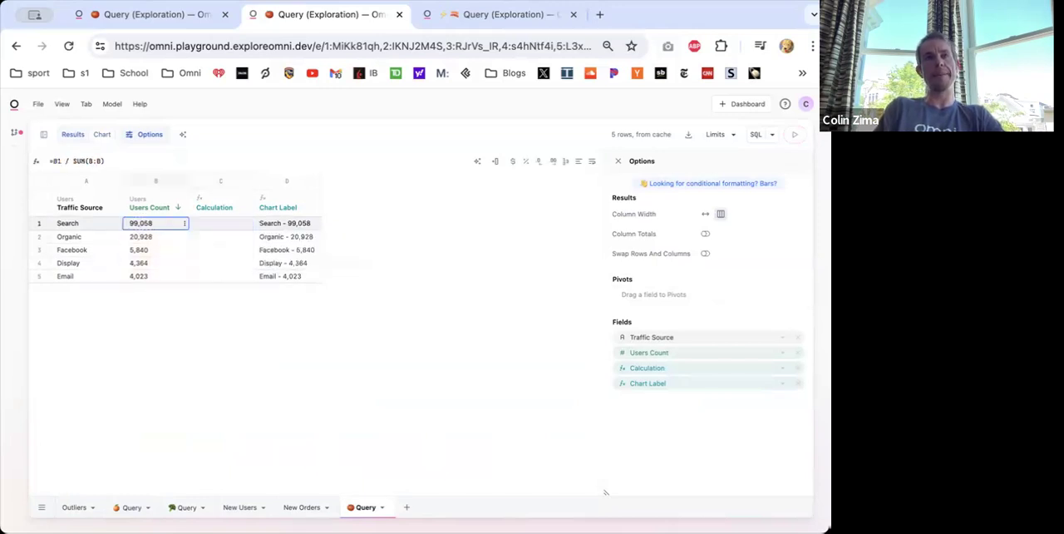
left_click(230, 224)
- Change the Chart Label formula to reference the share calculation in C1 instead of the users count
left_click(261, 222)
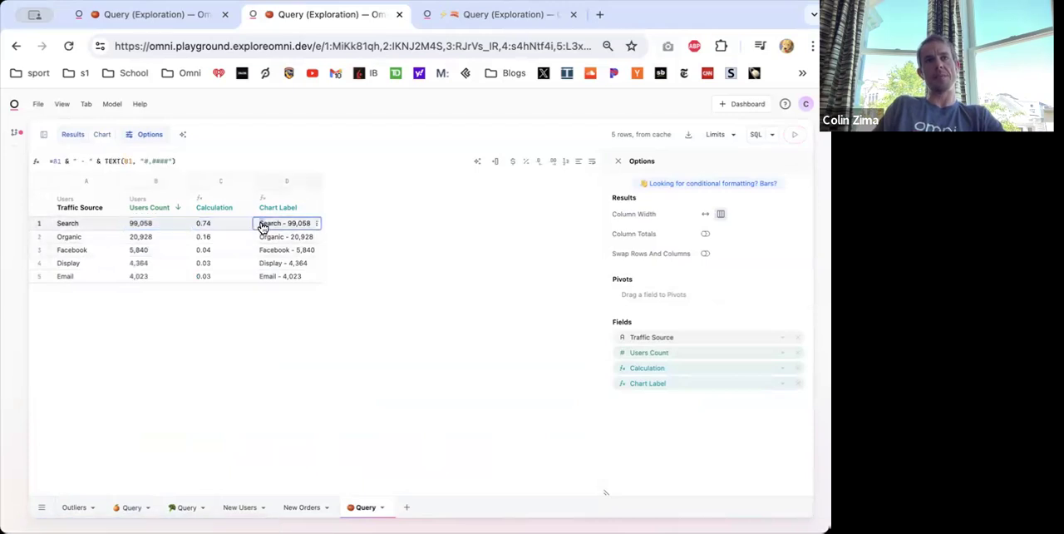
left_click(130, 161)
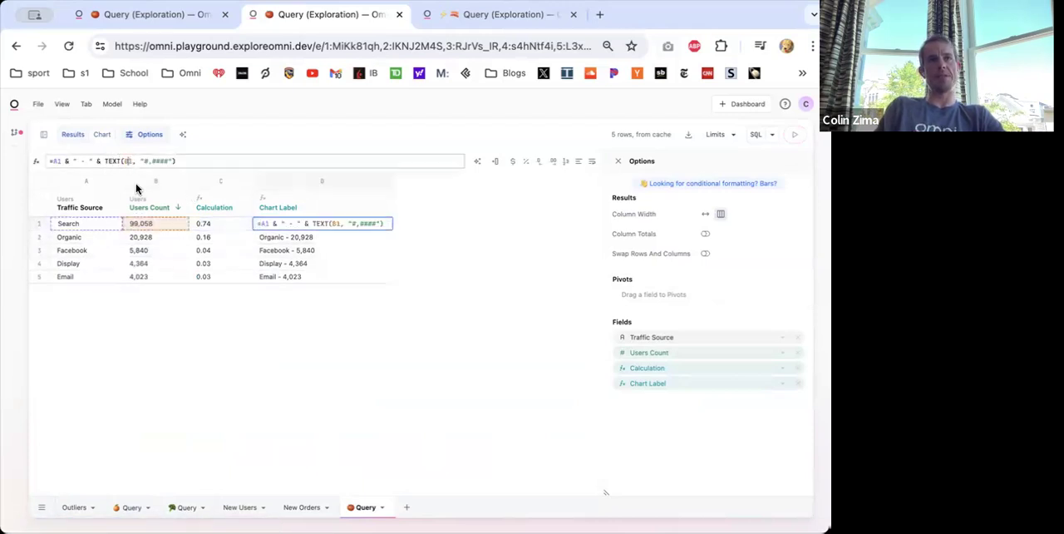
type("C")
key("Return")
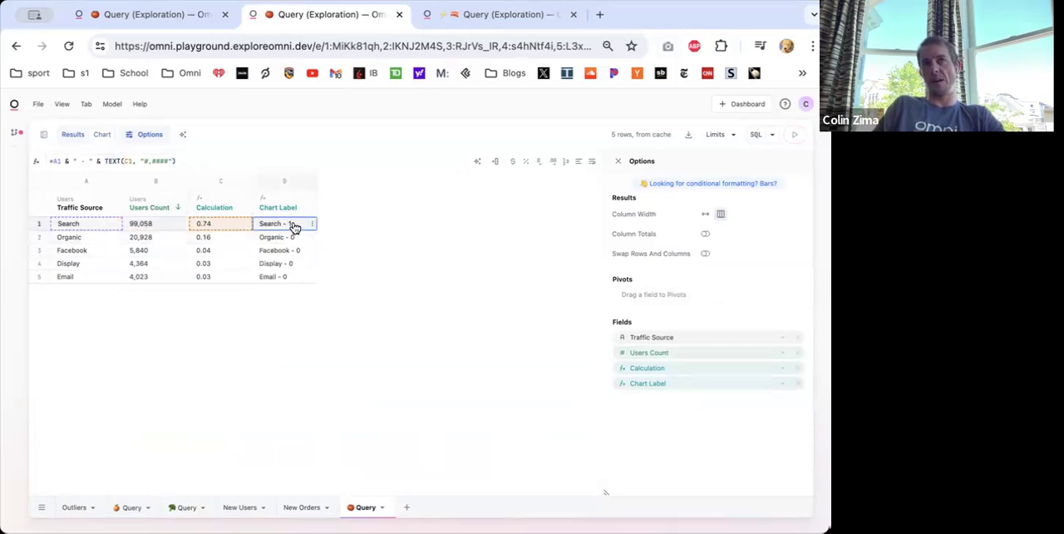
- Set the TEXT format in the Chart Label formula to "0.00%"
left_click(165, 160)
key("BackSpace")
key("BackSpace")
key("BackSpace")
key("BackSpace")
key("BackSpace")
type("0.00%")
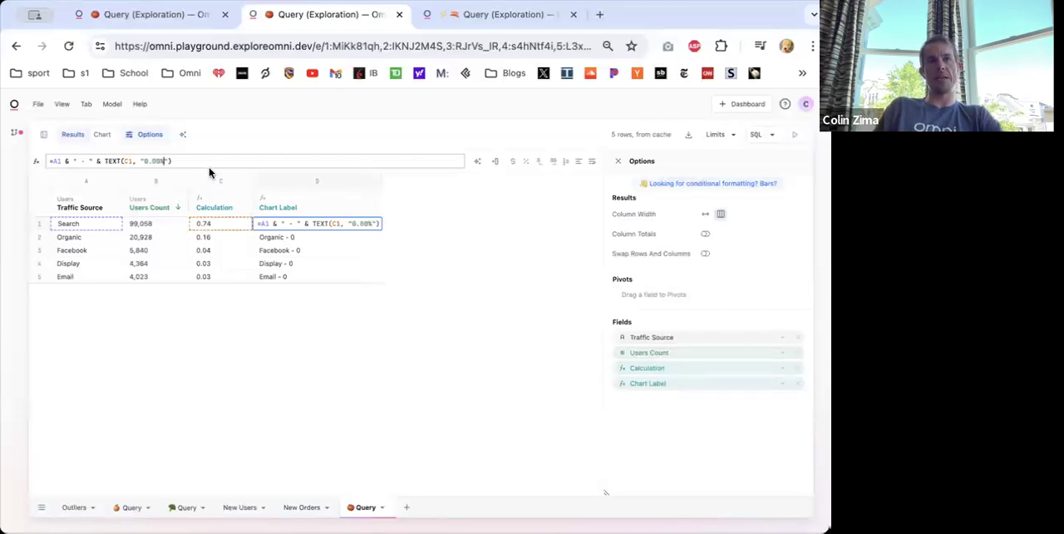
key("Return")
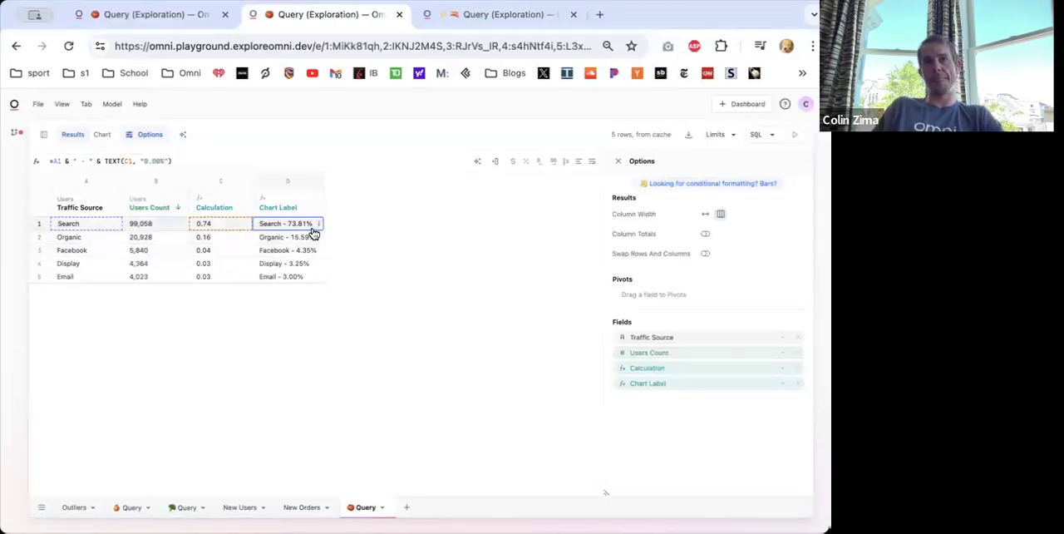
- Turn on data labels for the chart's Users Count bars using the Chart Label field
left_click(100, 135)
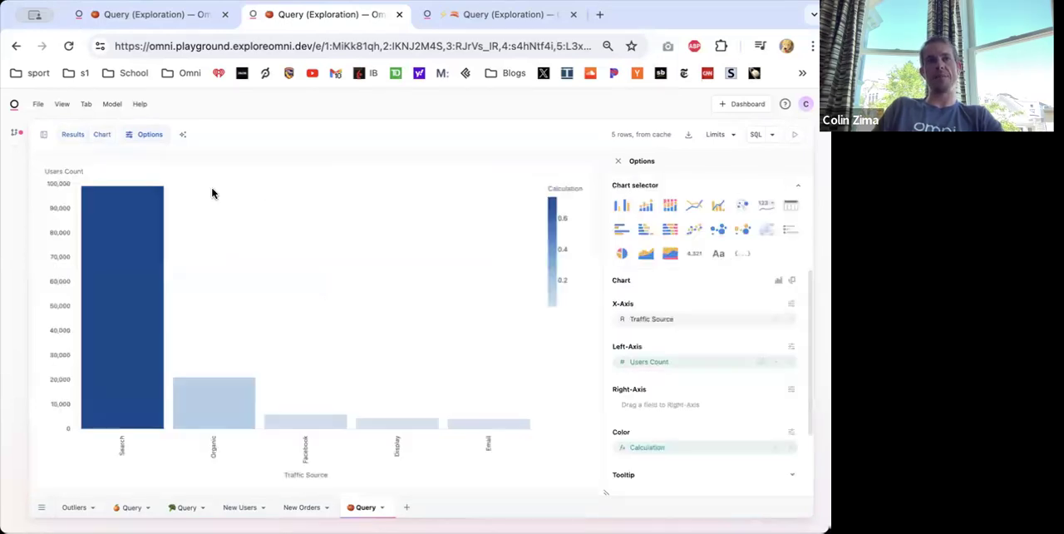
left_click(776, 364)
left_click(647, 242)
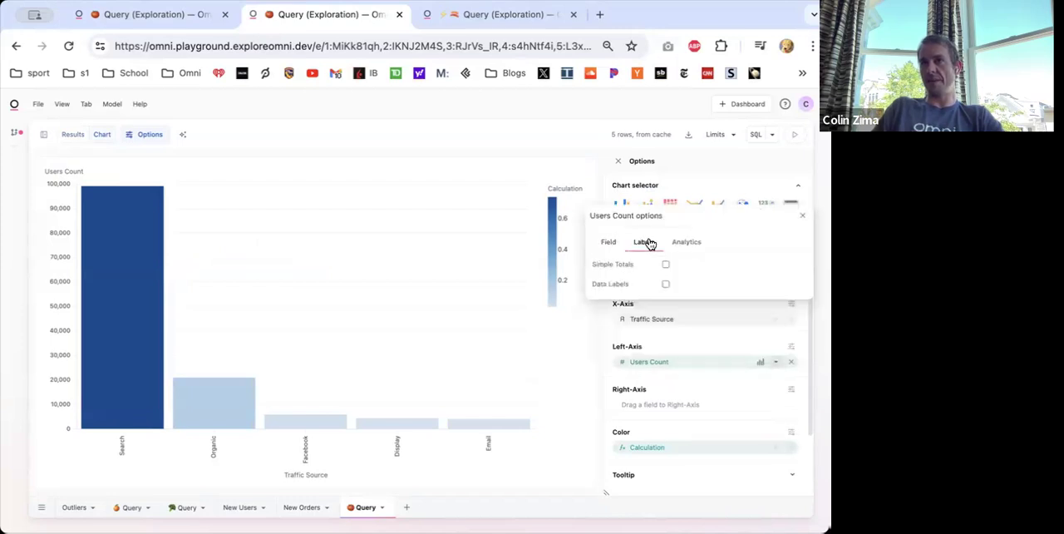
left_click(665, 284)
left_click(686, 305)
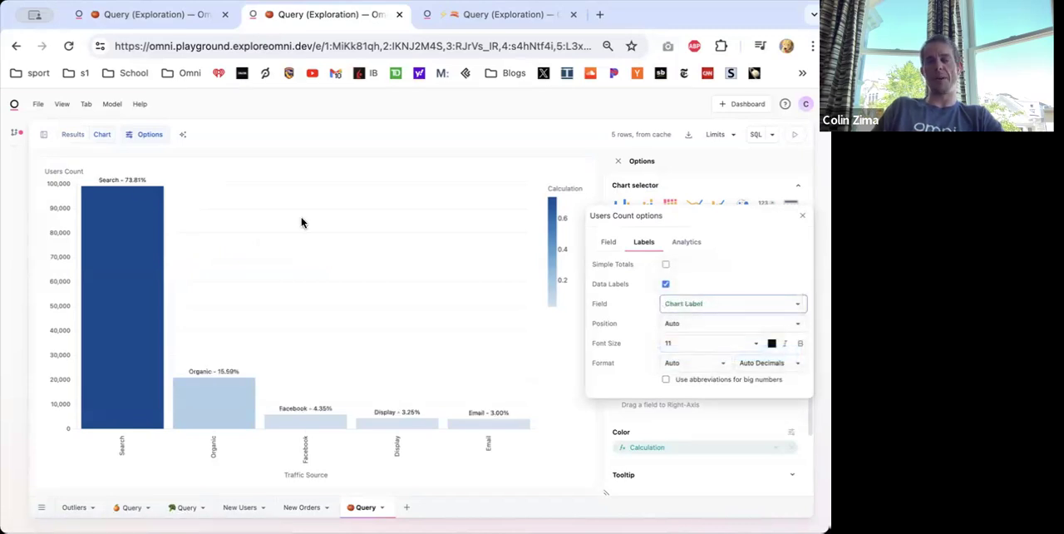
left_click(802, 217)
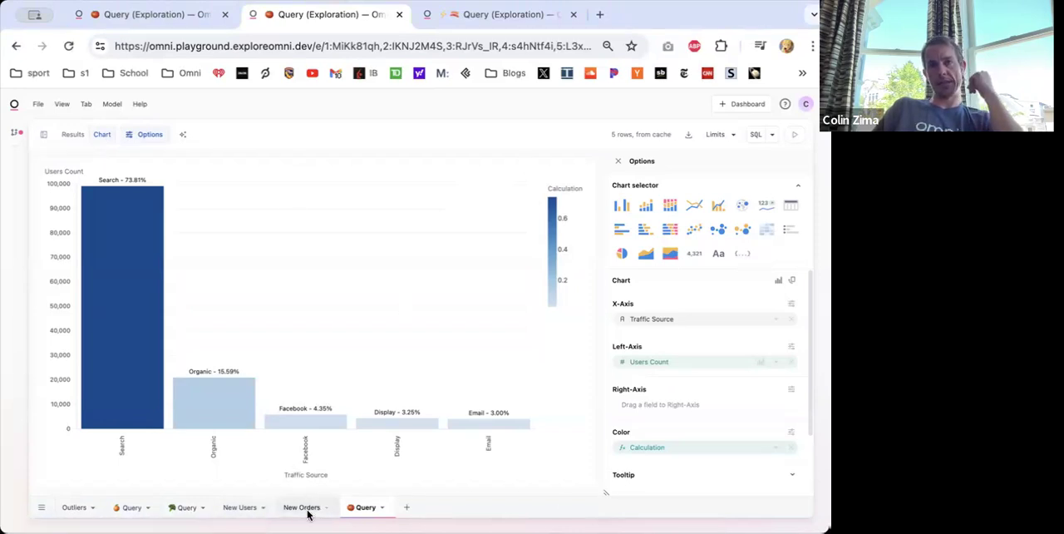
- Create a new query on the Users topic with the Created At Date and Users Count fields
left_click(409, 508)
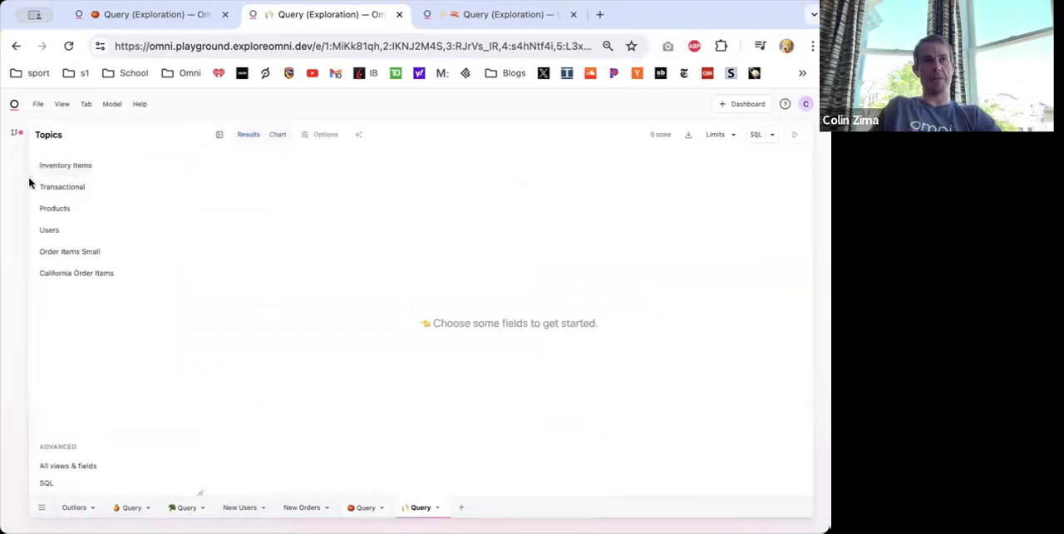
left_click(58, 229)
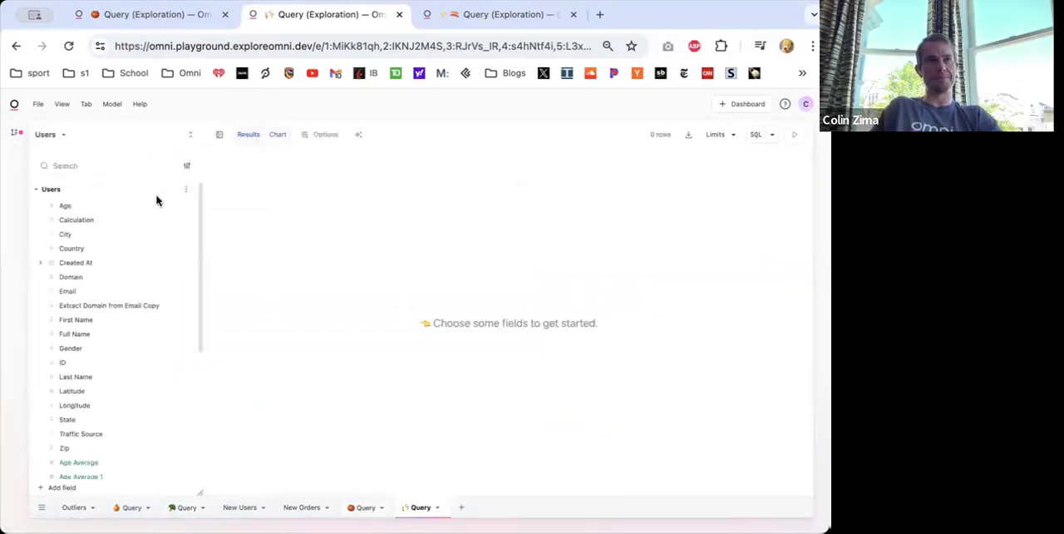
left_click(70, 263)
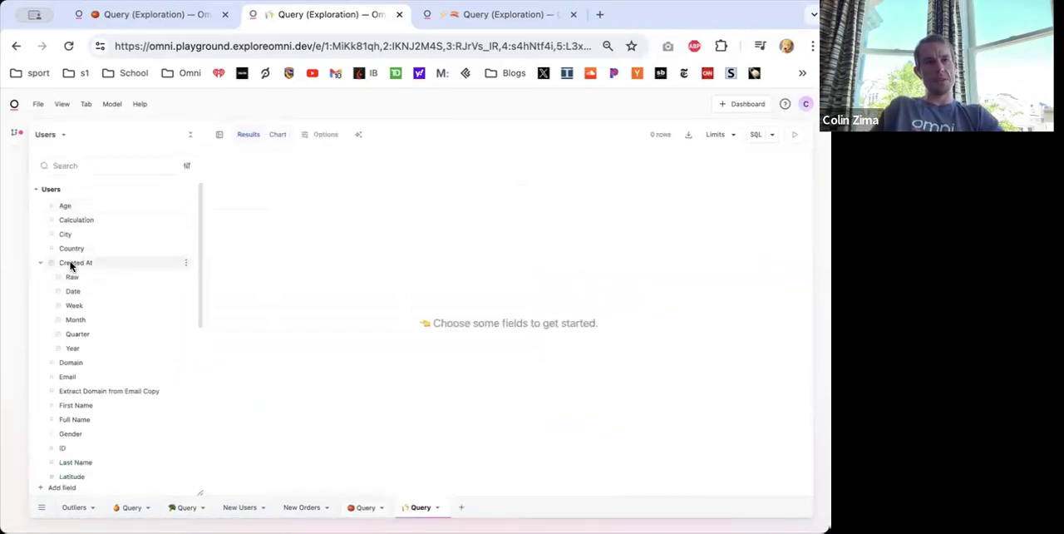
left_click(85, 294)
scroll(125, 399, "down", 5)
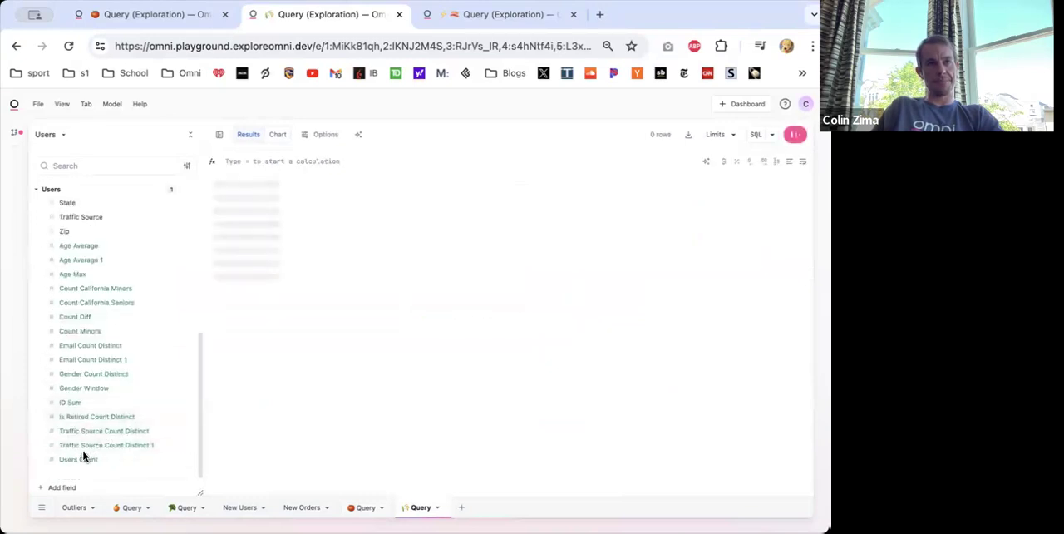
left_click(79, 459)
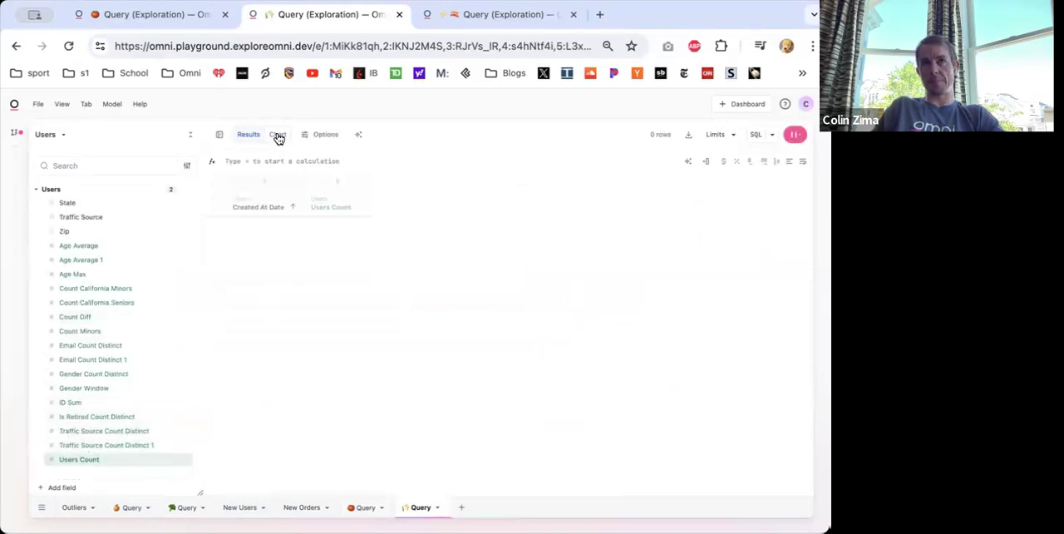
- Set the query's row limit to 50000 and view the daily users count as a chart
left_click(716, 134)
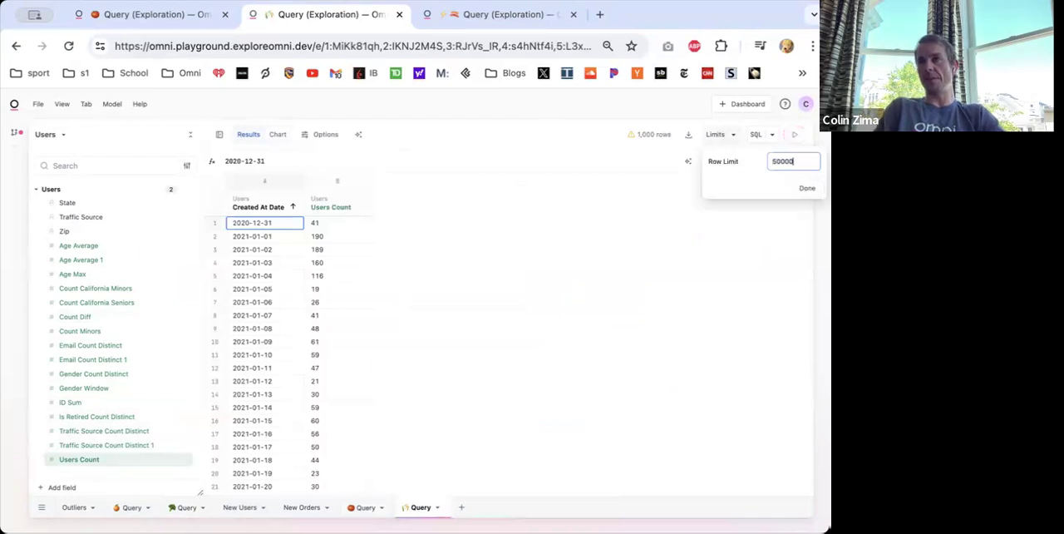
key("Return")
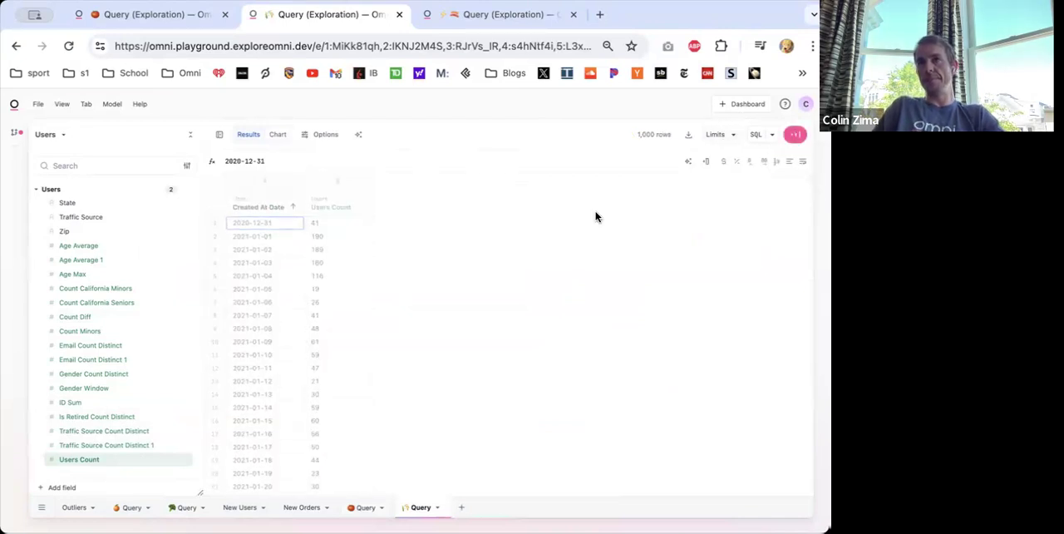
left_click(281, 136)
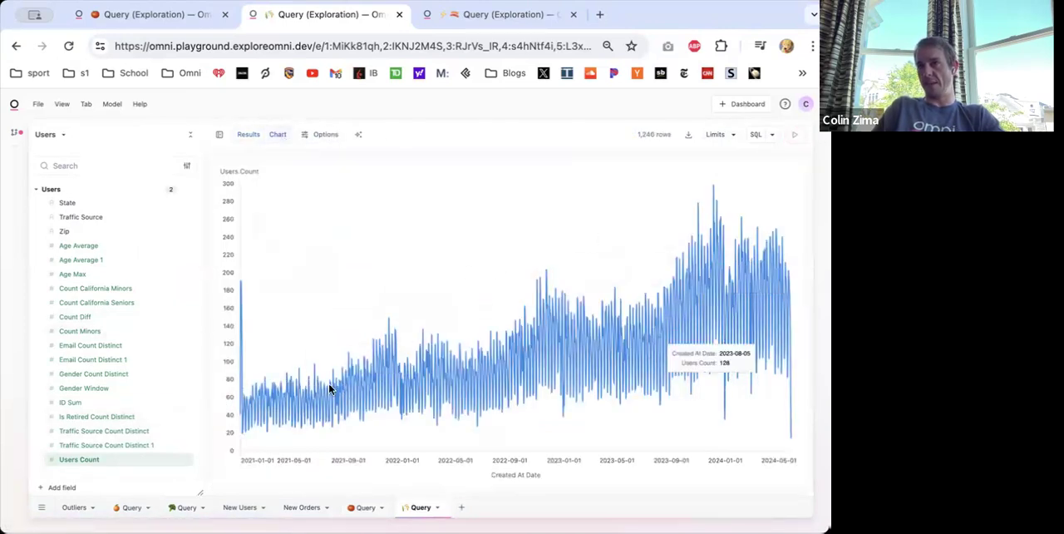
- Insert an empty calculation column to the right of Users Count in the results table
left_click(248, 134)
right_click(339, 204)
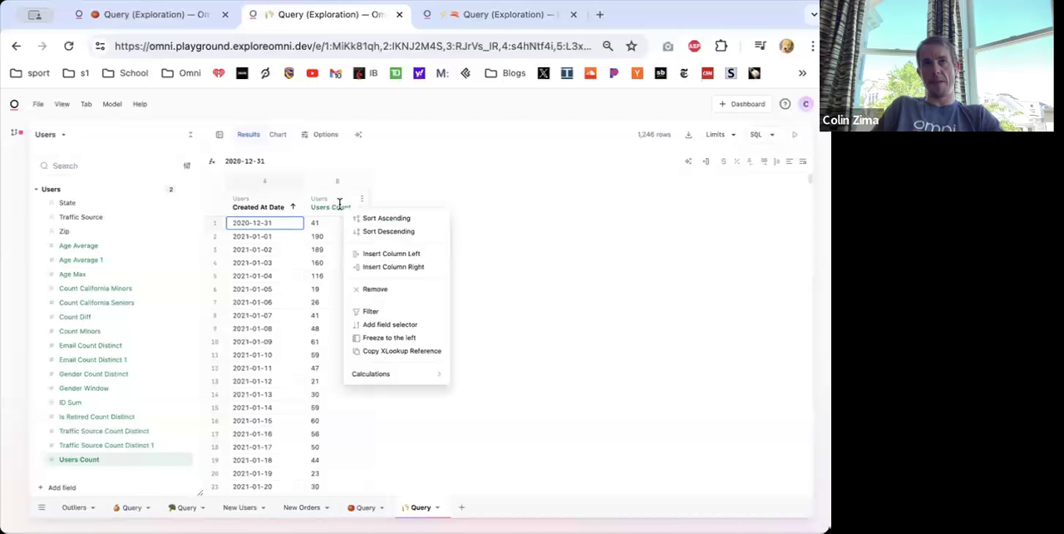
left_click(410, 267)
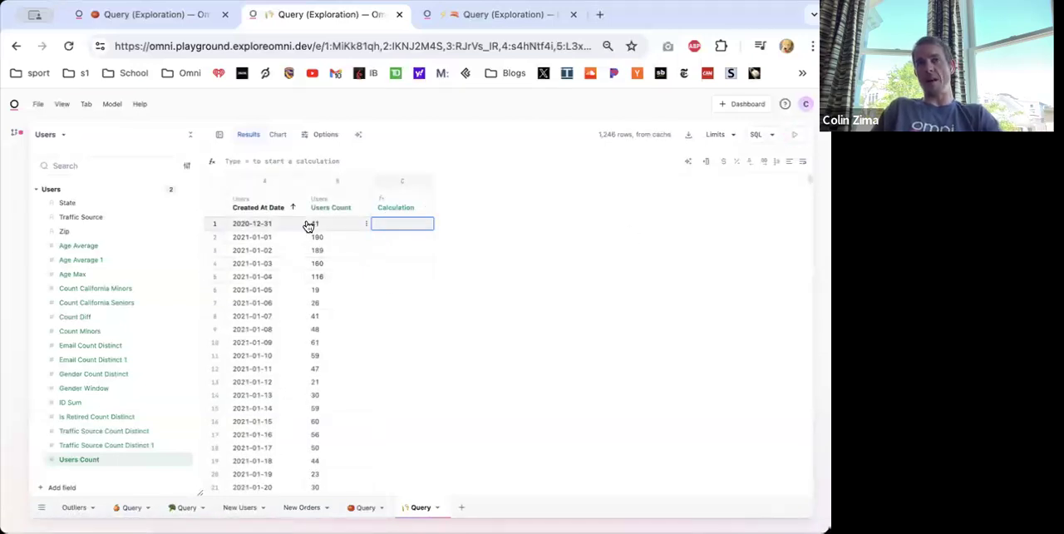
- Insert a calculation column between Created At Date and Users Count and enter =A1-NOW() to get the day offset
right_click(329, 209)
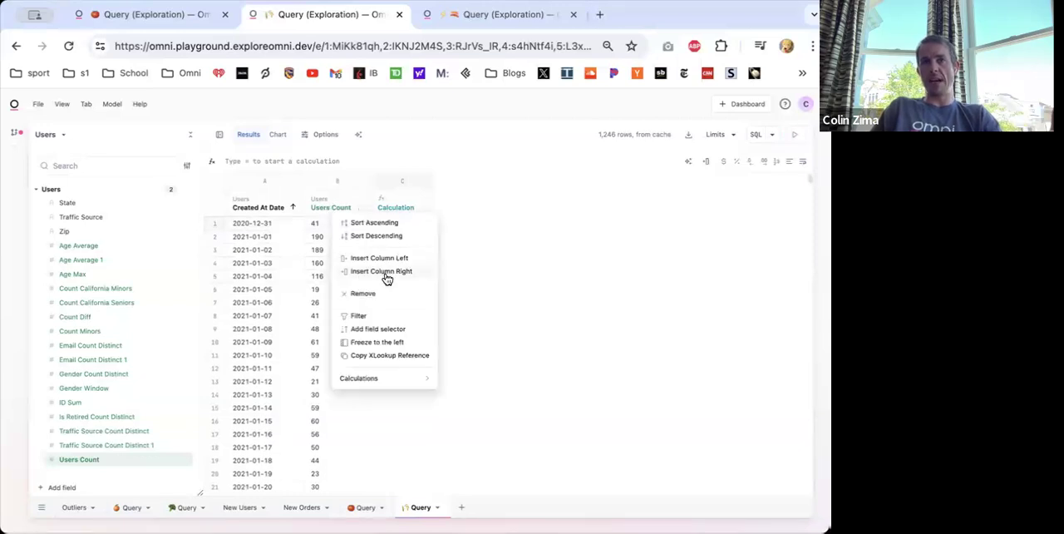
left_click(387, 276)
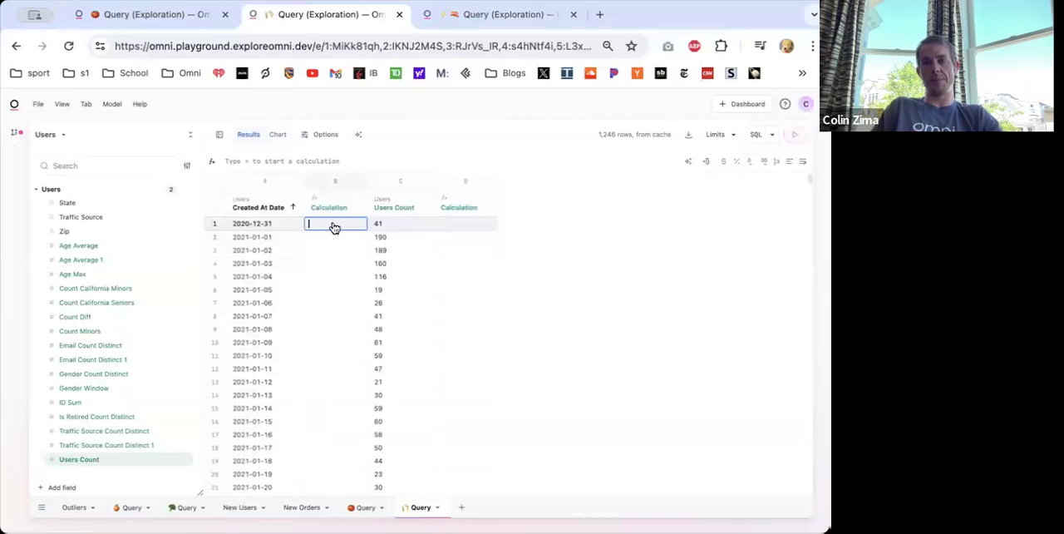
type("=")
left_click(267, 225)
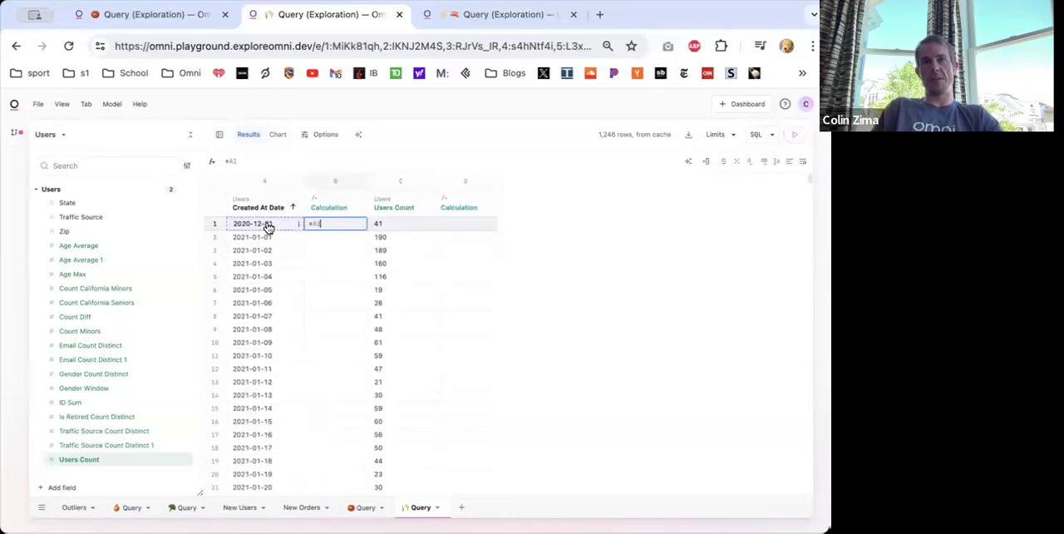
type("-NOW(")
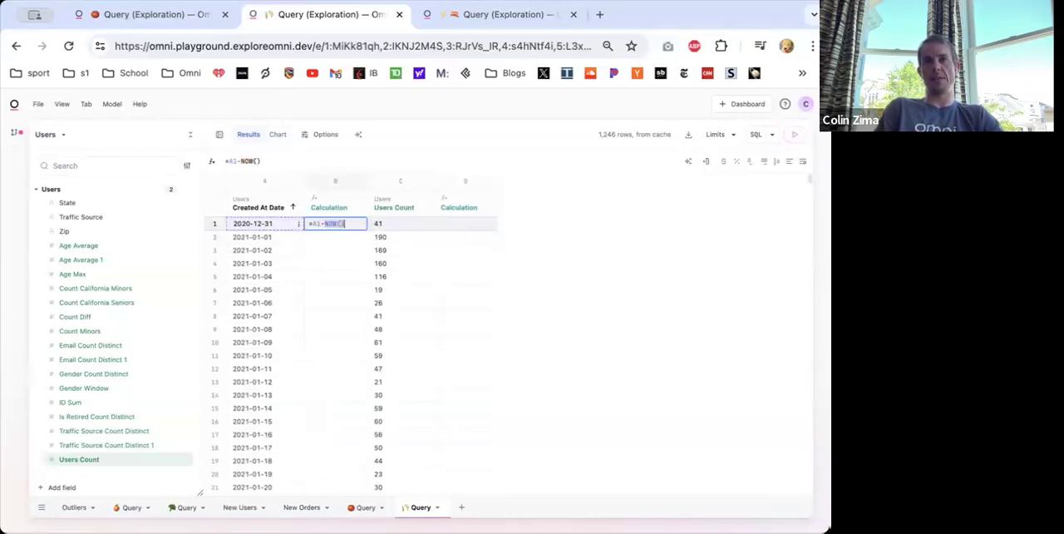
key("Return")
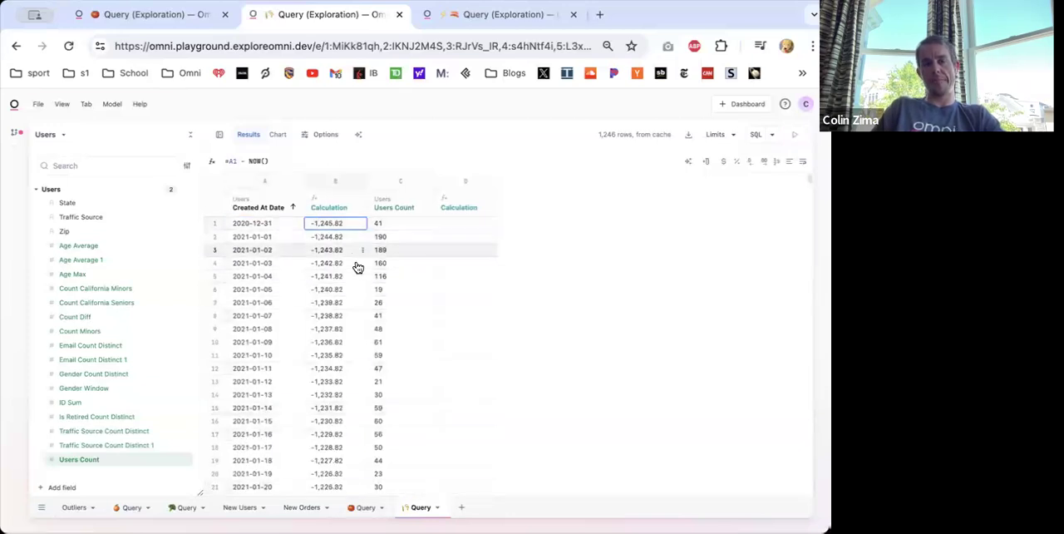
- Enter =SLOPE(B:B, A:A) in the empty calculation column after Users Count
left_click(472, 225)
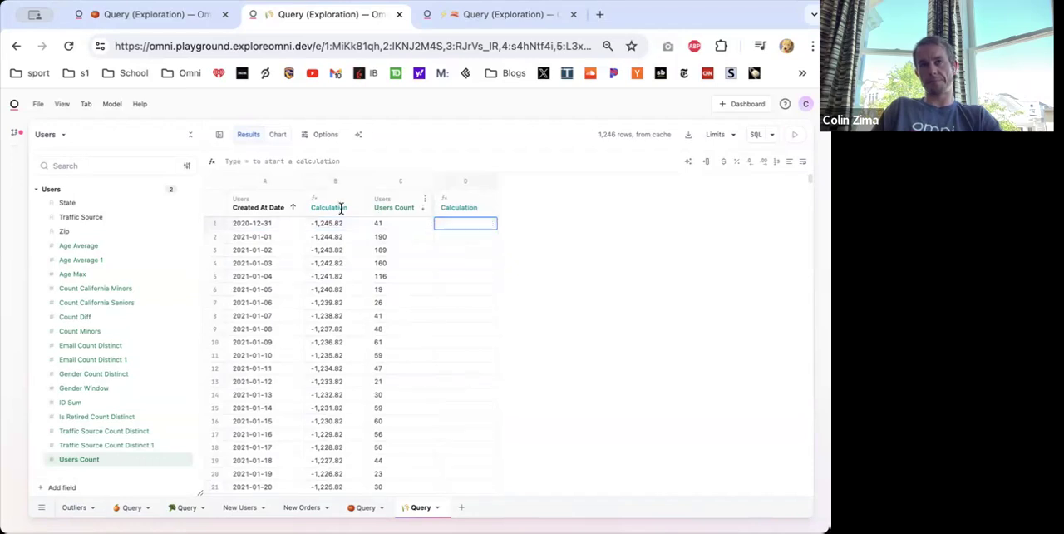
left_click(323, 206)
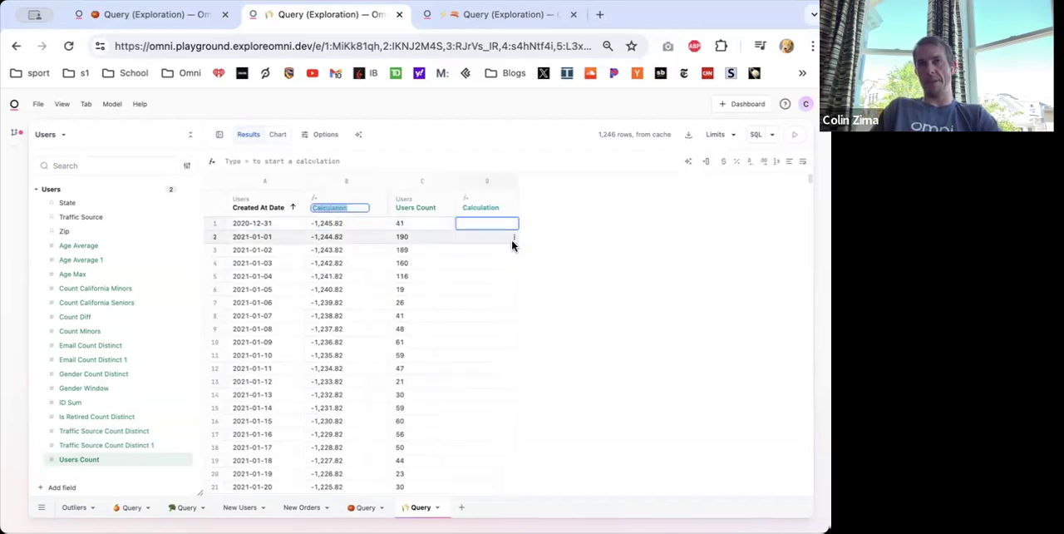
left_click(477, 228)
type("=")
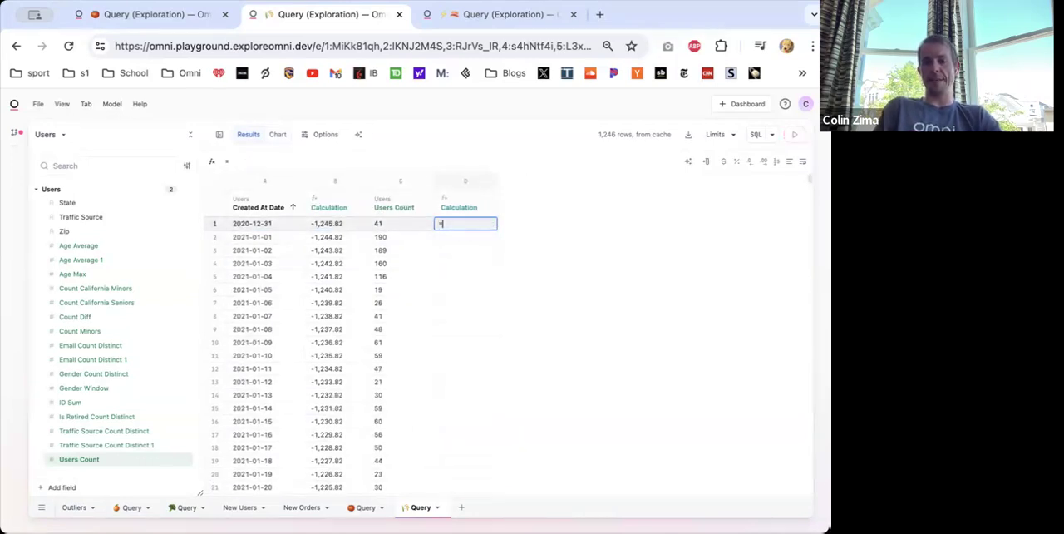
type("slope(")
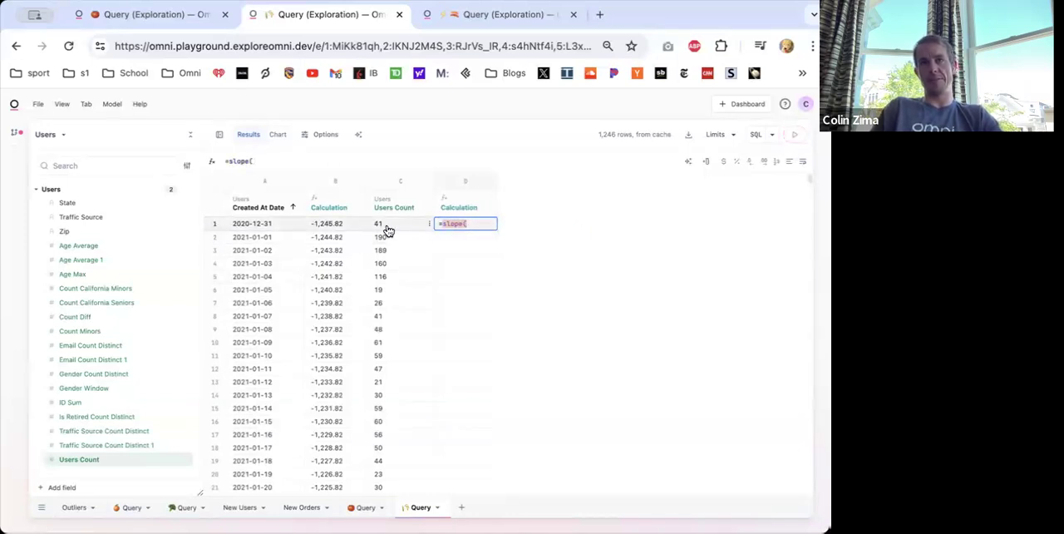
type("B:B,")
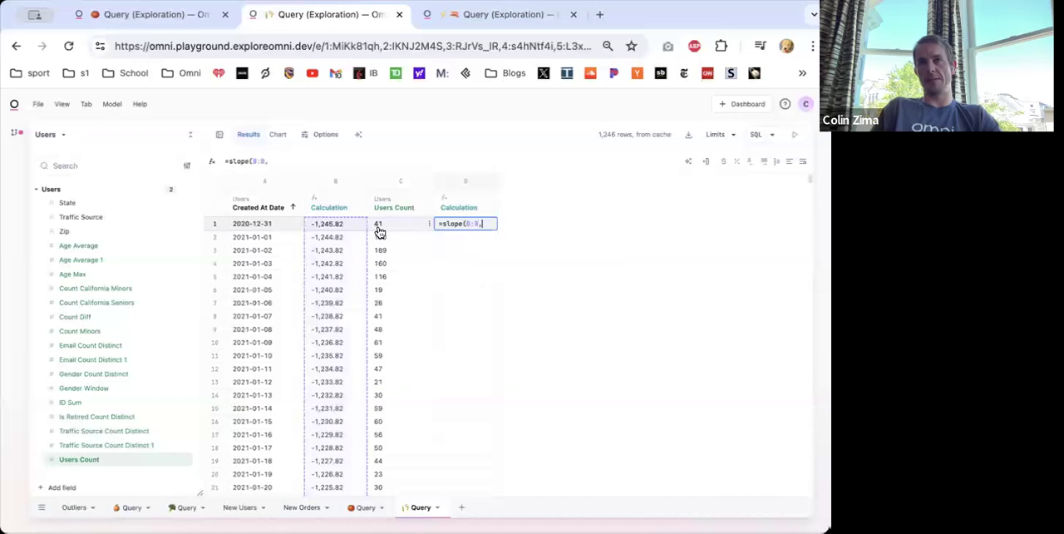
type("A:A)")
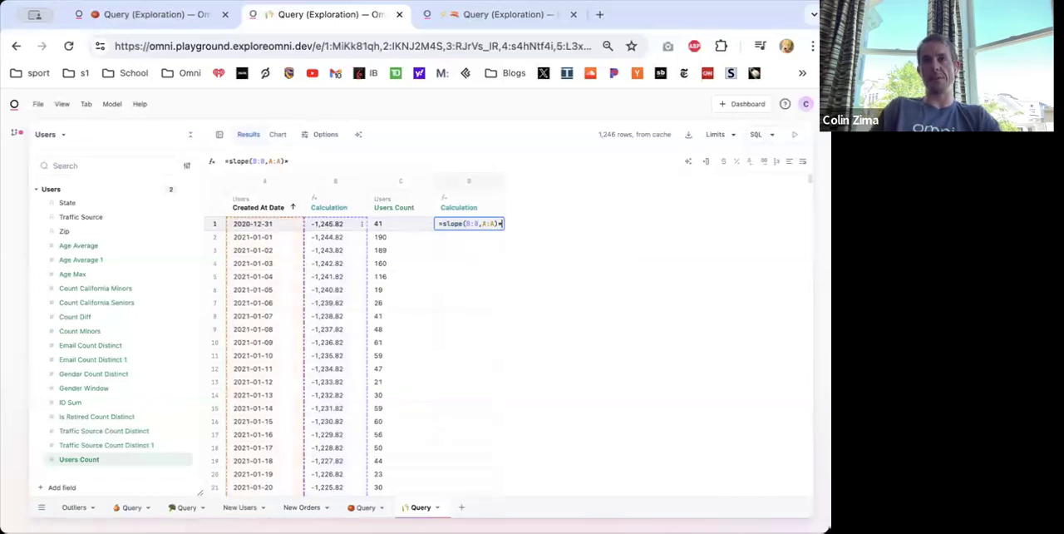
type("*B1")
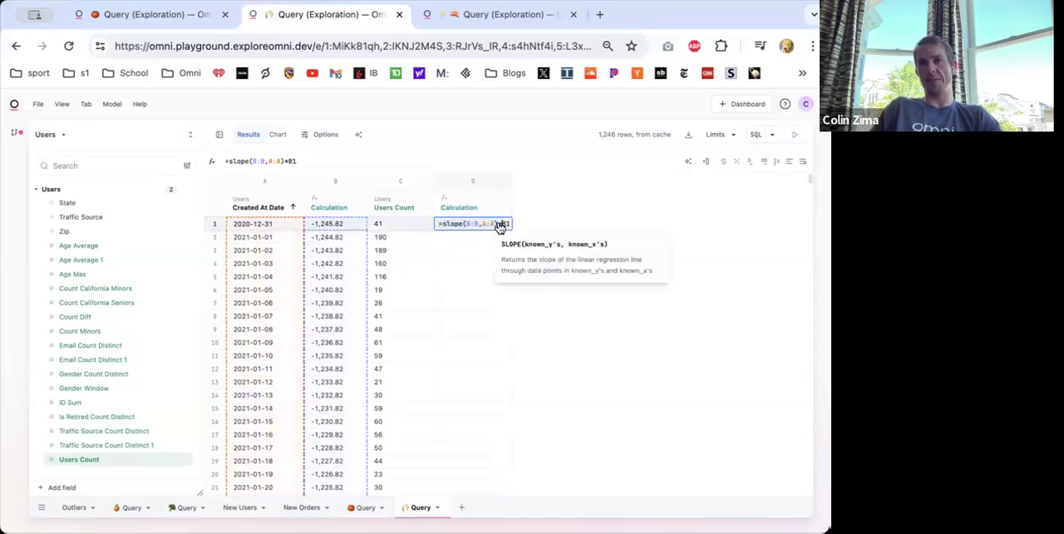
key("BackSpace")
key("BackSpace")
key("BackSpace")
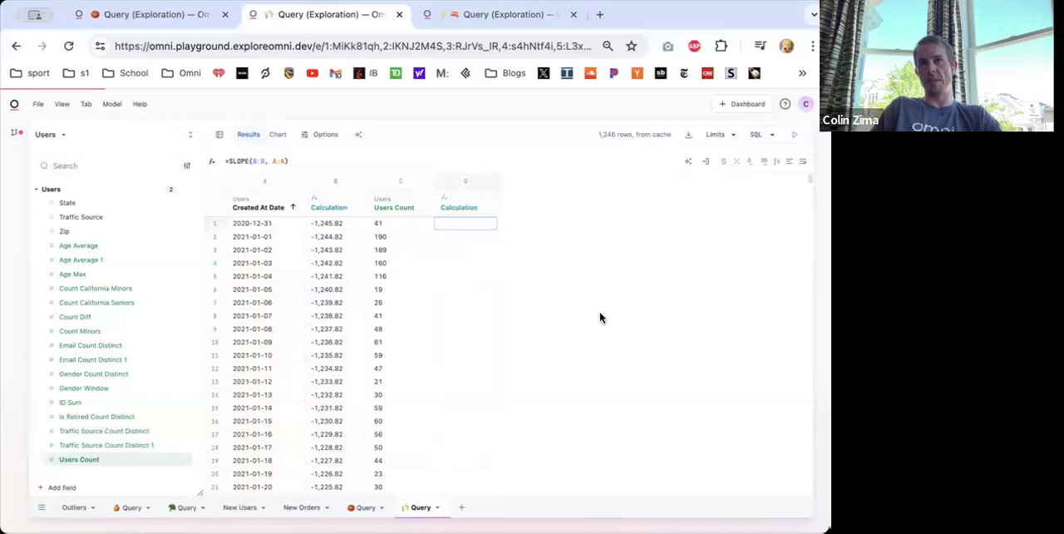
key("super+z")
- Change the slope formula's ranges so it reads =SLOPE(C:C, B:B), using Users Count against the day offset
left_click(462, 230)
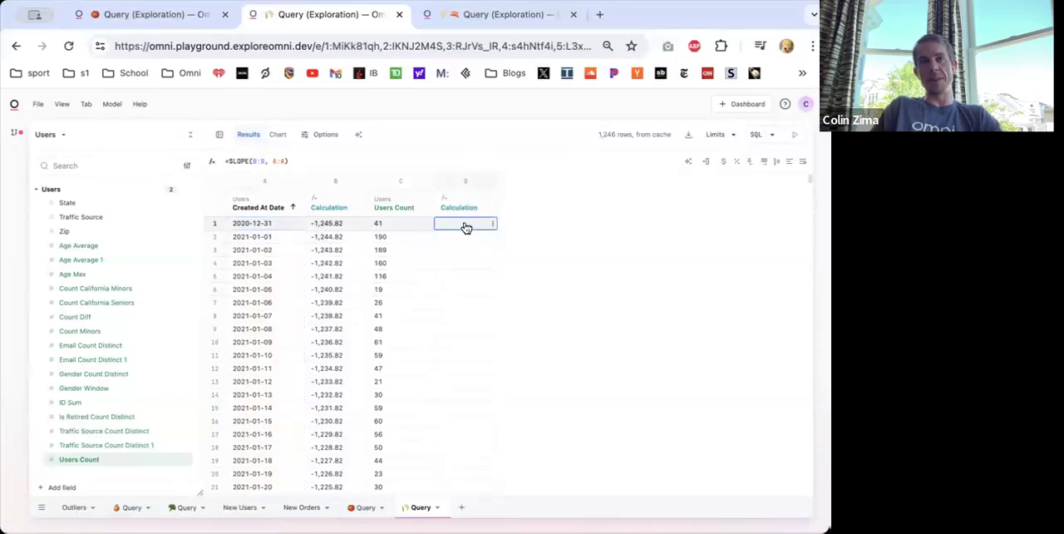
left_click(264, 161)
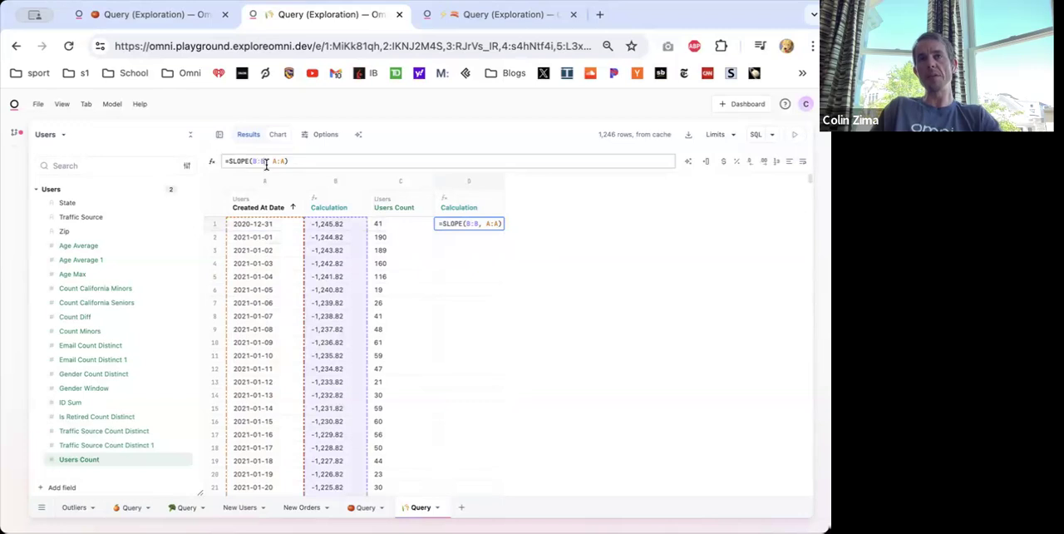
key("BackSpace")
type("C")
key("Right")
key("Right")
key("BackSpace")
type("C")
key("Right")
key("Right")
key("Right")
key("BackSpace")
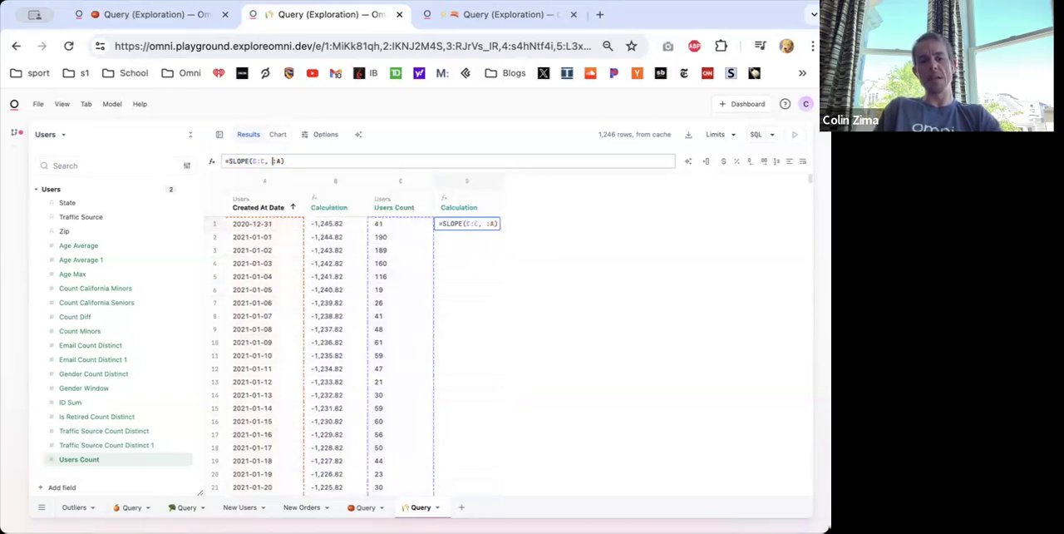
type("B")
key("Right")
key("BackSpace")
type("B")
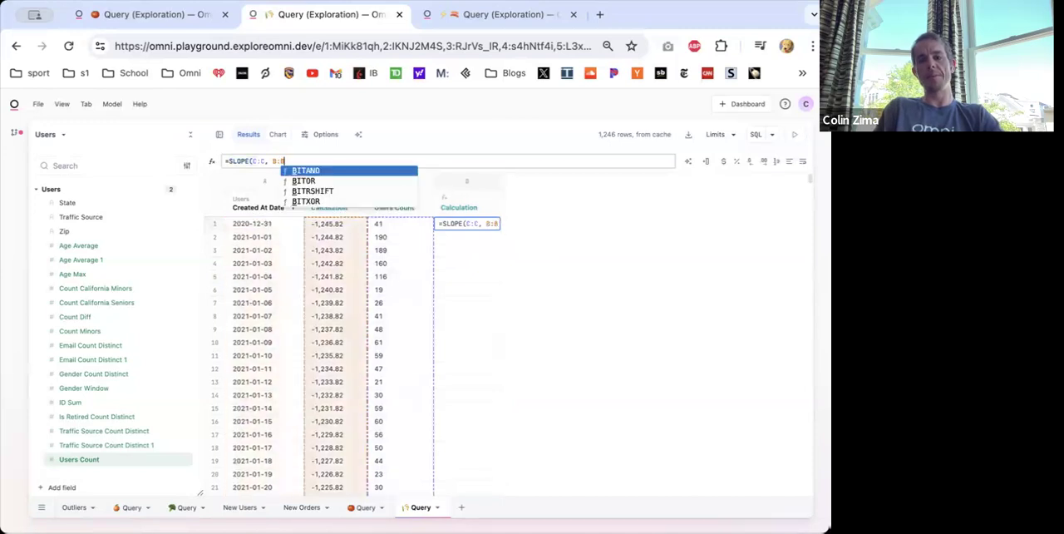
type(")")
key("Return")
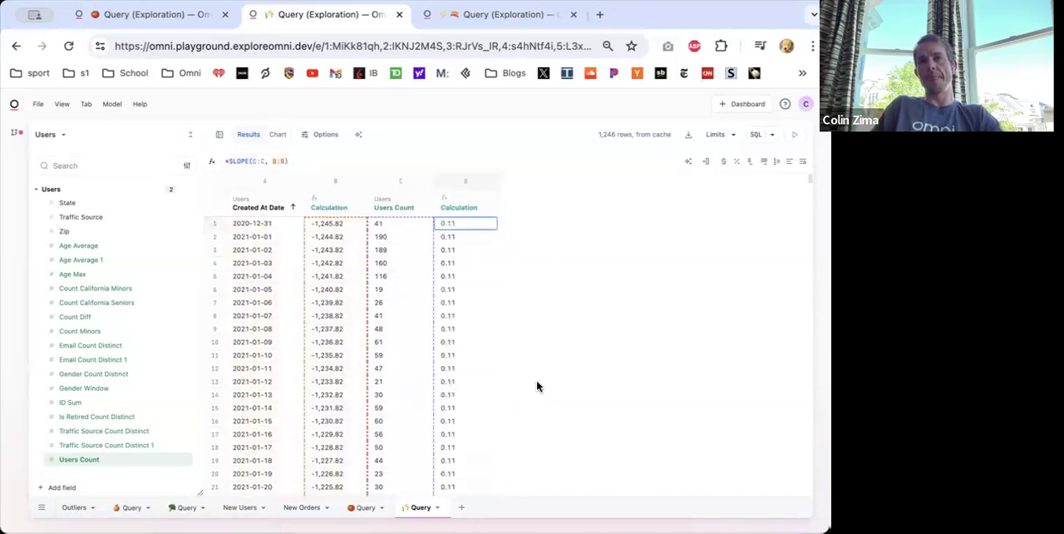
- Multiply the slope by the row's day offset, making the formula =SLOPE(C:C, B:B) * B1
left_click(300, 162)
type("*")
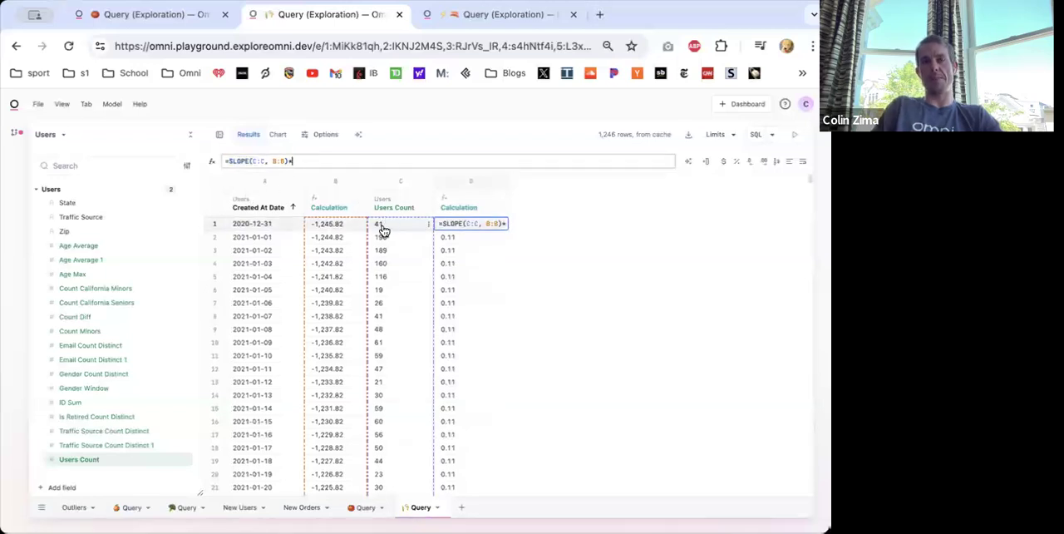
left_click(337, 230)
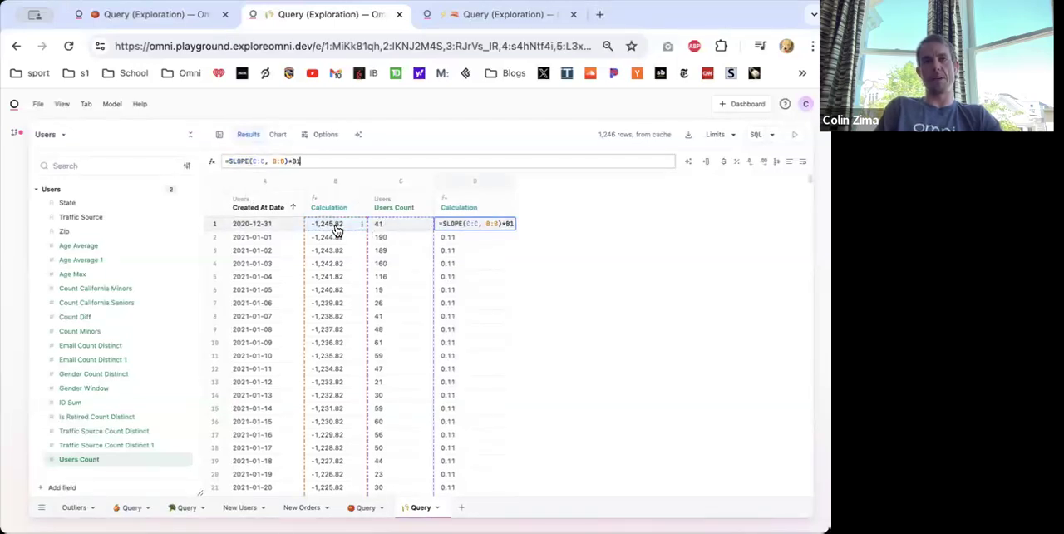
key("Return")
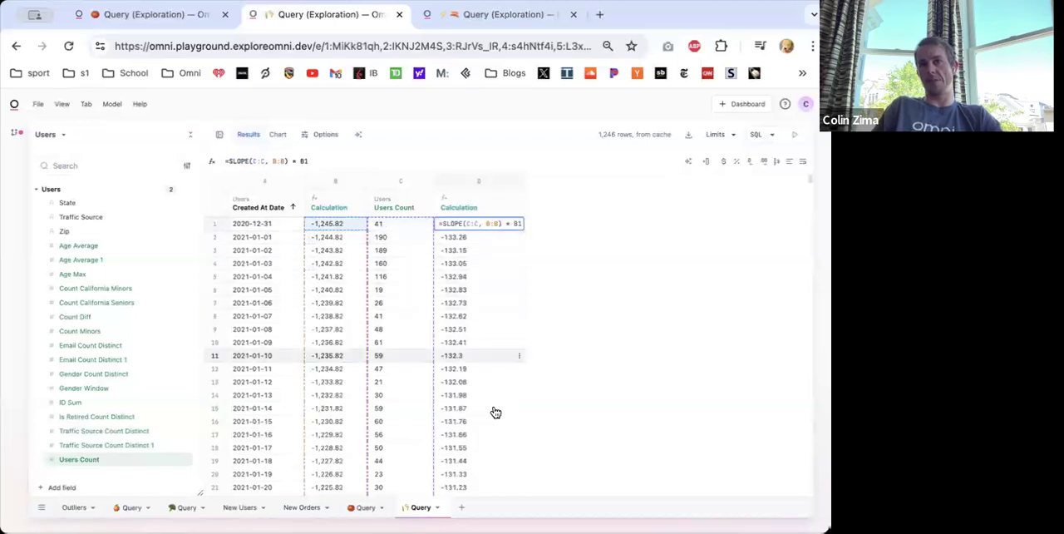
- Extend the slope formula with the intercept term: =SLOPE(C:C, B:B) * B1 + INTERCEPT(C:C, B:B)
left_click(325, 161)
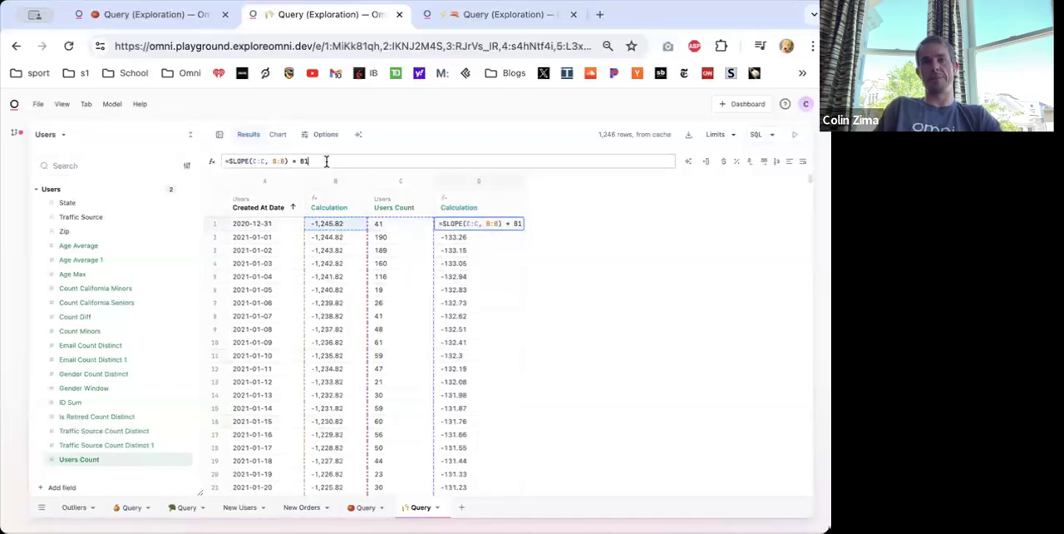
left_click_drag(289, 160, 233, 160)
key("ctrl+c")
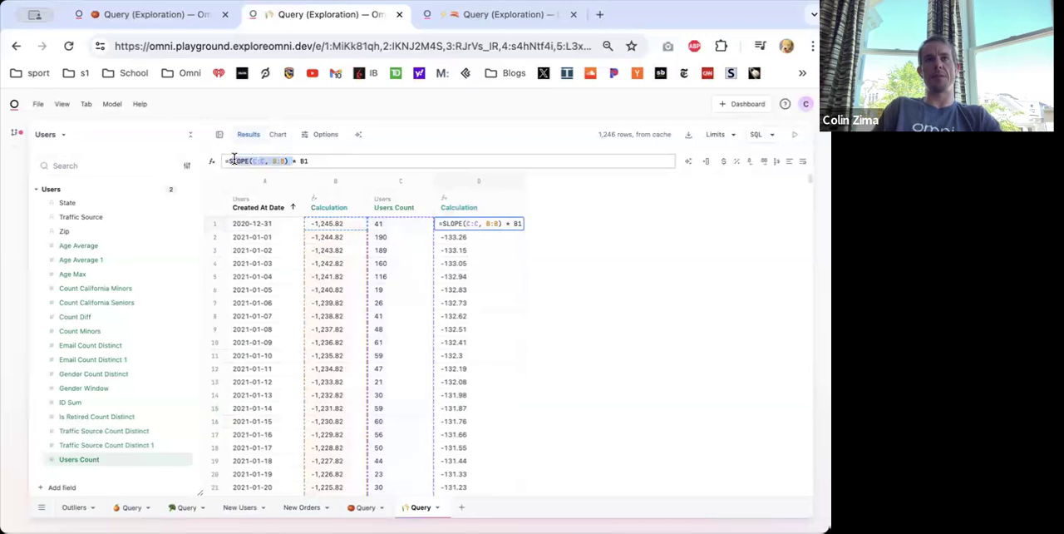
left_click(331, 162)
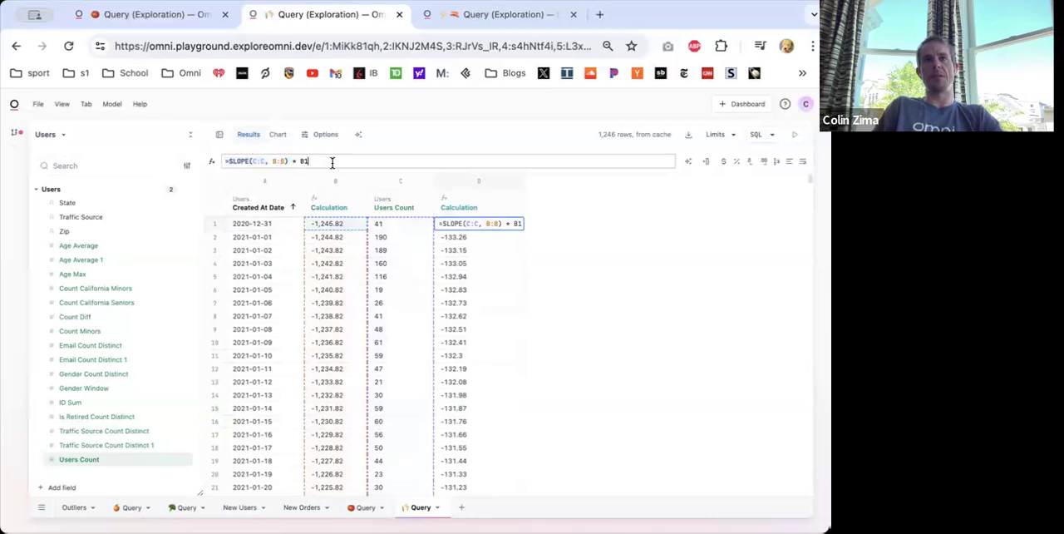
type("*")
key("ctrl+v")
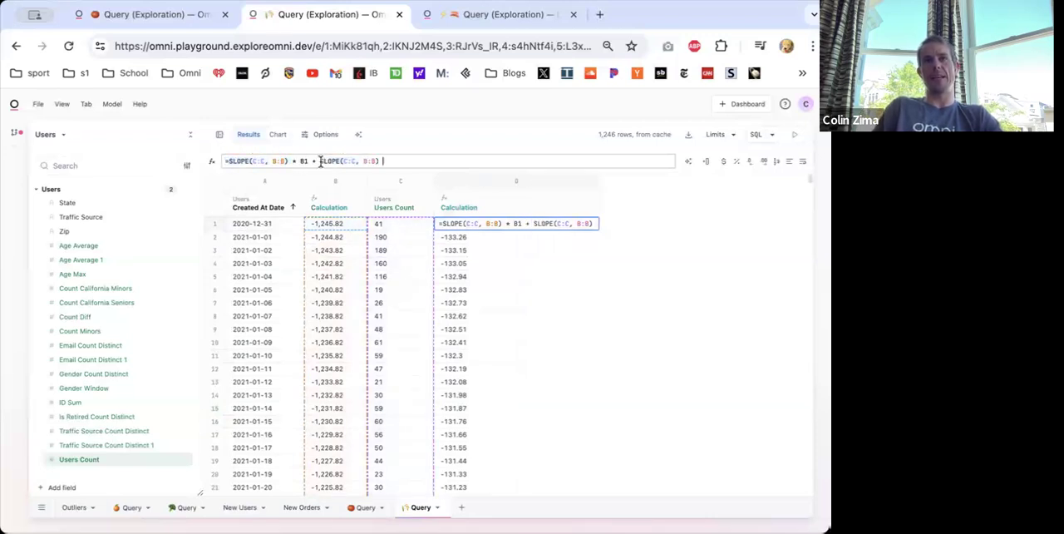
type("INTERCEPT")
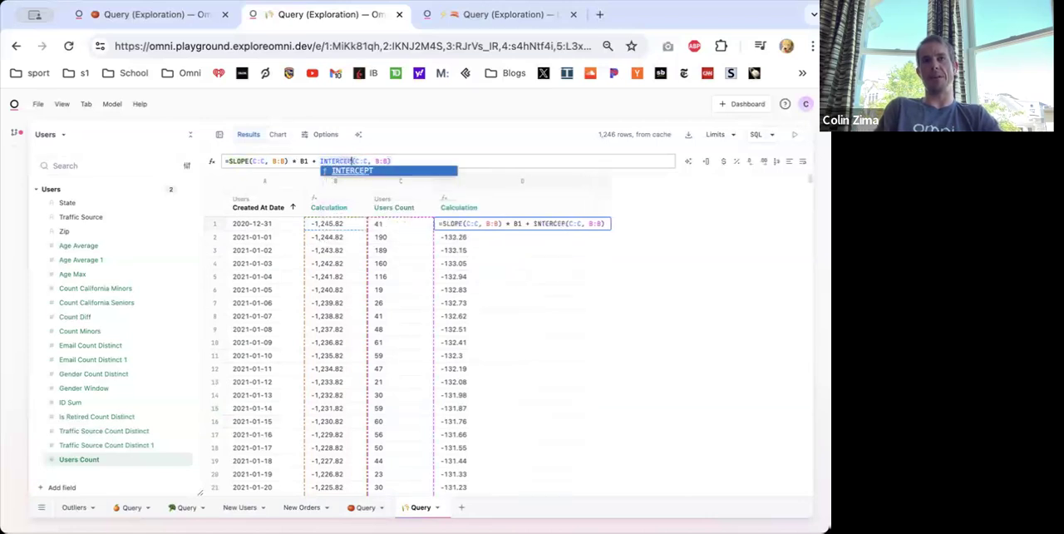
type("(")
key("BackSpace")
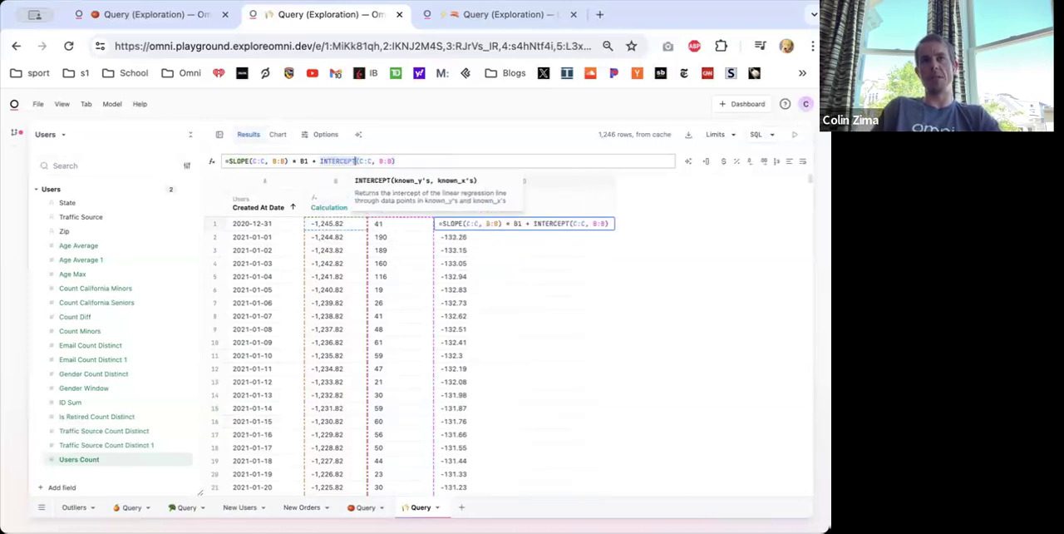
left_click(408, 161)
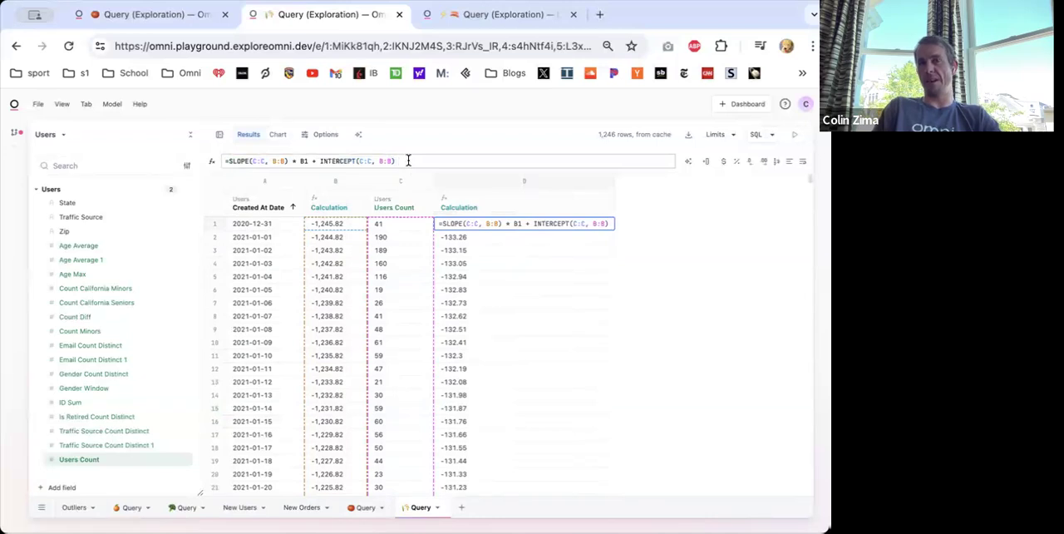
key("Return")
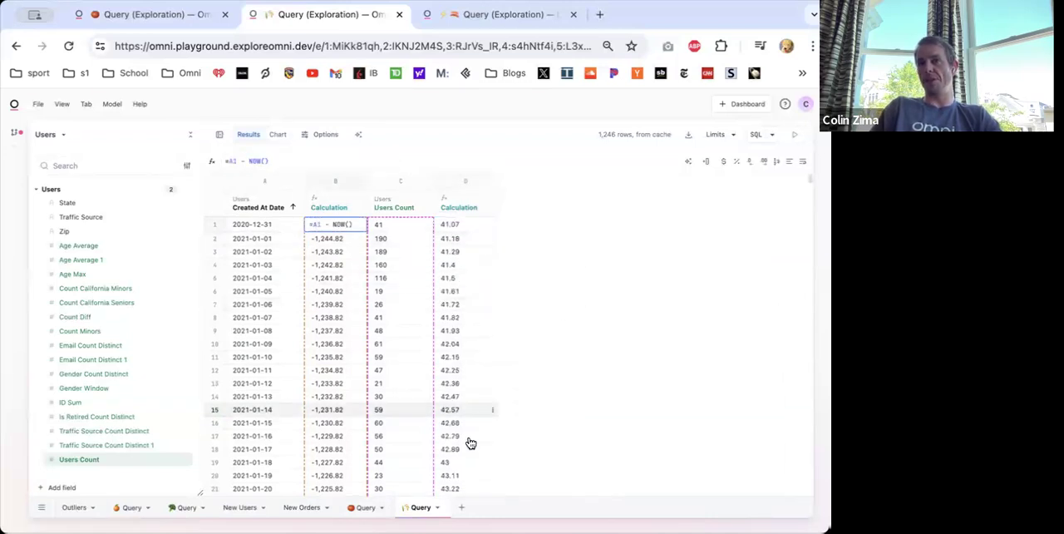
- Rename the slope and intercept calculation column as Regression
double_click(452, 205)
type("Regression")
key("Return")
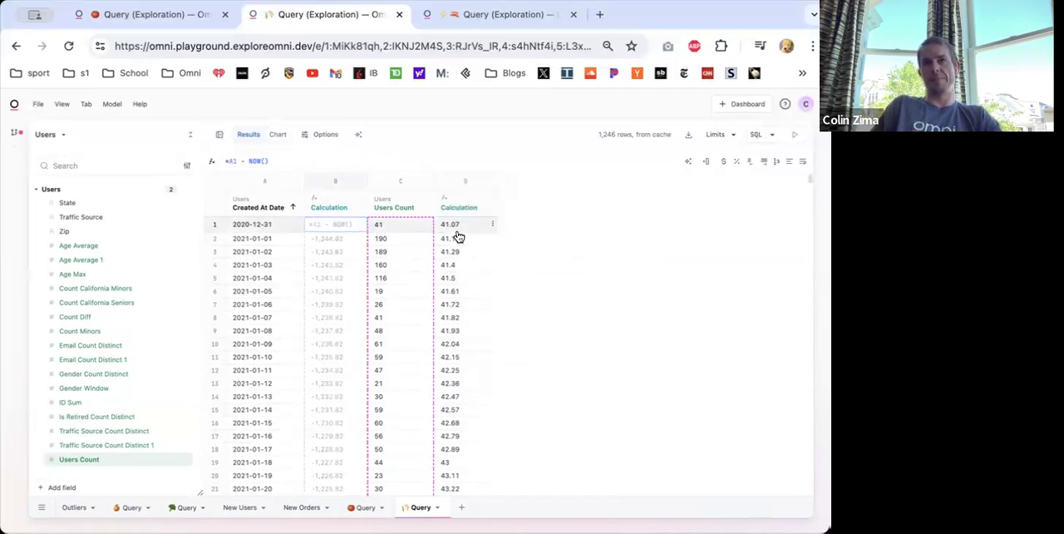
right_click(313, 207)
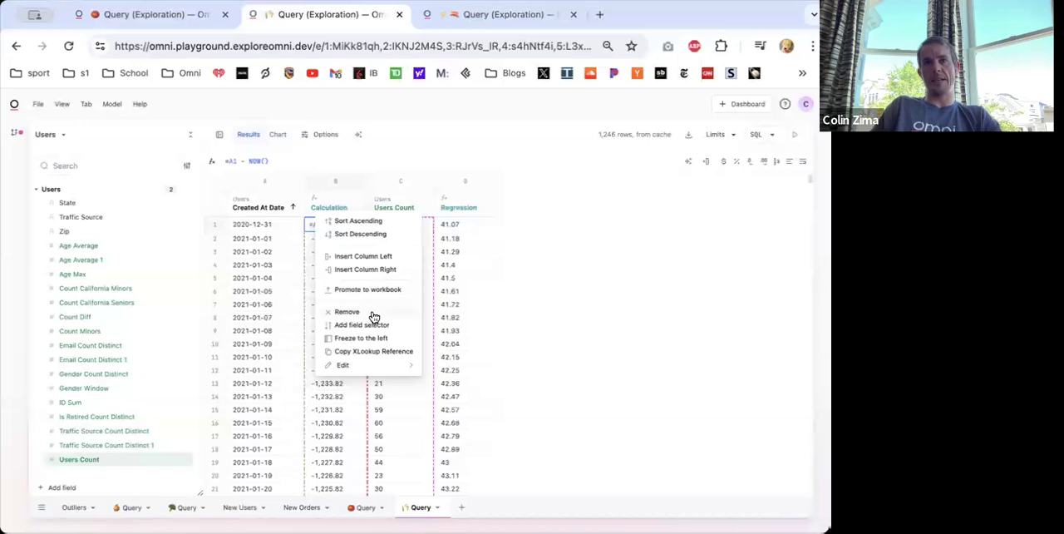
- Show the query as a scatter chart and remove the day-offset Calculation from its left axis
left_click(277, 140)
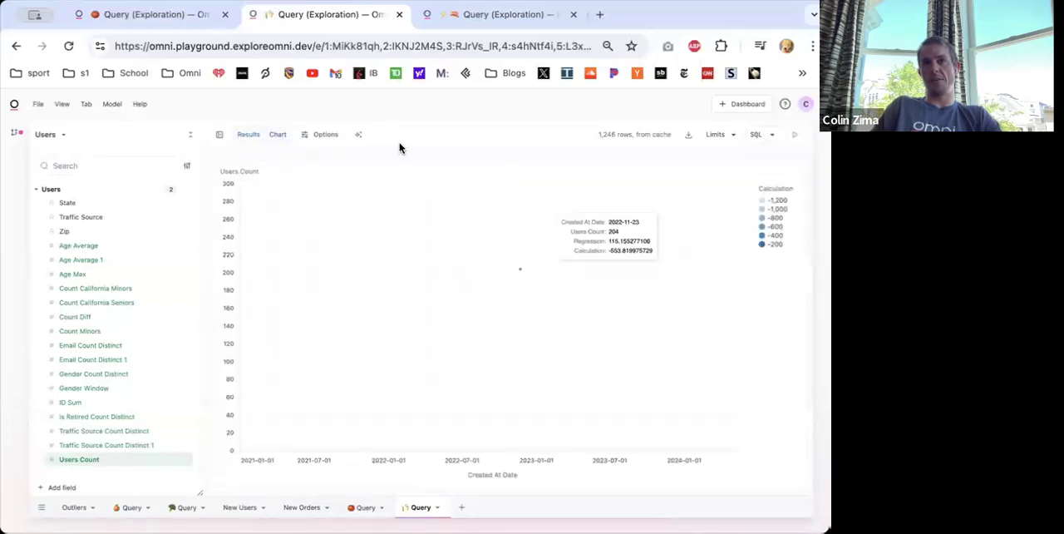
left_click(325, 135)
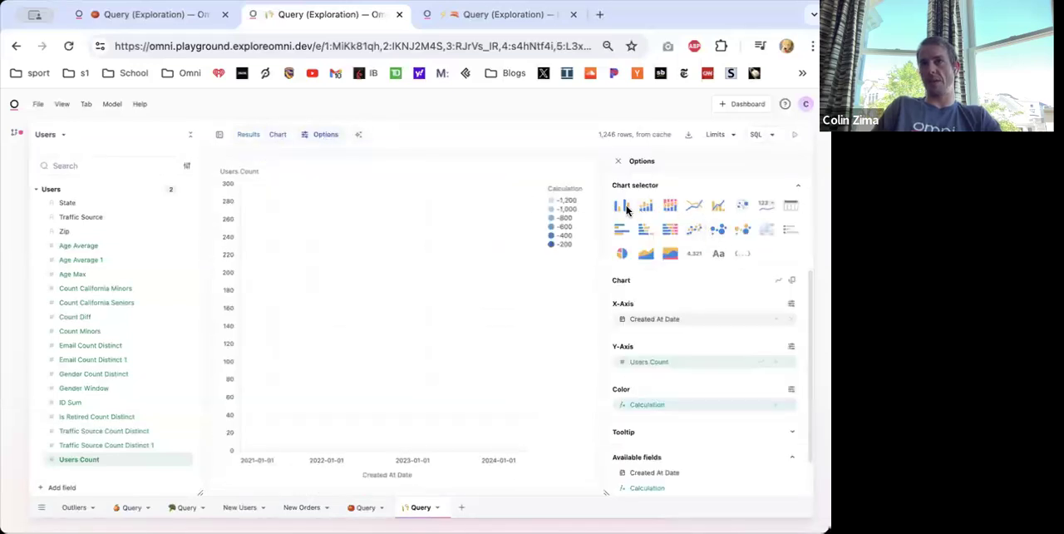
left_click(695, 231)
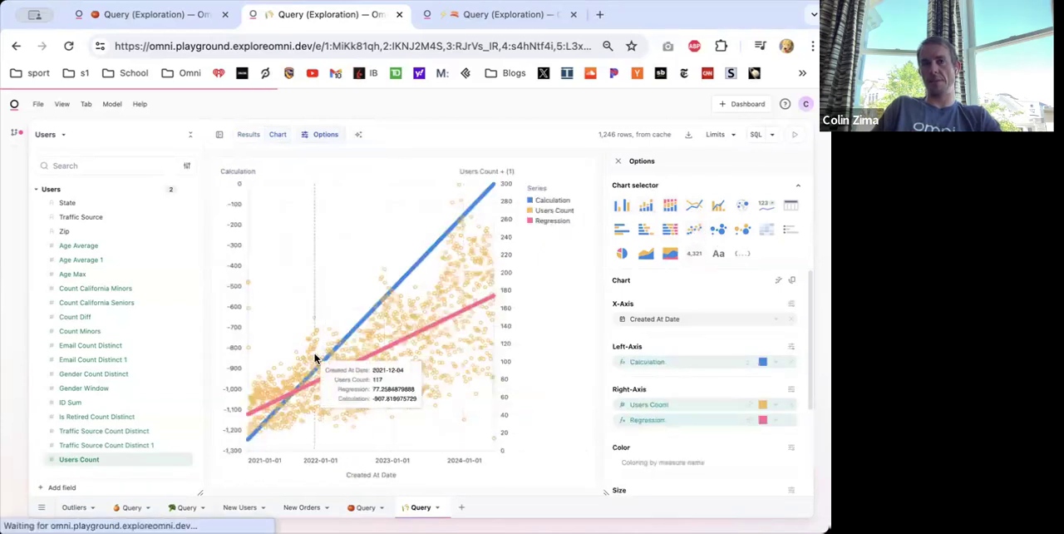
left_click(791, 365)
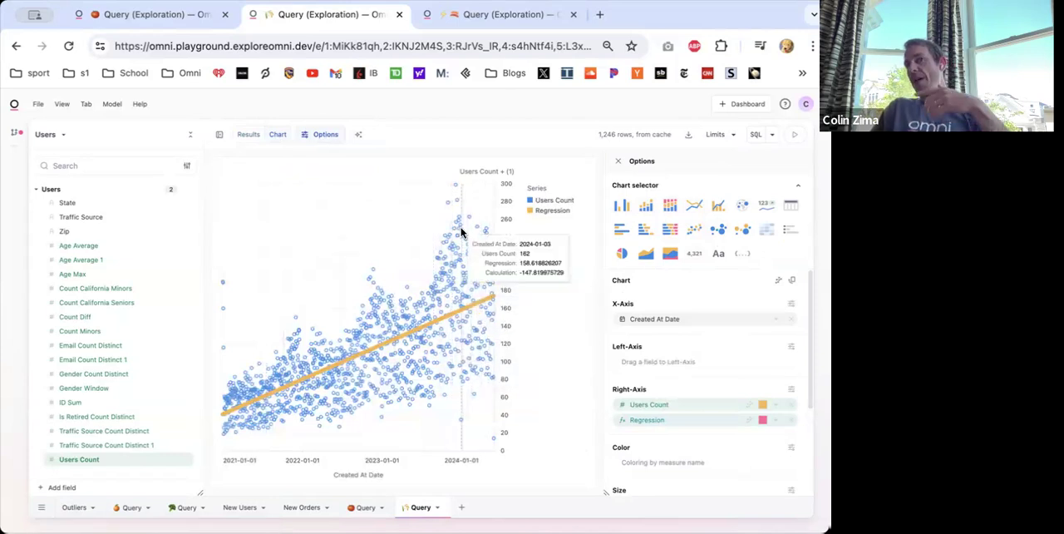
- In the results table, insert a calculation column to the right of Regression with the formula =C1-D1
left_click(247, 139)
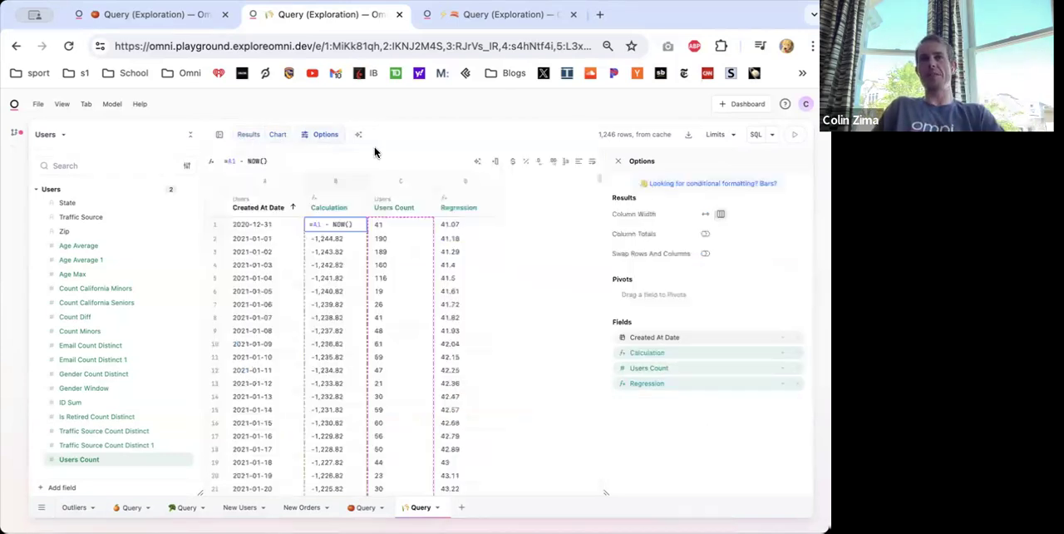
left_click(449, 202)
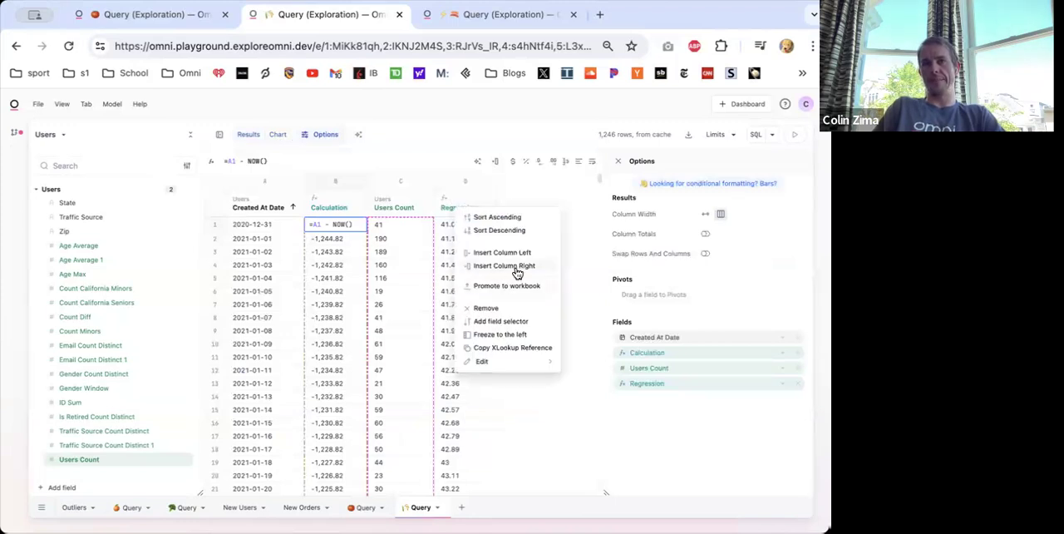
left_click(517, 266)
type("=")
left_click(396, 225)
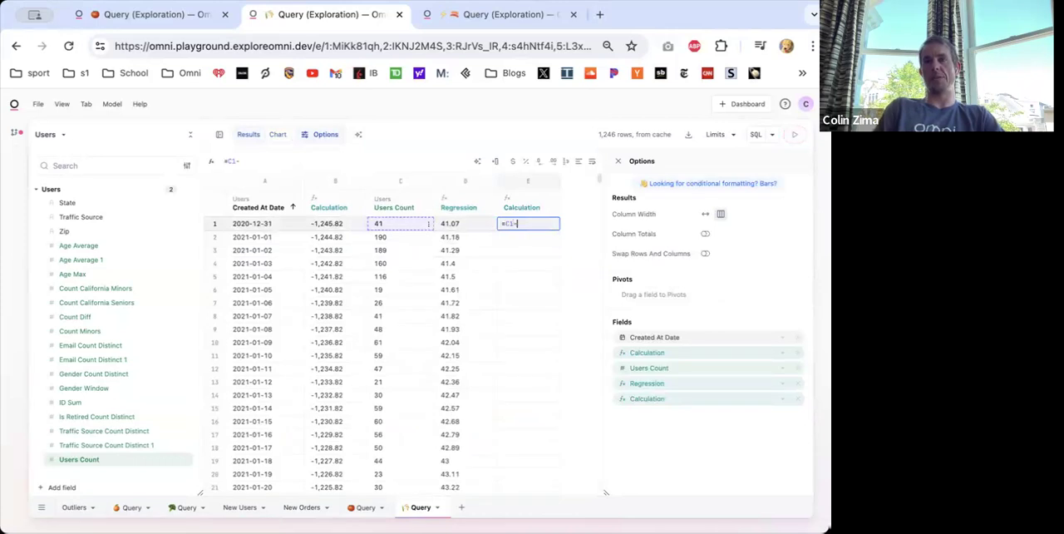
type("-")
left_click(445, 226)
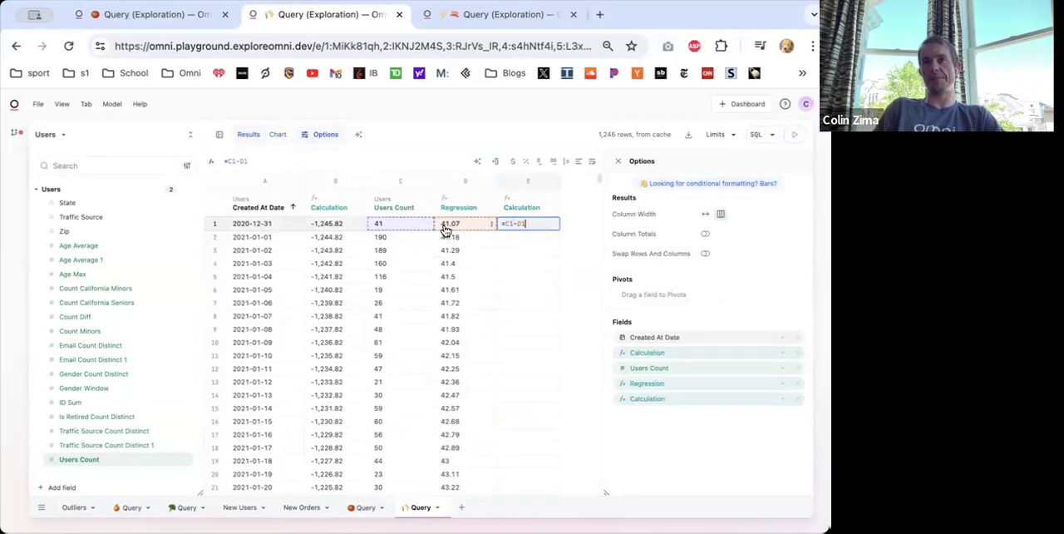
- Rename the new calculation column next to Regression as Residual
double_click(521, 207)
type("Resid")
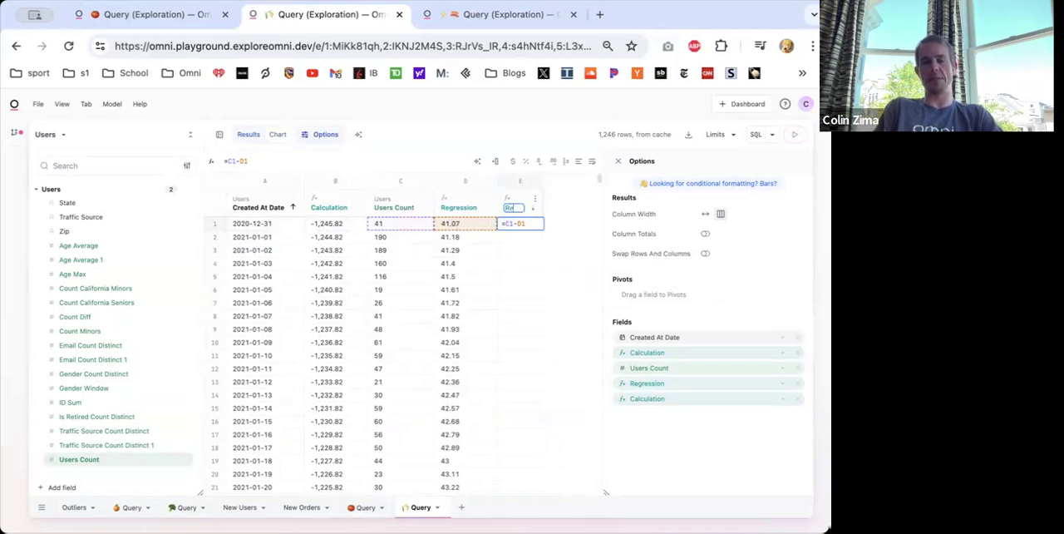
type("ual")
key("Return")
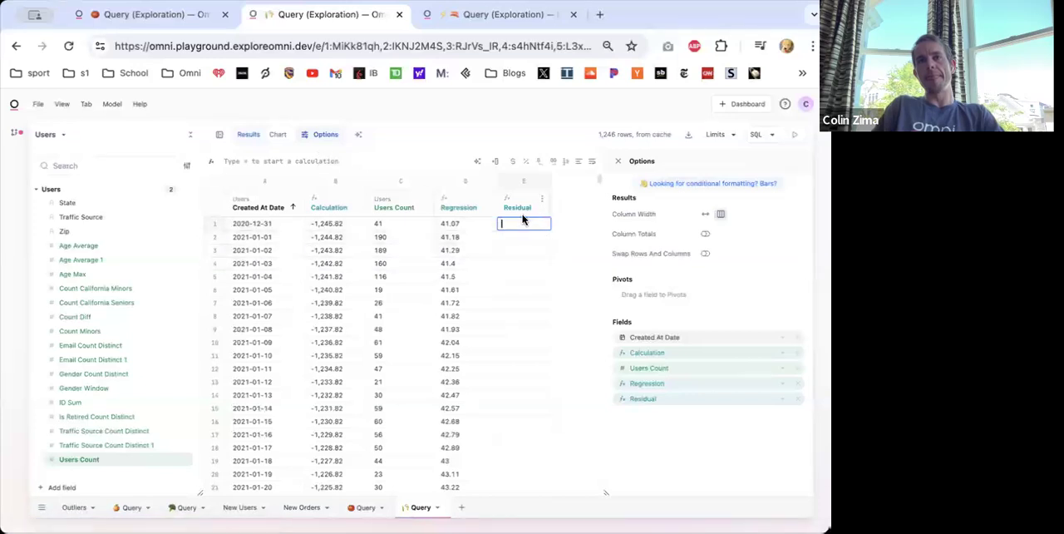
type("=")
left_click(399, 230)
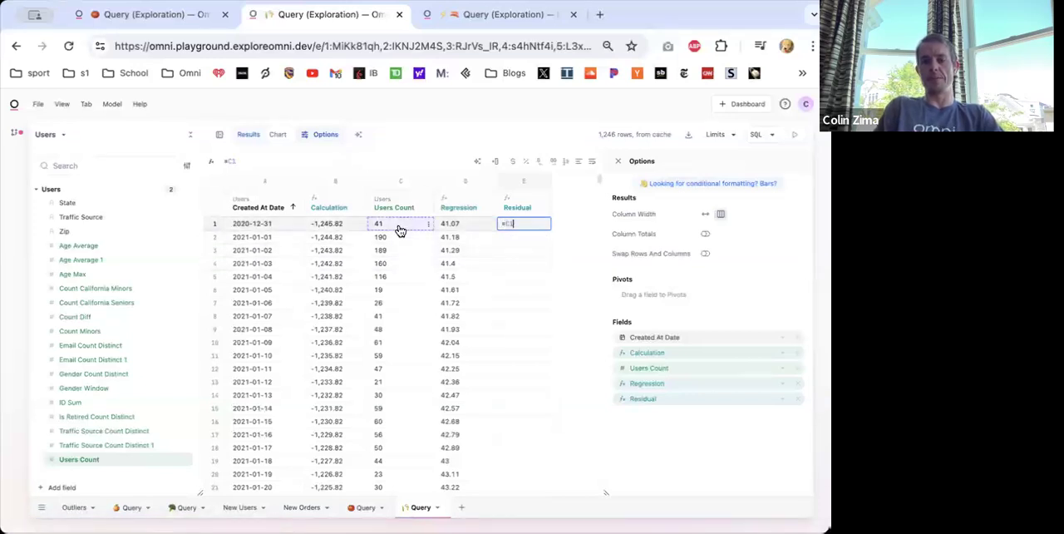
right_click(446, 230)
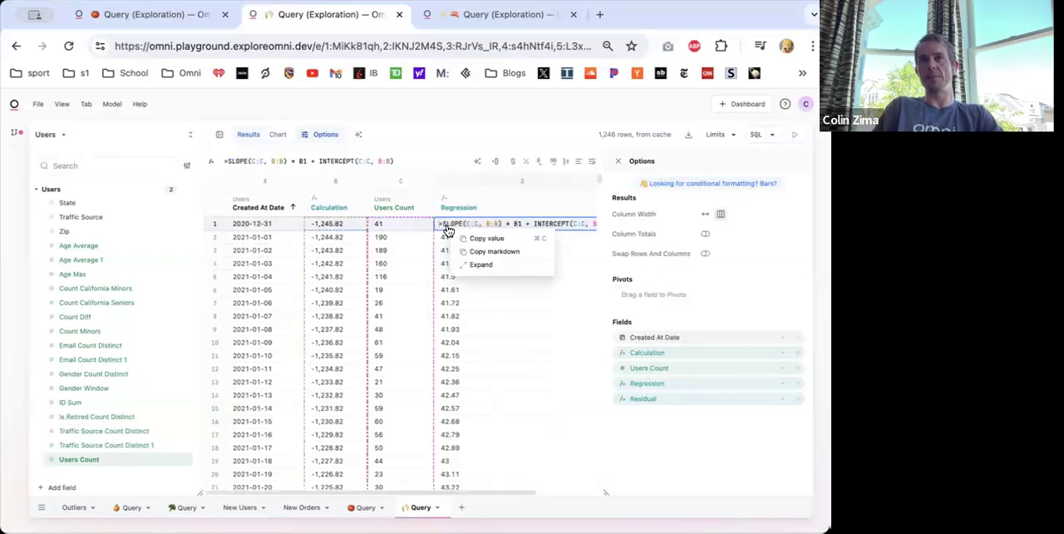
key("Escape")
- Enter the formula =C1-D1 in the first row of the Residual column
left_click(513, 227)
type("=")
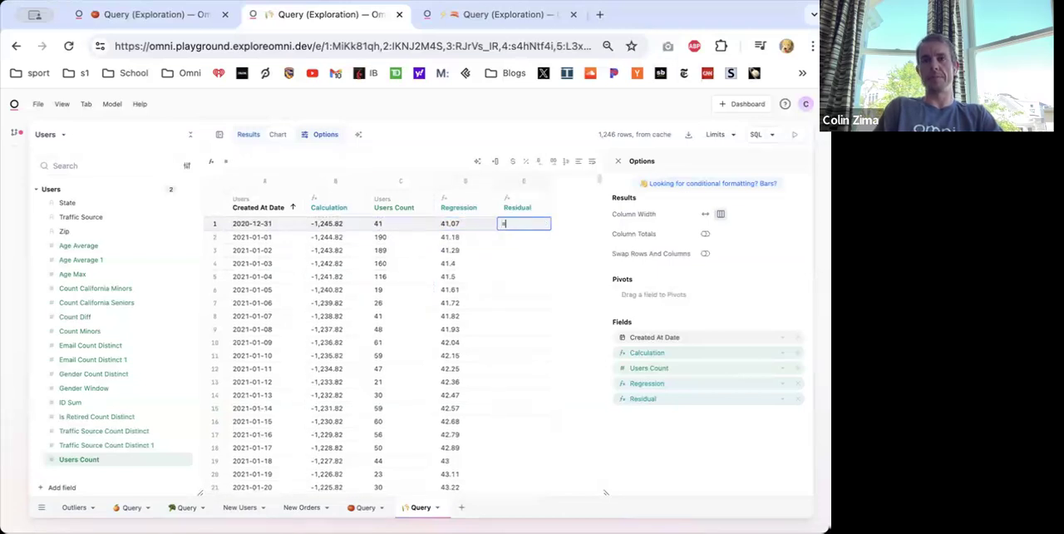
left_click(400, 226)
type("-")
left_click(445, 227)
key("Return")
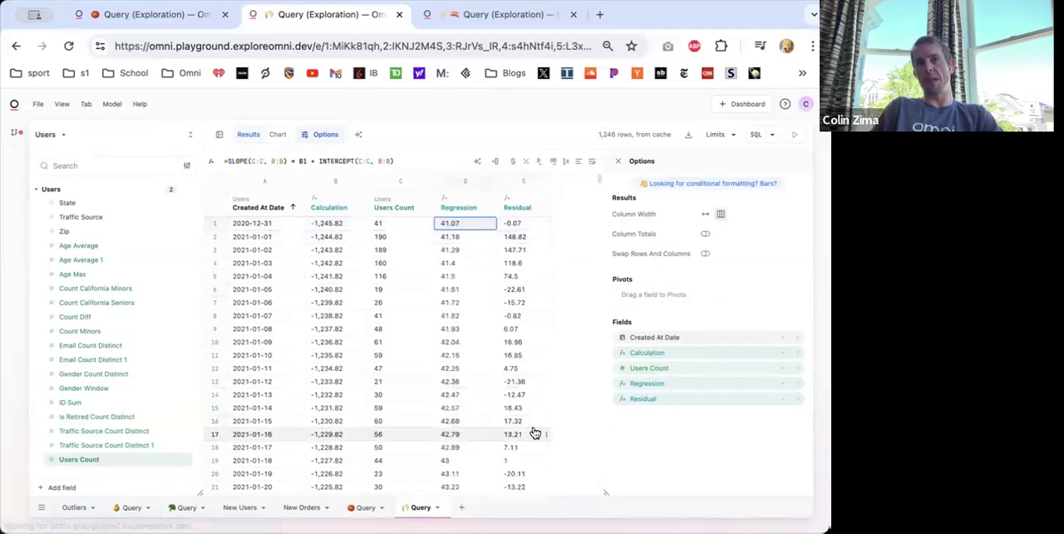
- Show the query's chart and remove the Calculation field from its left axis
left_click(275, 135)
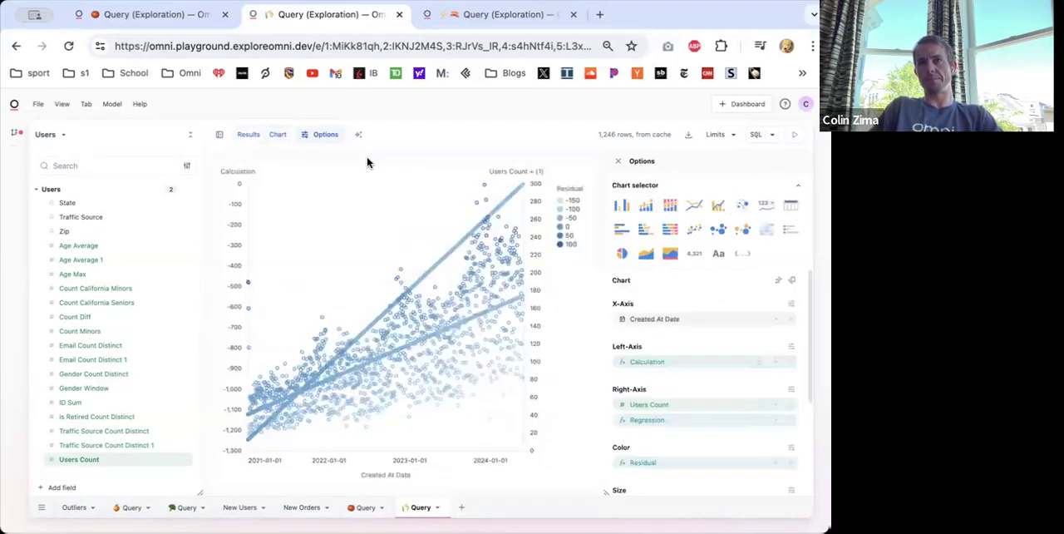
left_click(792, 364)
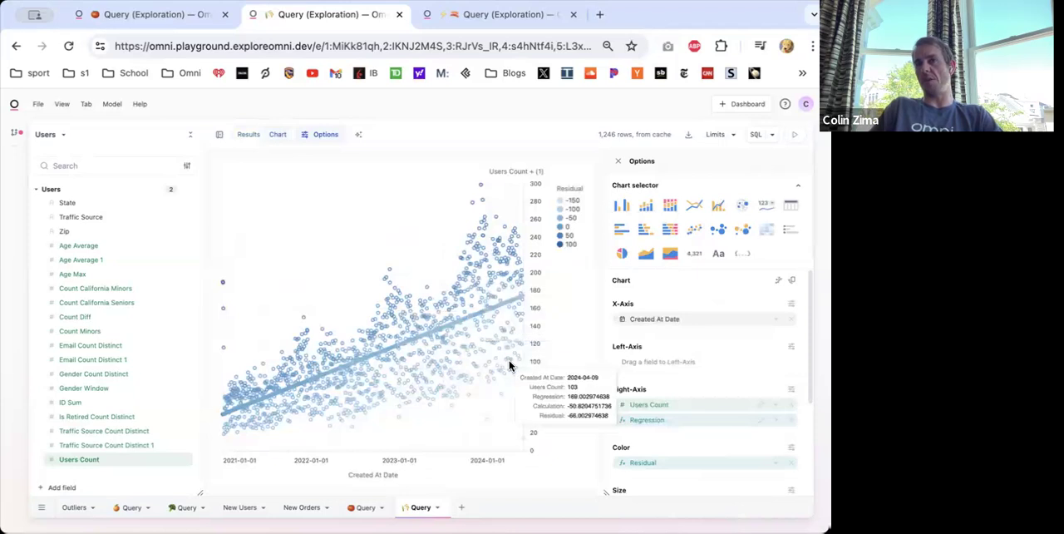
- Change the Residual formula in the results table to =C1 - D1 > 0 and show the chart coloured by it
left_click(251, 134)
left_click(514, 223)
left_click(303, 159)
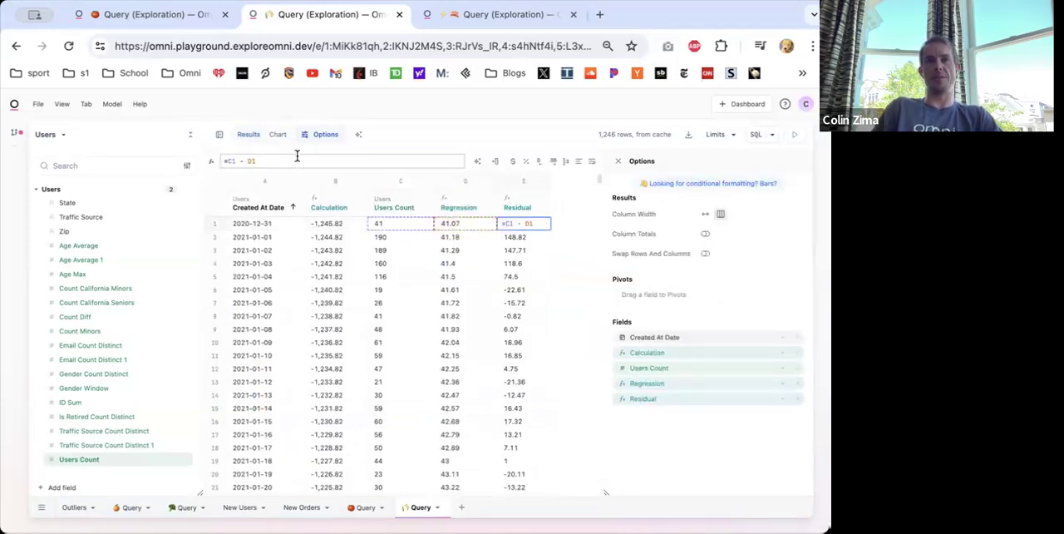
key("Return")
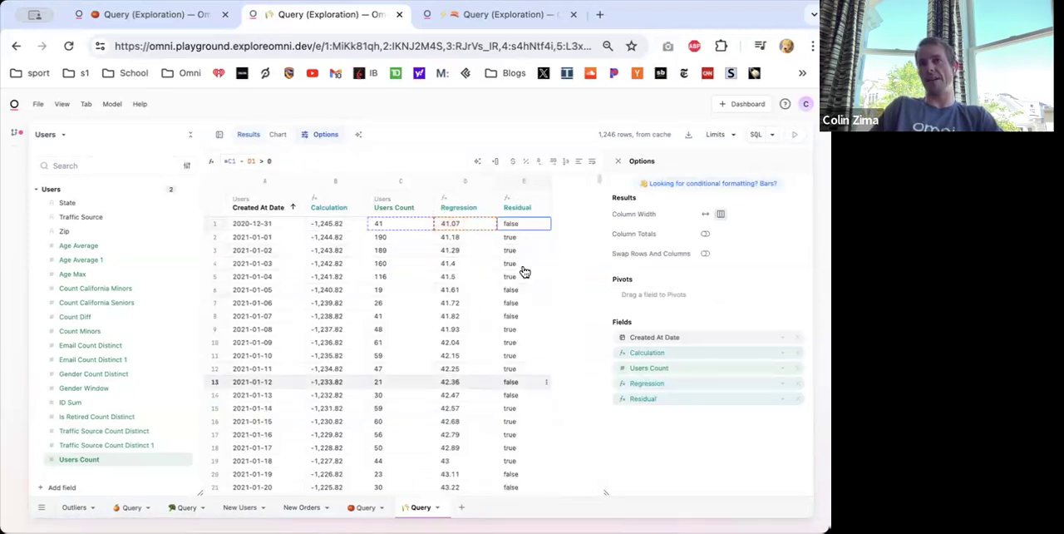
left_click(279, 136)
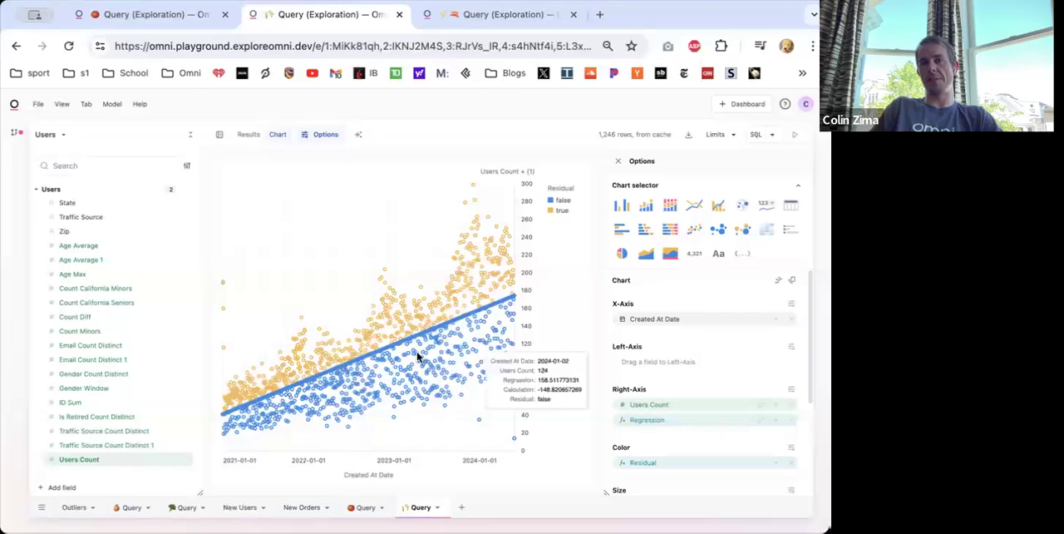
- Move Residual from the color field to the chart's left axis and remove Regression and Users Count from the right axis
left_click(790, 420)
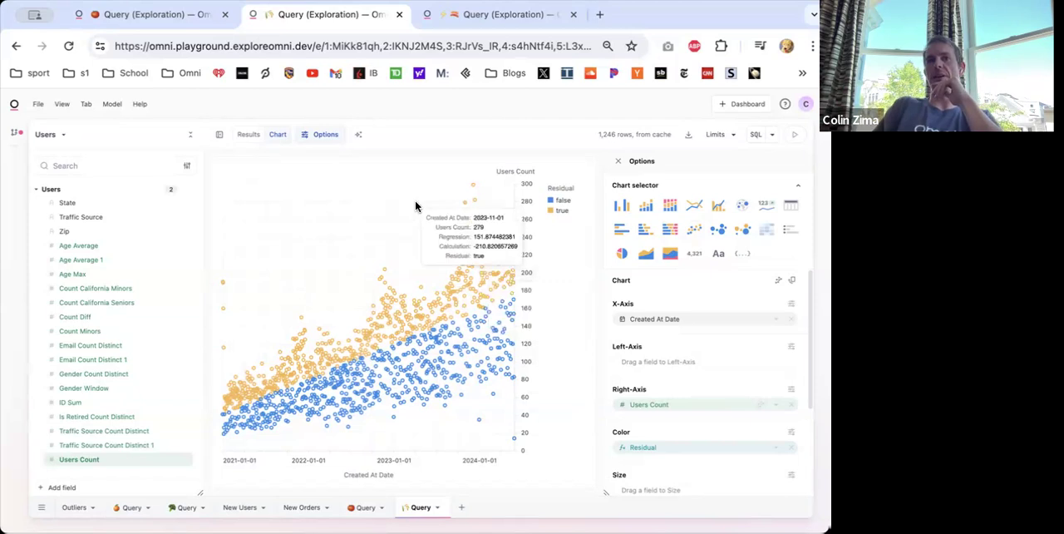
left_click_drag(720, 446, 702, 363)
left_click(791, 404)
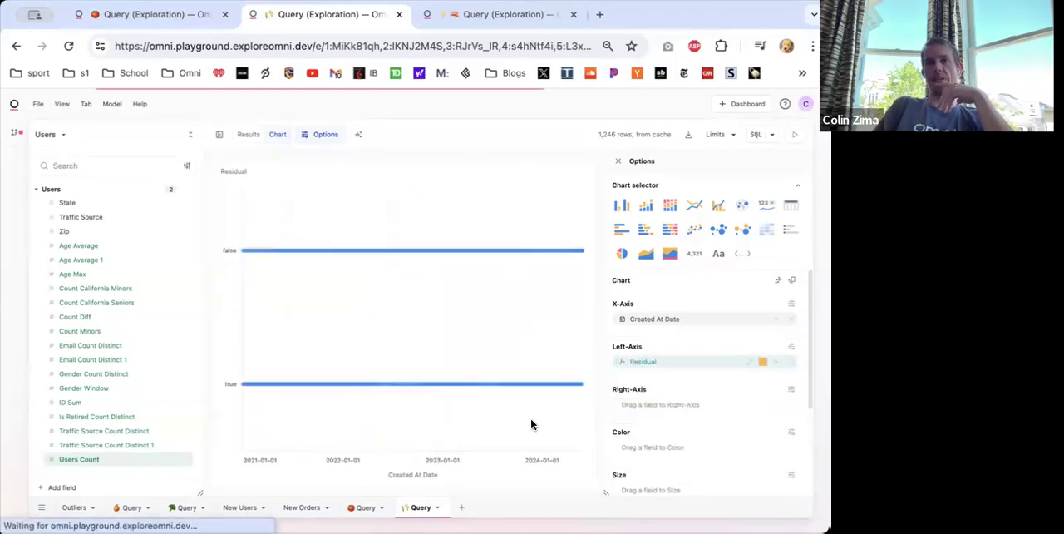
- Restore the Residual formula to =C1 - D1, view the residuals in the chart, and return to the results table
left_click(246, 138)
left_click(288, 162)
key("BackSpace")
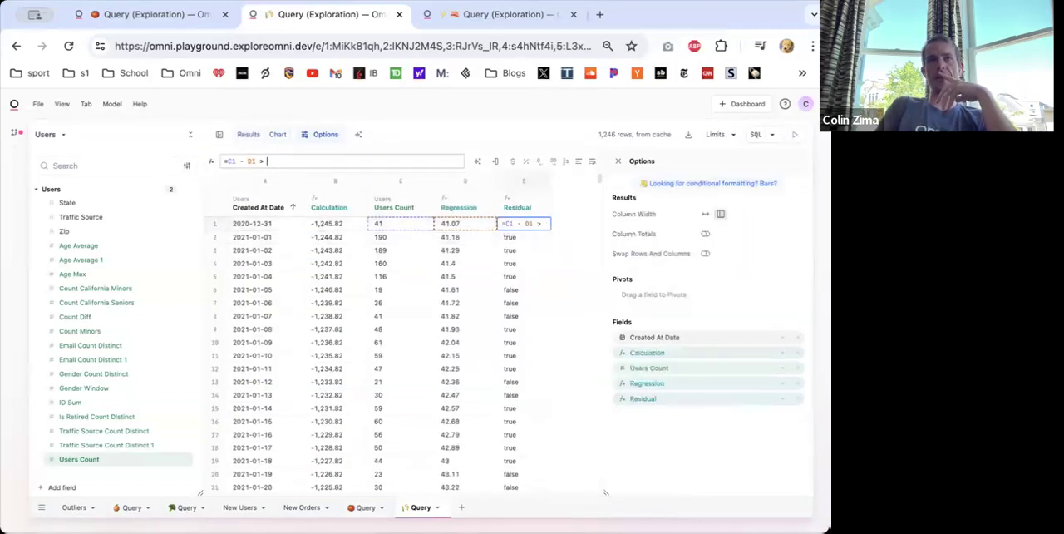
key("Return")
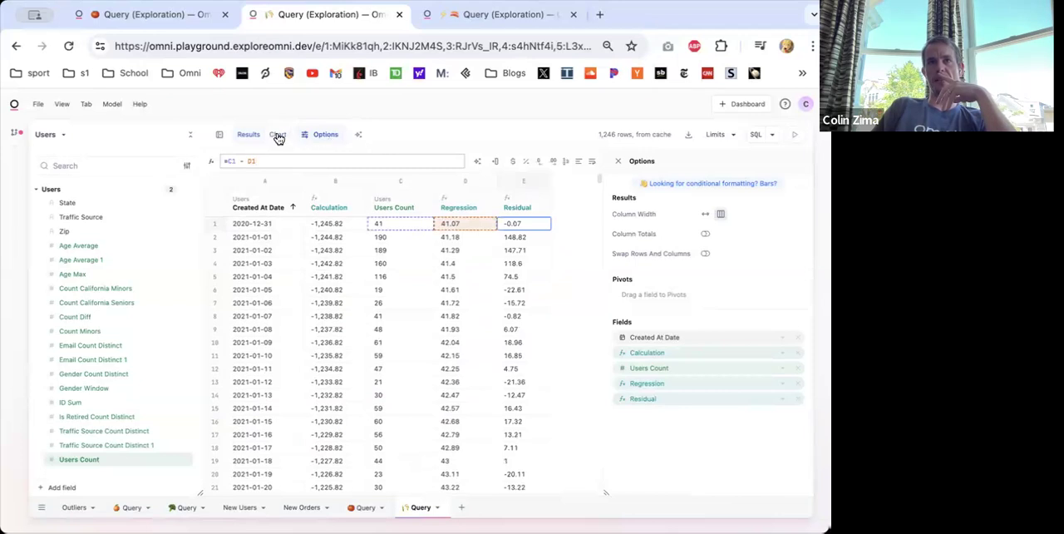
left_click(277, 135)
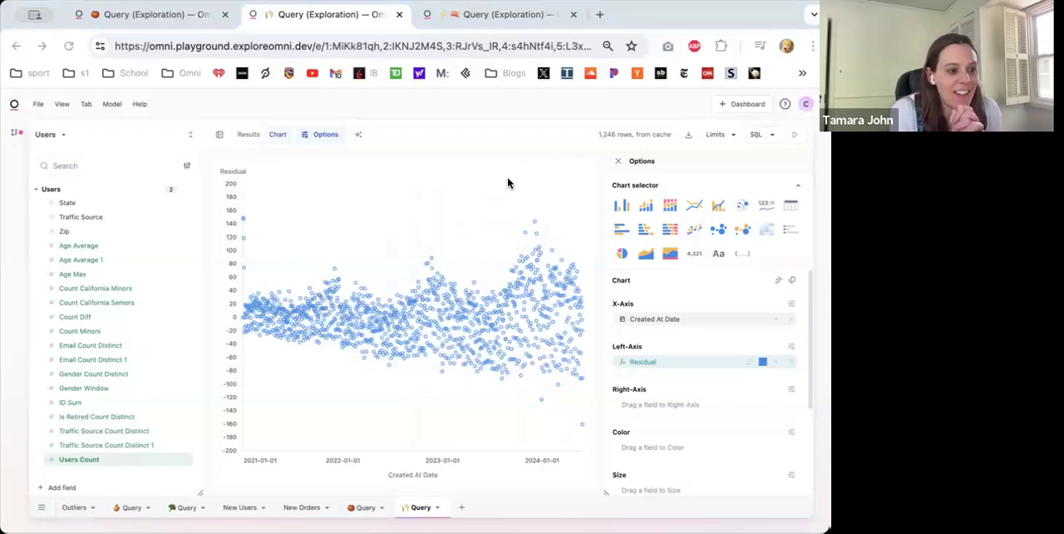
left_click(246, 136)
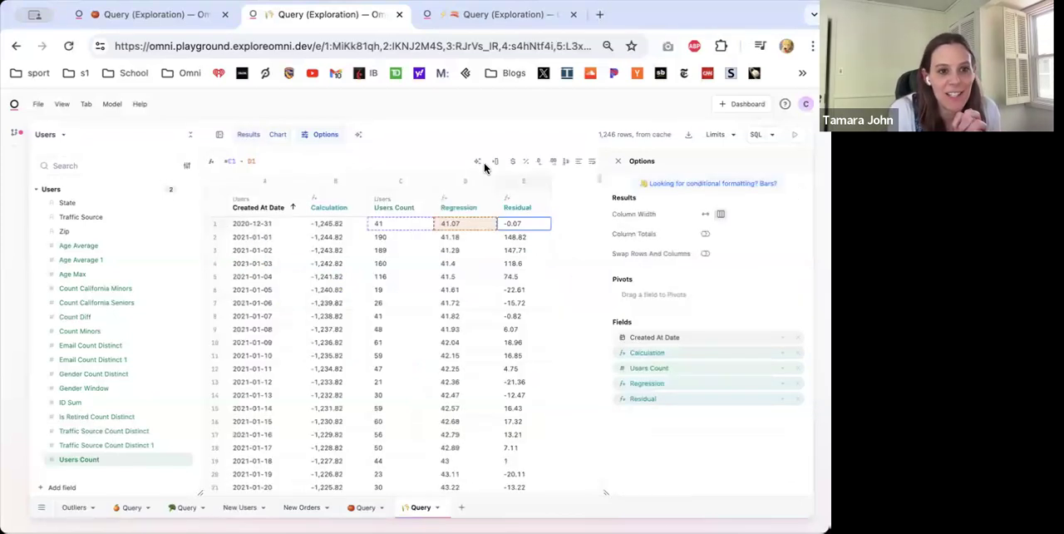